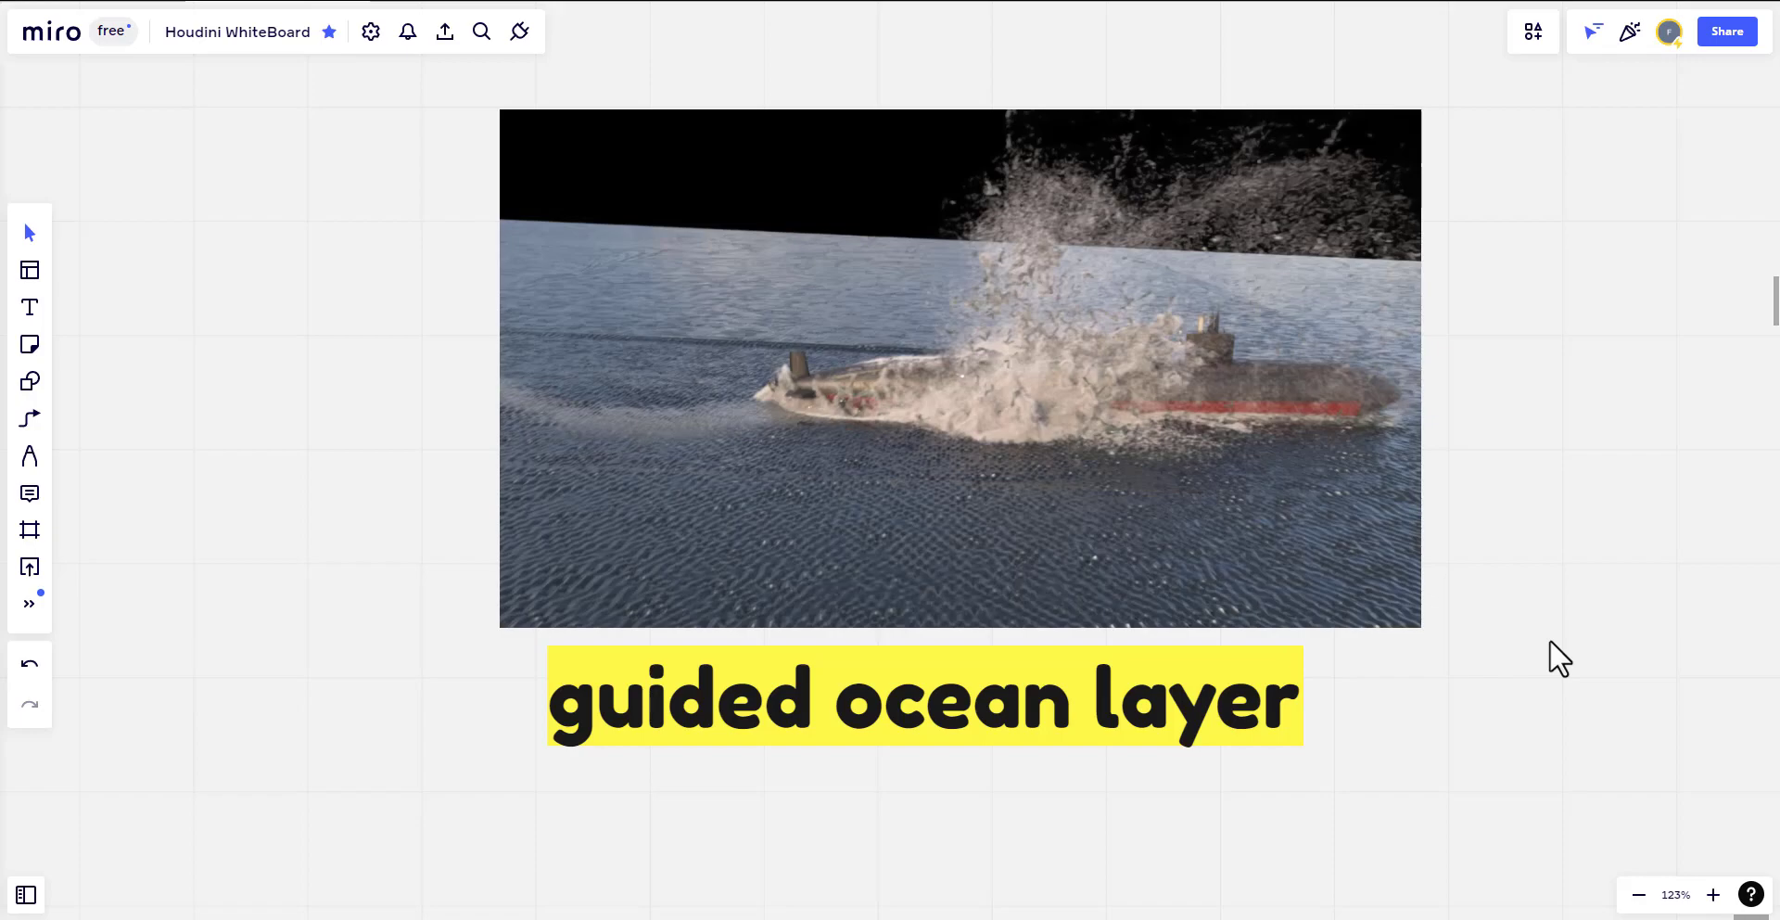
# - View the rendered submarine sequence and return to the whiteboard to examine the mergefollow, mergecollisions and collisions nodes feeding wavetank
pyautogui.hotkey('alt', 'Tab')
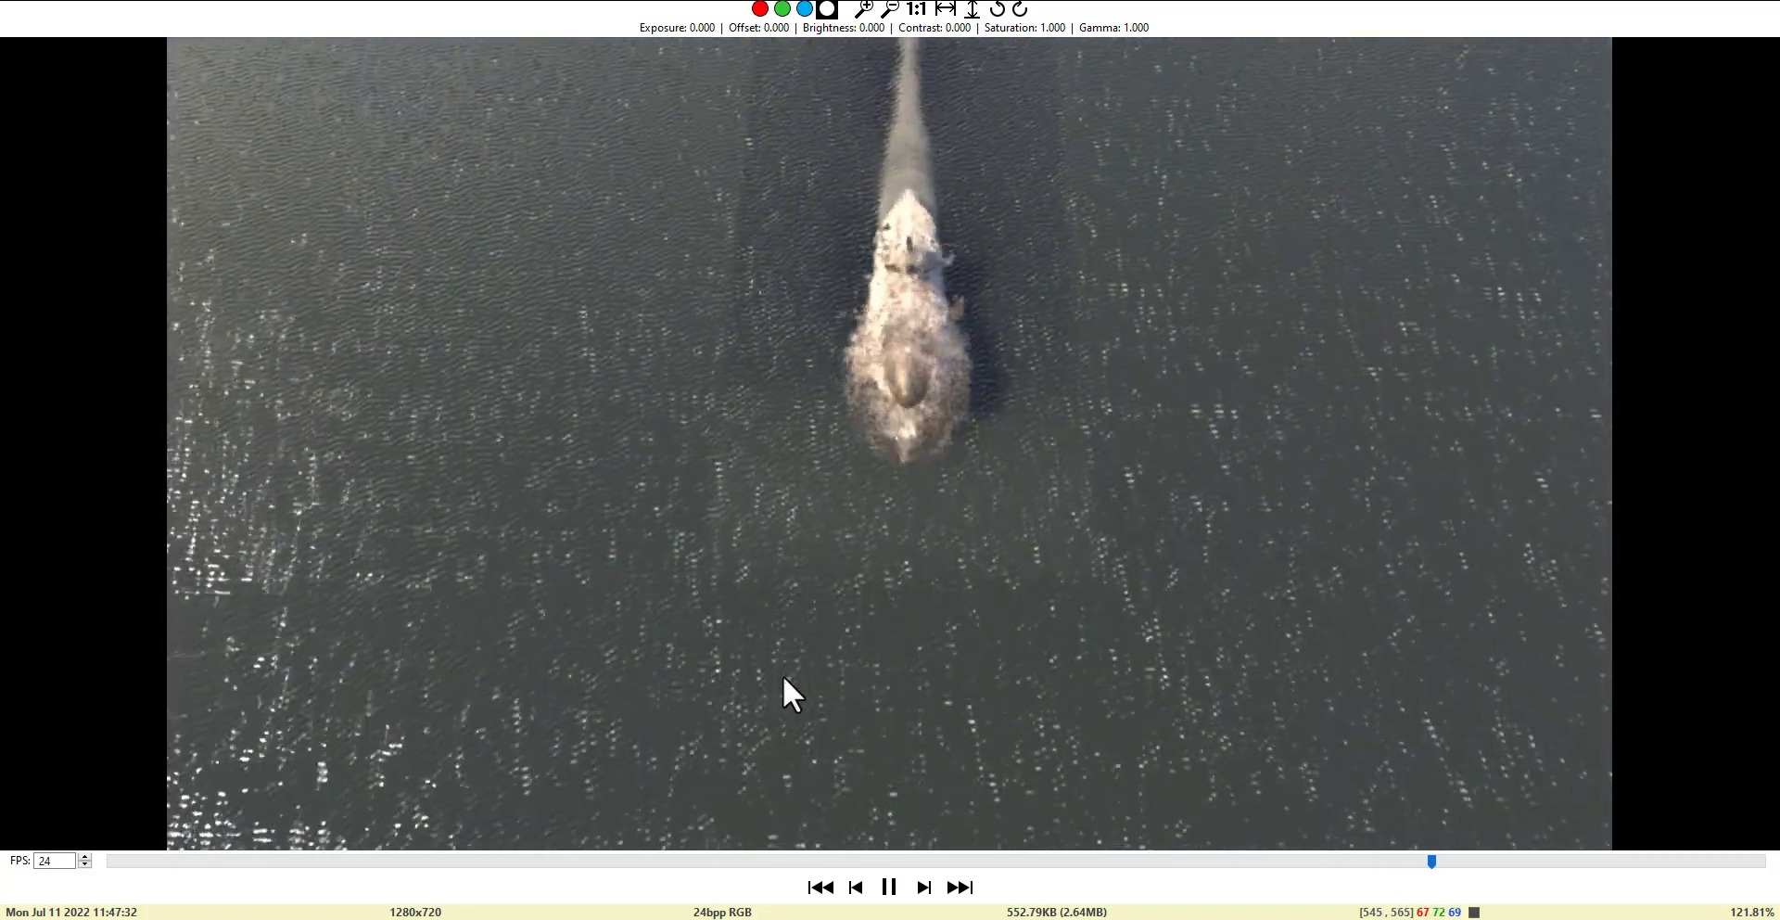
pyautogui.hotkey('alt', 'Tab')
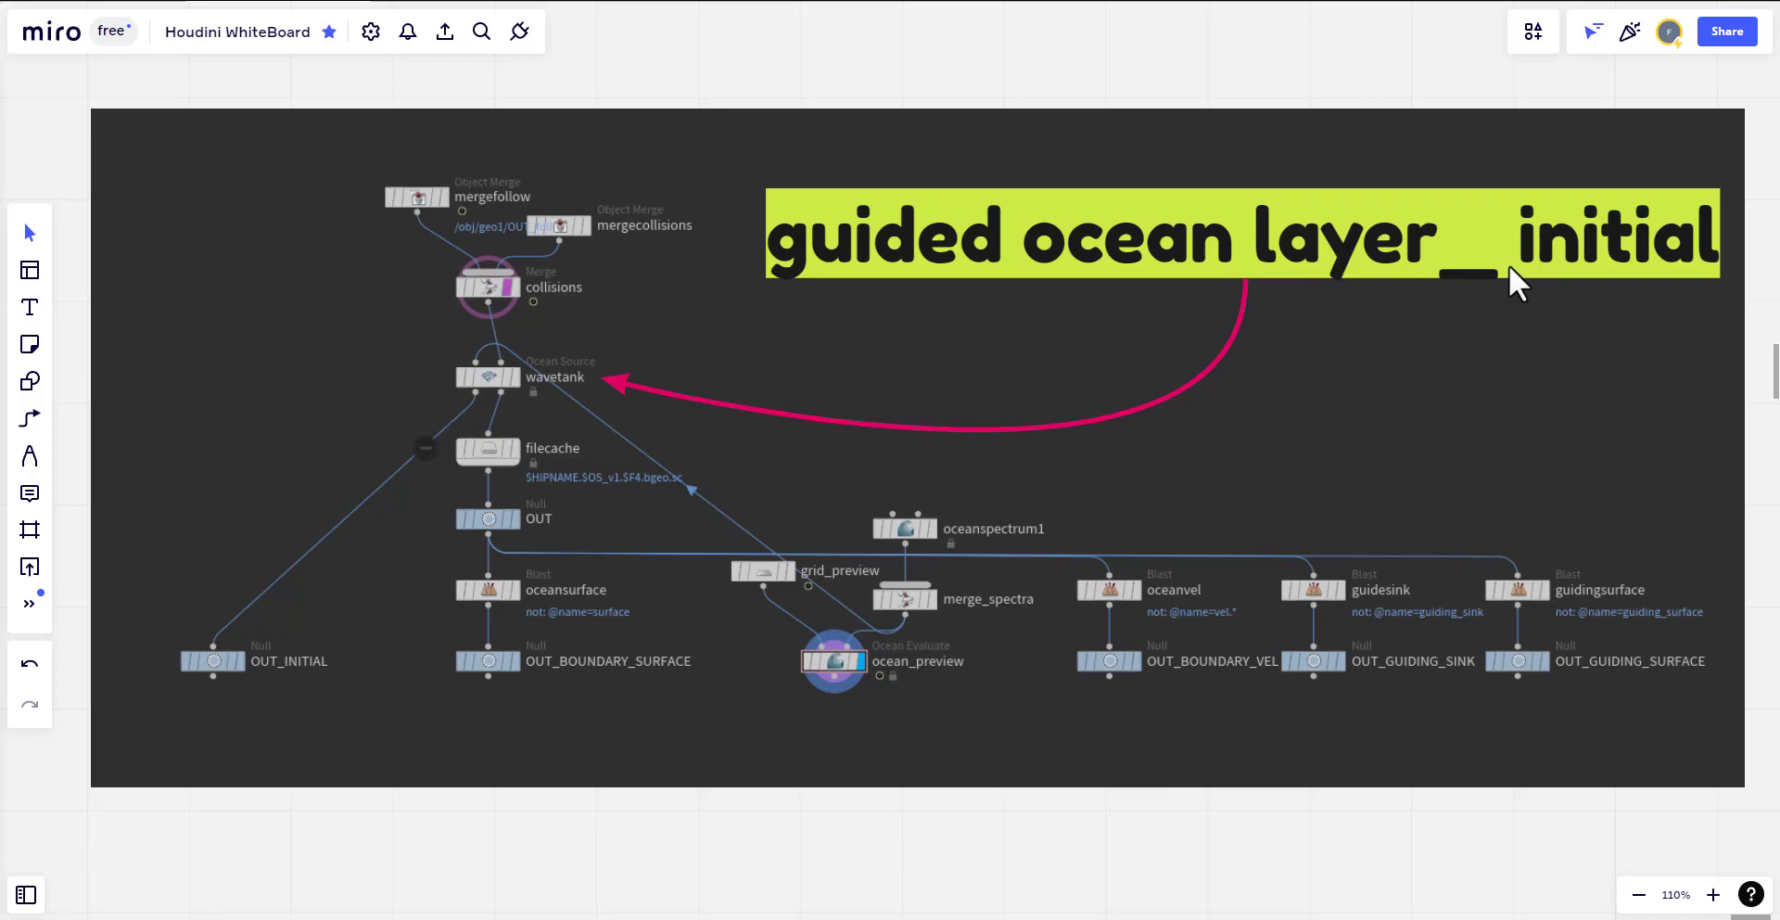
pyautogui.moveTo(759, 320); pyautogui.dragTo(1038, 438, button='middle')
pyautogui.scroll(6, 707, 357)
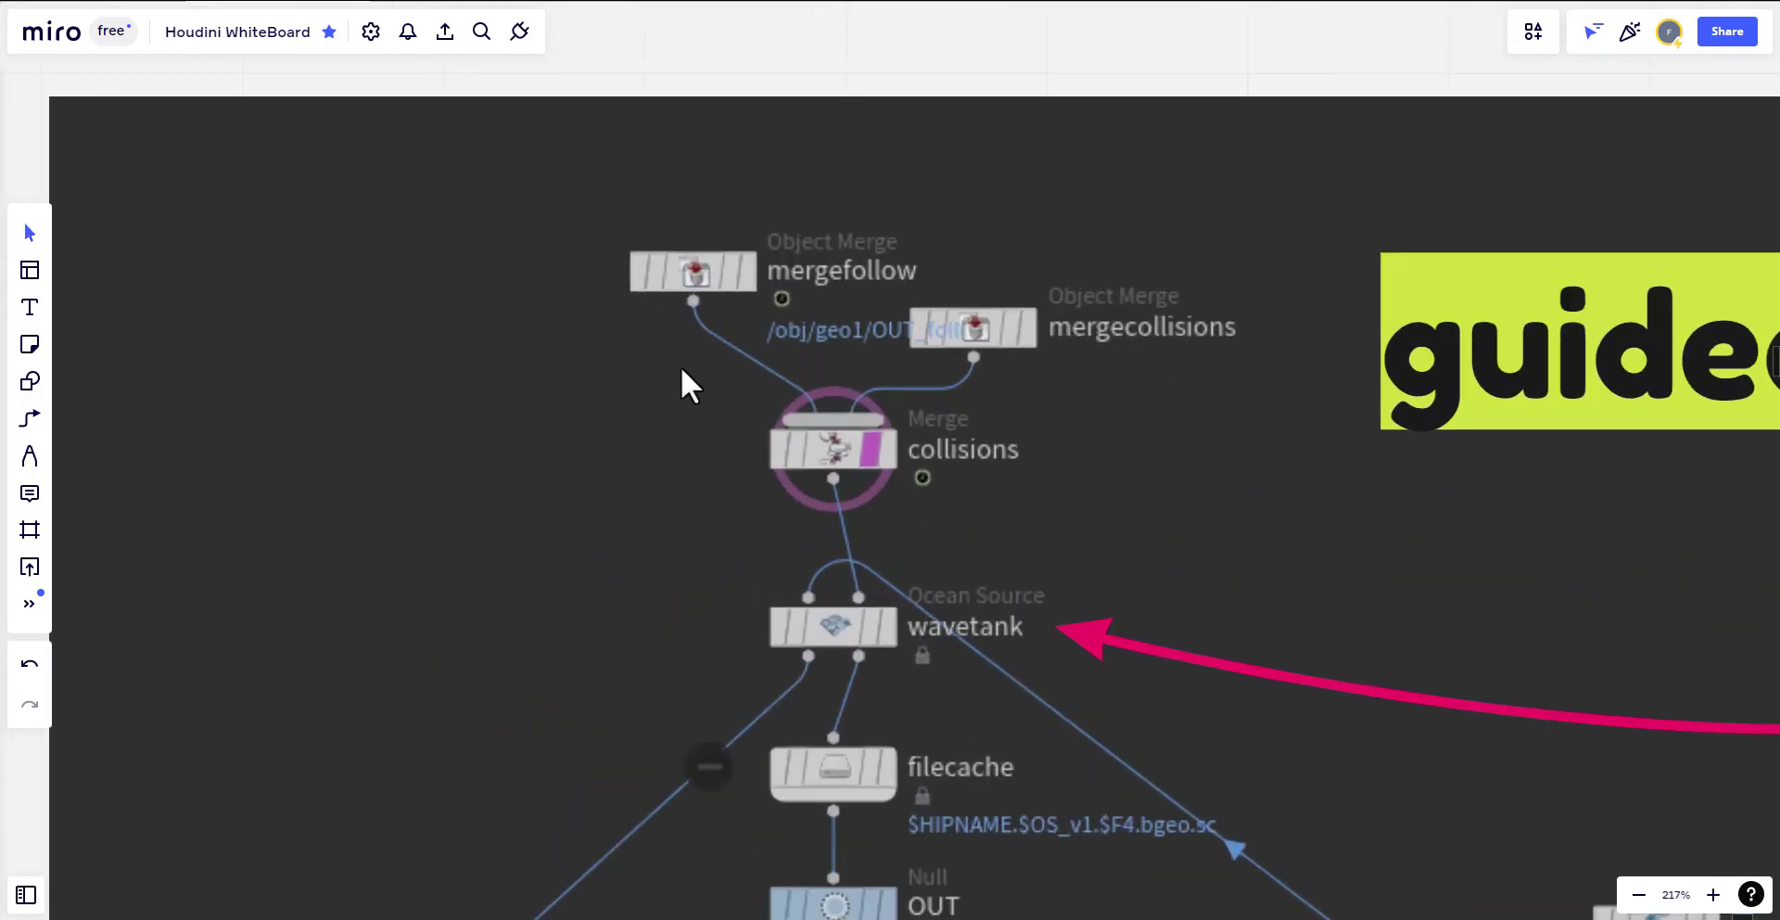
pyautogui.scroll(-4, 712, 243)
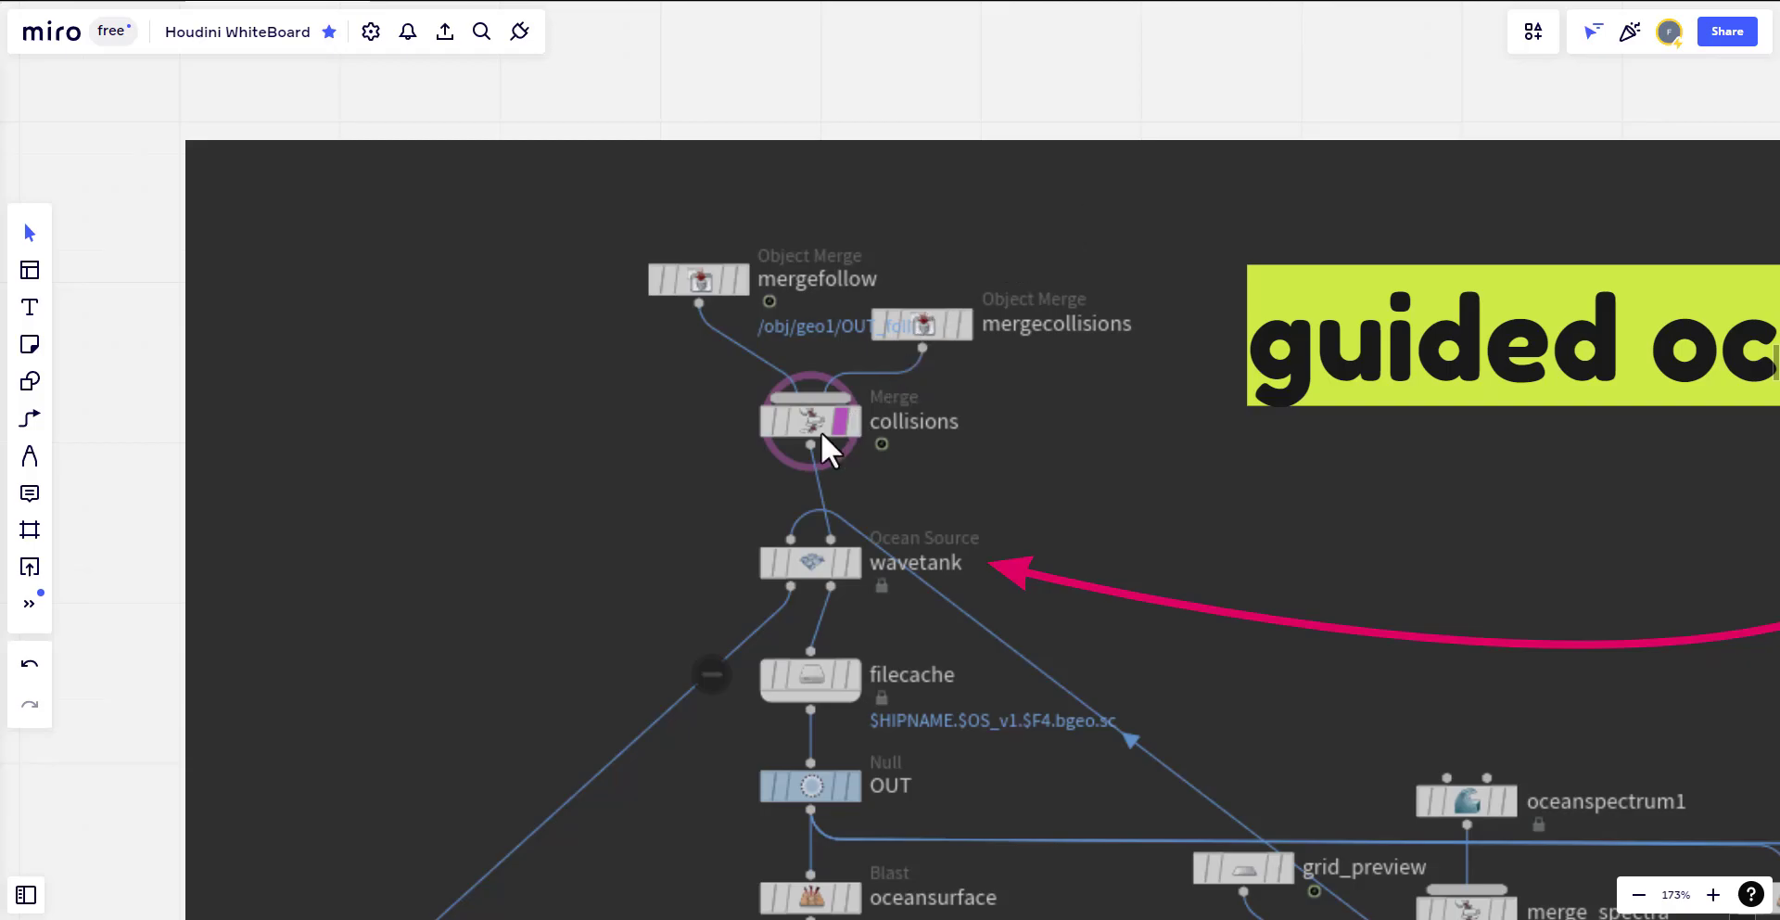
pyautogui.scroll(2, 862, 408)
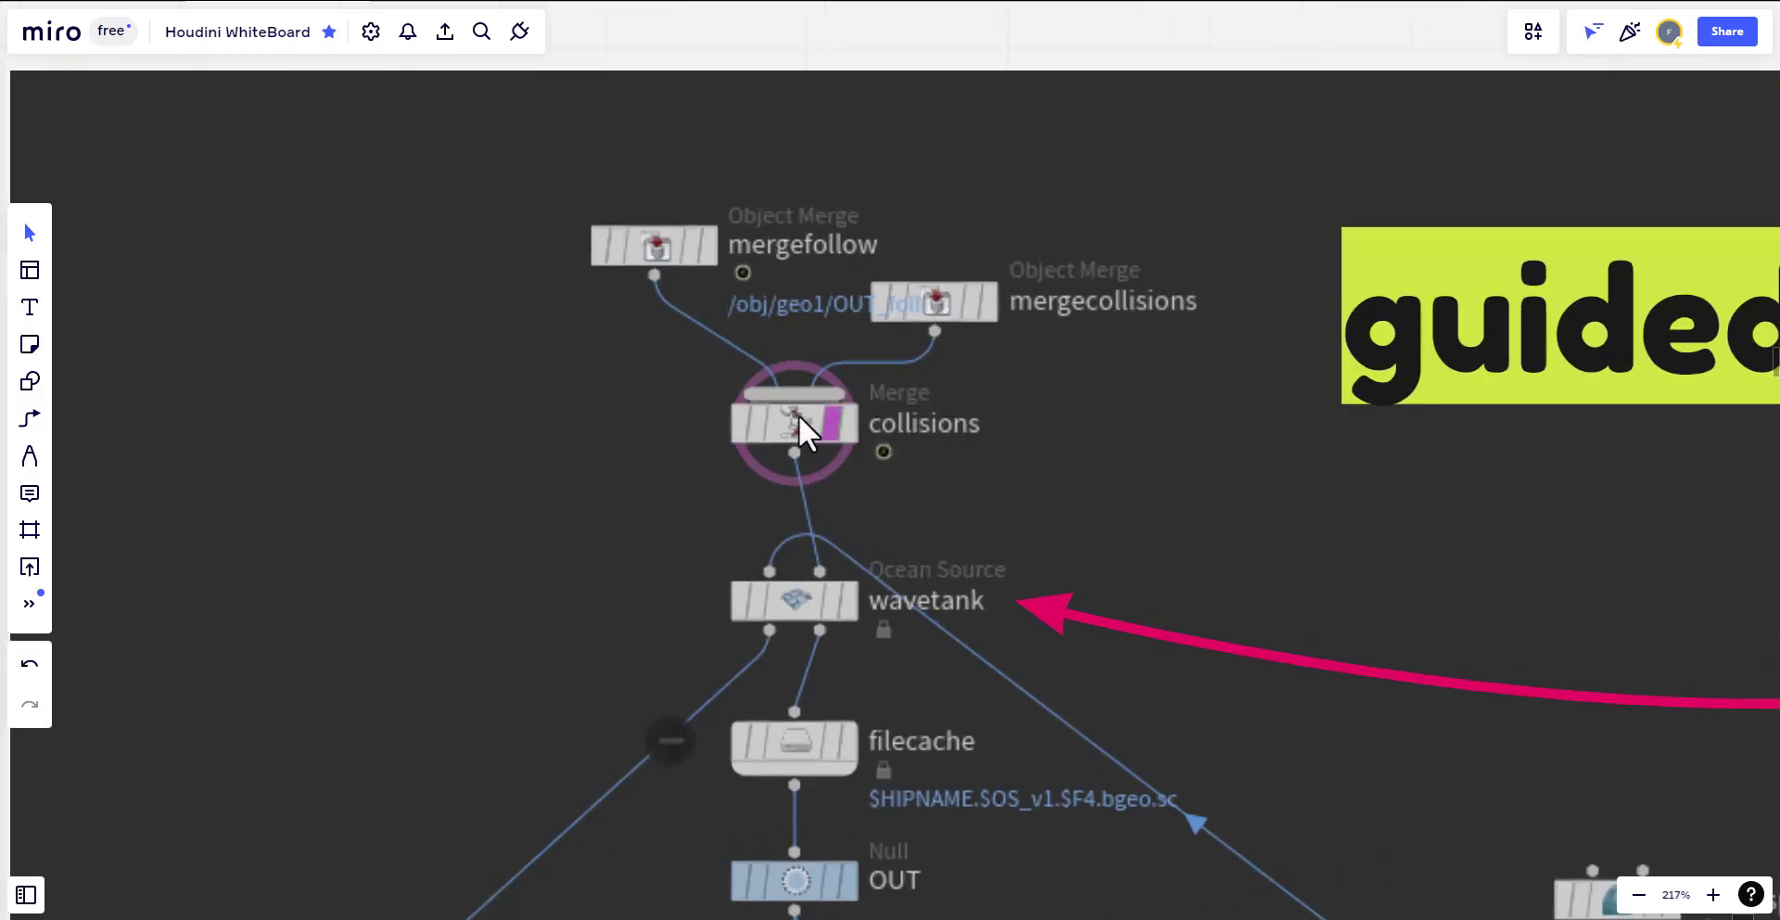
pyautogui.scroll(-6, 792, 417)
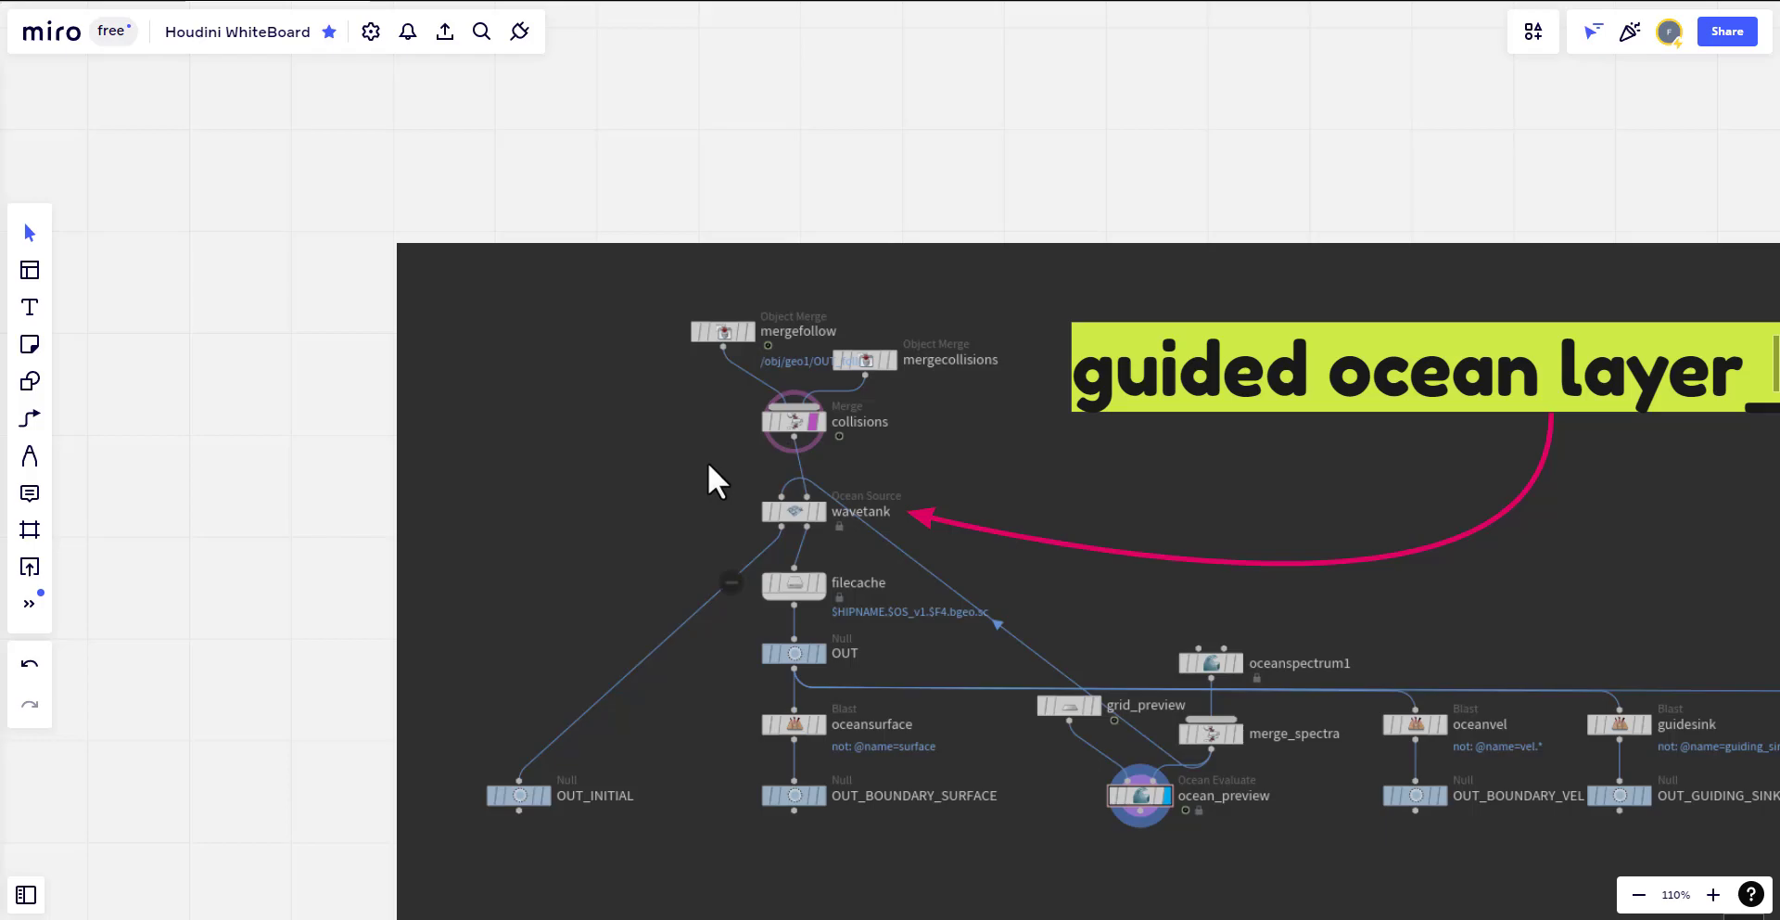
pyautogui.scroll(4, 870, 358)
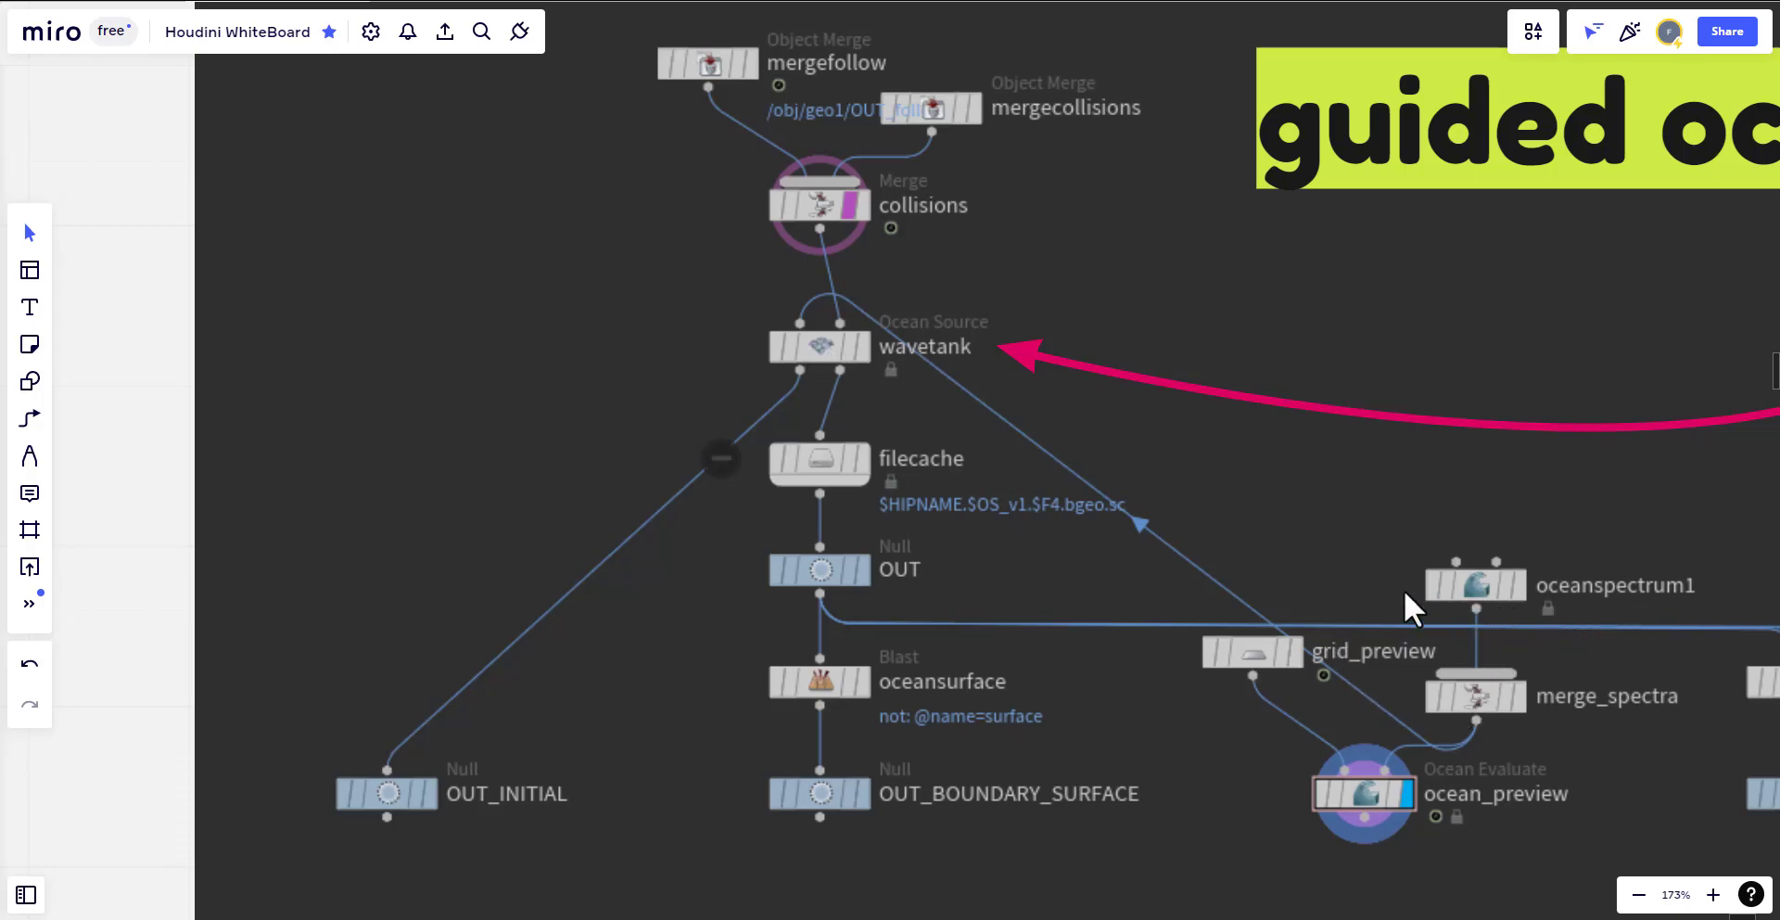
# - Examine how ocean_preview feeds wavetank and how wavetank connects to filecache, OUT and OUT_INITIAL in the diagram
pyautogui.moveTo(1379, 608); pyautogui.dragTo(1117, 465)
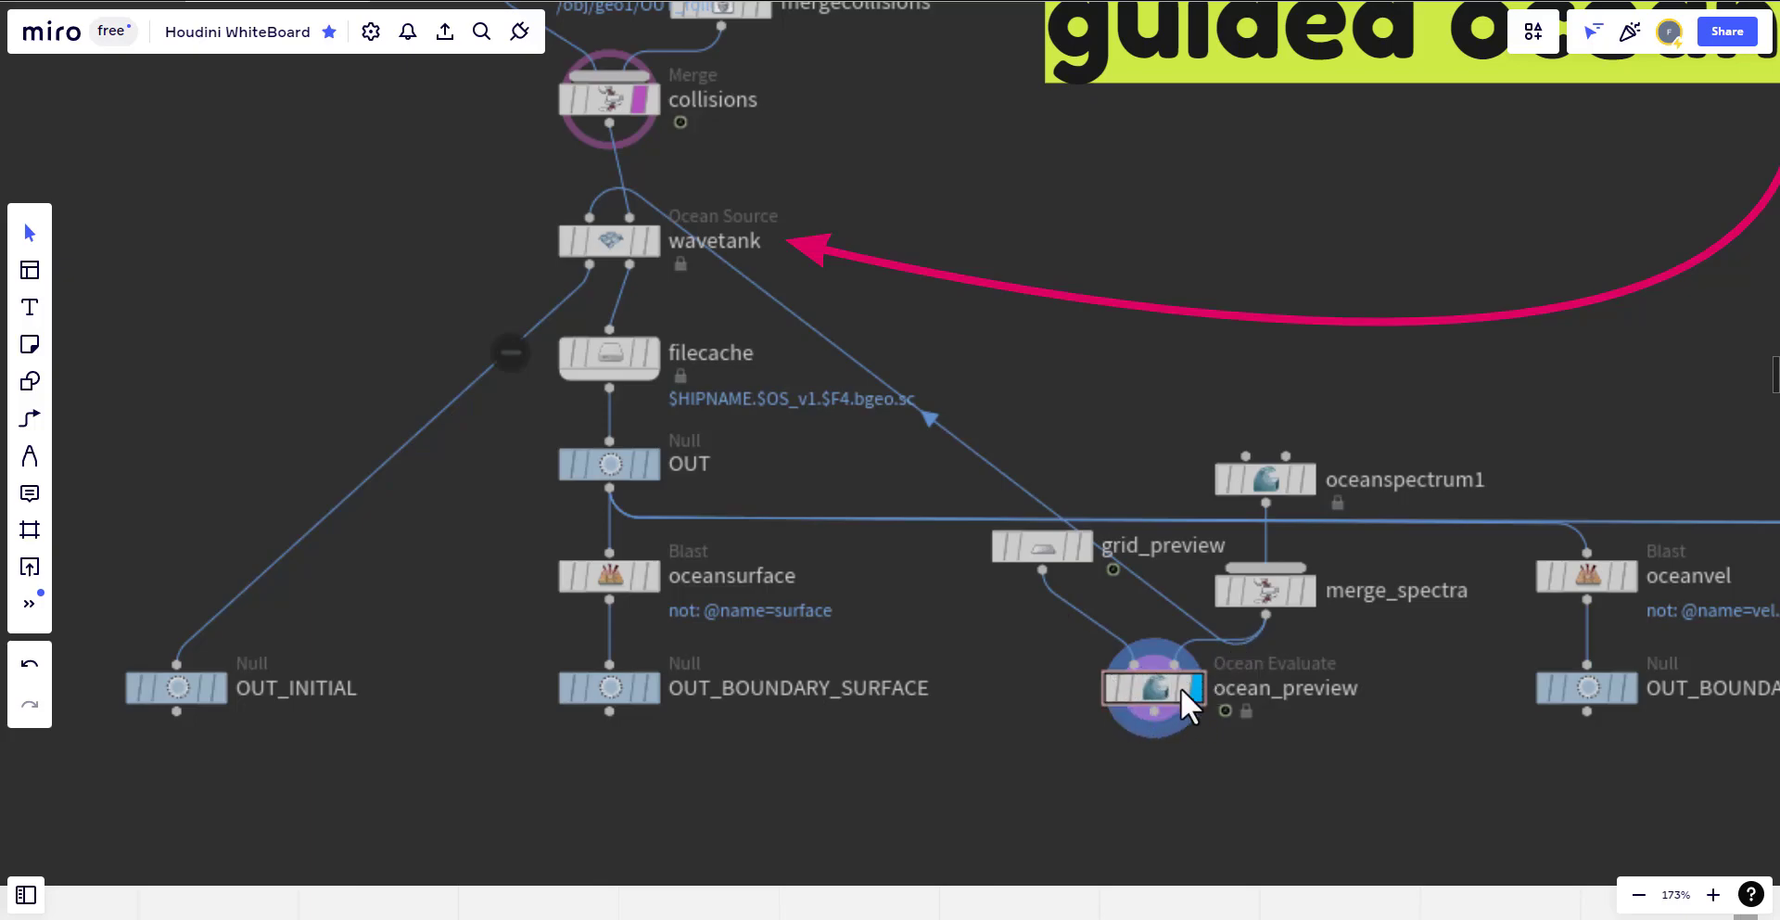
pyautogui.moveTo(911, 426); pyautogui.dragTo(1131, 586)
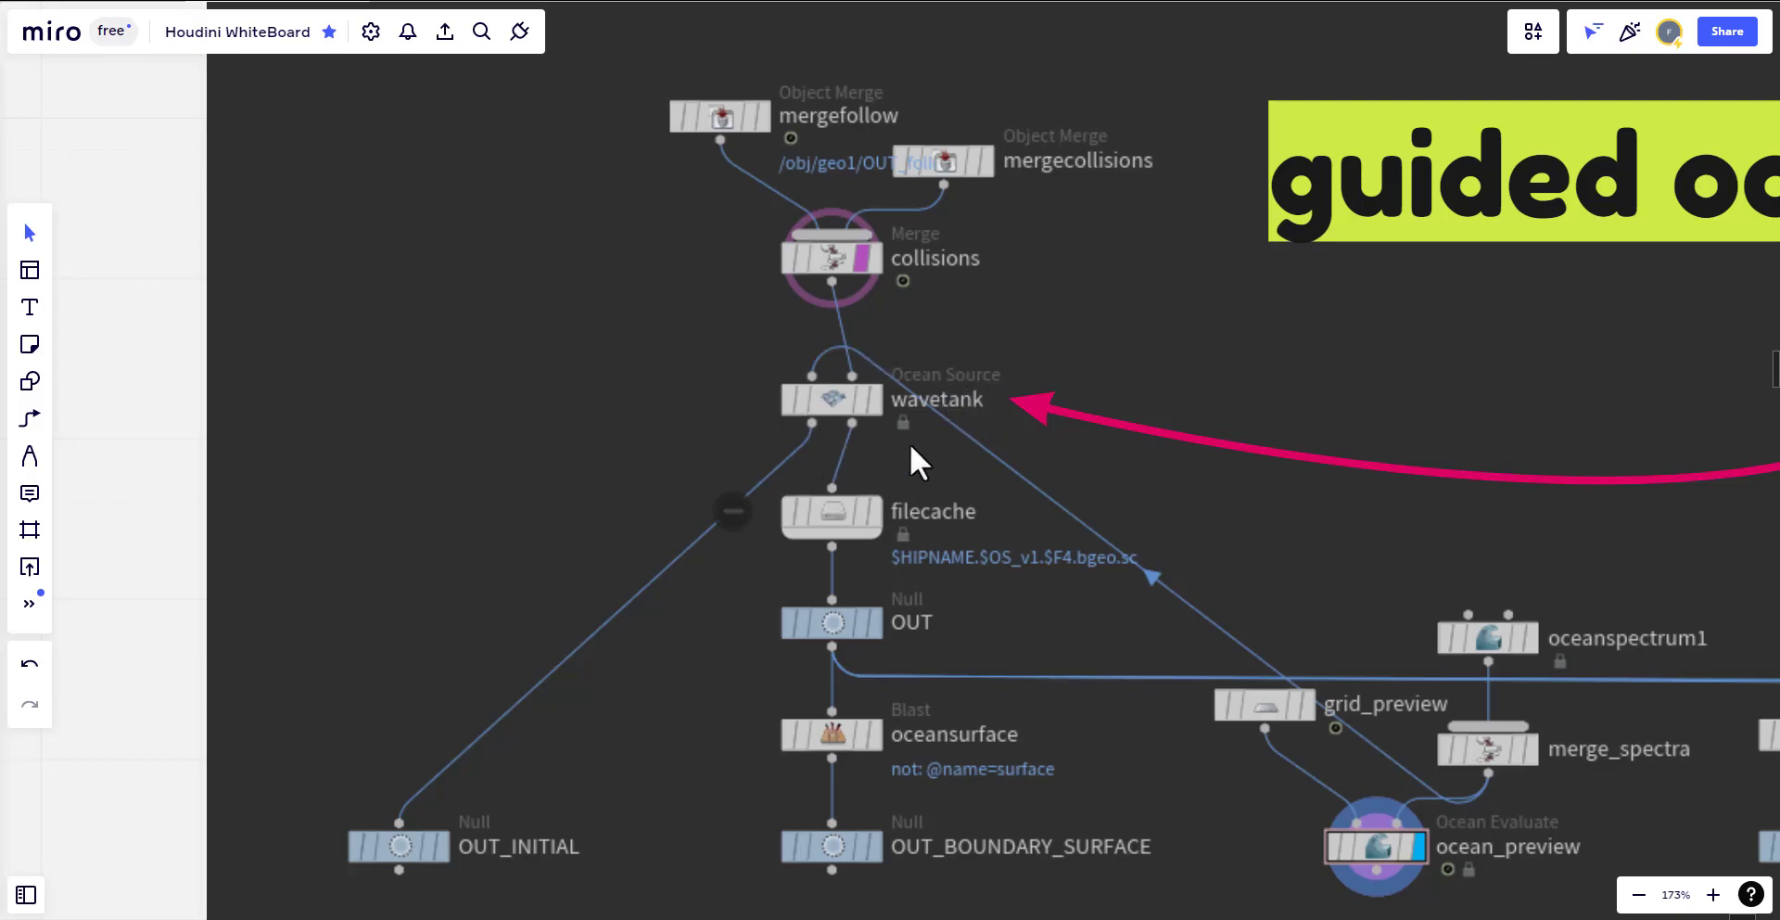
pyautogui.moveTo(922, 475); pyautogui.dragTo(943, 369)
pyautogui.moveTo(681, 601); pyautogui.dragTo(1063, 415)
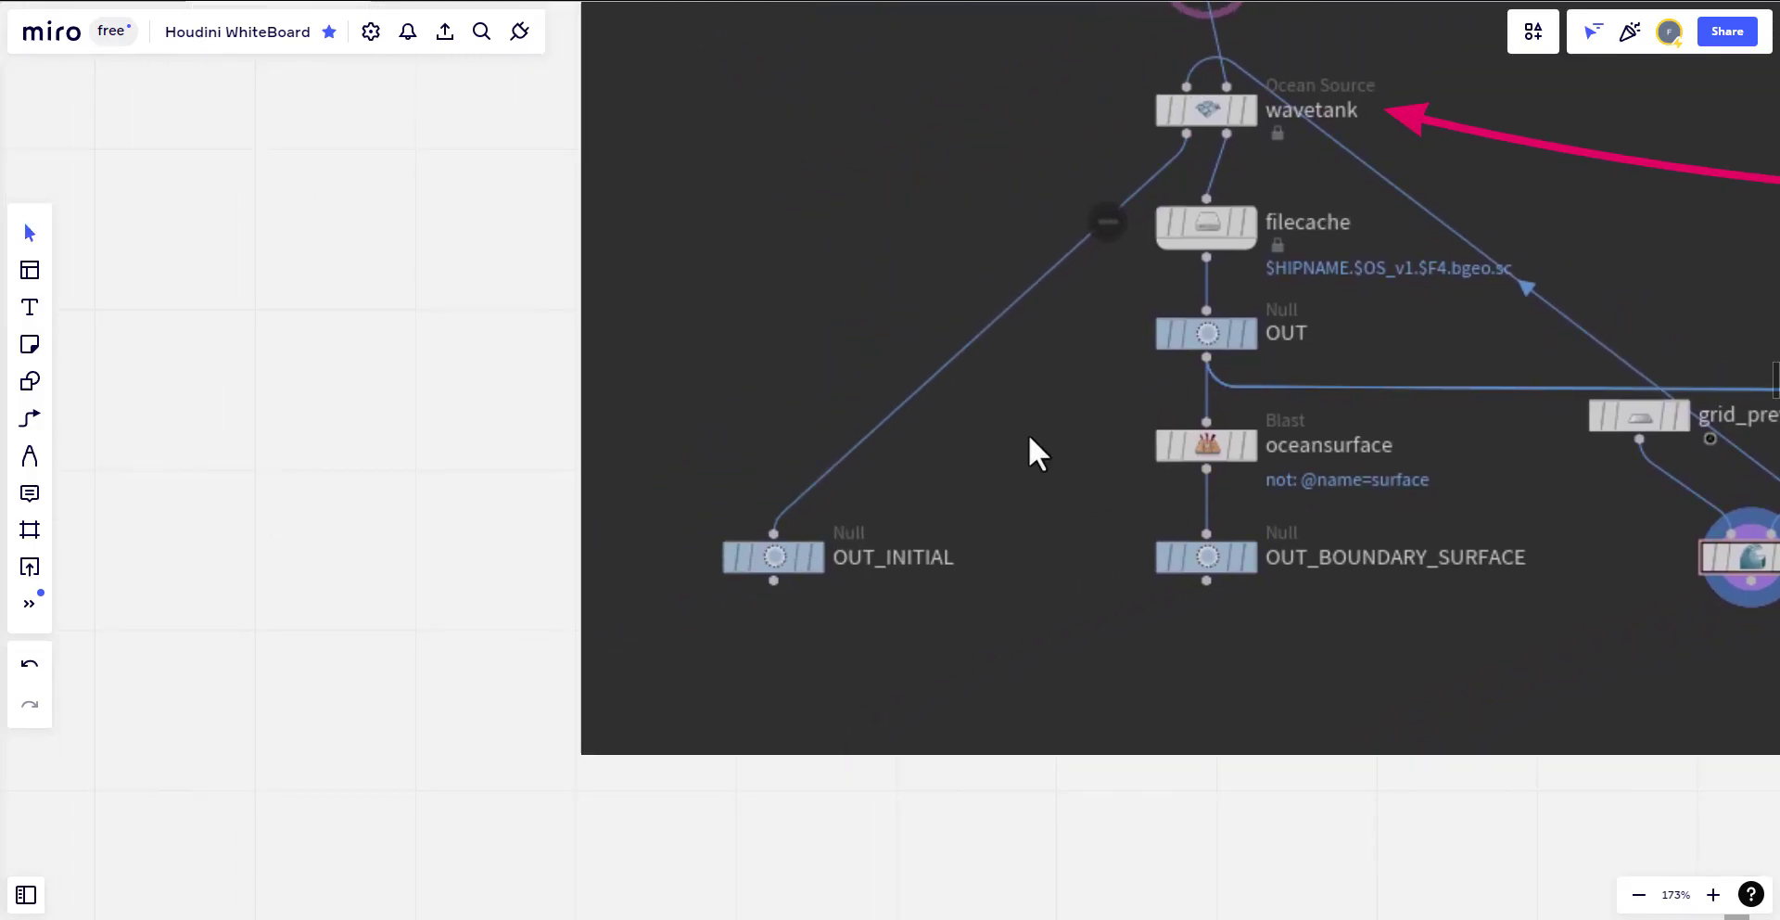
pyautogui.scroll(2, 803, 554)
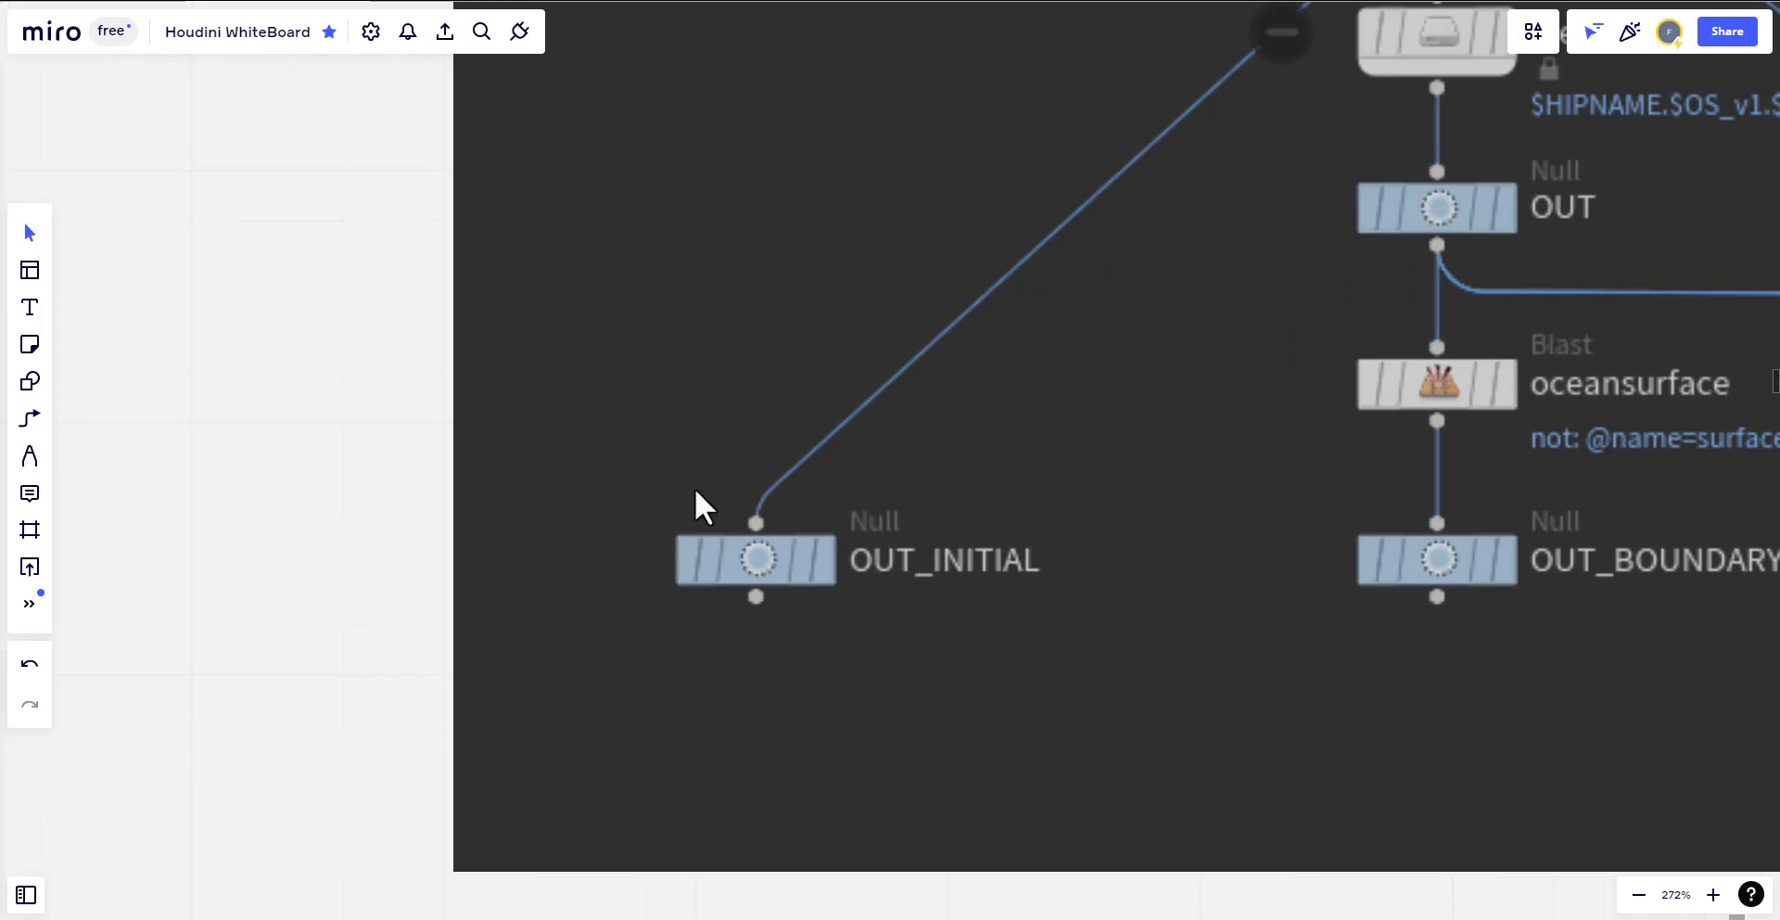
pyautogui.moveTo(1109, 483); pyautogui.dragTo(624, 503)
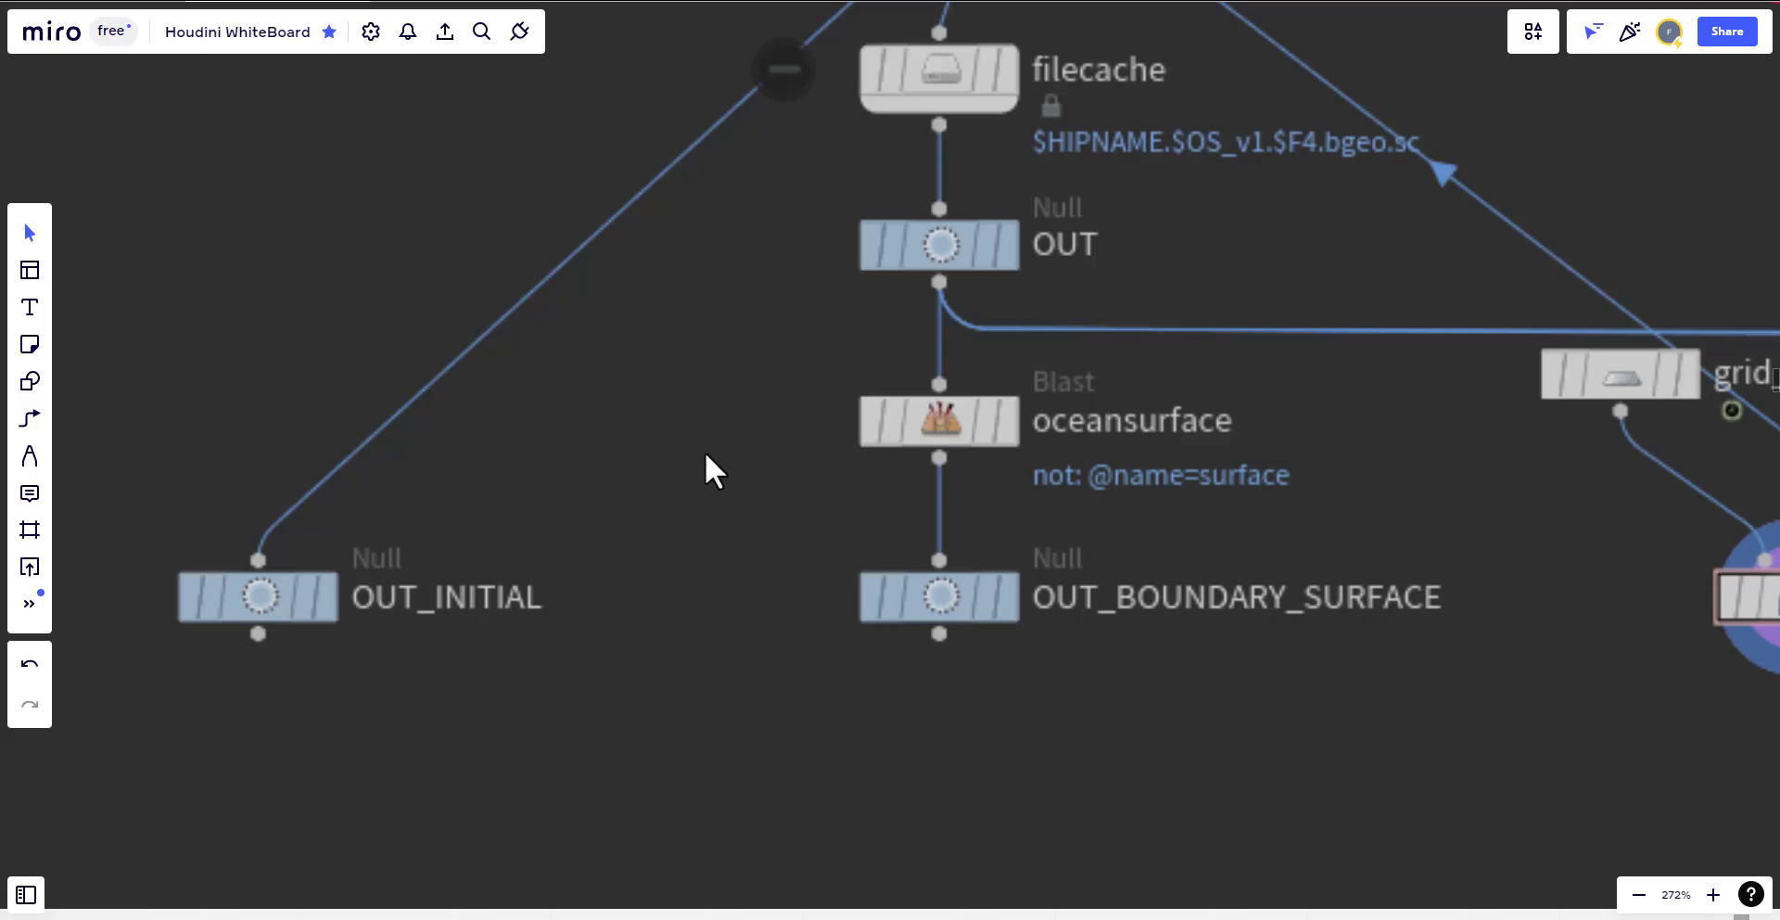
pyautogui.moveTo(704, 454); pyautogui.dragTo(739, 720)
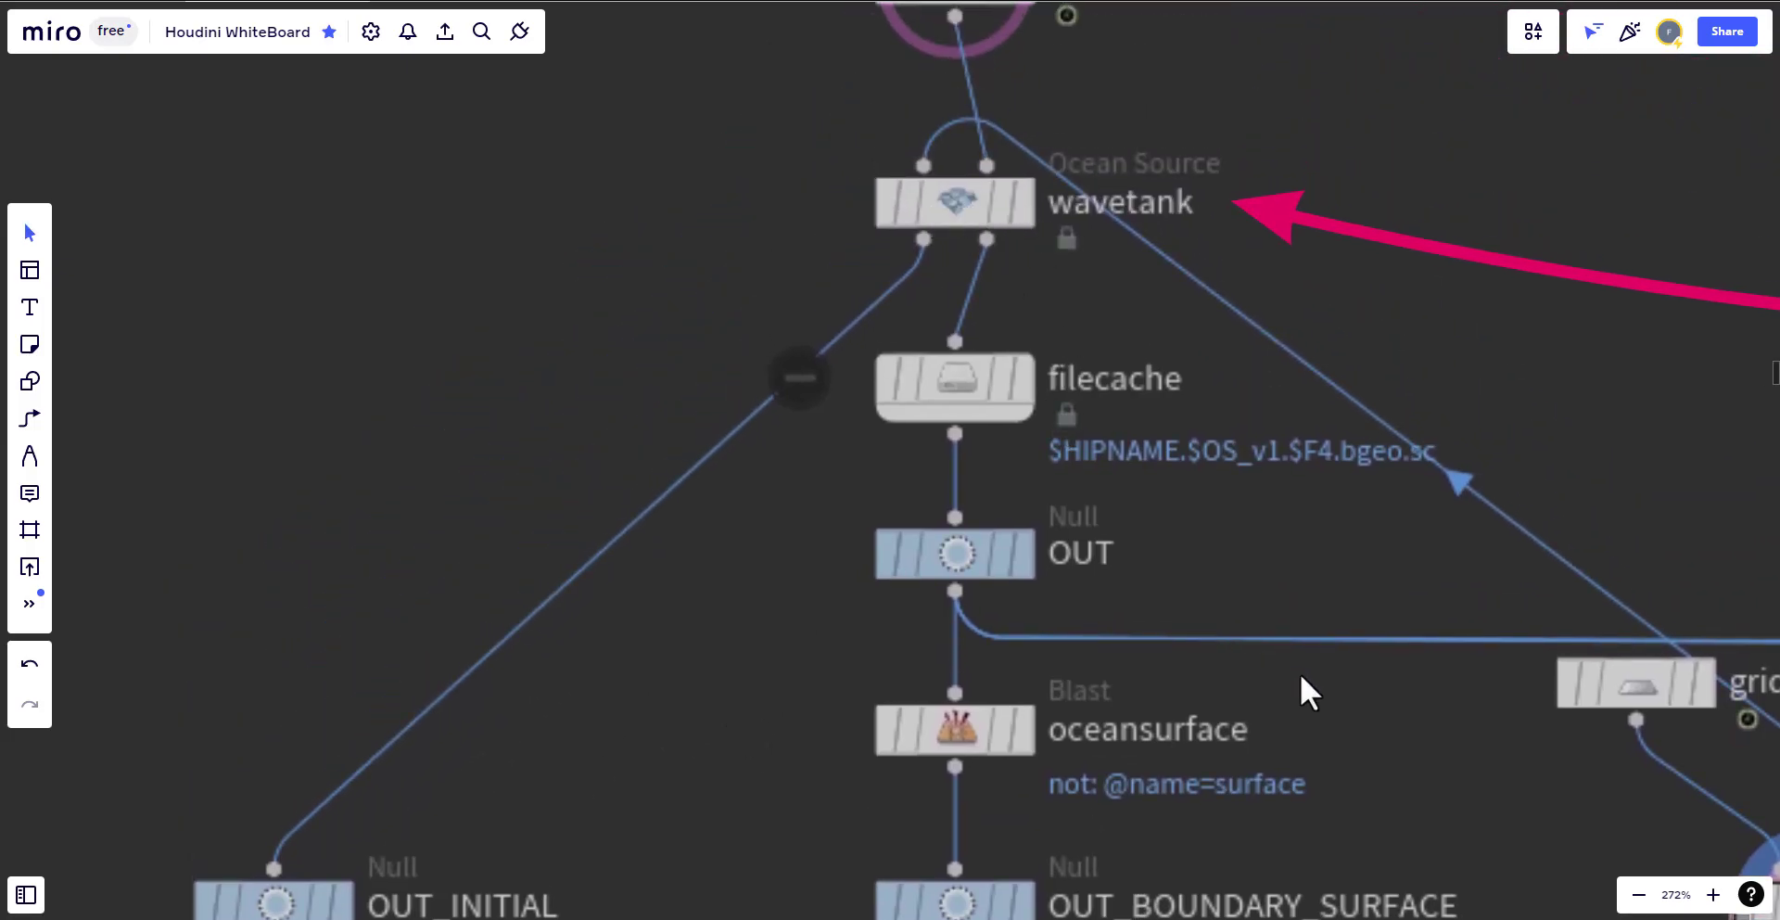
# - Examine the oceanvel, guidesink and guidingsurface blast branches and their output nulls, and review the whole node diagram
pyautogui.moveTo(1371, 707); pyautogui.dragTo(706, 569, button='middle')
pyautogui.scroll(-3, 927, 615)
pyautogui.moveTo(1065, 659); pyautogui.dragTo(811, 616)
pyautogui.scroll(3, 1049, 610)
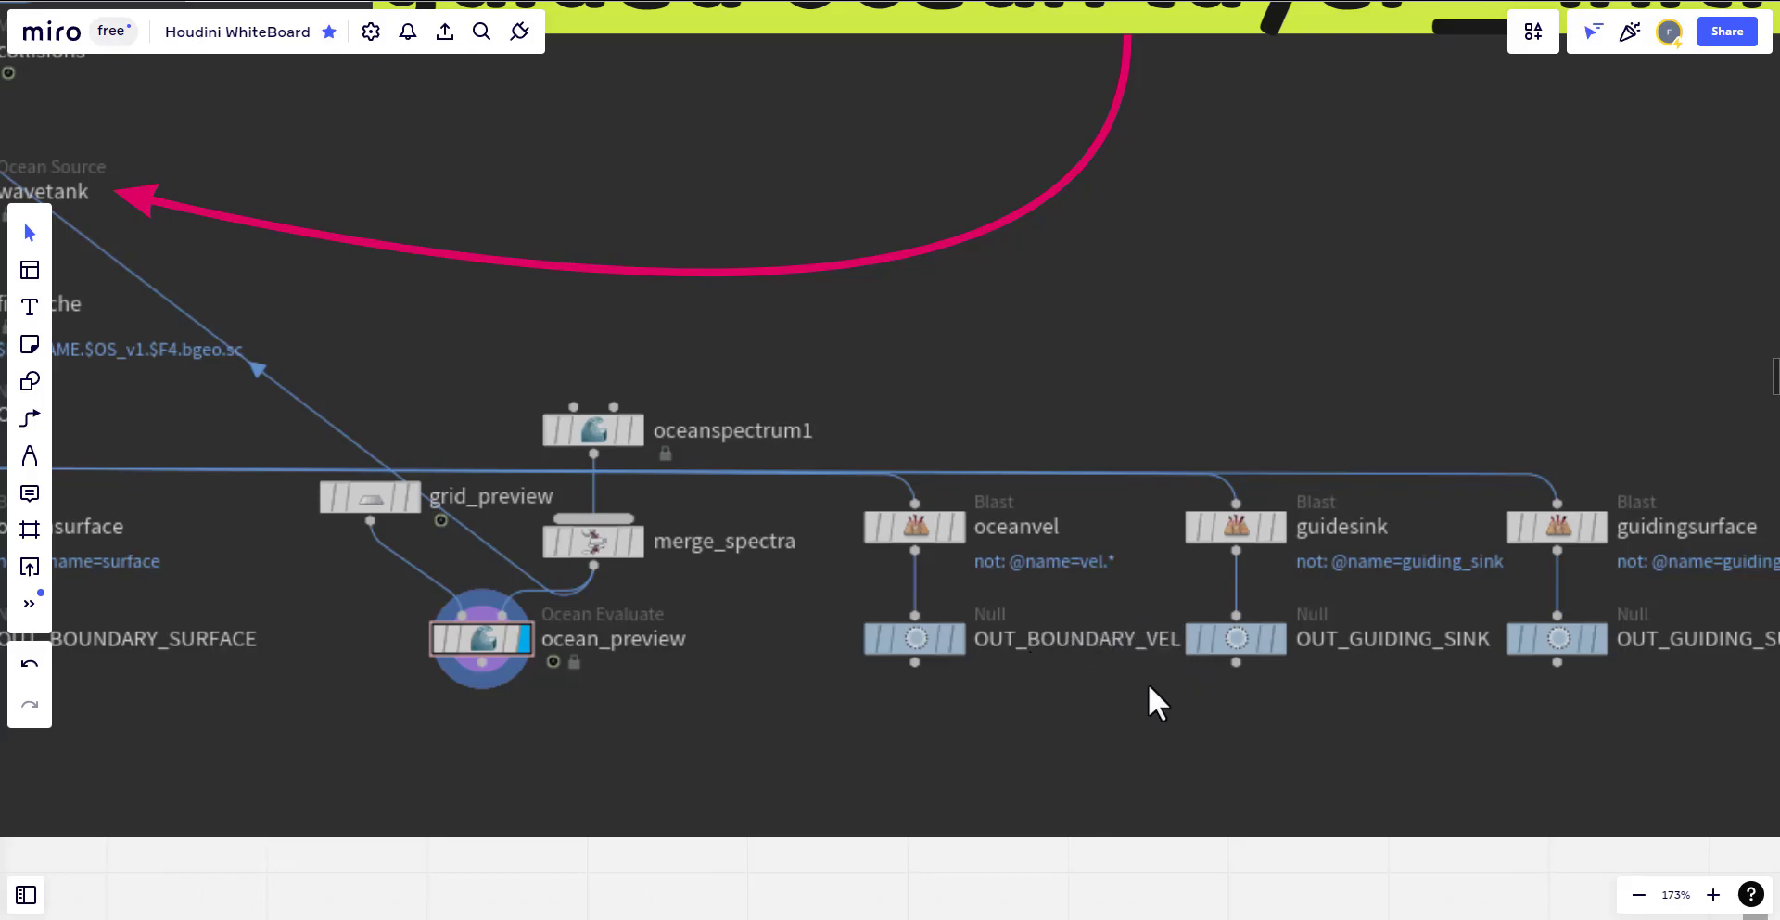
pyautogui.moveTo(1351, 682); pyautogui.dragTo(1165, 676)
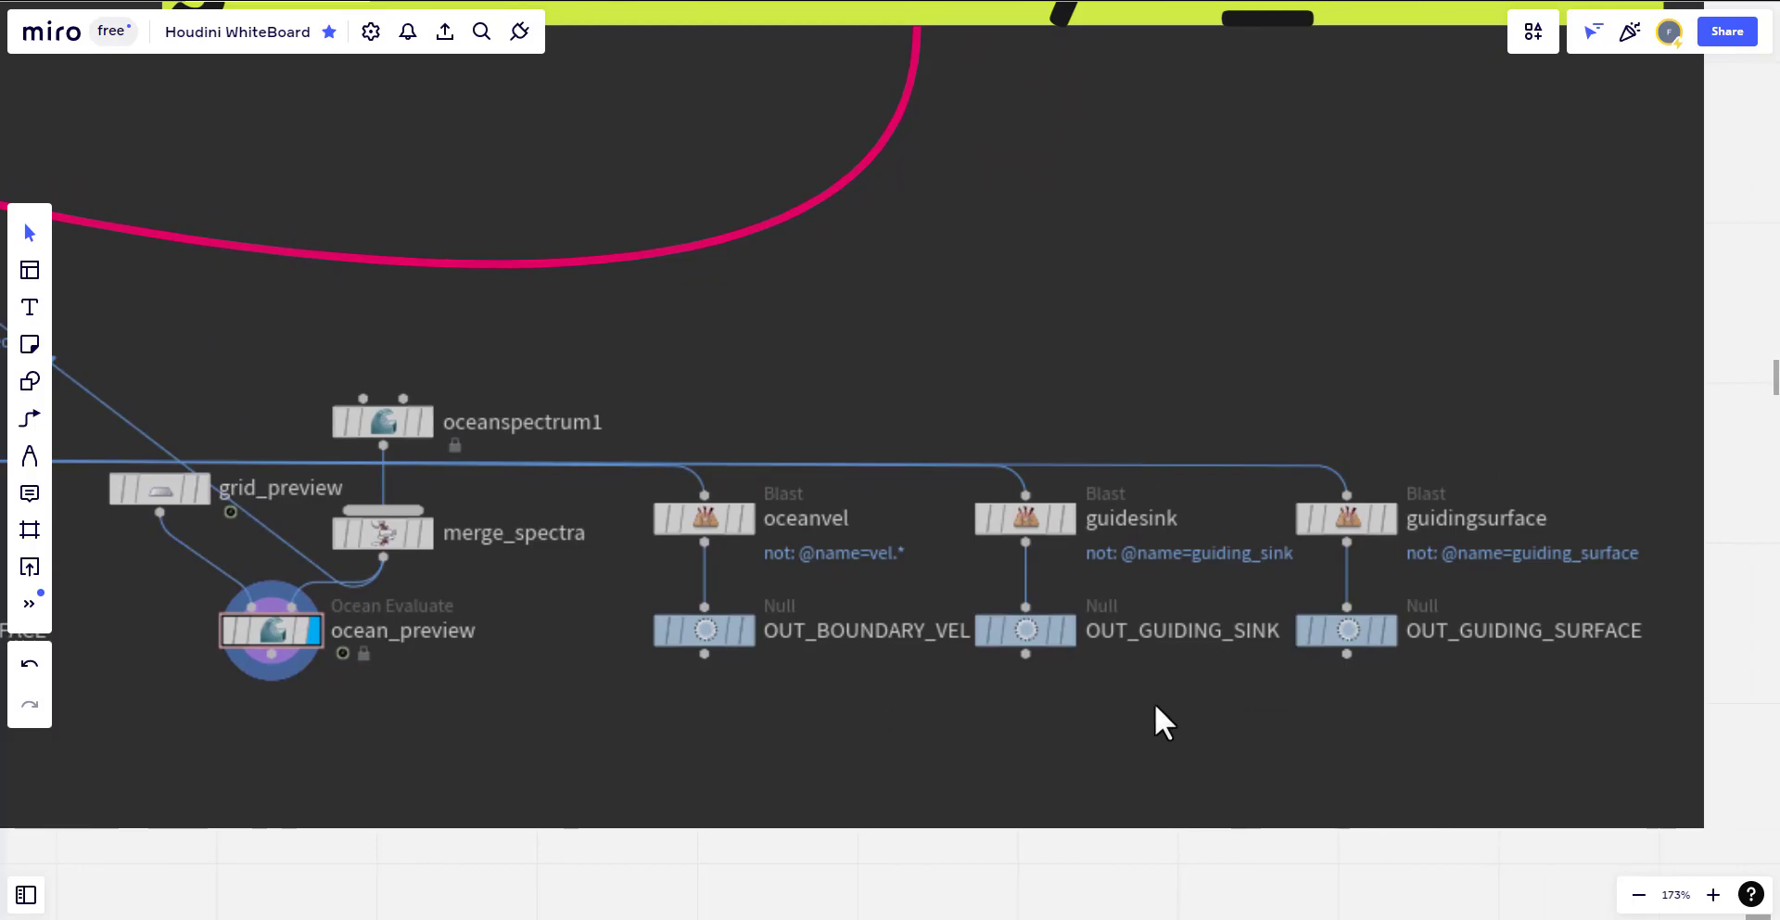
pyautogui.moveTo(1154, 703); pyautogui.dragTo(1057, 699)
pyautogui.scroll(1, 1055, 699)
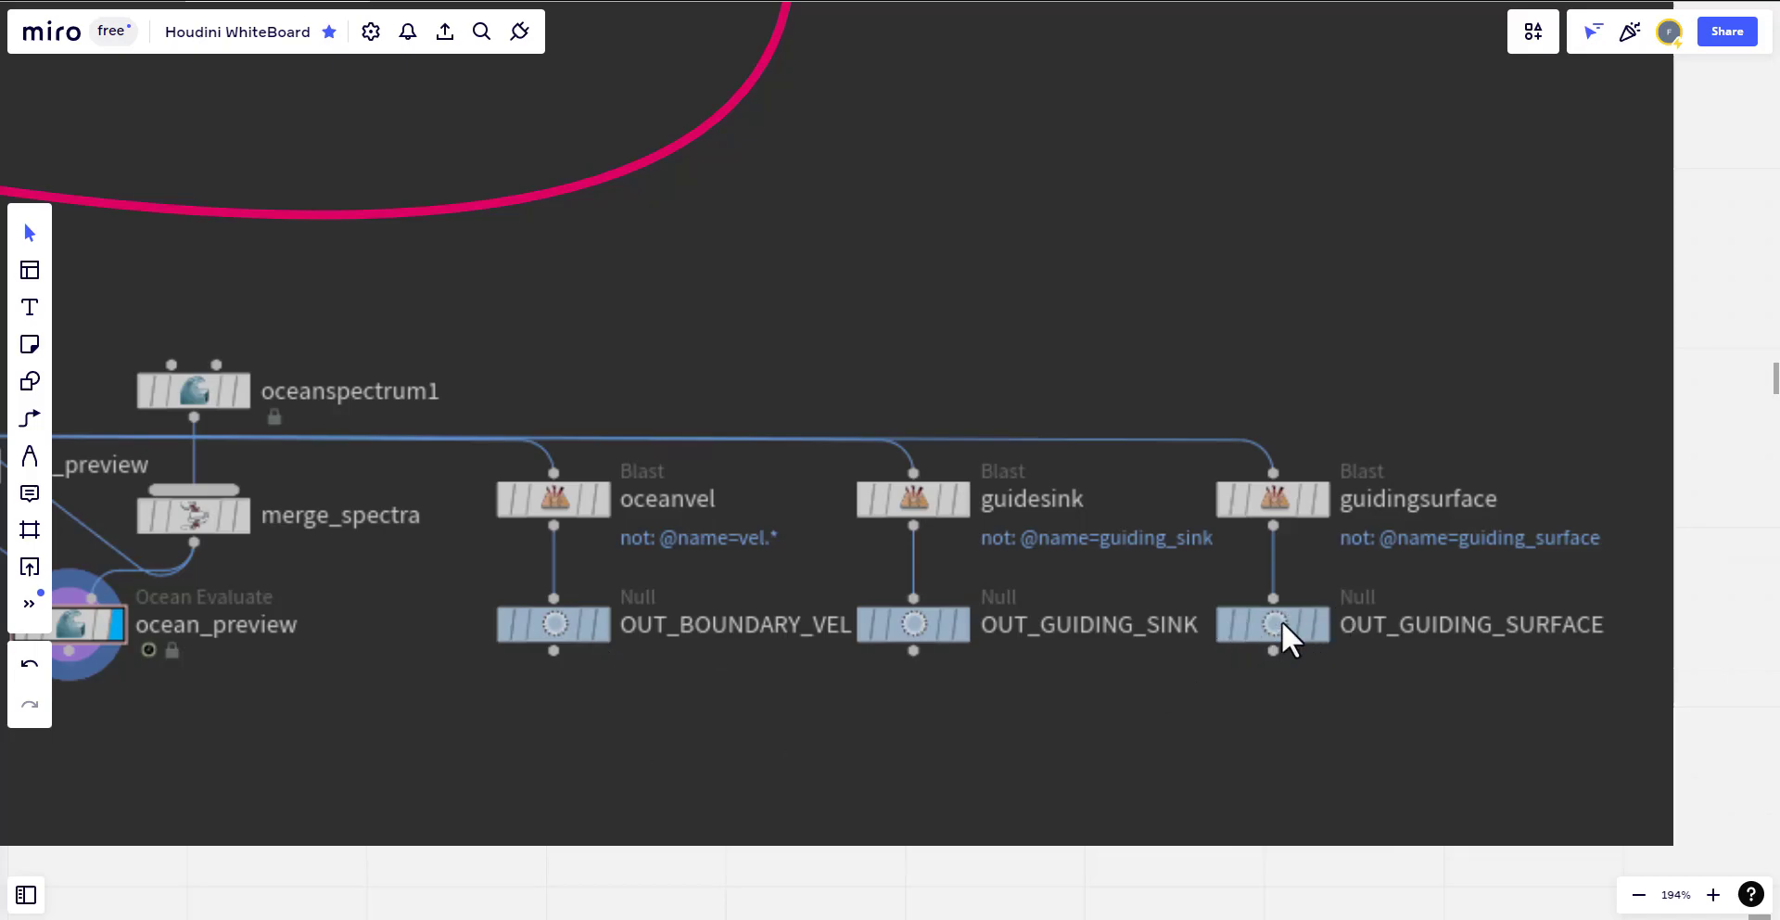
pyautogui.moveTo(921, 741); pyautogui.dragTo(1502, 830, button='middle')
pyautogui.moveTo(615, 625); pyautogui.dragTo(1004, 705, button='middle')
pyautogui.hscroll(-2, 1004, 705)
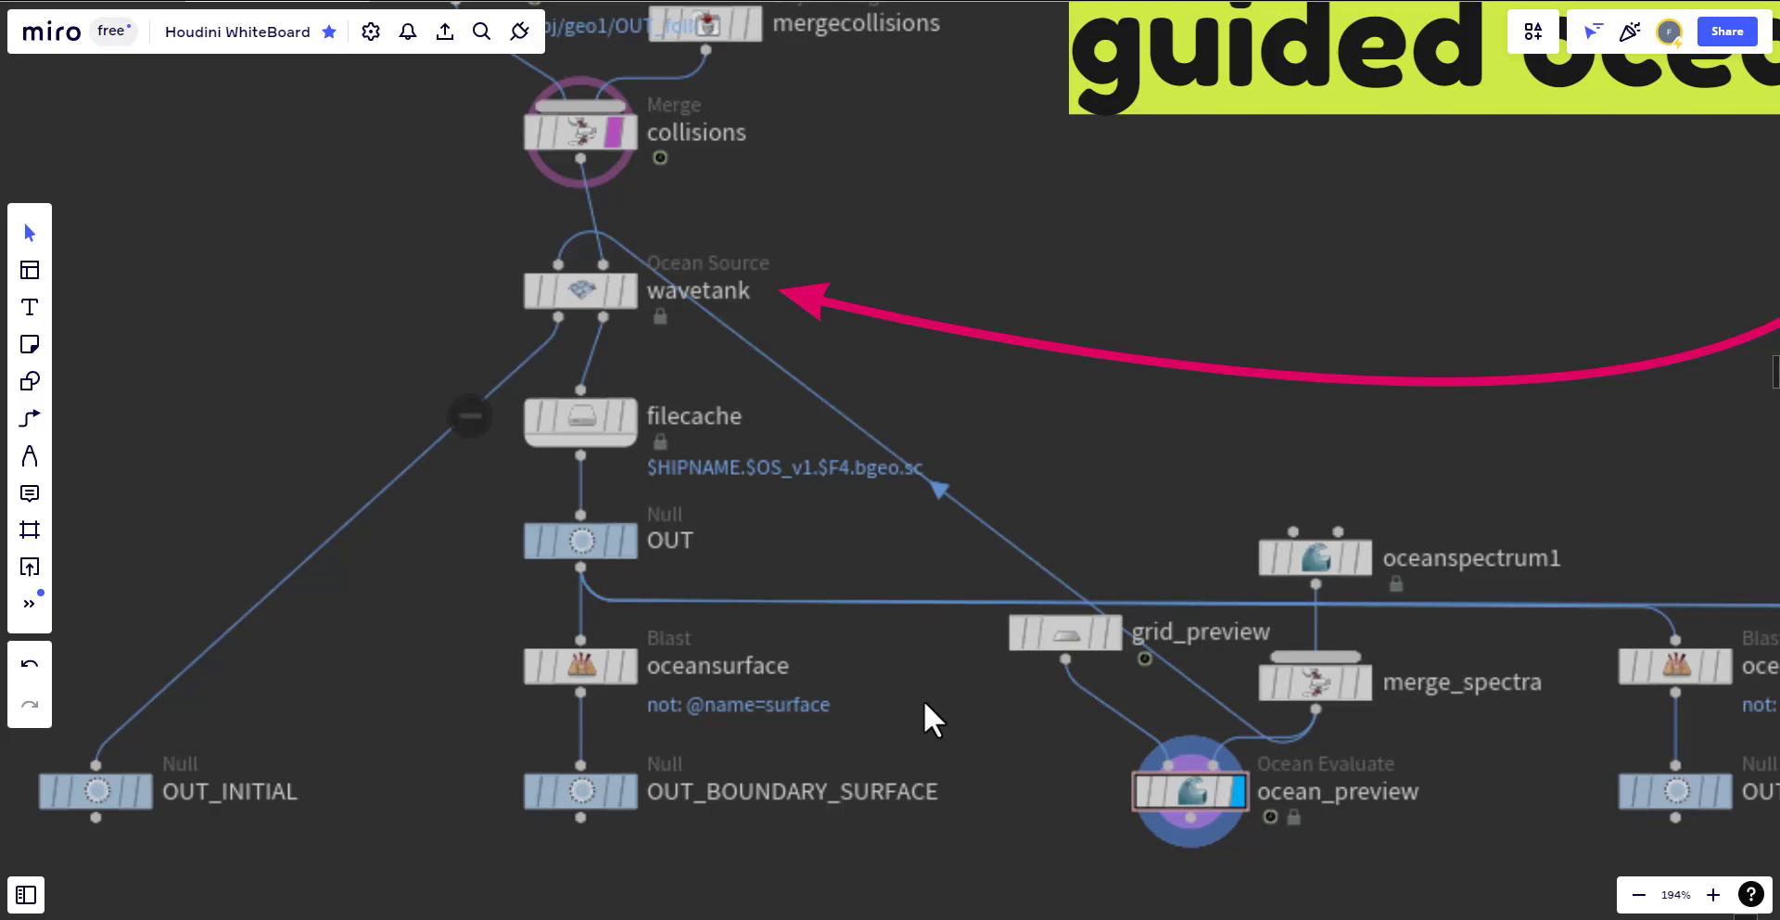
pyautogui.moveTo(927, 703)
pyautogui.mouseDown(button='middle')
pyautogui.moveTo(962, 703)
pyautogui.moveTo(937, 704)
pyautogui.mouseUp(button='middle')
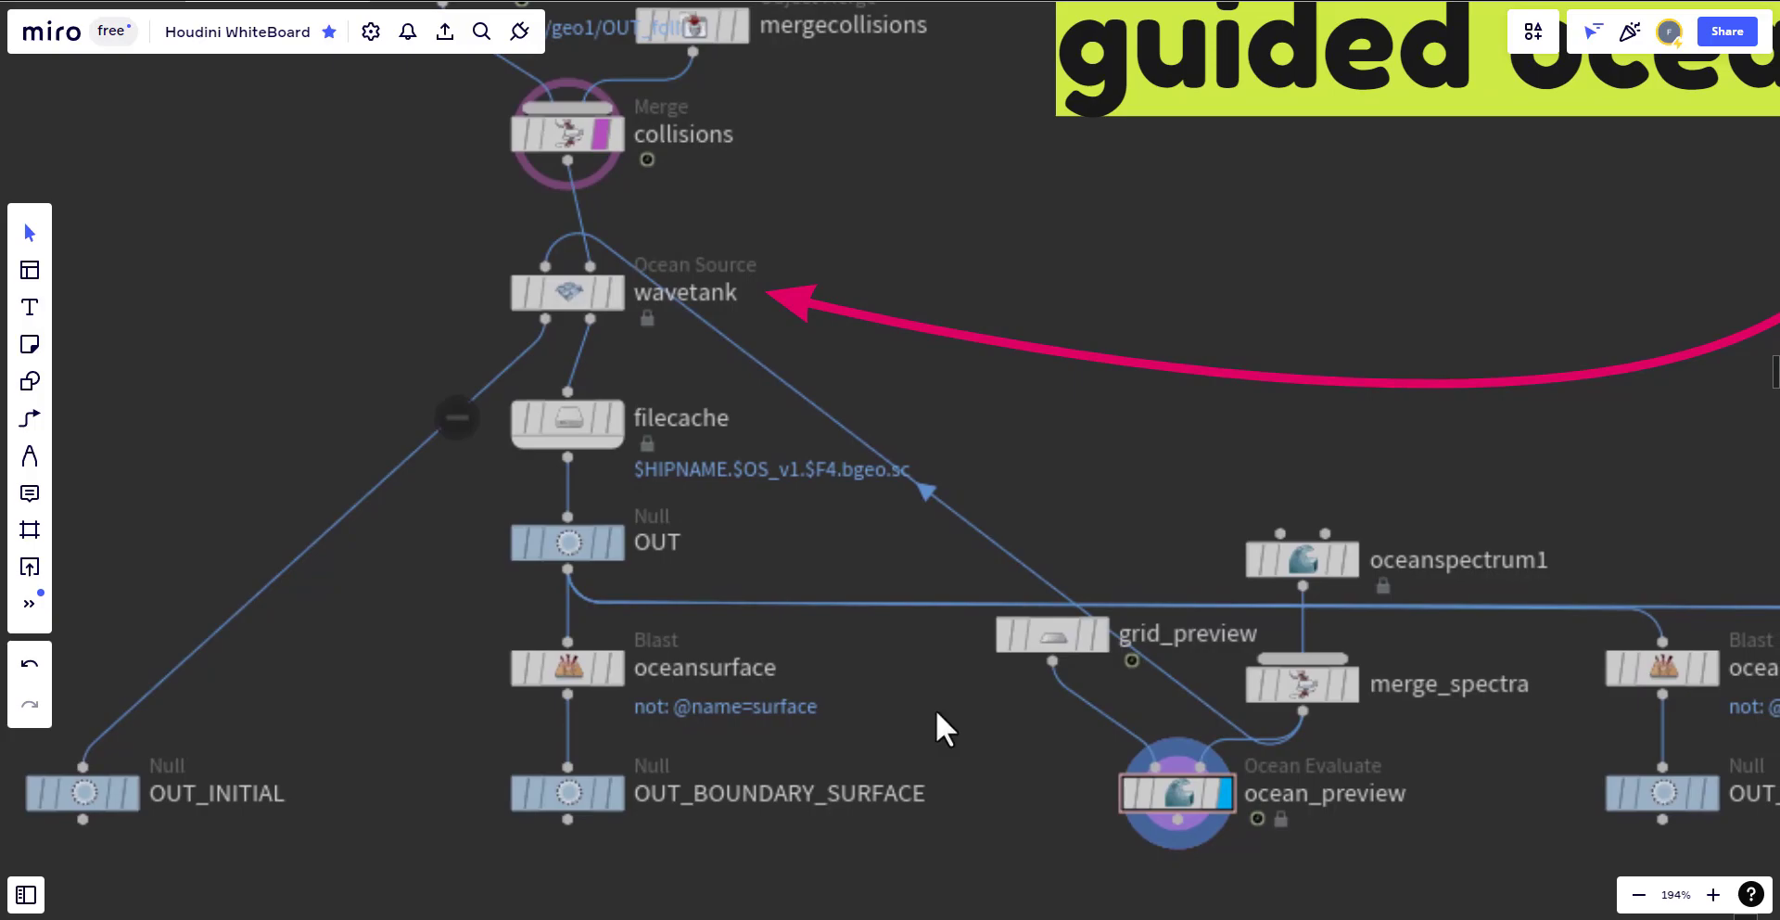
pyautogui.scroll(-5, 936, 710)
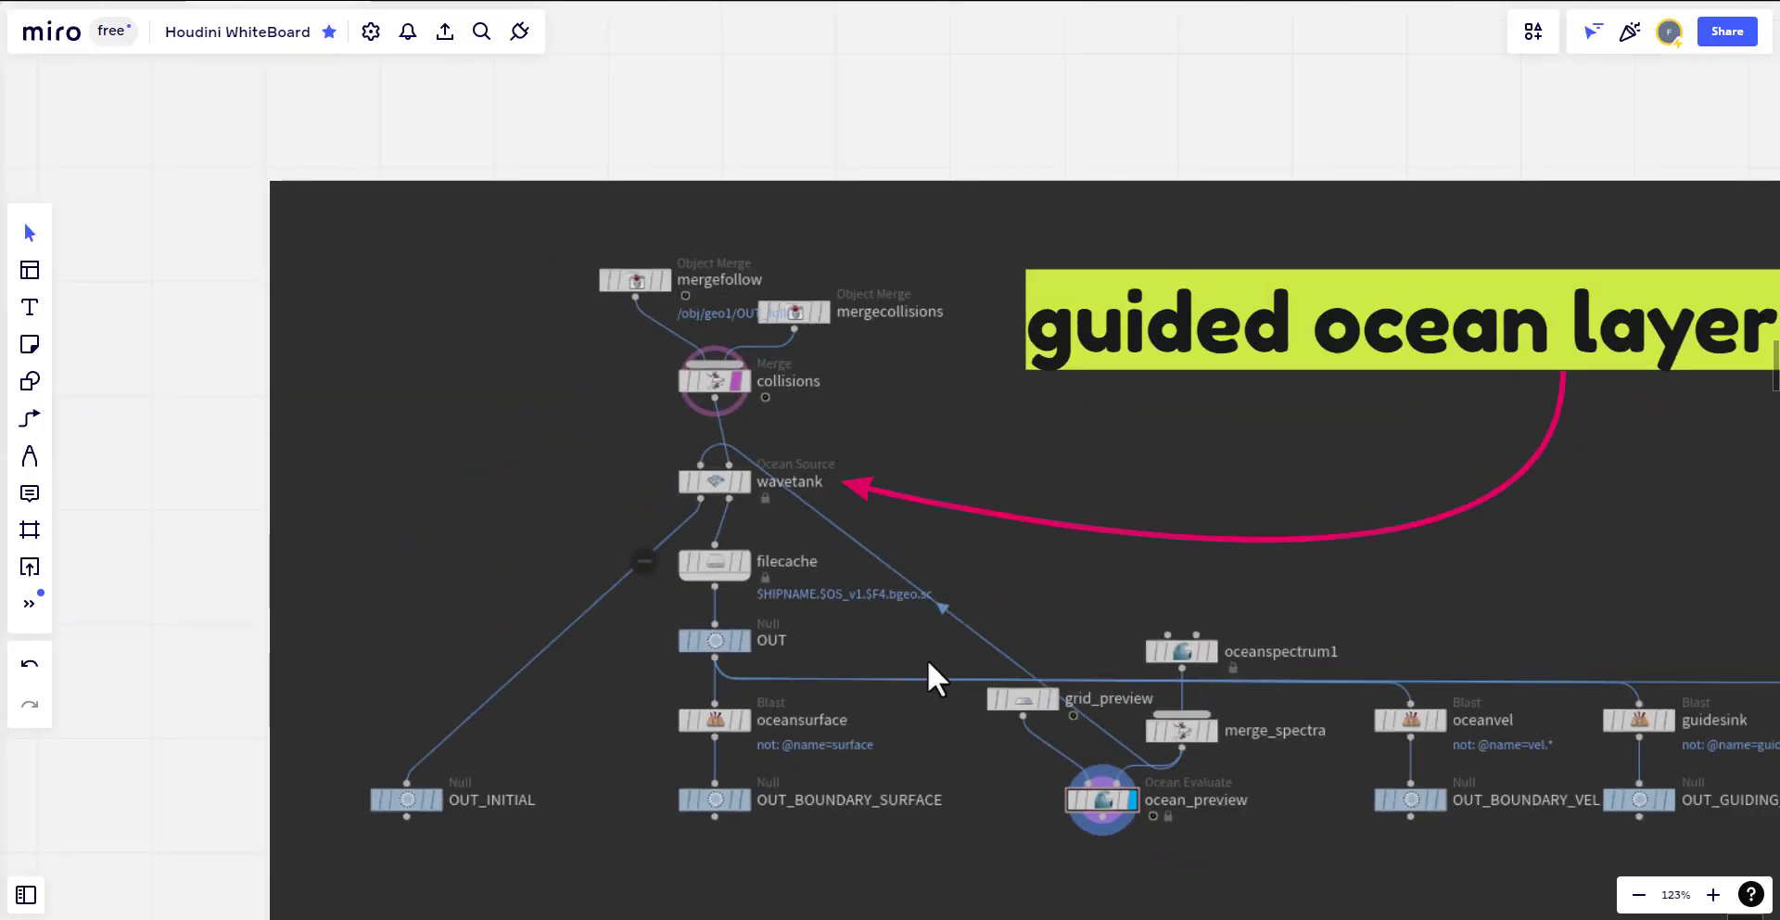
# - Switch to Houdini and look over the AutoDopNetwork, guidedoceanlayer_fluid and guidedoceanlayer_fluidinterior objects
pyautogui.hotkey('alt', 'Tab')
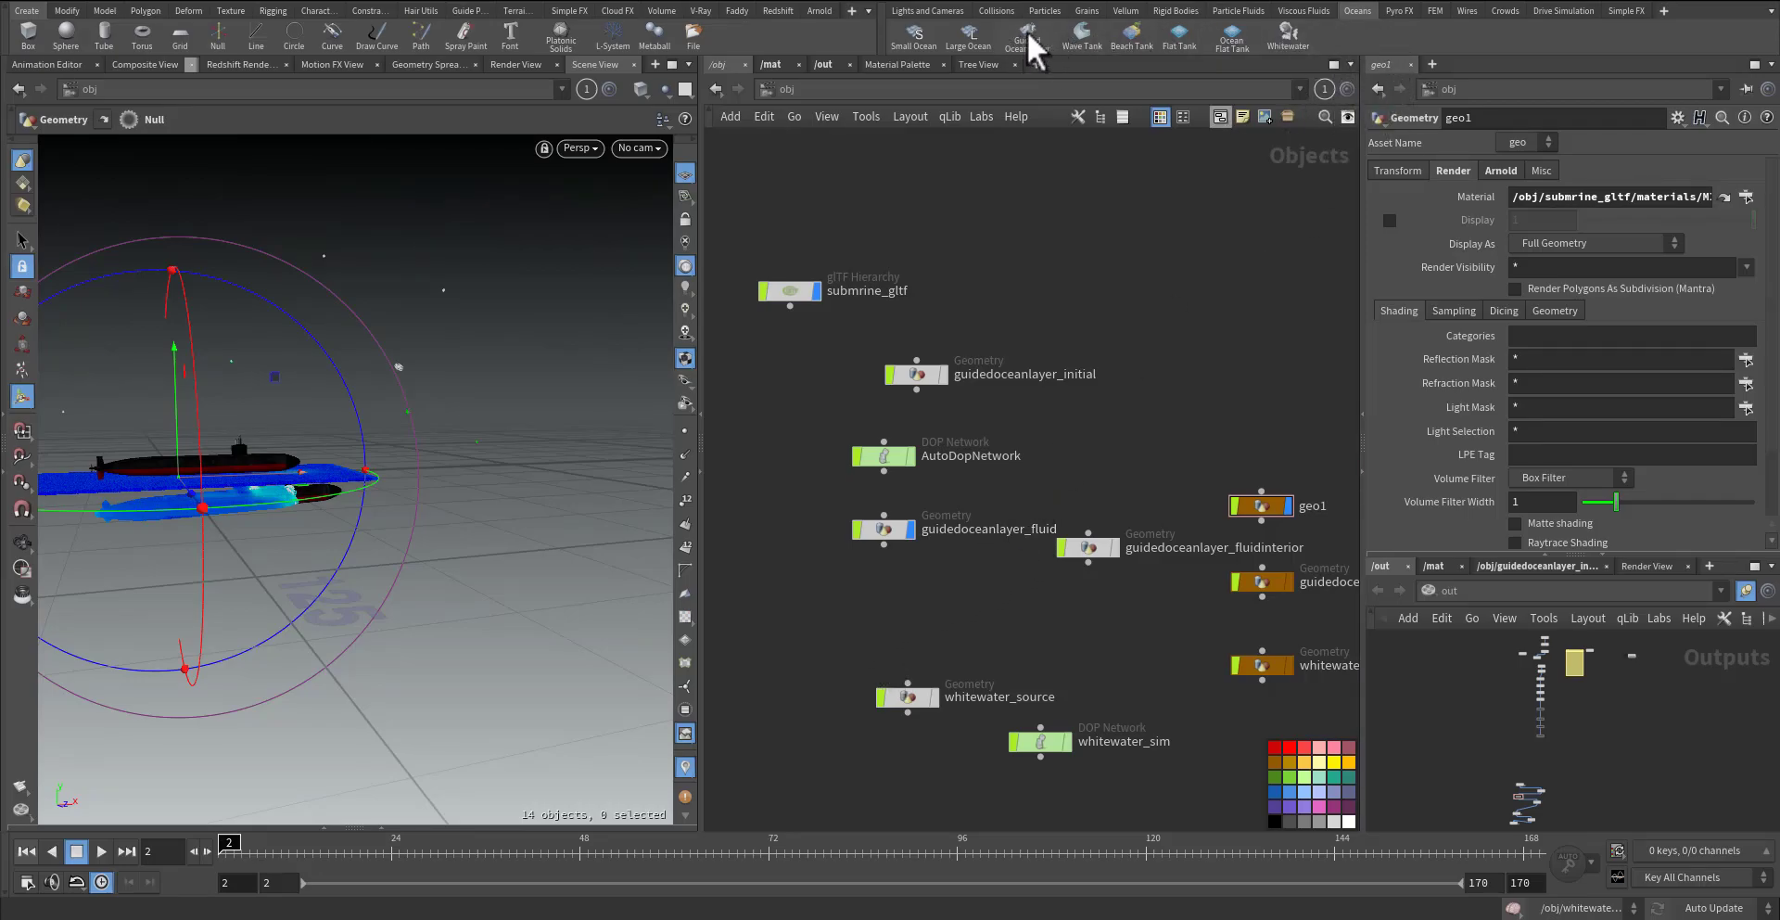
pyautogui.moveTo(1003, 435); pyautogui.dragTo(1025, 332, button='middle')
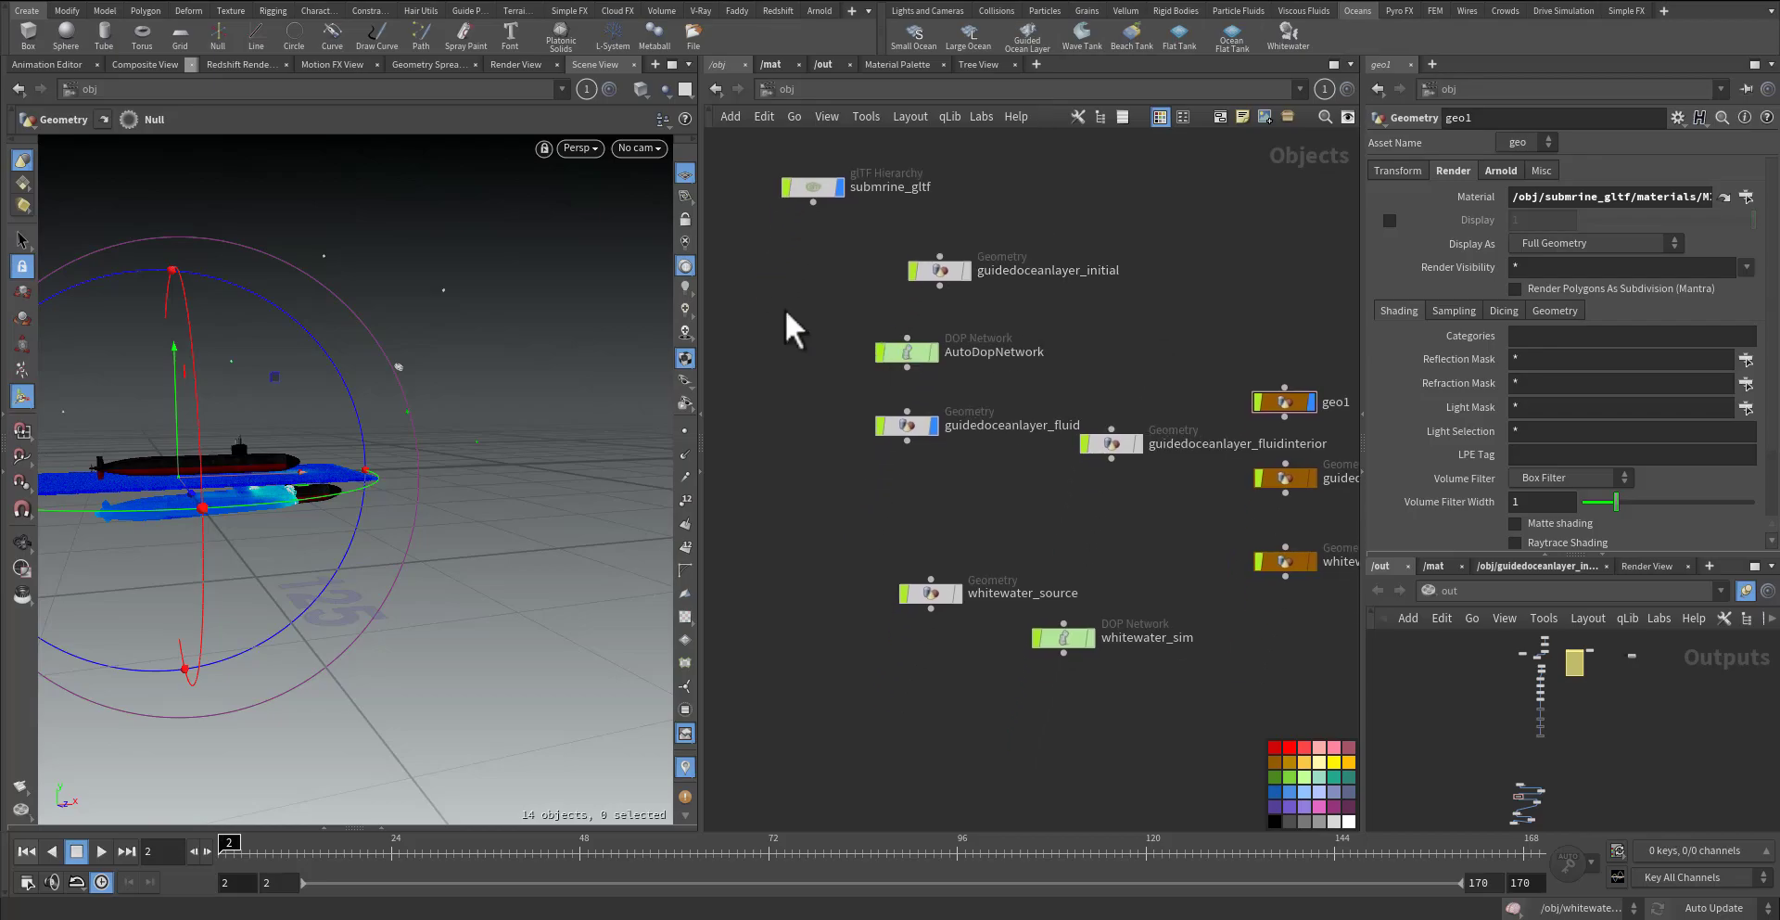
pyautogui.moveTo(871, 358); pyautogui.dragTo(1166, 493)
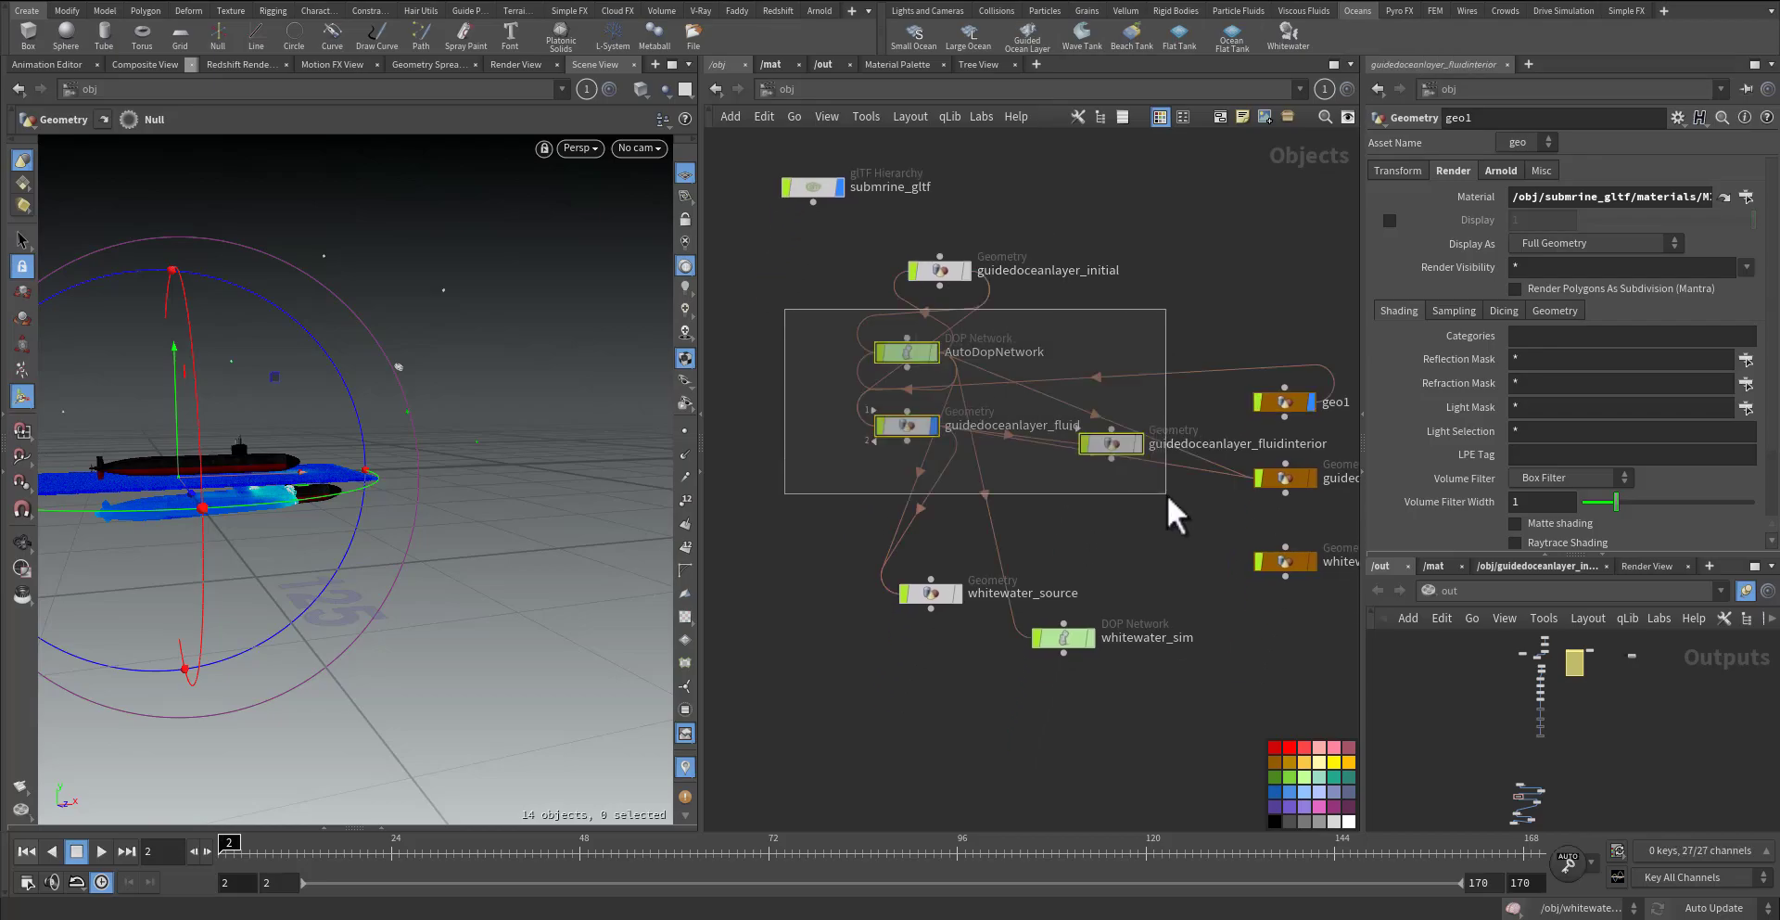
pyautogui.moveTo(1167, 493); pyautogui.dragTo(1145, 533, button='middle')
pyautogui.keyDown('shift'); pyautogui.click(1139, 460); pyautogui.keyUp('shift')
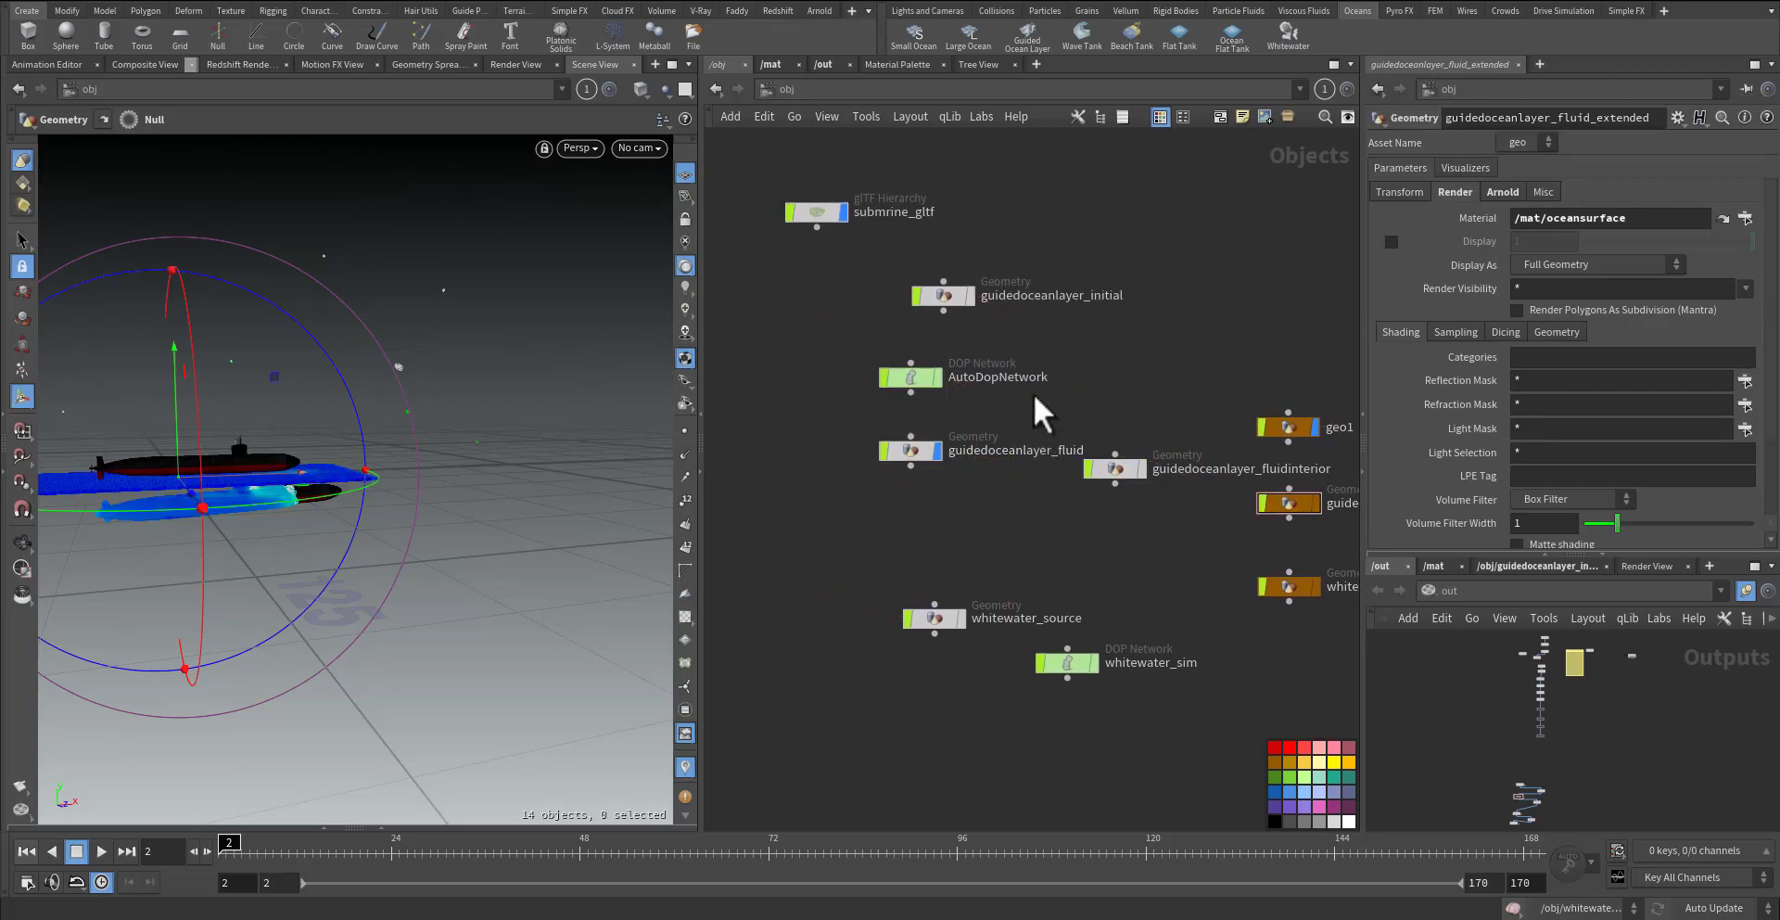
# - Open the guidedoceanlayer_initial network and select its mergefollow and mergecollisions nodes
pyautogui.moveTo(929, 318); pyautogui.dragTo(927, 318)
pyautogui.scroll(5, 844, 352)
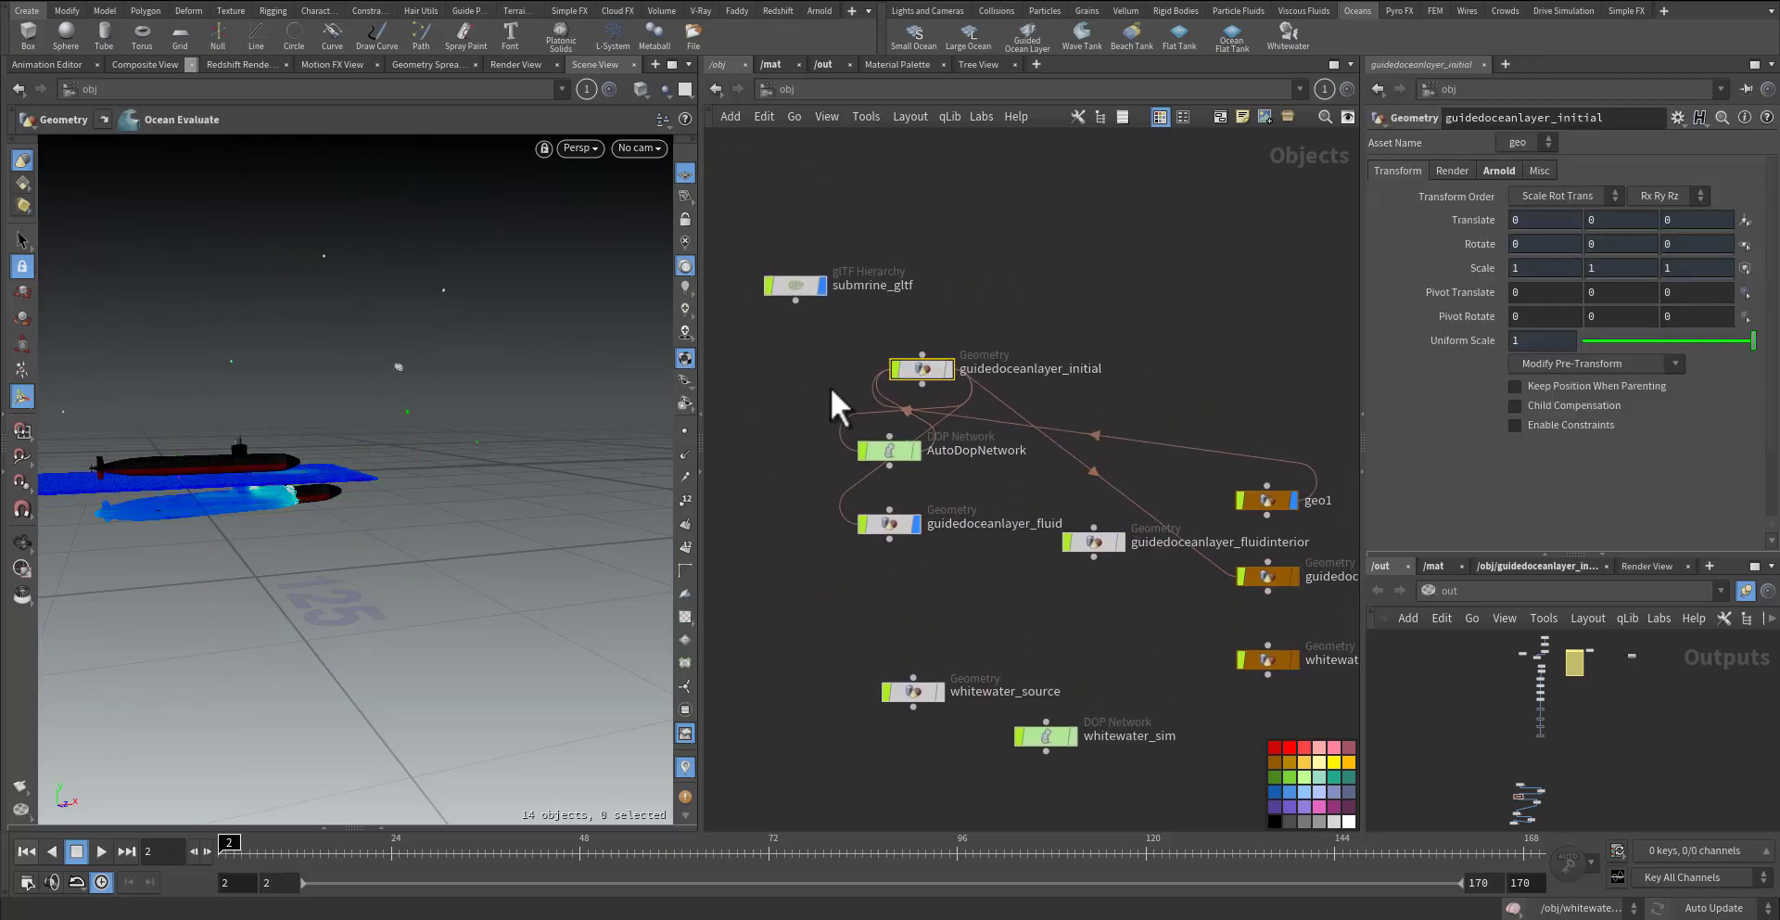
pyautogui.doubleClick(972, 366)
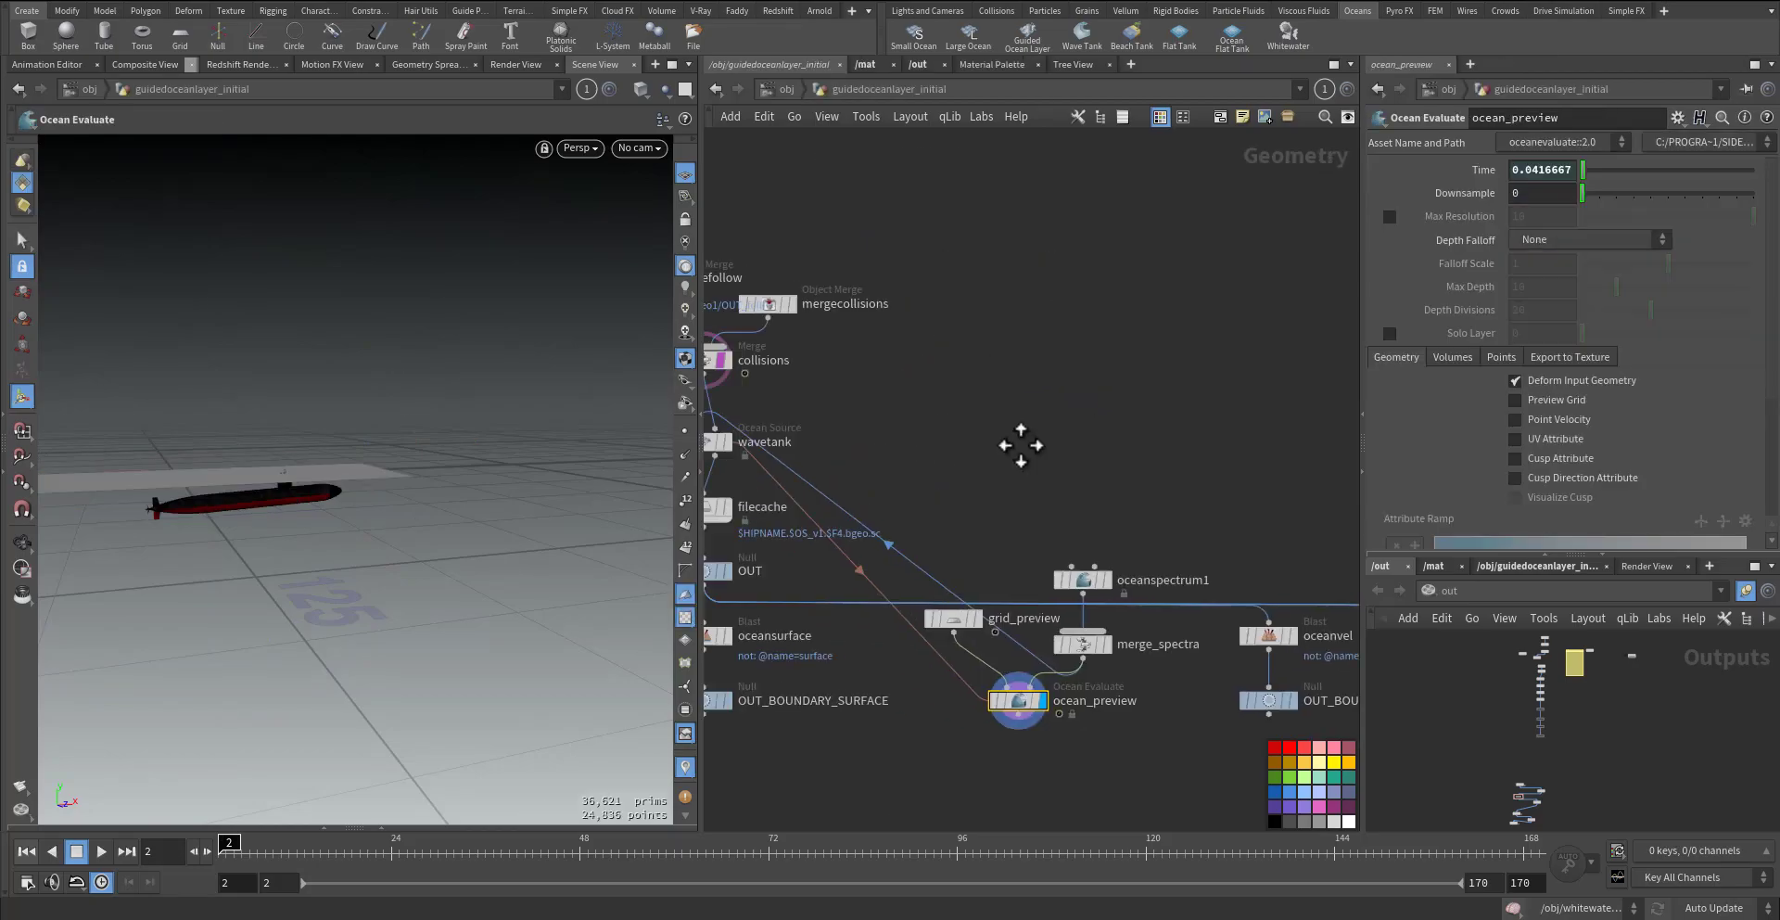
pyautogui.moveTo(998, 327); pyautogui.dragTo(998, 326)
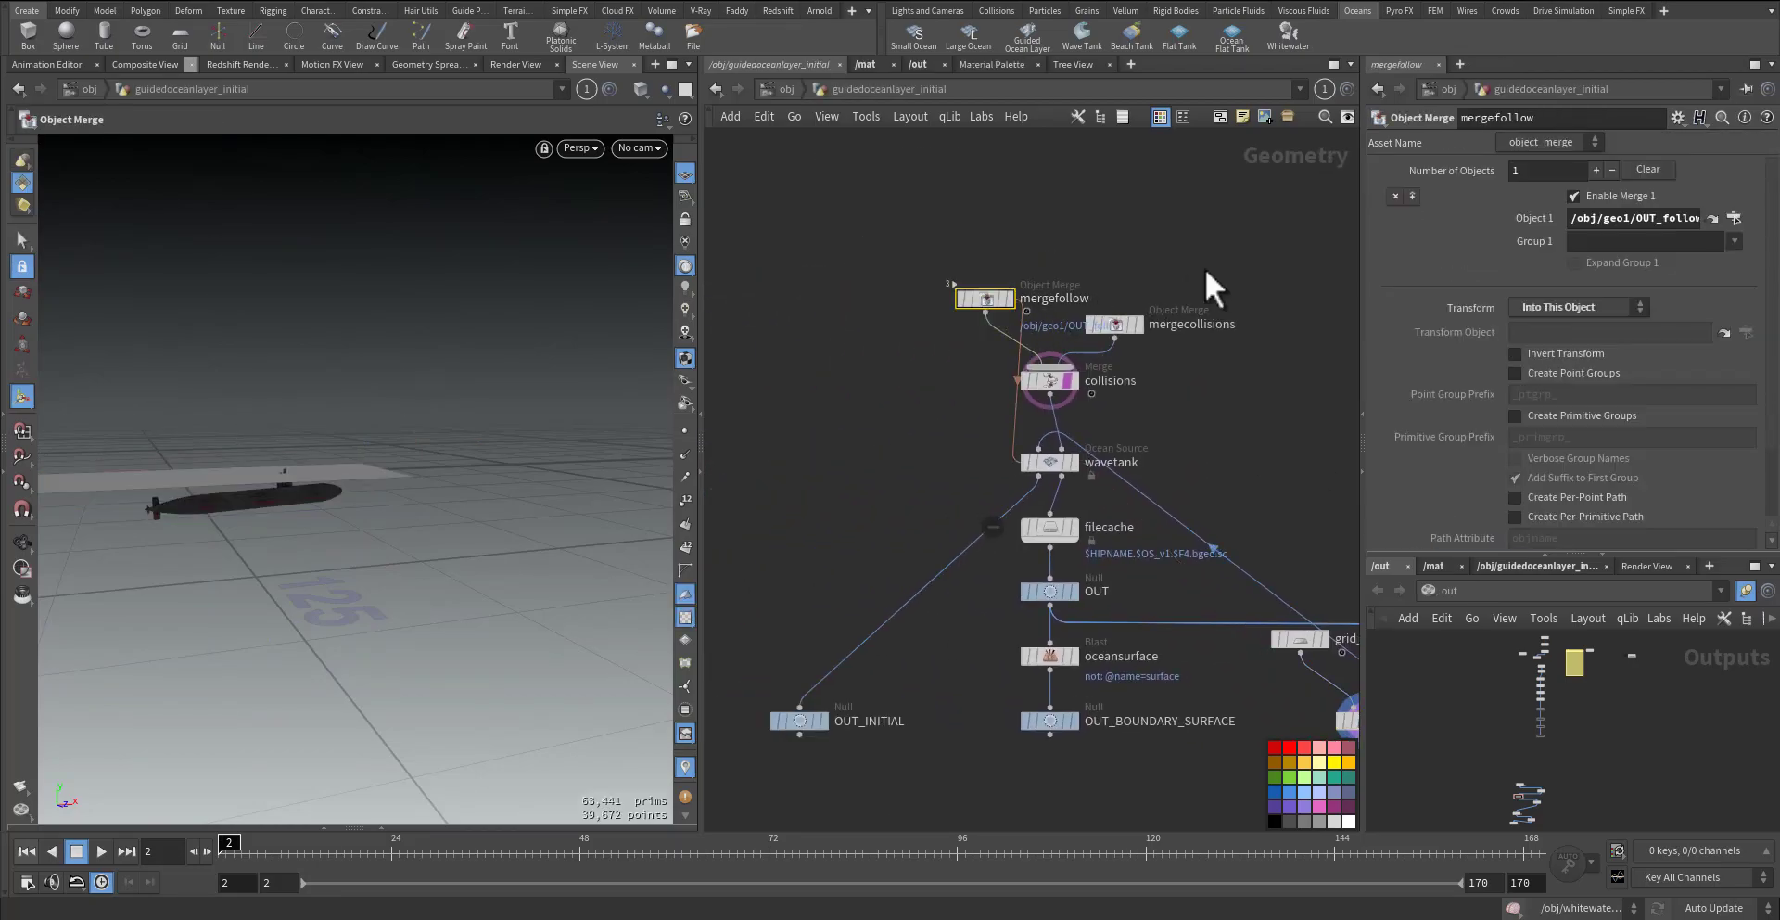
pyautogui.moveTo(1204, 269); pyautogui.dragTo(873, 345)
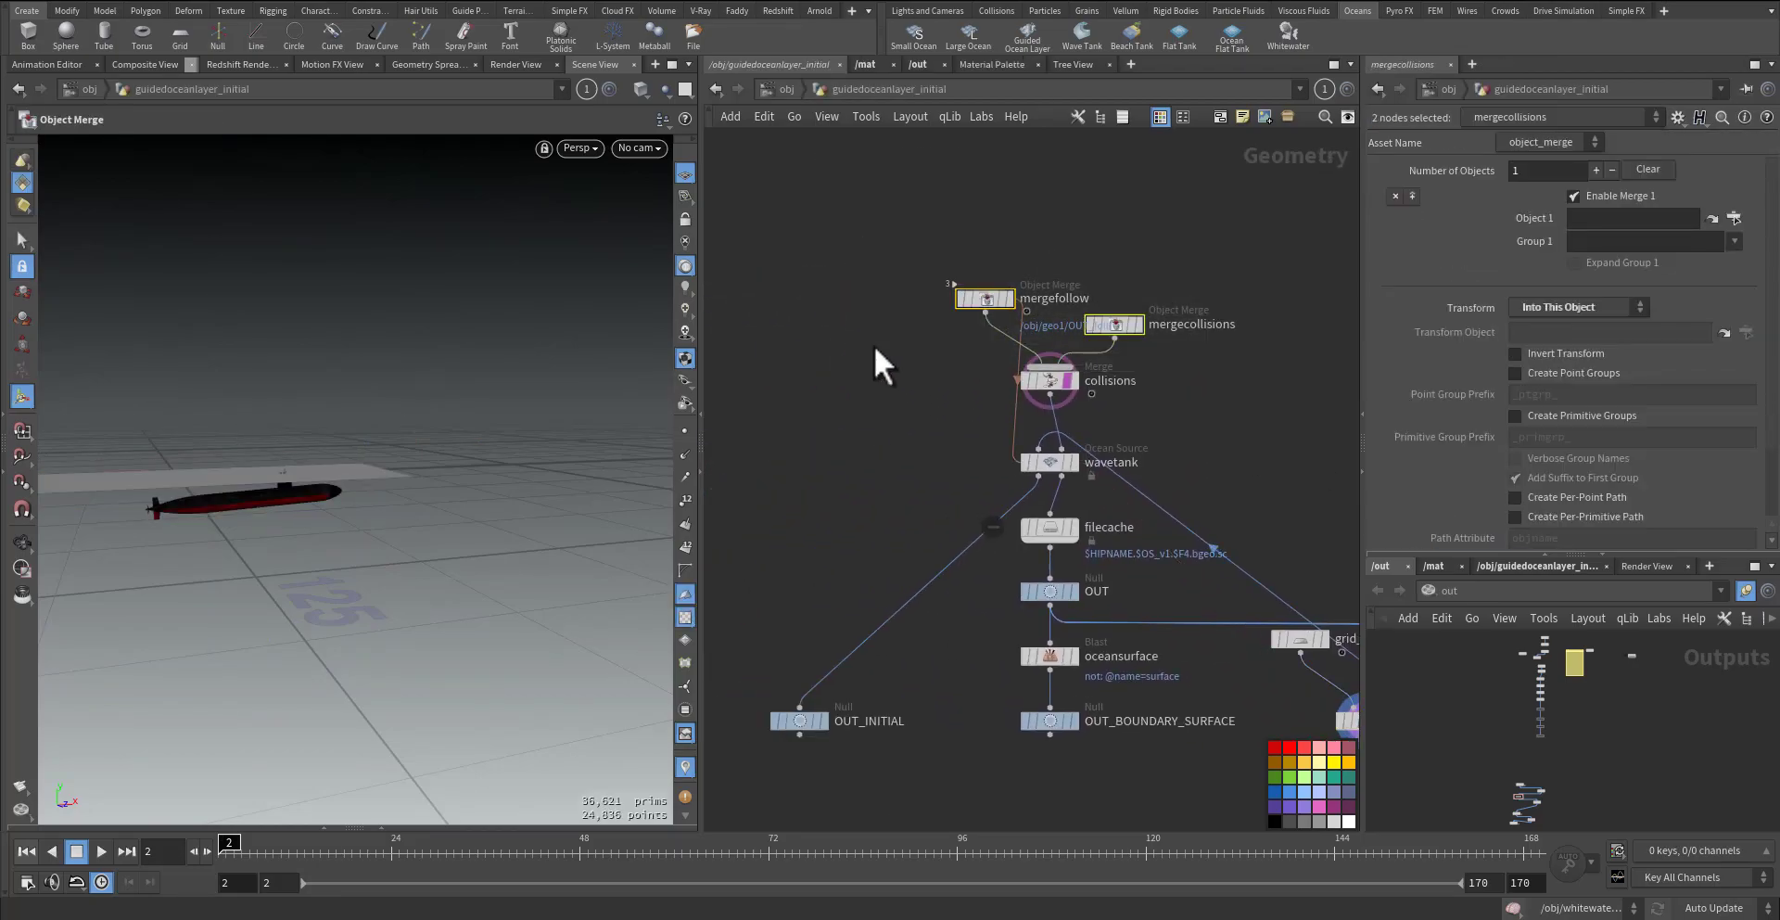
# - Display the collisions merge node and inspect the submarine geometry in the viewport
pyautogui.click(1072, 381)
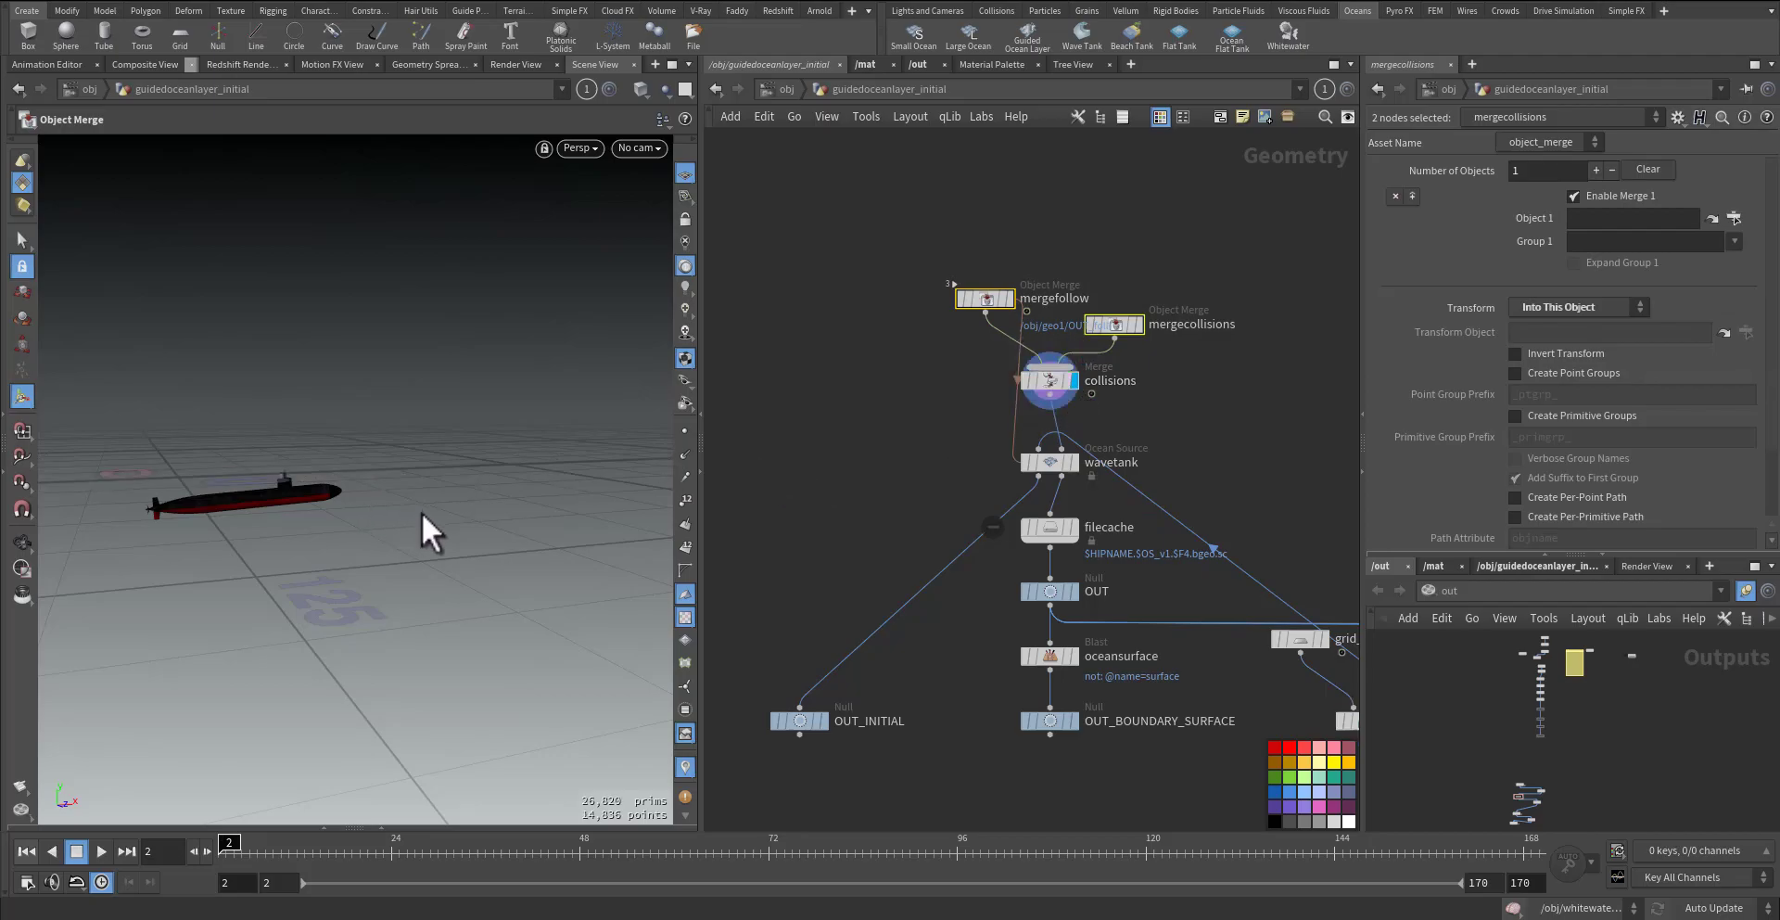
pyautogui.press('Escape')
pyautogui.moveTo(403, 508); pyautogui.dragTo(318, 542)
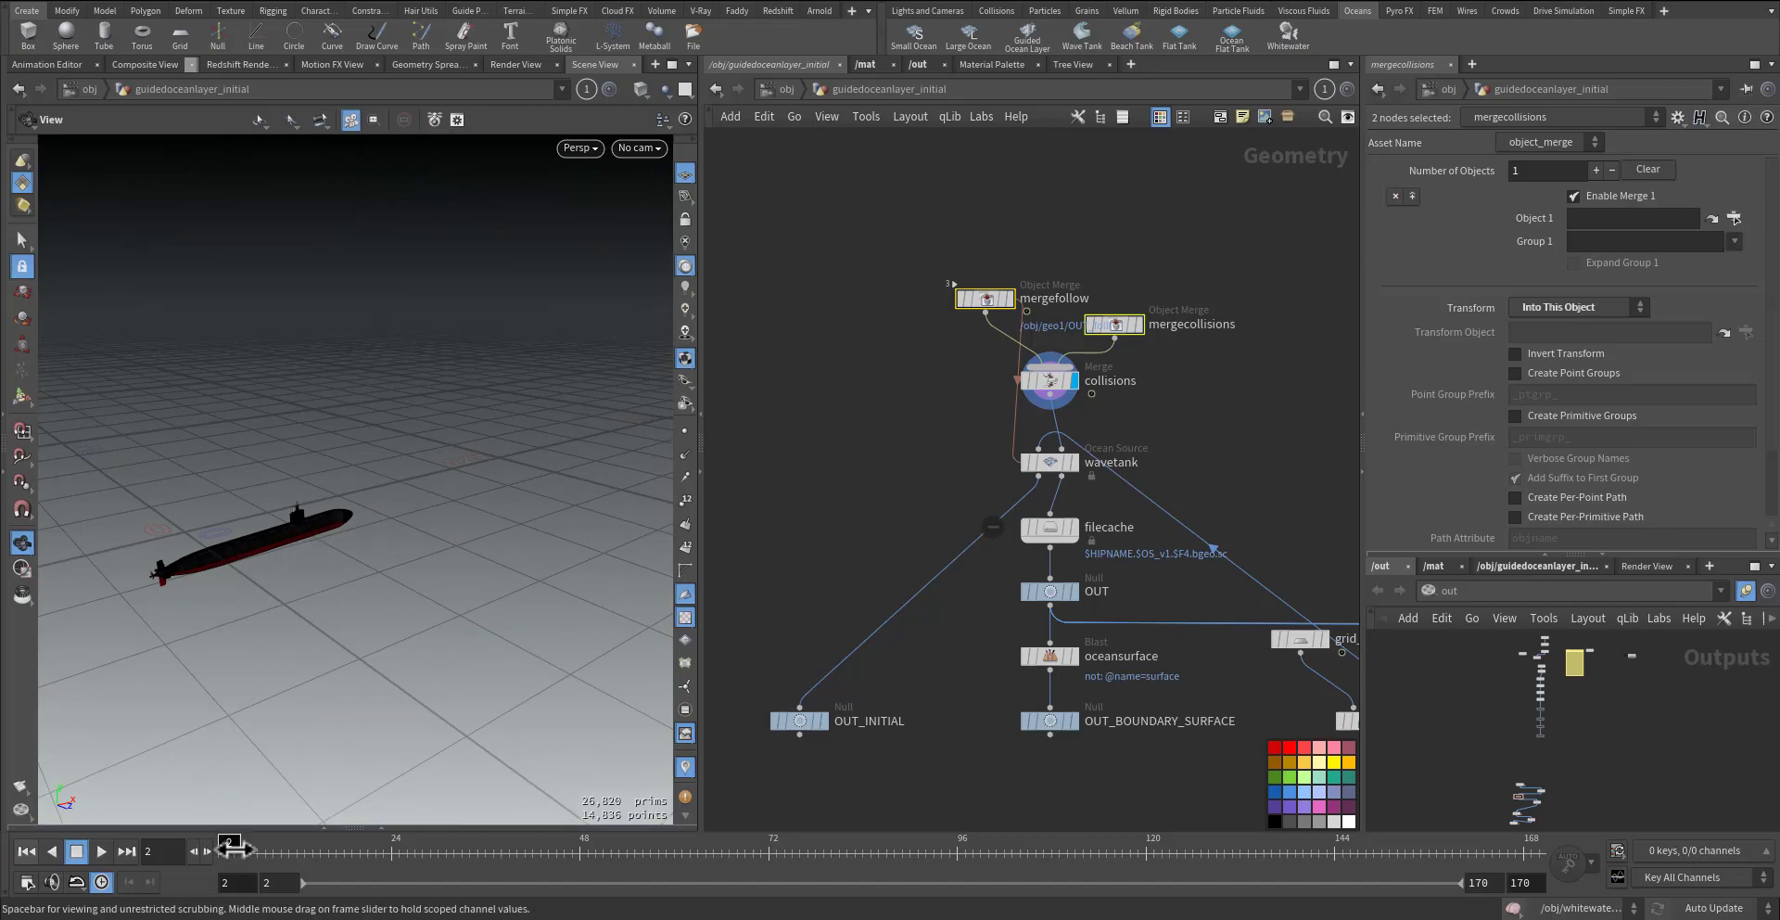
pyautogui.moveTo(231, 845); pyautogui.dragTo(14, 853)
pyautogui.moveTo(928, 443); pyautogui.dragTo(852, 452, button='middle')
pyautogui.scroll(2, 1049, 486)
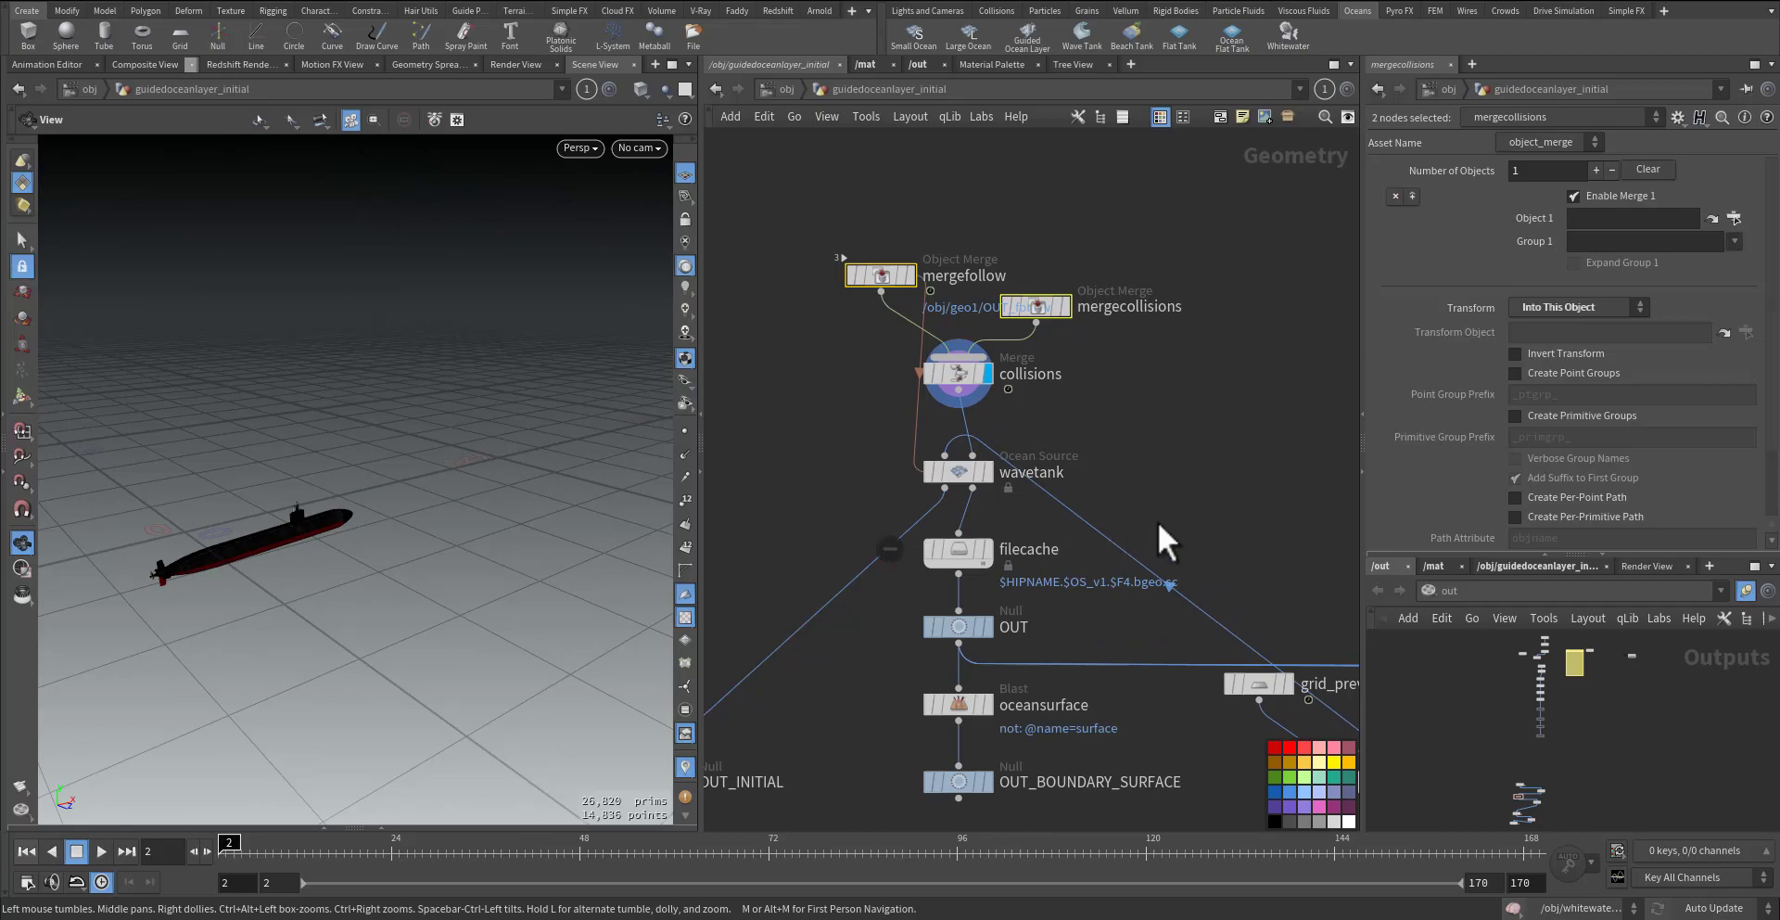
# - Move the oceanspectrum1, grid_preview, merge_spectra and ocean_preview nodes together up to the level of the collisions node
pyautogui.moveTo(1160, 527); pyautogui.dragTo(855, 347, button='middle')
pyautogui.moveTo(1164, 338); pyautogui.dragTo(844, 675)
pyautogui.moveTo(1001, 333); pyautogui.dragTo(1061, 472, button='middle')
pyautogui.scroll(-3, 1060, 472)
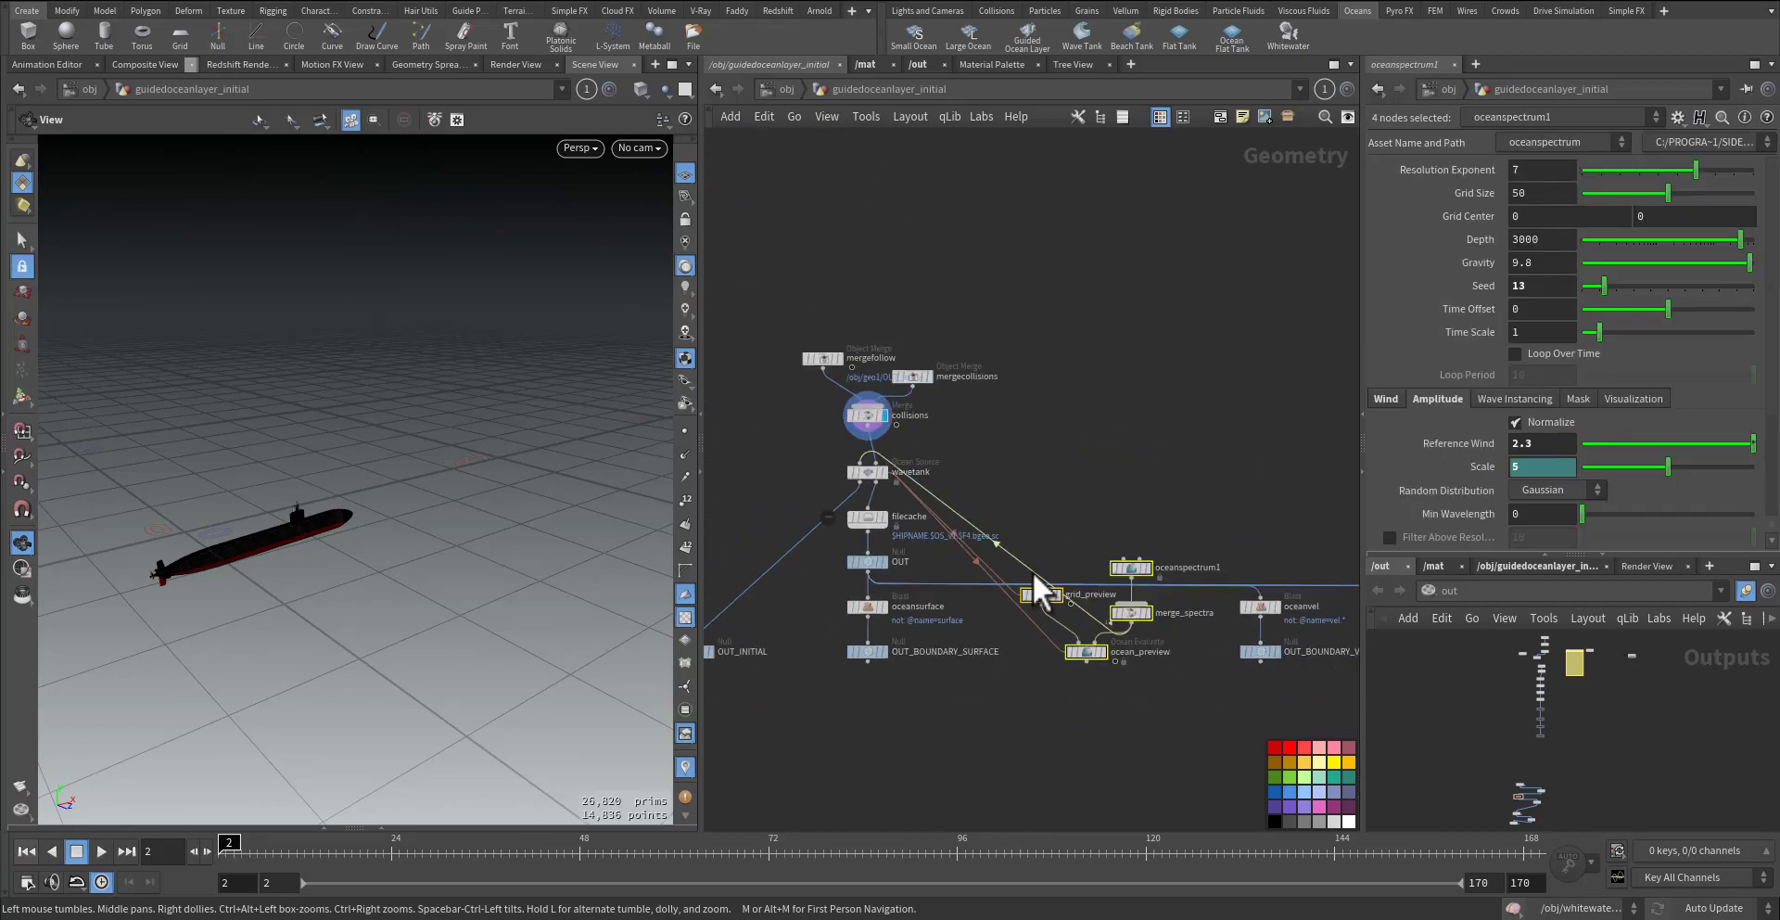
pyautogui.moveTo(1041, 596); pyautogui.dragTo(1053, 380)
pyautogui.click(1021, 498)
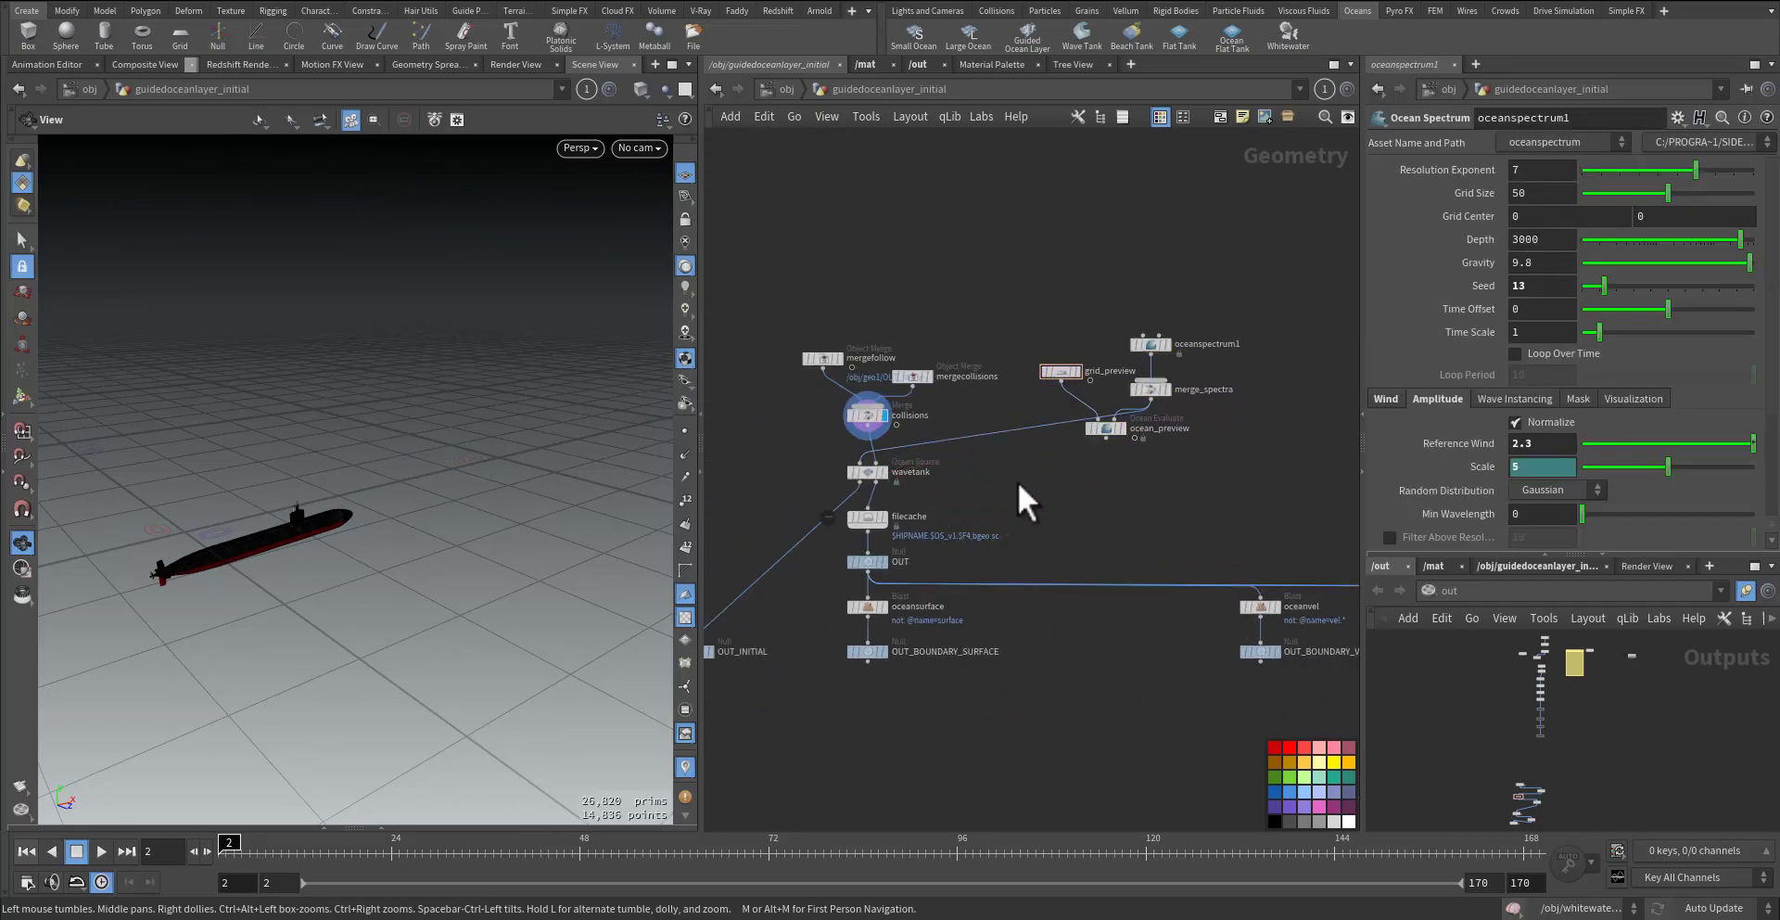
pyautogui.scroll(4, 1061, 486)
# - Display and select the ocean_preview node, and inspect its ocean grid in the viewport
pyautogui.moveTo(881, 452)
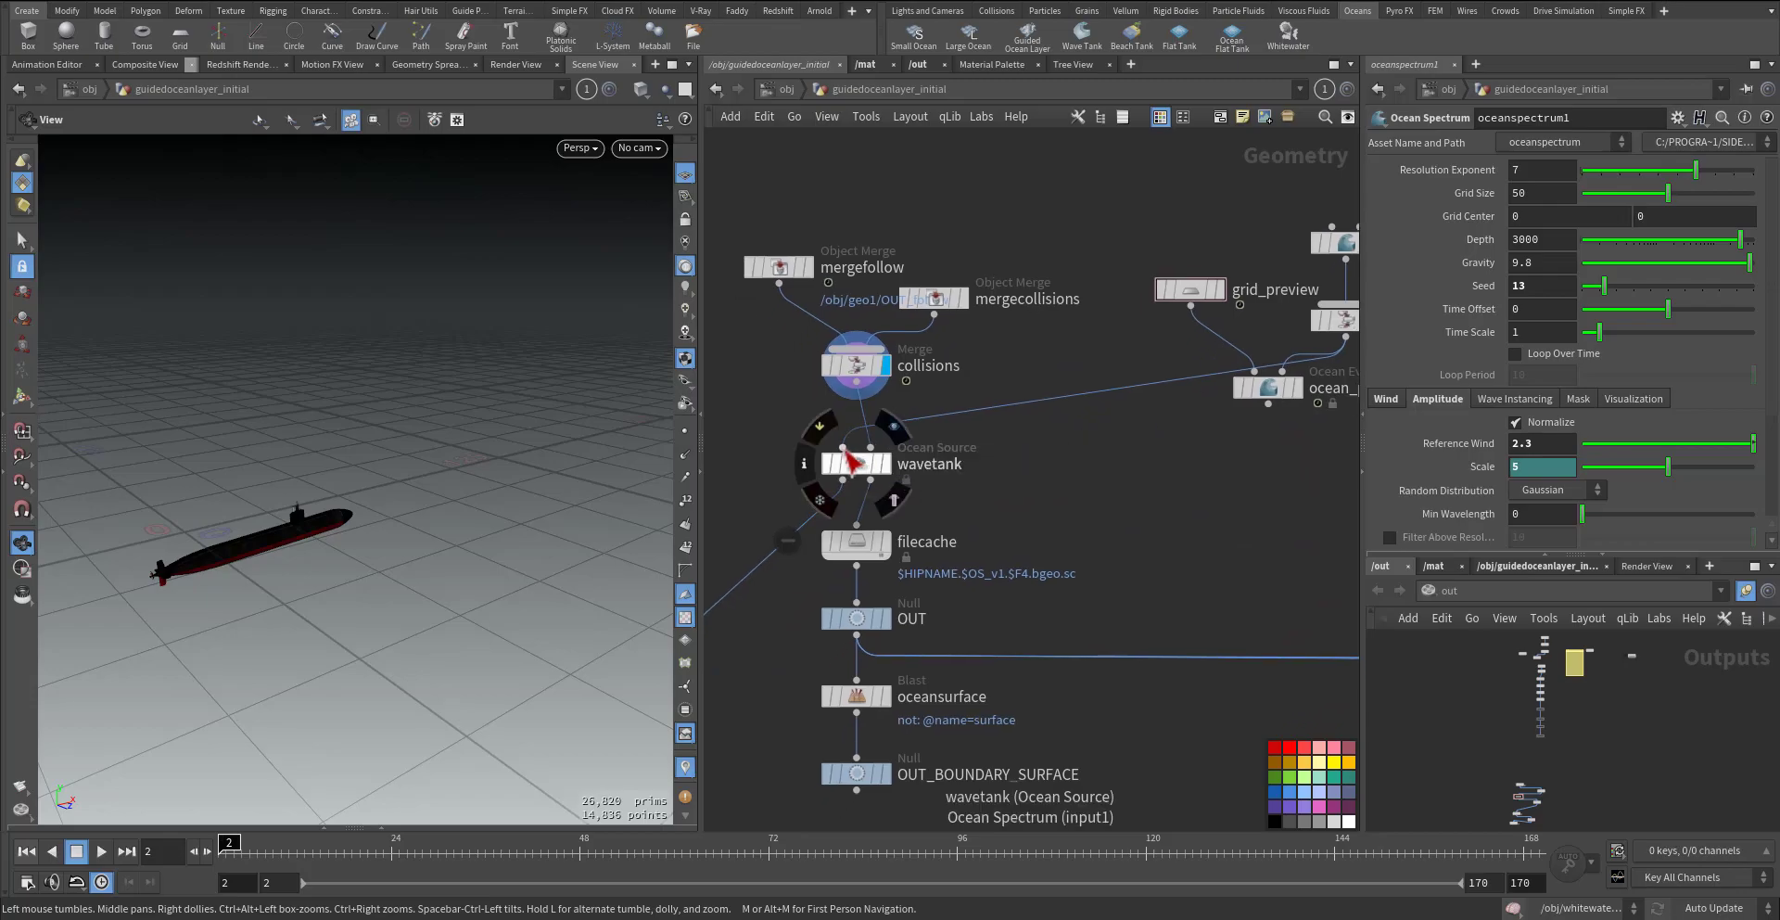
pyautogui.moveTo(1223, 466); pyautogui.dragTo(988, 527, button='middle')
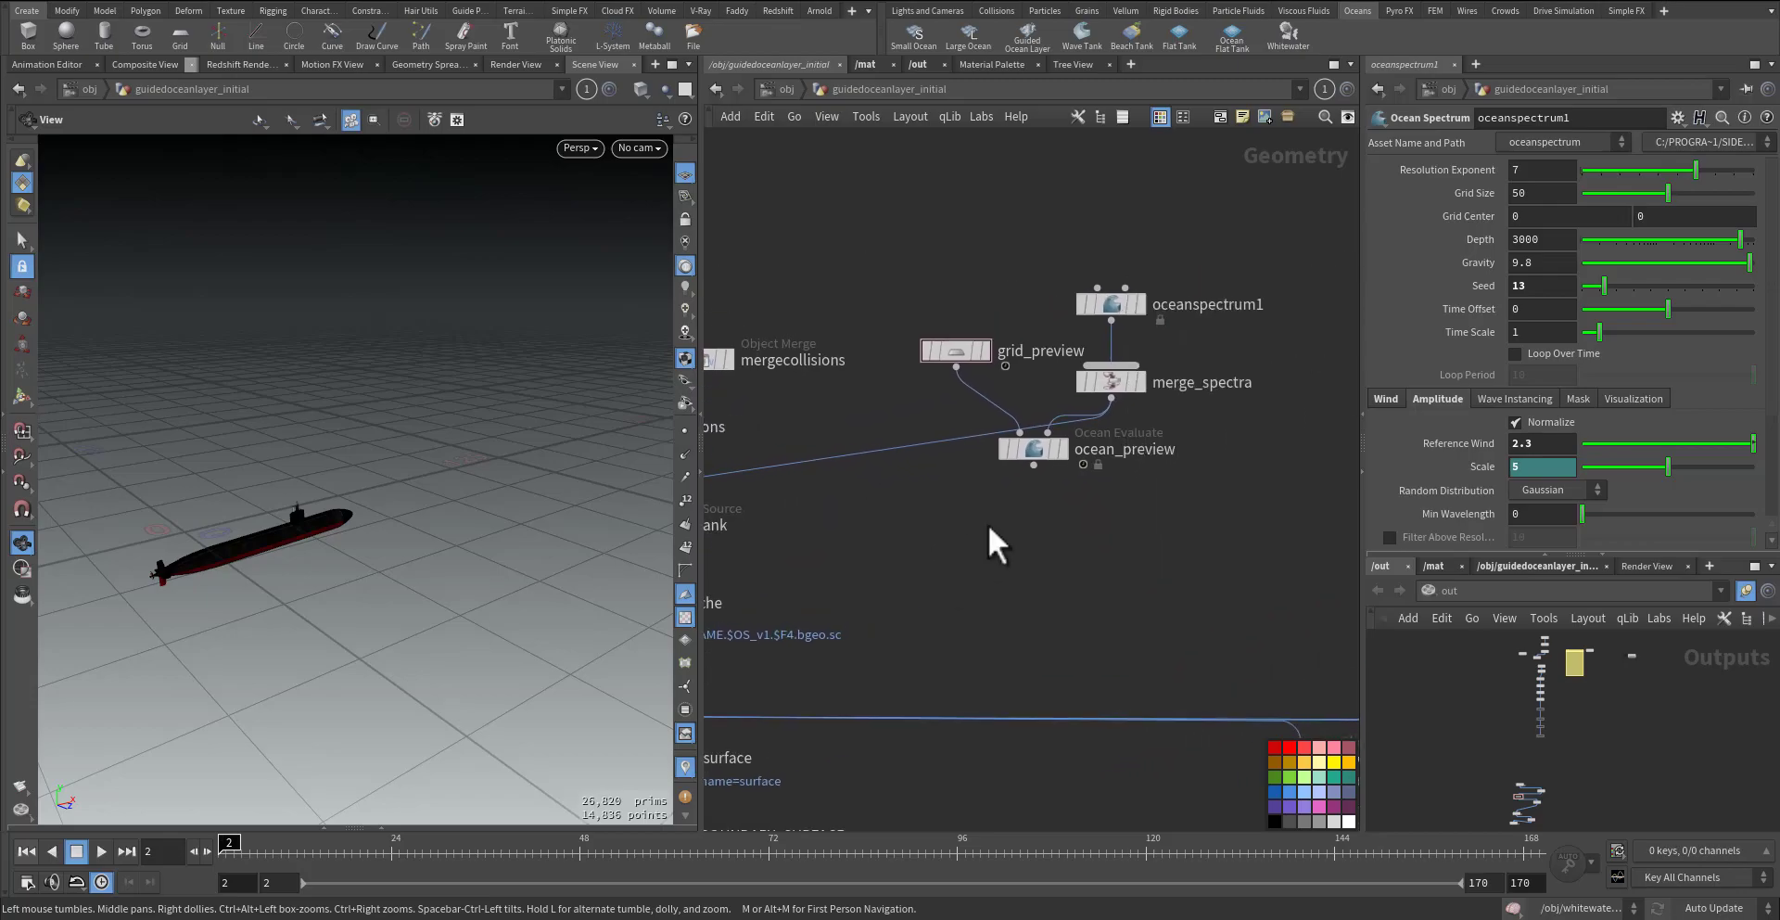
pyautogui.click(1064, 447)
pyautogui.click(1045, 450)
pyautogui.moveTo(257, 540); pyautogui.dragTo(229, 575)
pyautogui.moveTo(209, 564); pyautogui.dragTo(397, 502, button='middle')
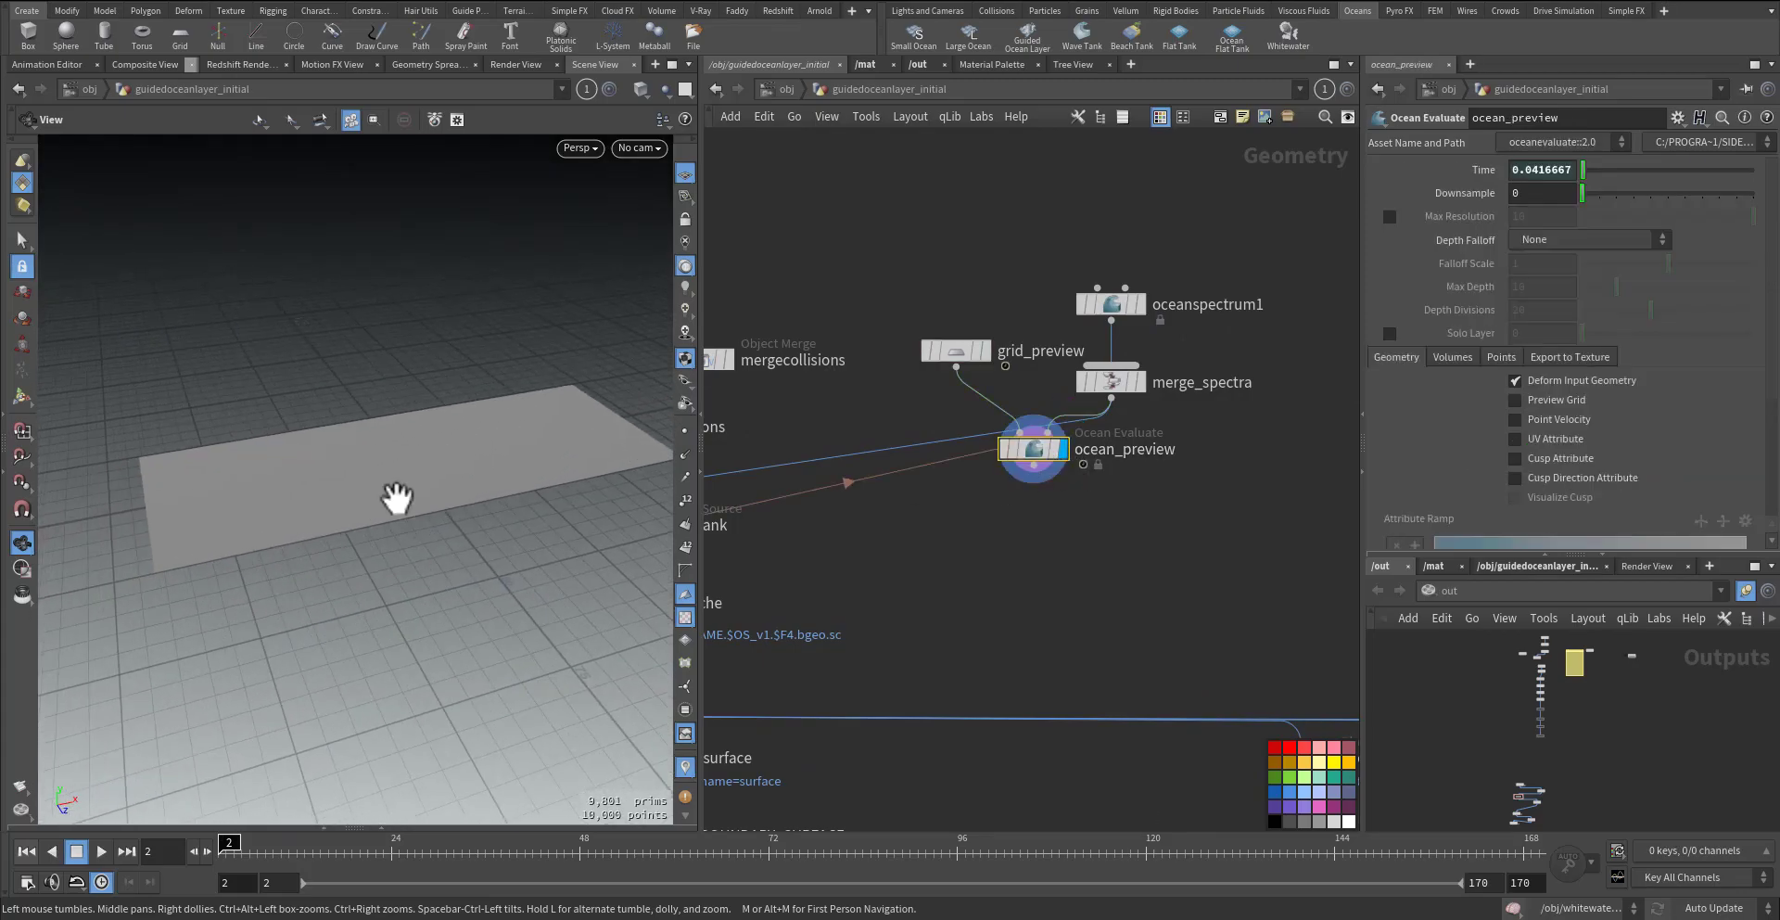
# - Play the animation and inspect how the ocean_preview grid moves through the scene
pyautogui.moveTo(330, 503); pyautogui.dragTo(493, 457, button='right')
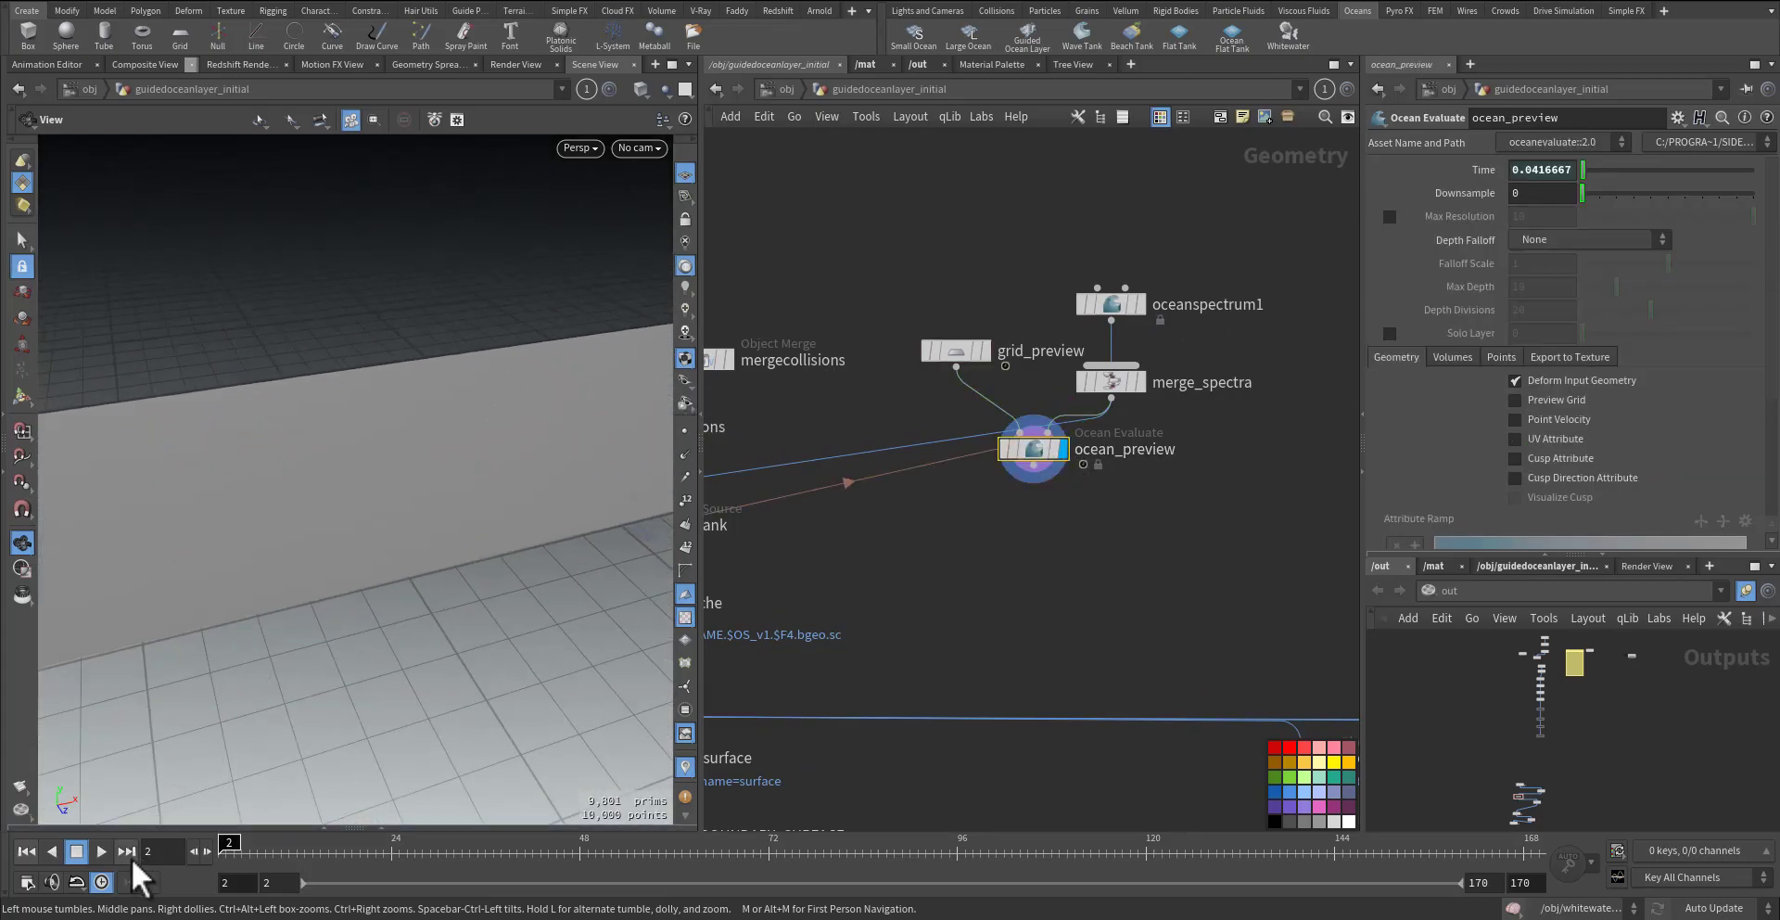
pyautogui.click(102, 853)
pyautogui.moveTo(298, 619); pyautogui.dragTo(445, 554)
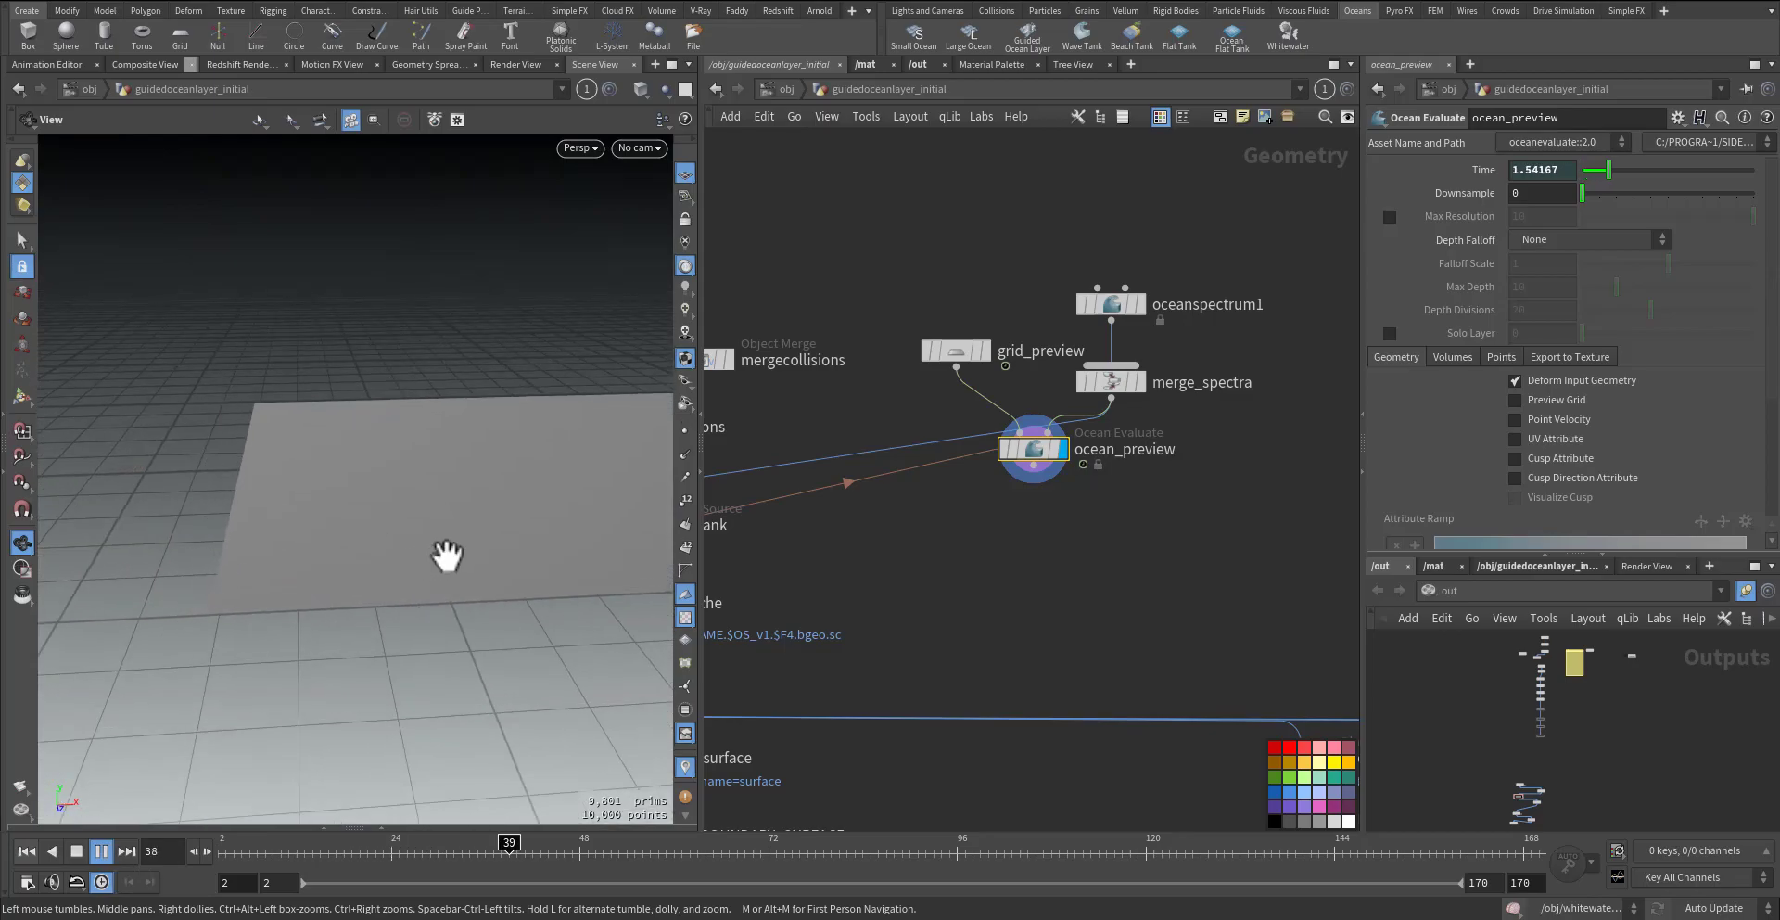
pyautogui.moveTo(429, 553); pyautogui.dragTo(175, 597, button='middle')
# - Review the wavetank node's particle, surface and velocity settings, and return to the ocean_preview node
pyautogui.moveTo(915, 577); pyautogui.dragTo(1122, 587, button='middle')
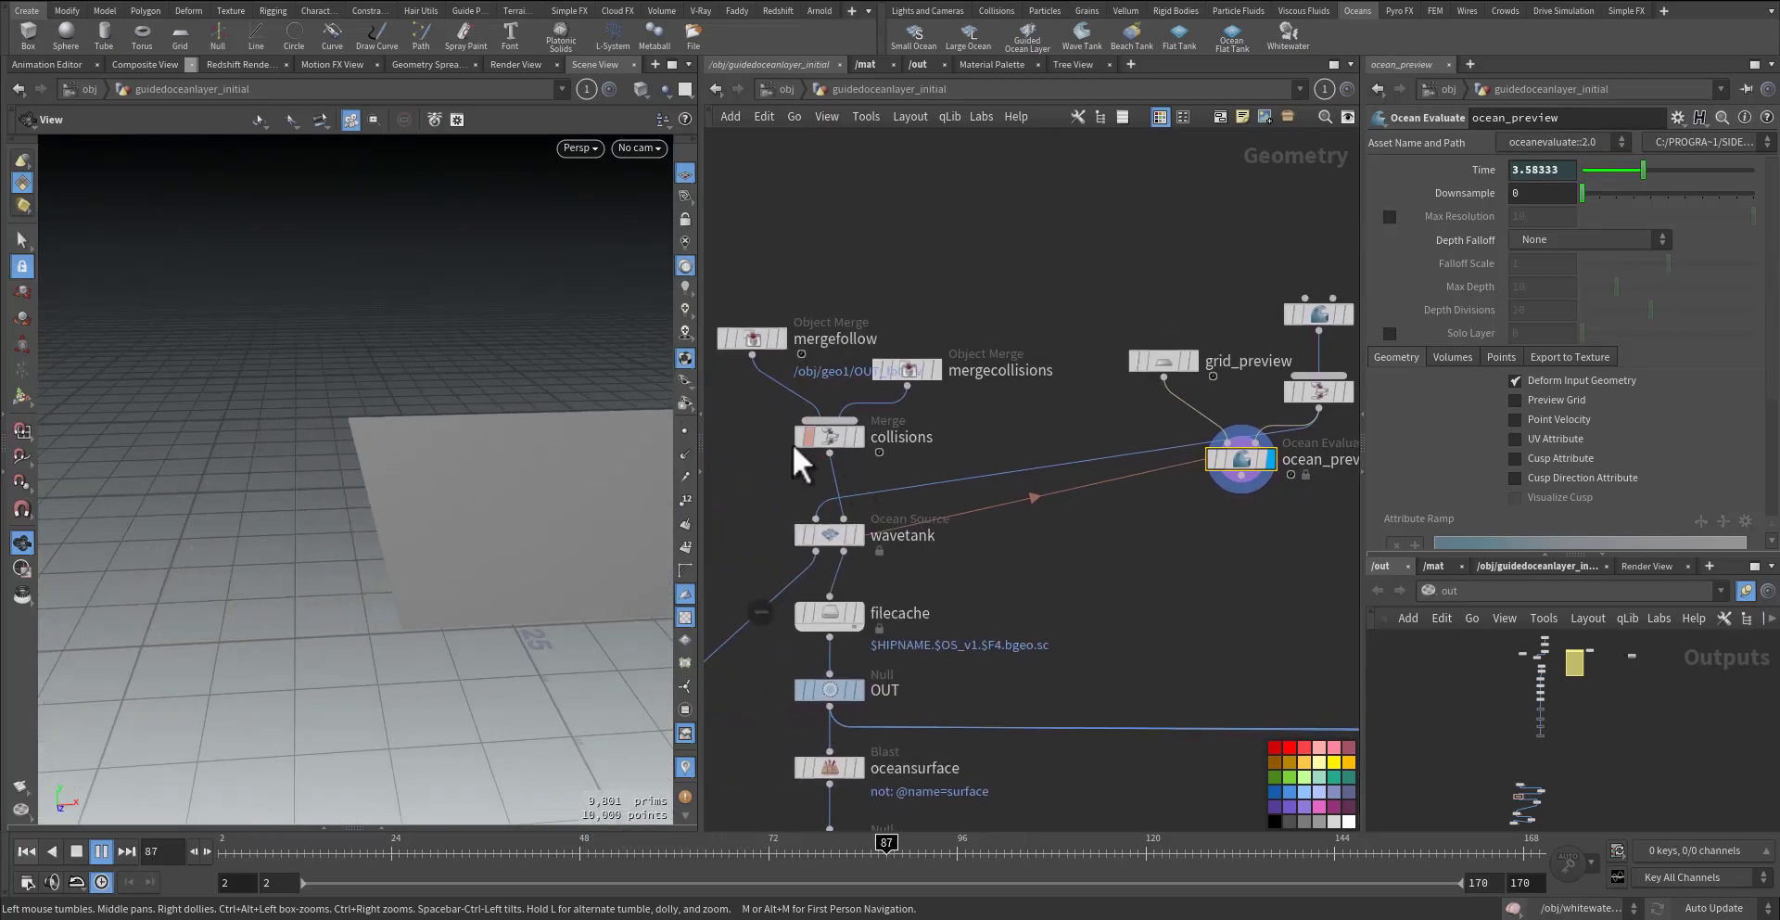
pyautogui.click(841, 535)
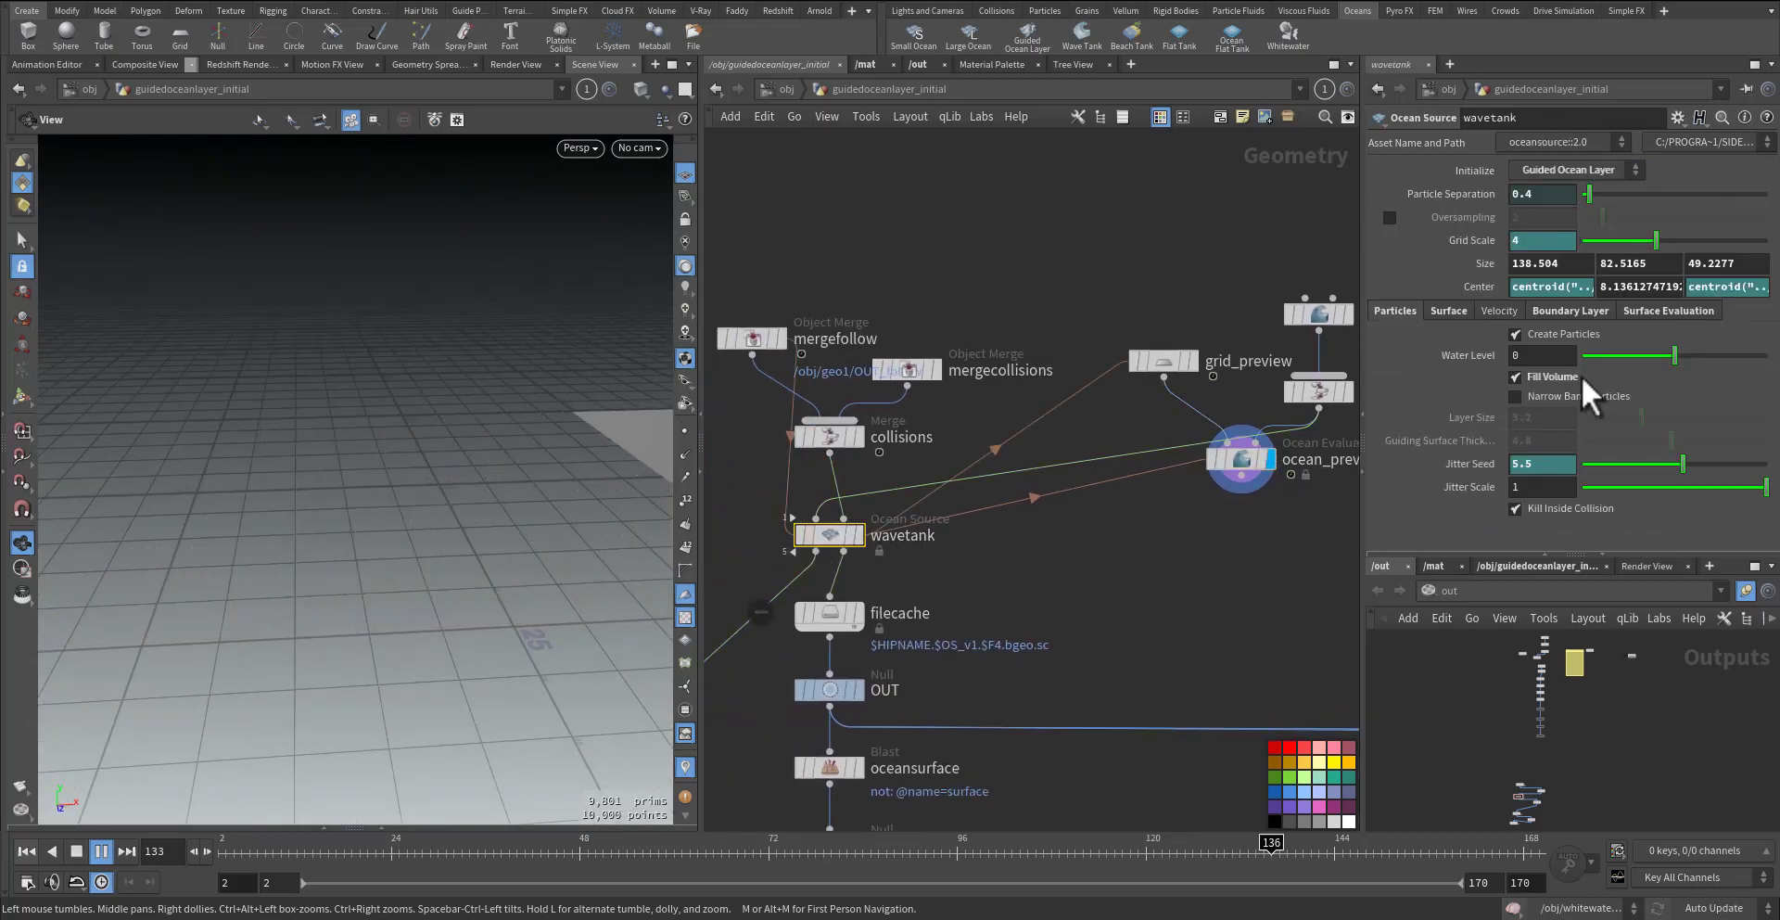
pyautogui.moveTo(1482, 413); pyautogui.dragTo(1428, 405, button='middle')
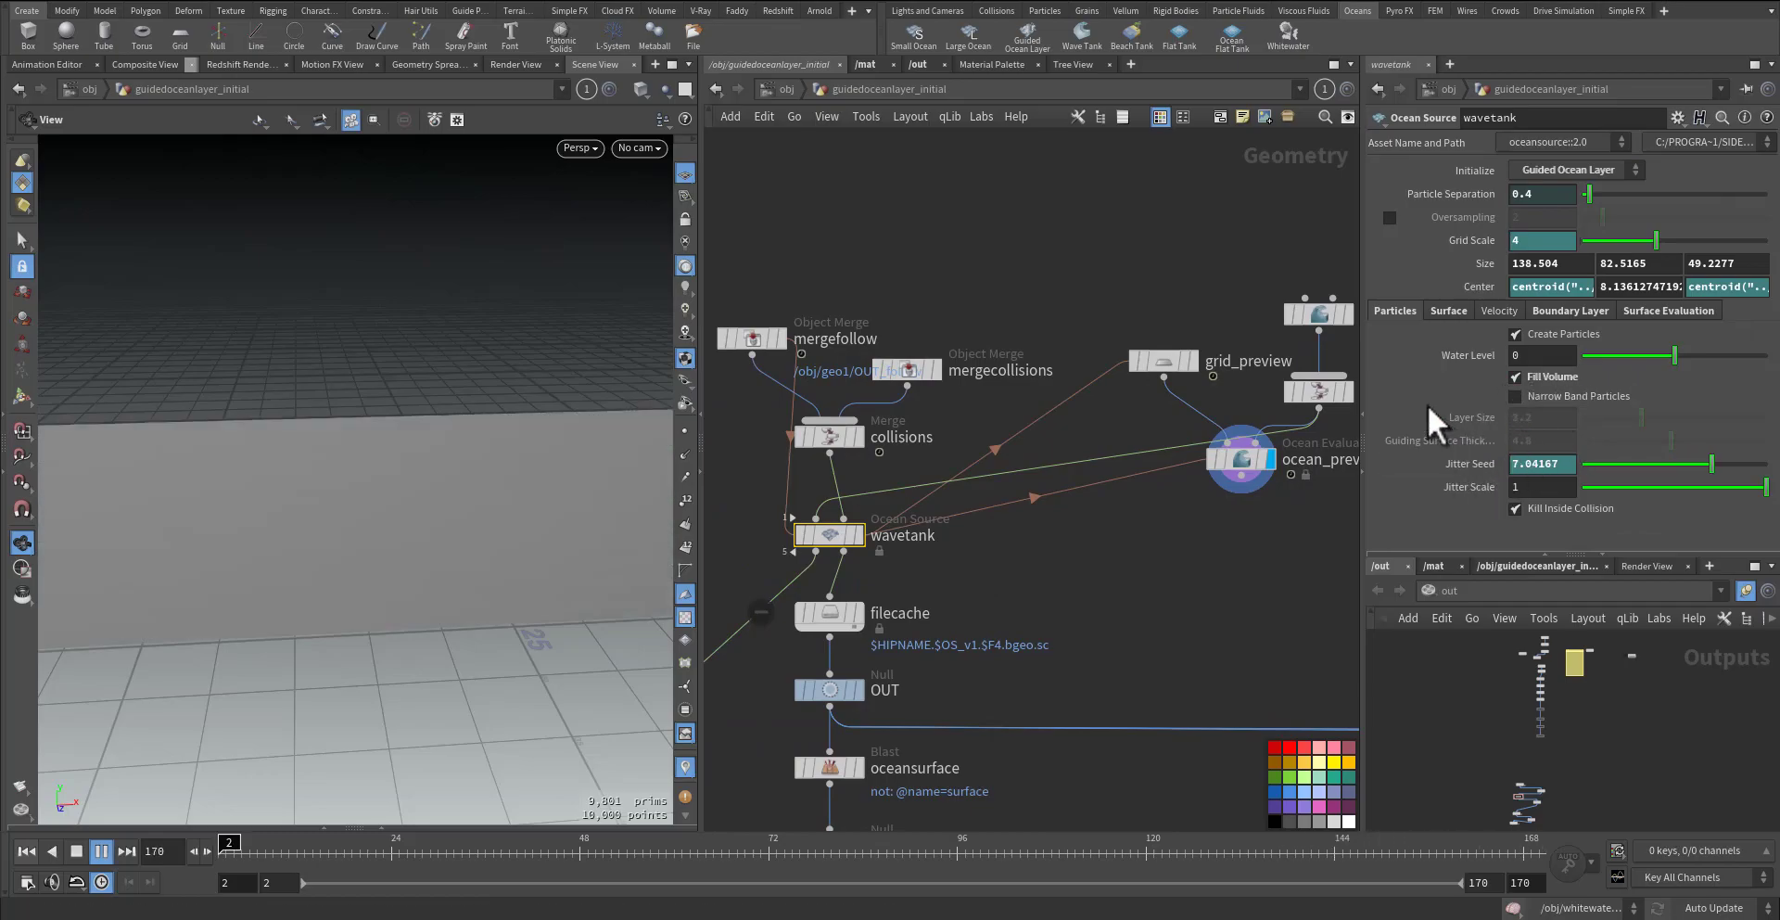
pyautogui.click(1446, 311)
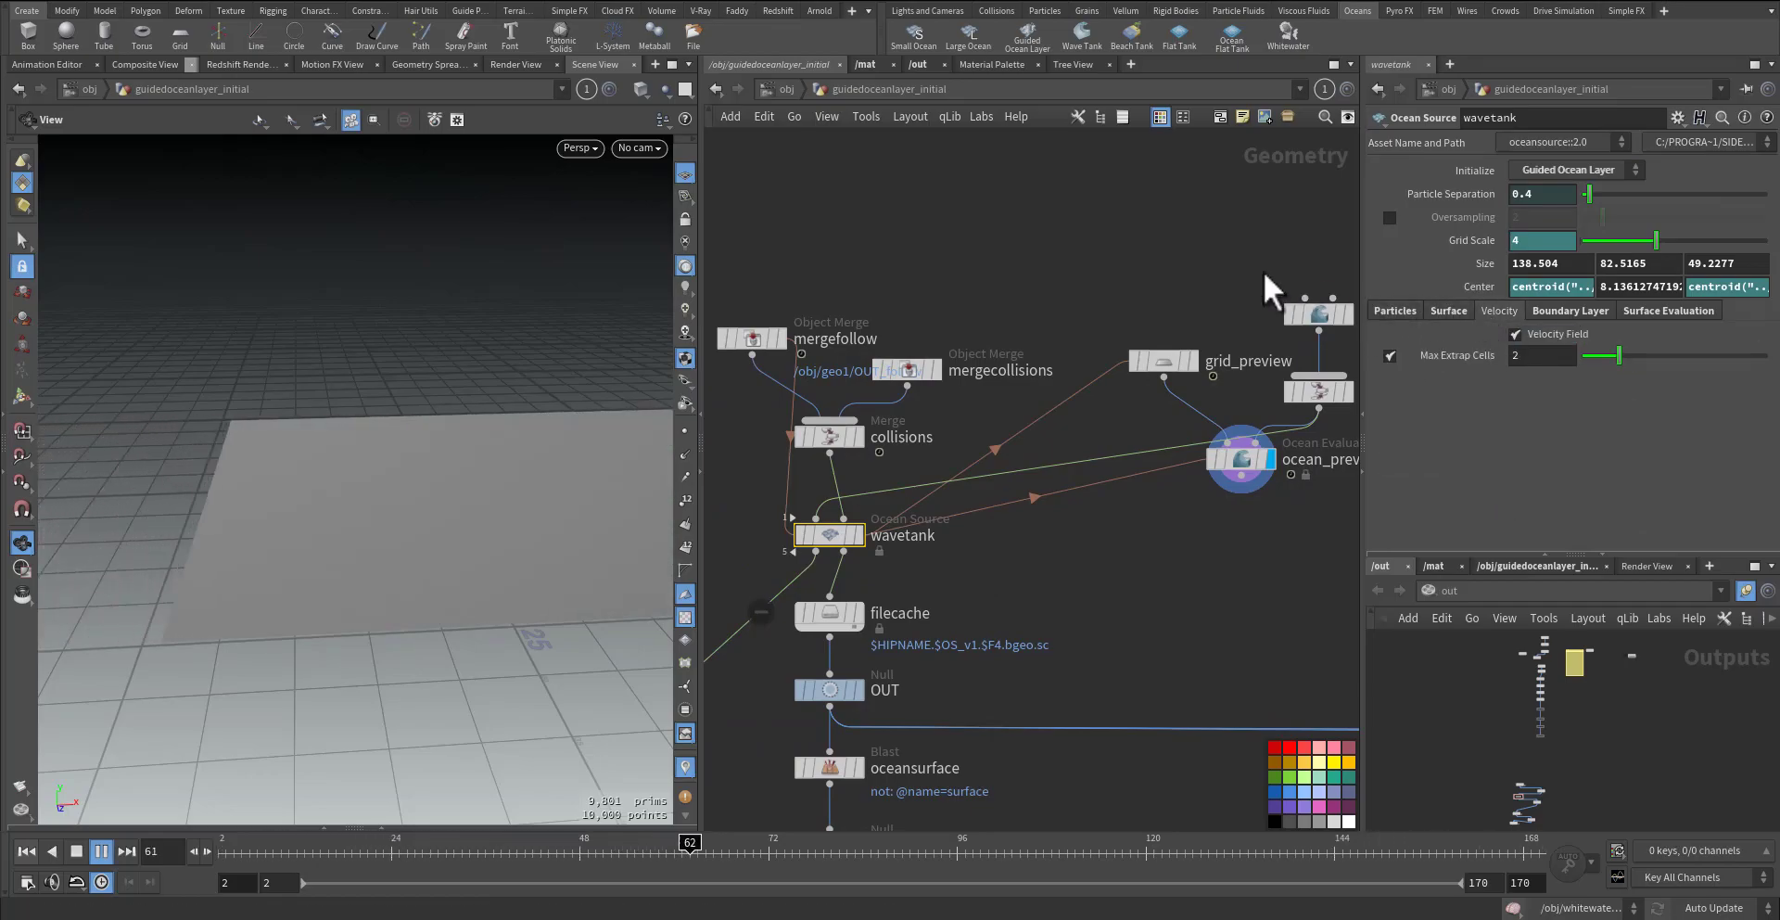
pyautogui.moveTo(1167, 250); pyautogui.dragTo(937, 264, button='middle')
pyautogui.moveTo(913, 436); pyautogui.dragTo(1083, 542)
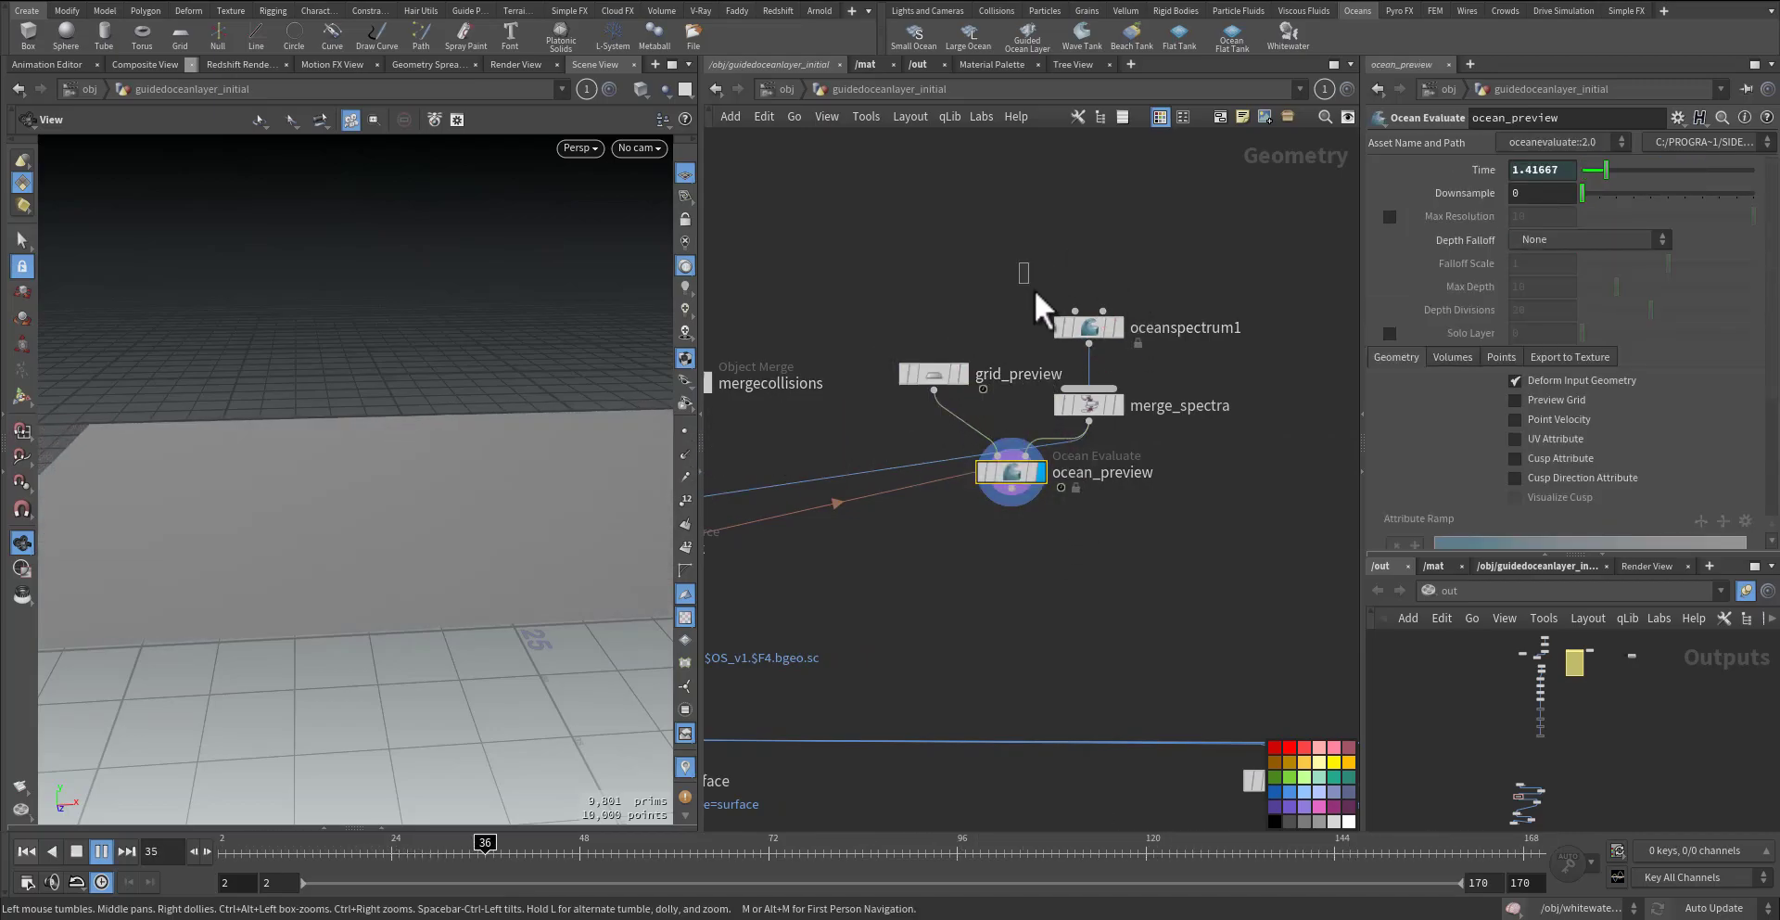
# - Select the oceanspectrum1 node, reset its Reference Wind to the default of 10, and show its wind settings
pyautogui.moveTo(1019, 262); pyautogui.dragTo(1146, 353)
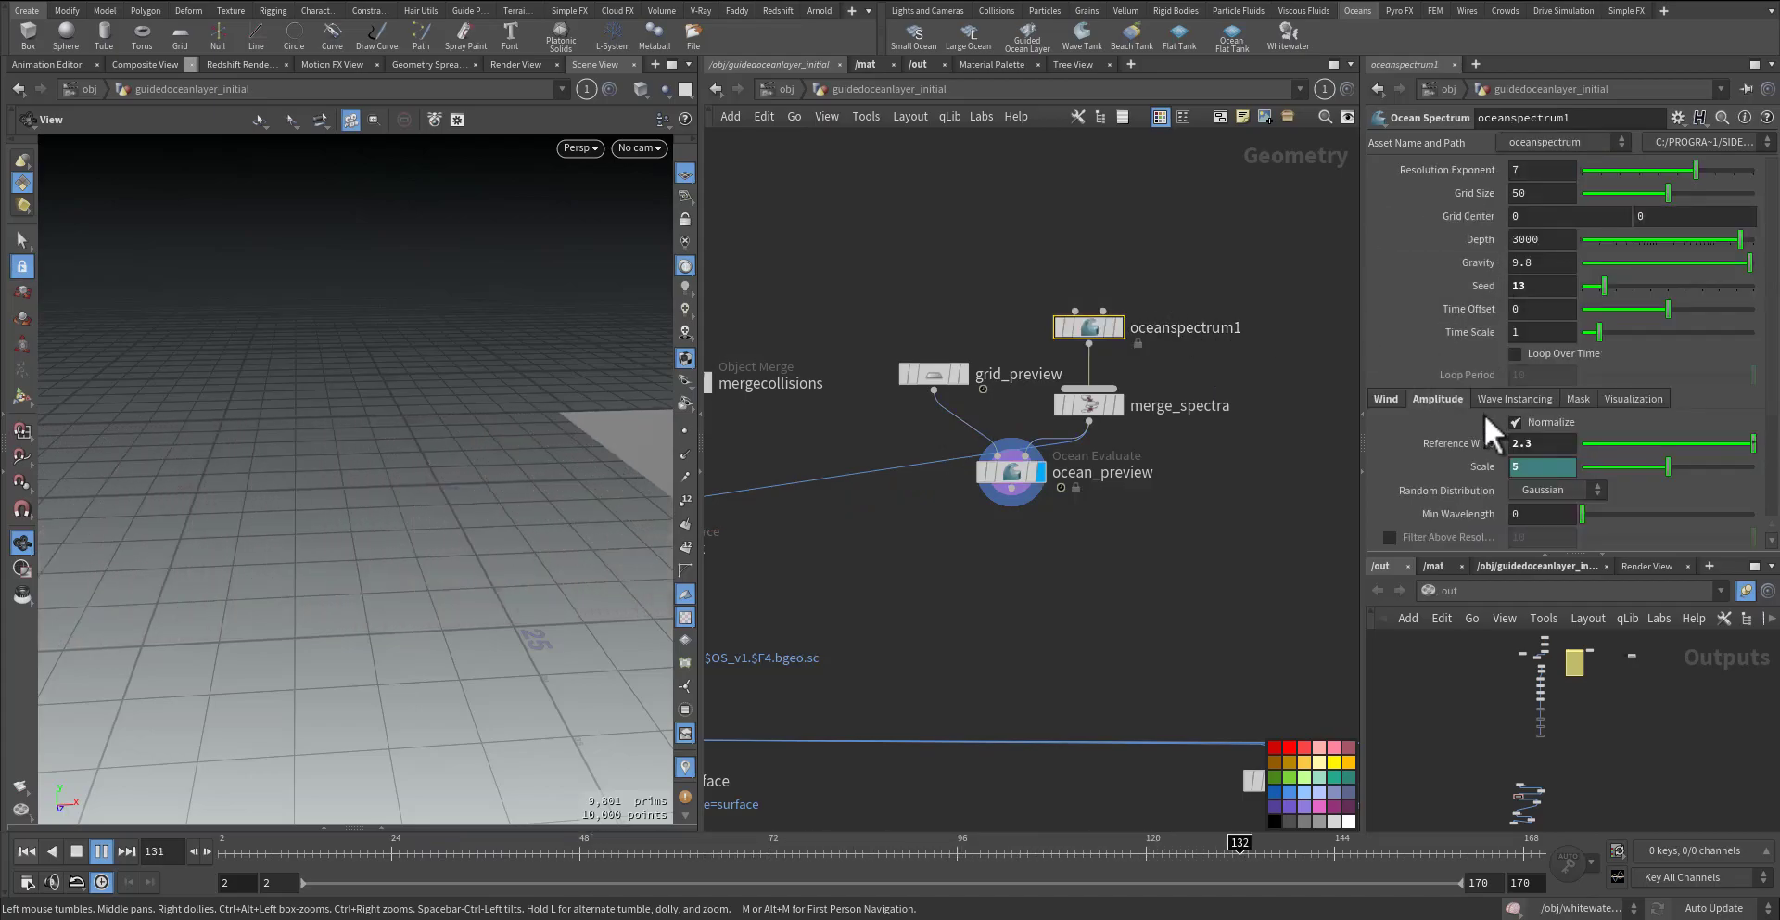
pyautogui.keyDown('ctrl'); pyautogui.middleClick(1471, 441); pyautogui.keyUp('ctrl')
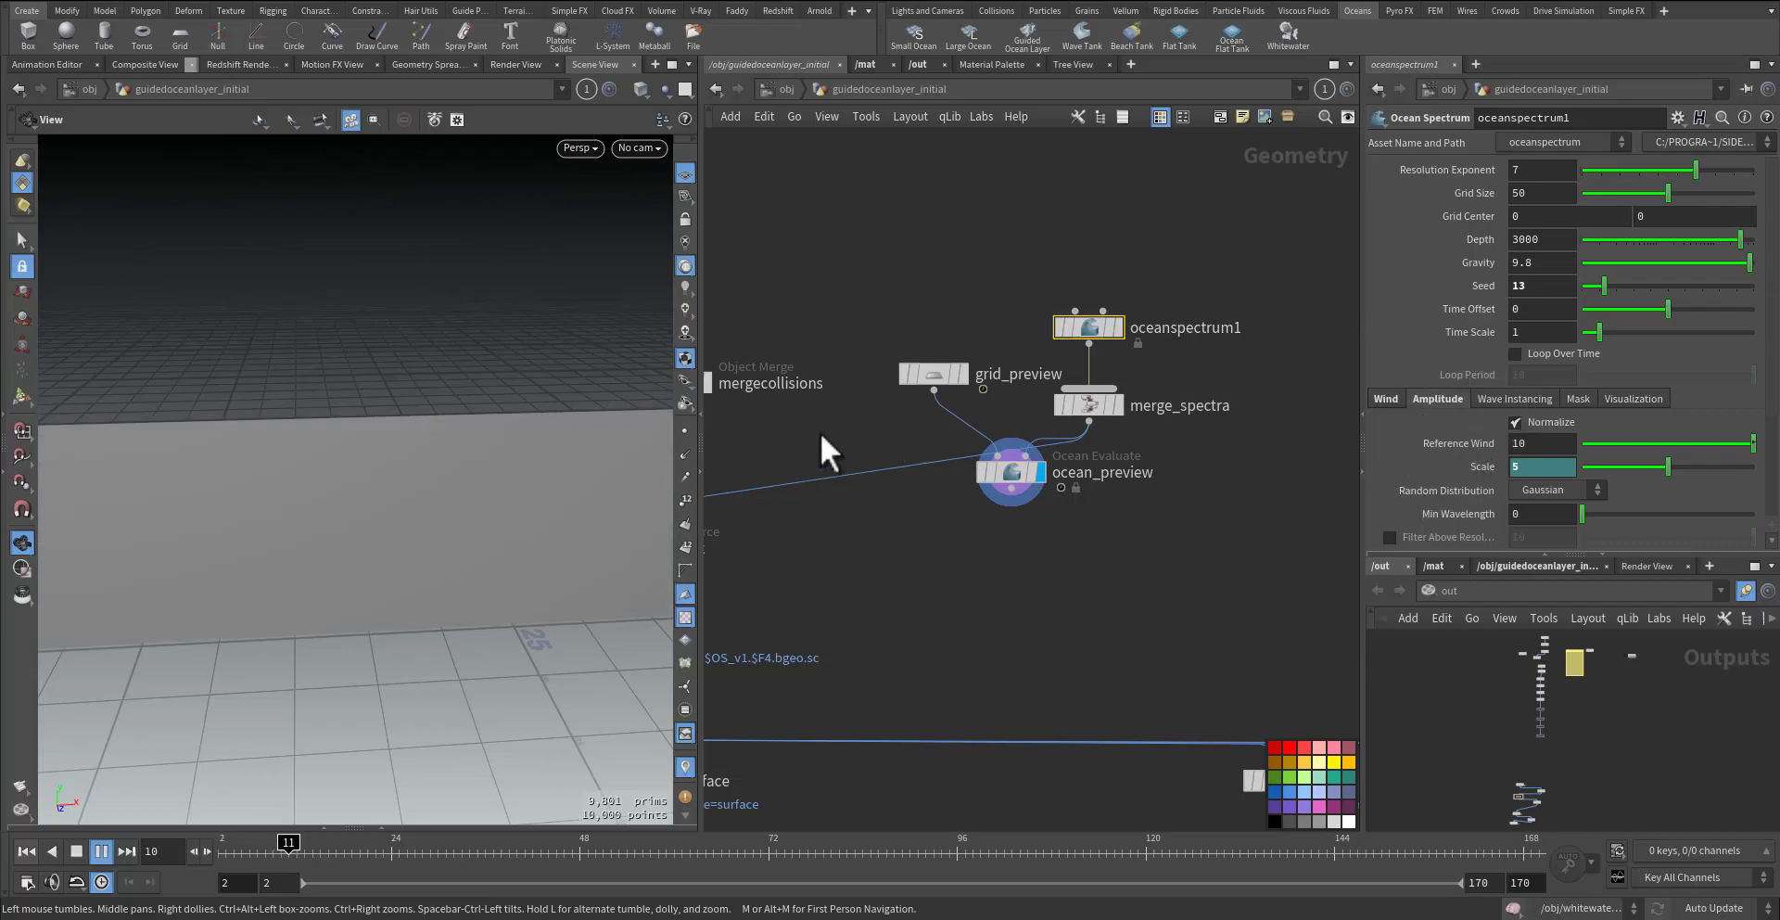
pyautogui.click(1387, 398)
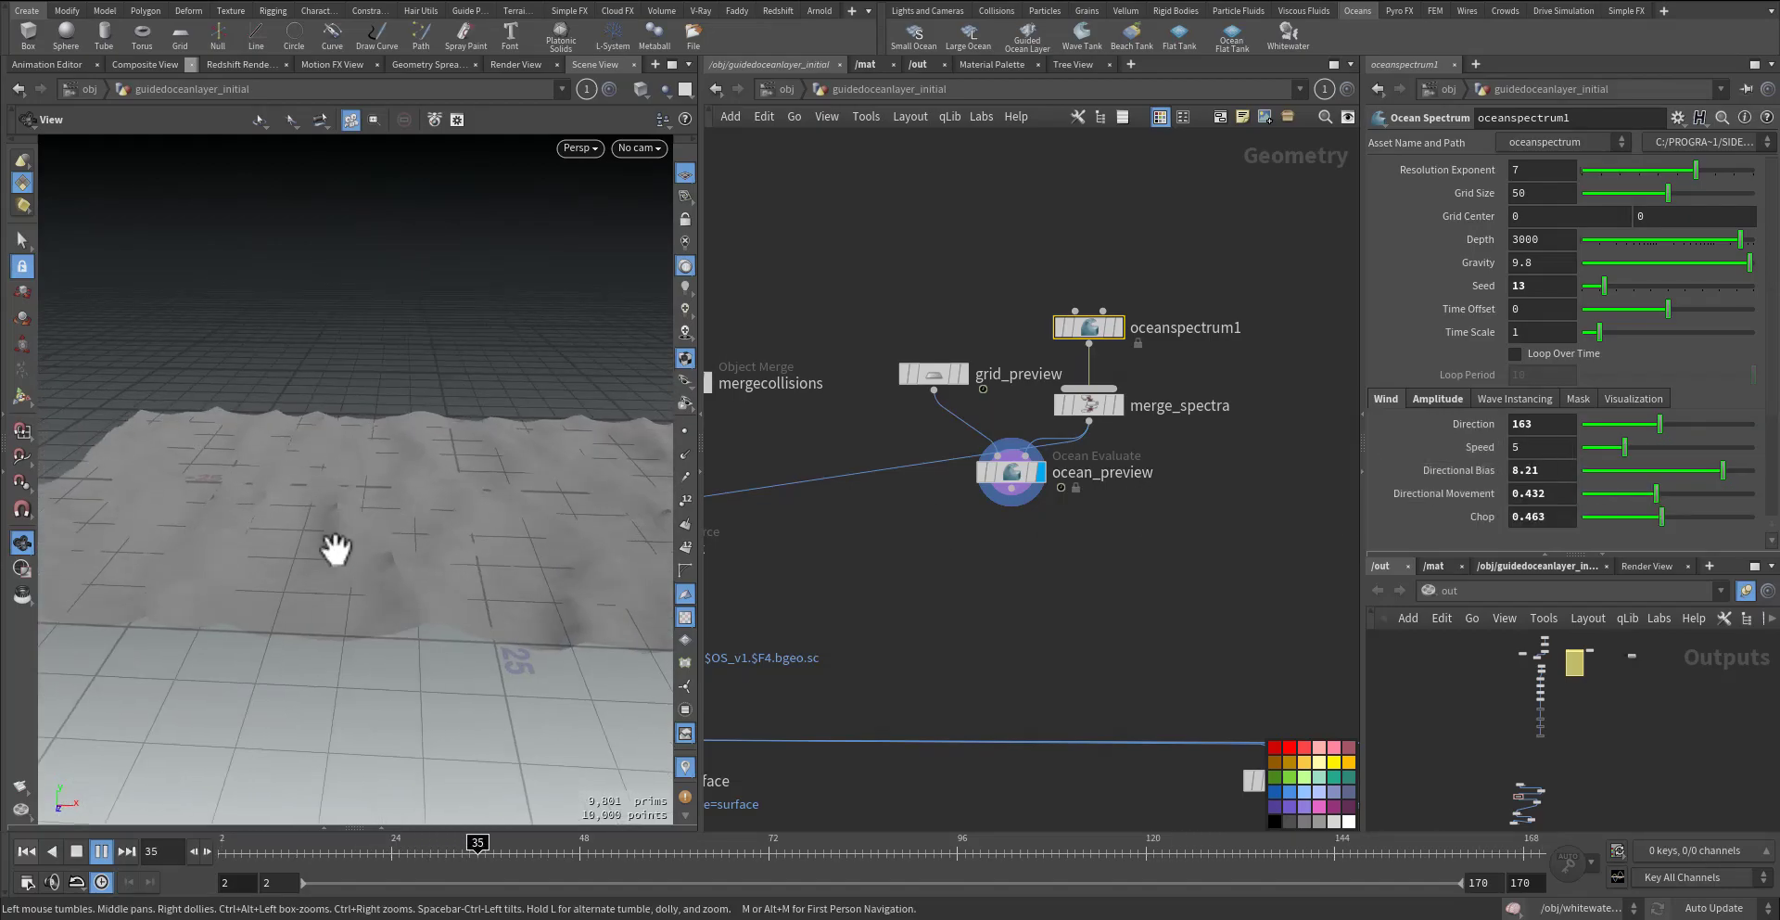
# - Hide the viewport's reference grid, inspect the waves up close, and stop the playback at frame 28
pyautogui.click(685, 175)
pyautogui.moveTo(293, 412); pyautogui.dragTo(294, 445, button='middle')
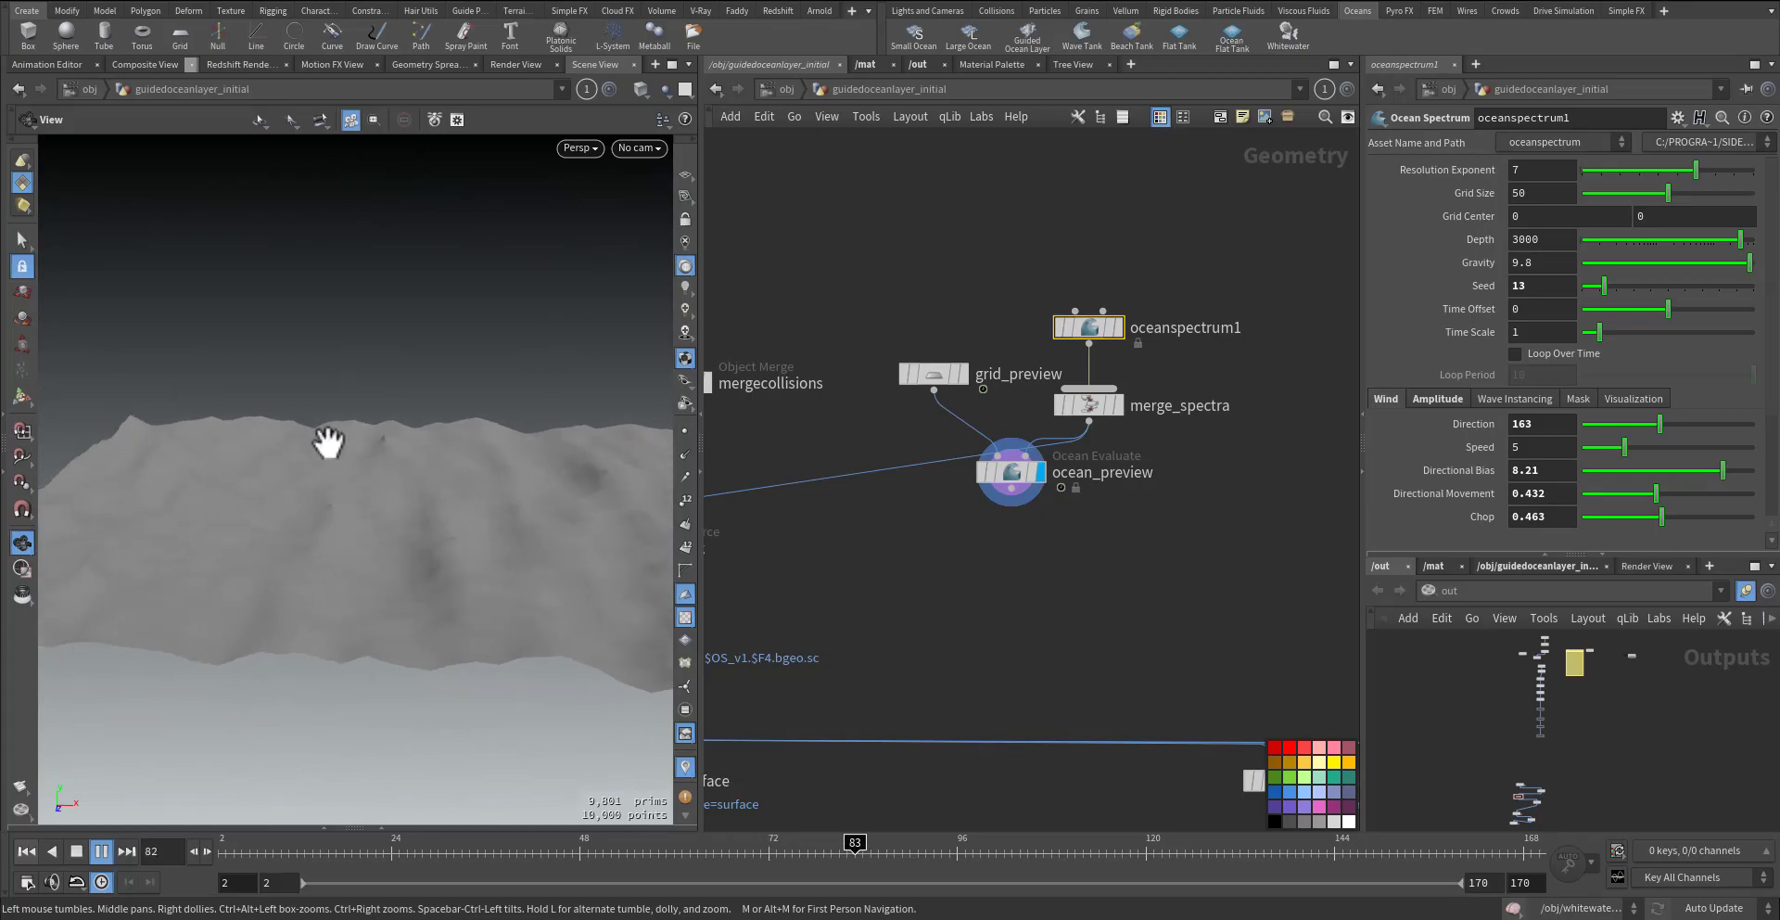
pyautogui.moveTo(379, 482); pyautogui.dragTo(349, 547)
pyautogui.moveTo(310, 865); pyautogui.dragTo(422, 851)
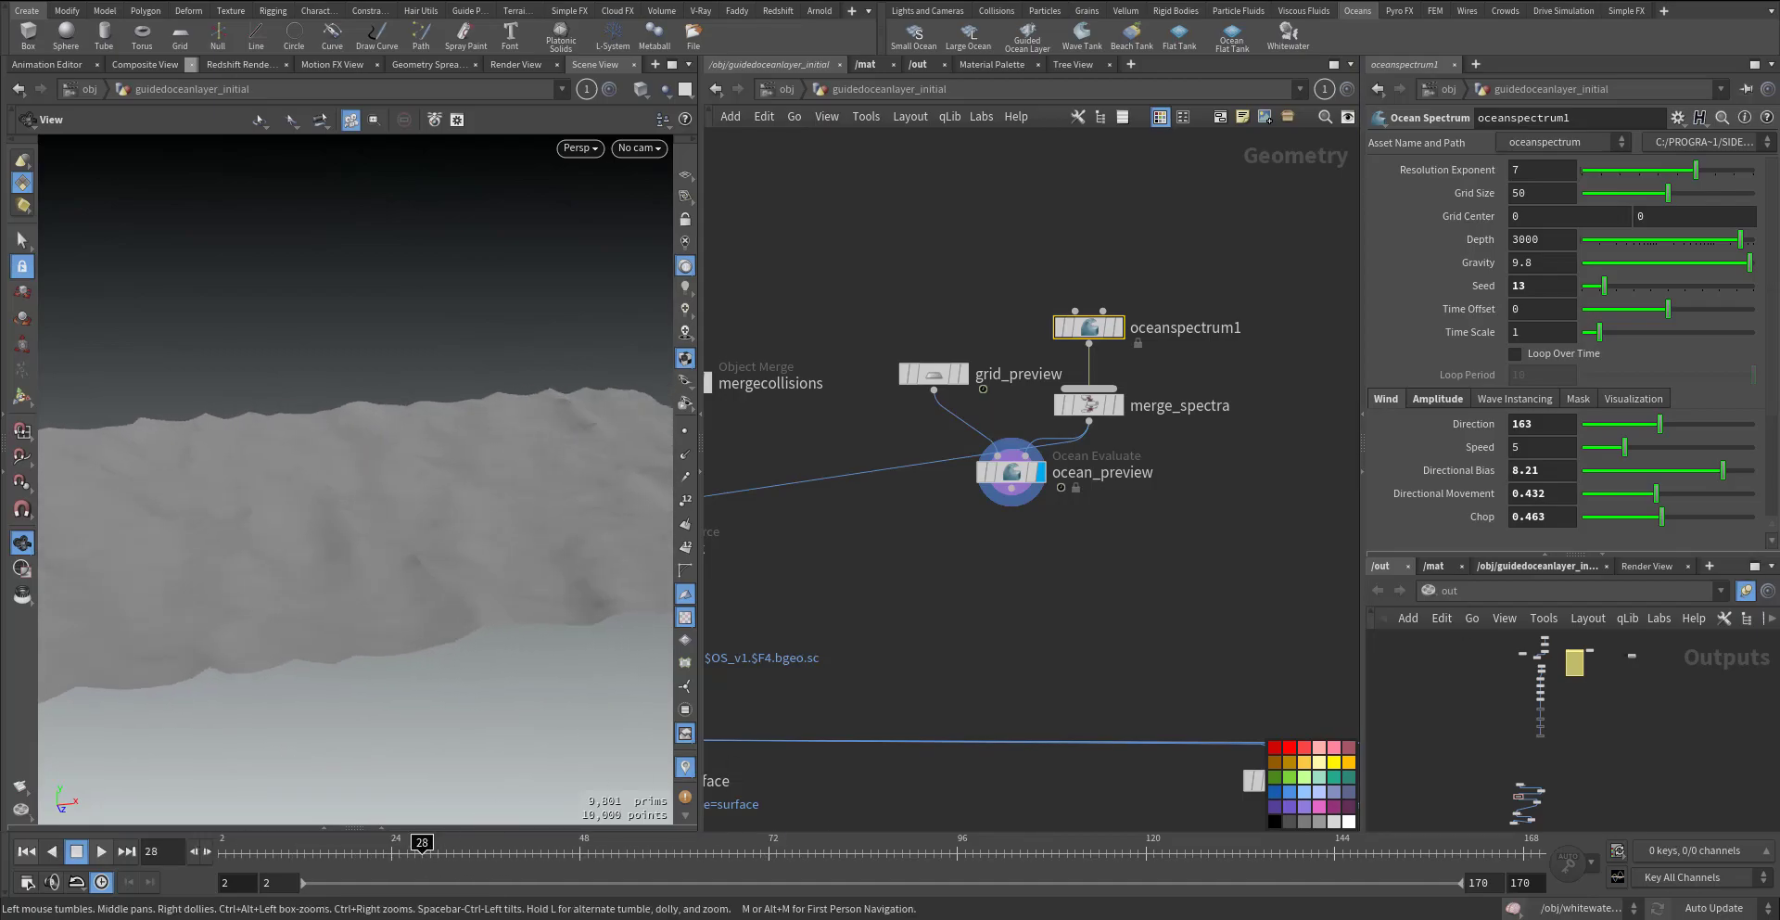
# - Set the wind Speed of oceanspectrum1 to 20 and its Resolution Exponent to 5, checking the waves across several frames
pyautogui.moveTo(1628, 447); pyautogui.dragTo(1753, 447)
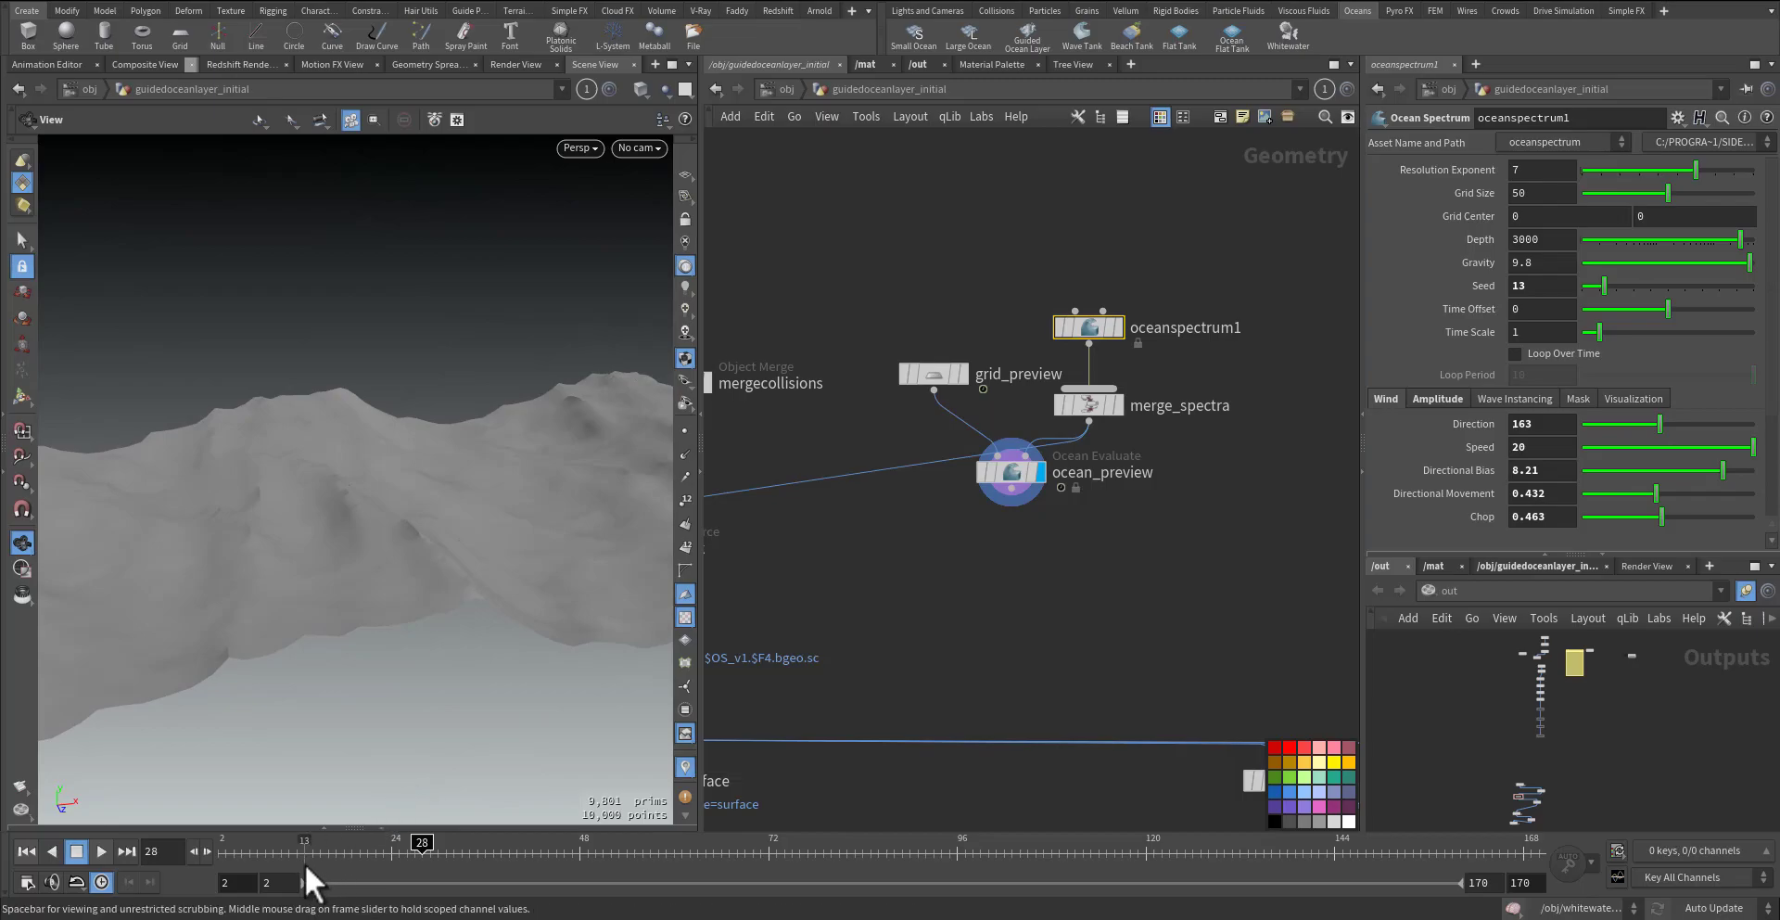
pyautogui.moveTo(394, 851); pyautogui.dragTo(563, 851)
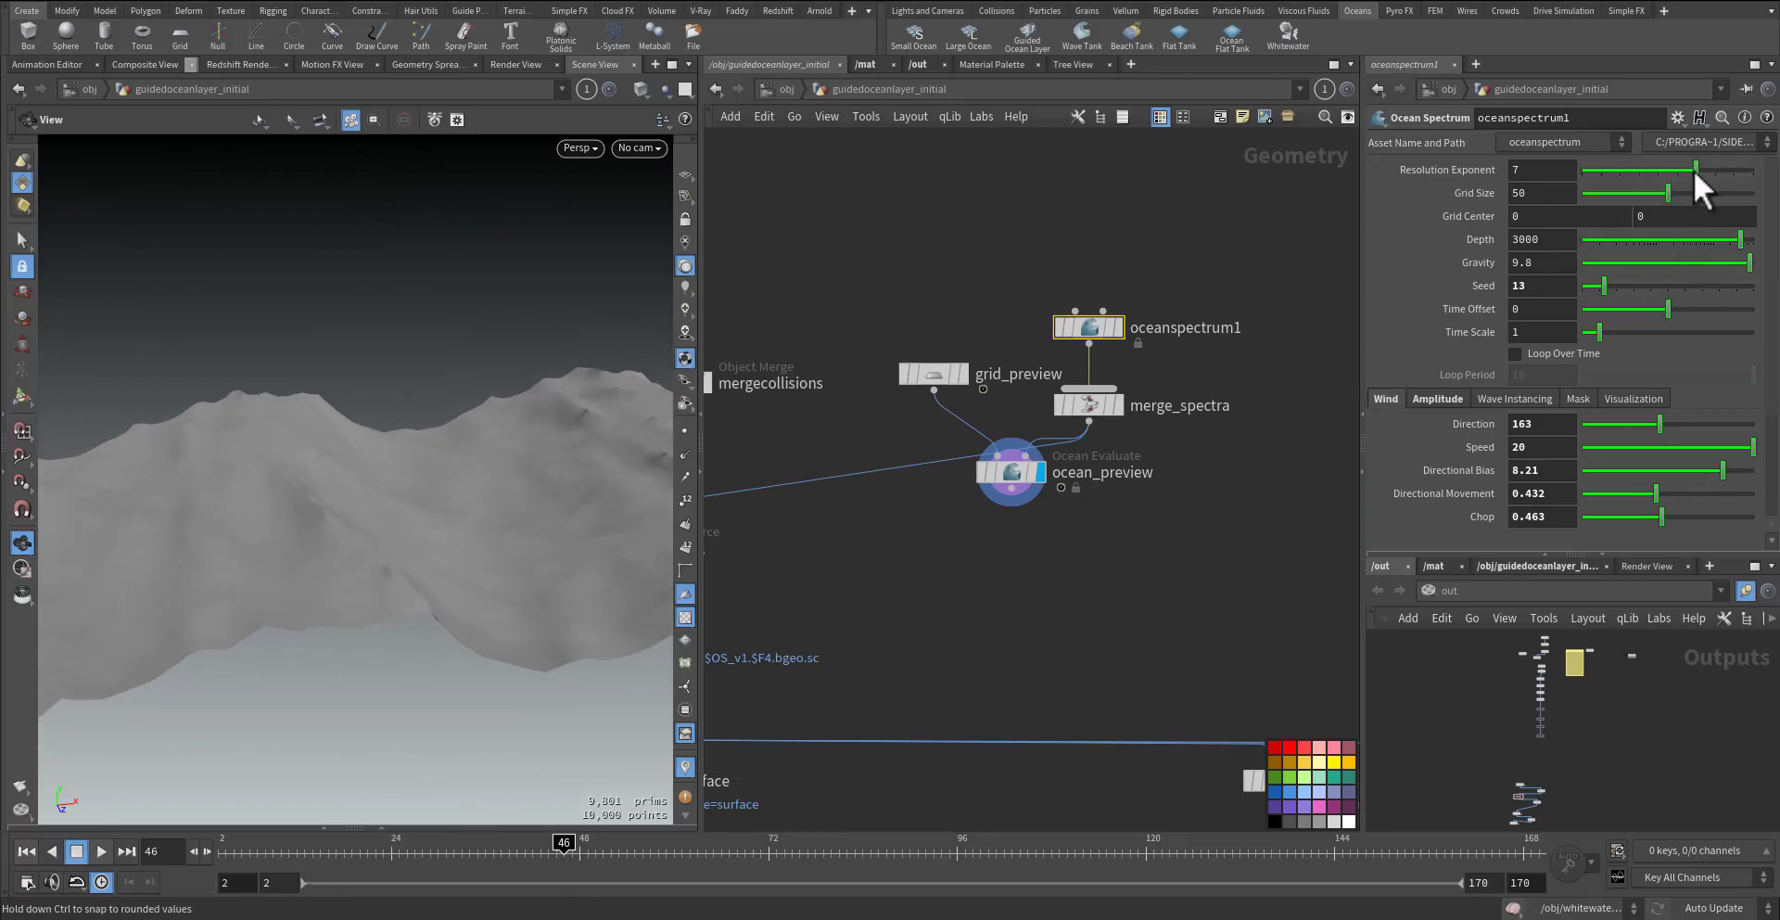
pyautogui.moveTo(1656, 170); pyautogui.dragTo(1686, 171)
pyautogui.moveTo(278, 510); pyautogui.dragTo(197, 515)
pyautogui.moveTo(255, 849)
pyautogui.mouseDown()
pyautogui.moveTo(1116, 814)
pyautogui.moveTo(185, 828)
pyautogui.moveTo(1112, 824)
pyautogui.moveTo(68, 795)
pyautogui.moveTo(574, 771)
pyautogui.moveTo(429, 778)
pyautogui.mouseUp()
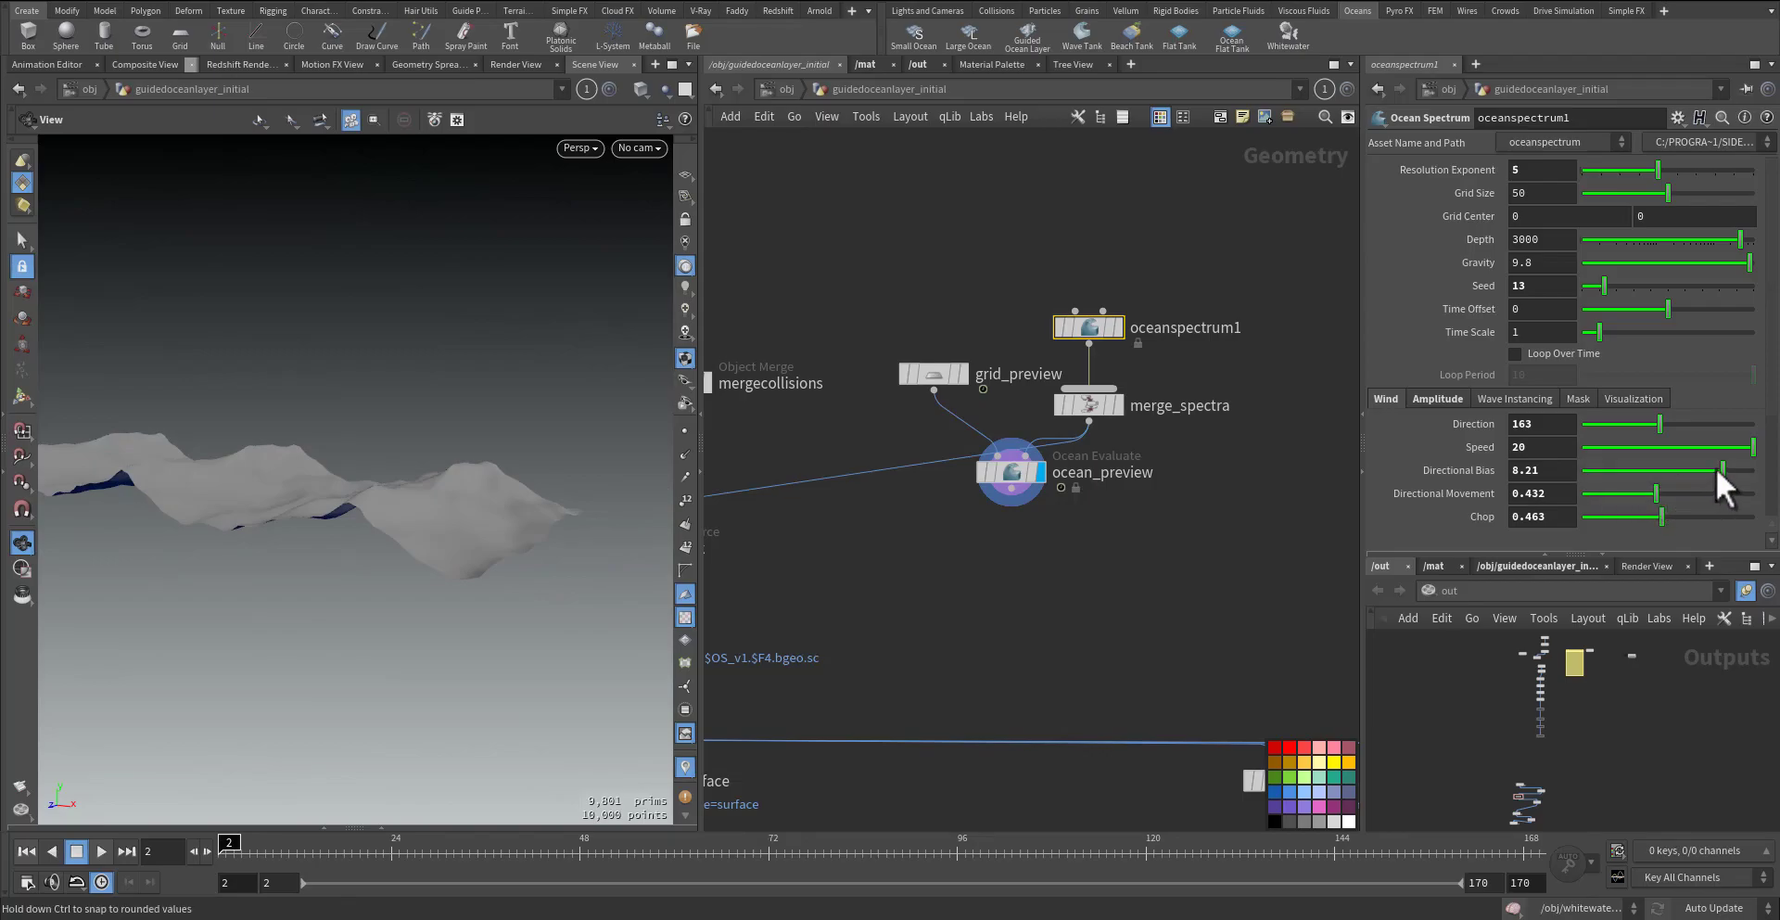
# - Set oceanspectrum1's Directional Bias to 0 and Directional Movement to 0.757, and try a wind Speed of 15.6 during playback
pyautogui.moveTo(1717, 469); pyautogui.dragTo(1643, 471)
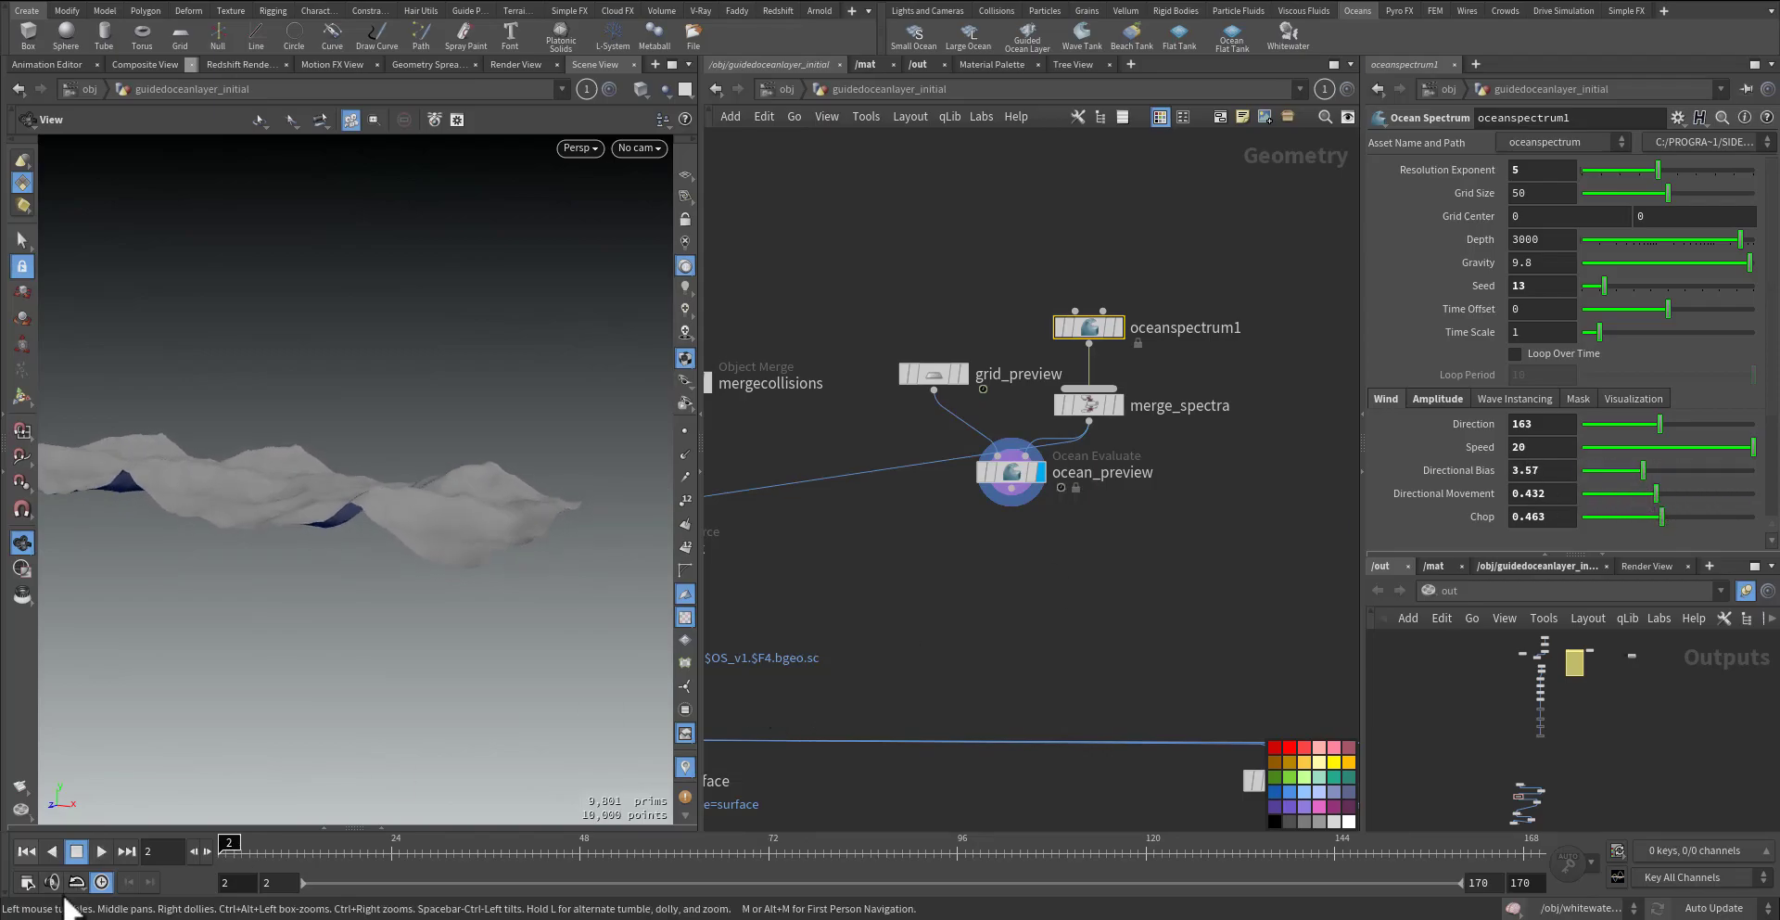
pyautogui.moveTo(306, 633); pyautogui.dragTo(308, 651)
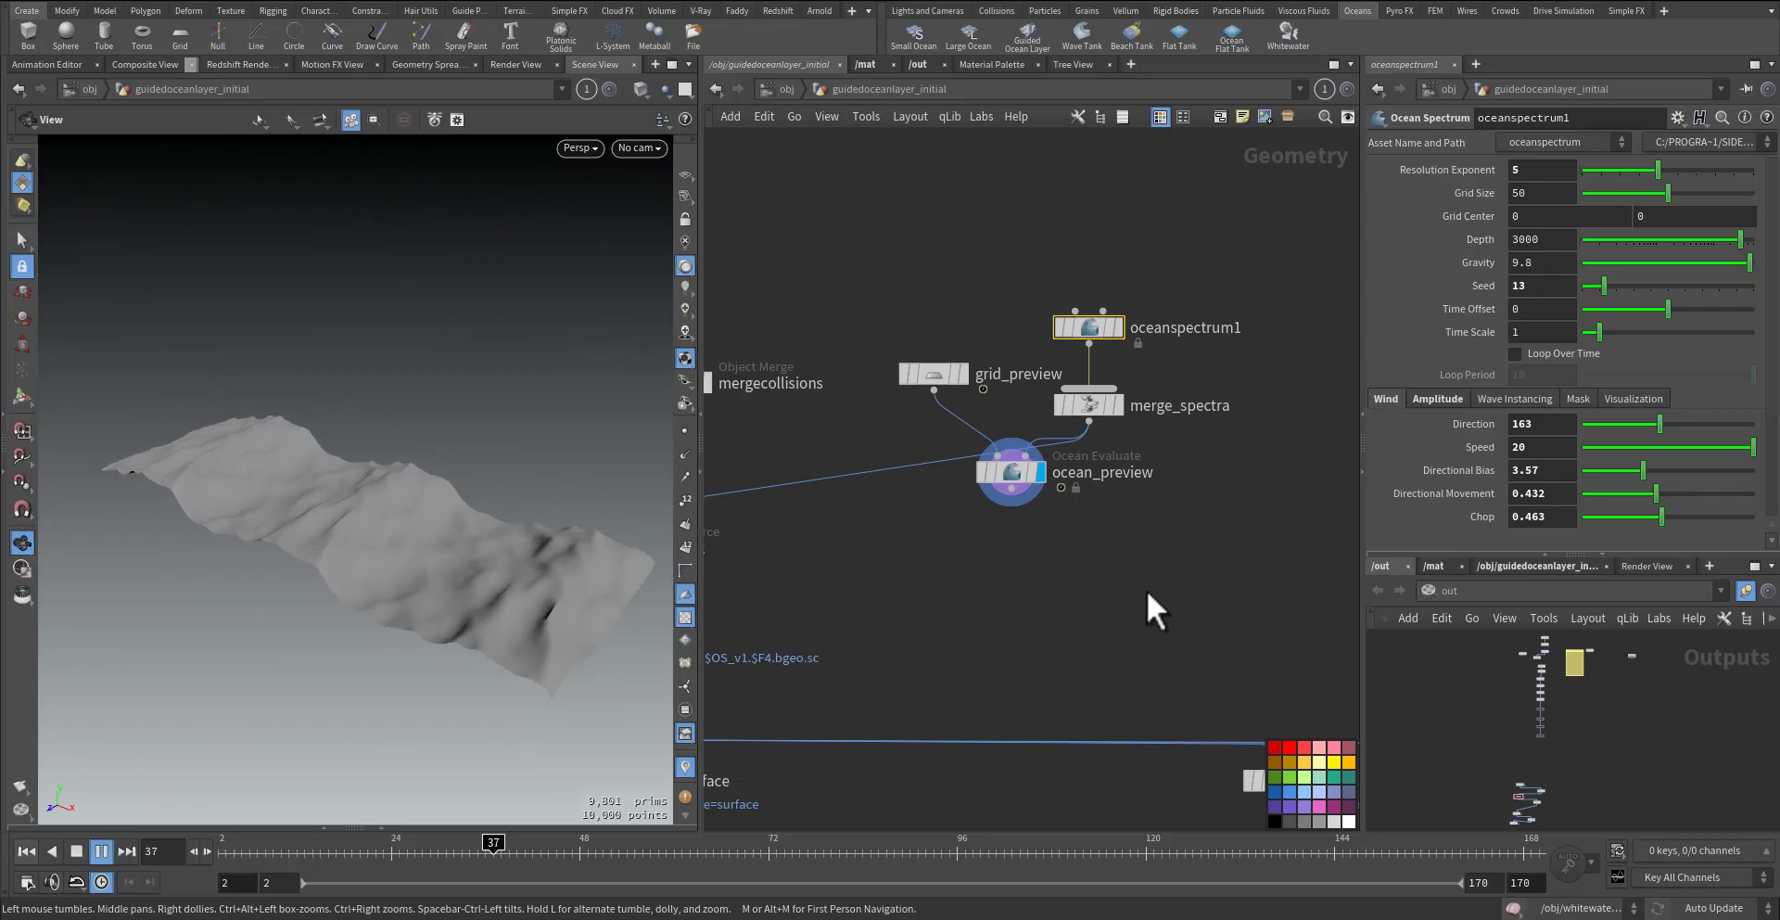
pyautogui.moveTo(1643, 473); pyautogui.dragTo(1544, 471)
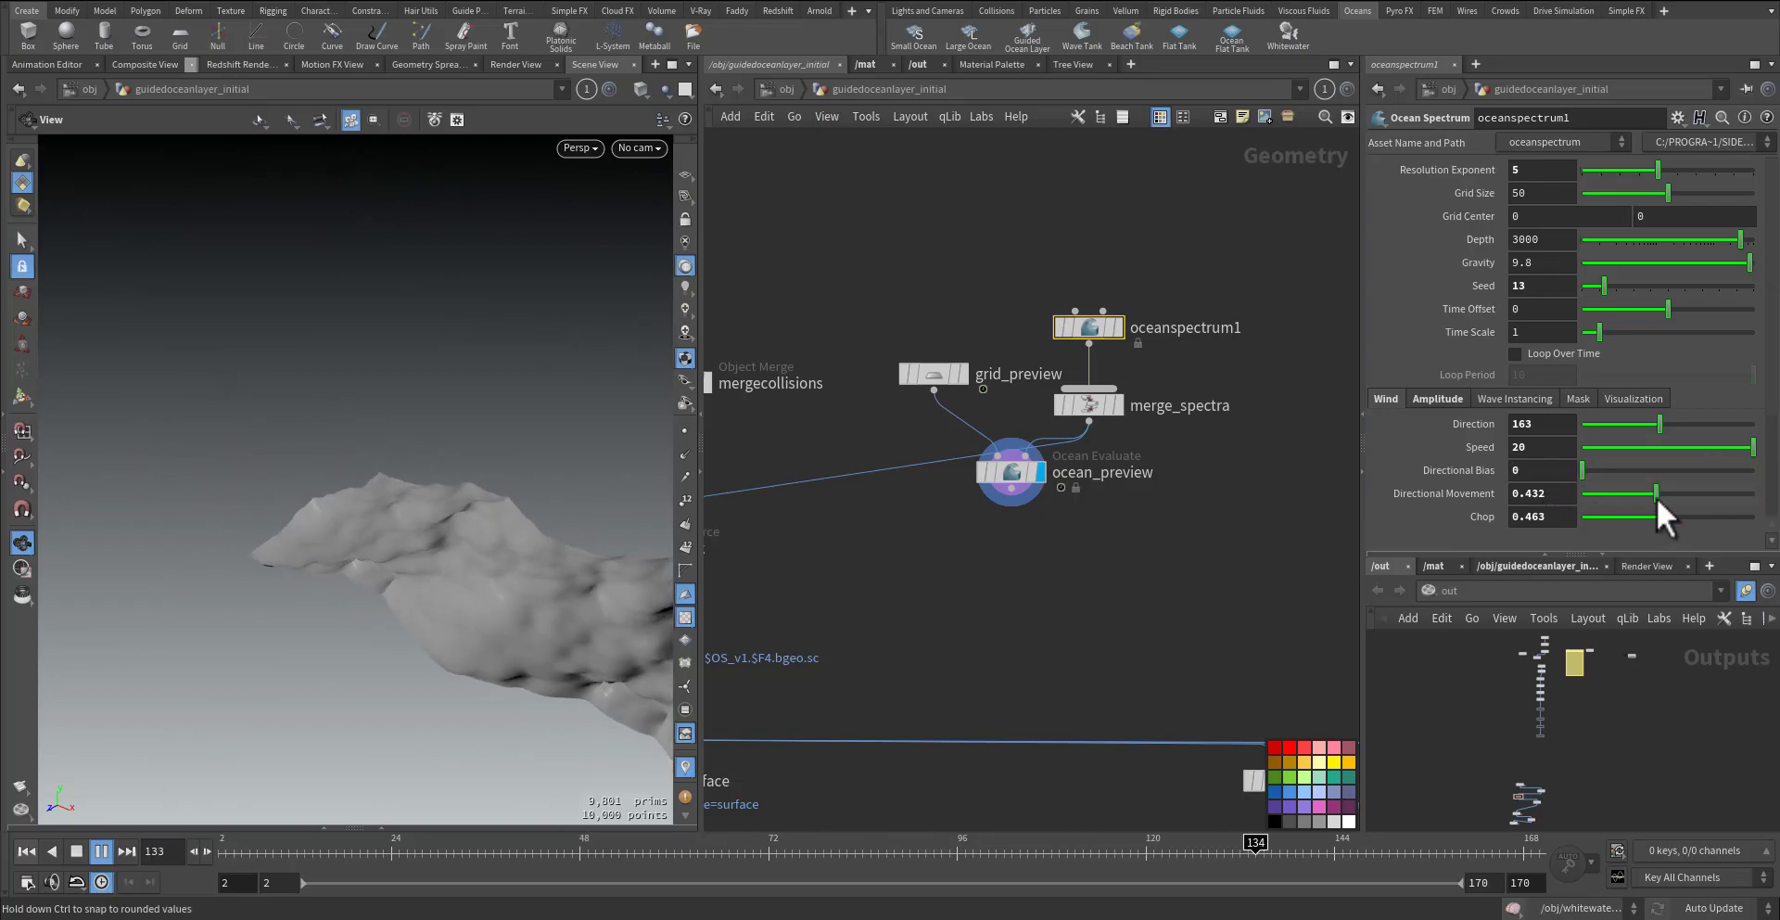
pyautogui.moveTo(1656, 497); pyautogui.dragTo(1754, 493)
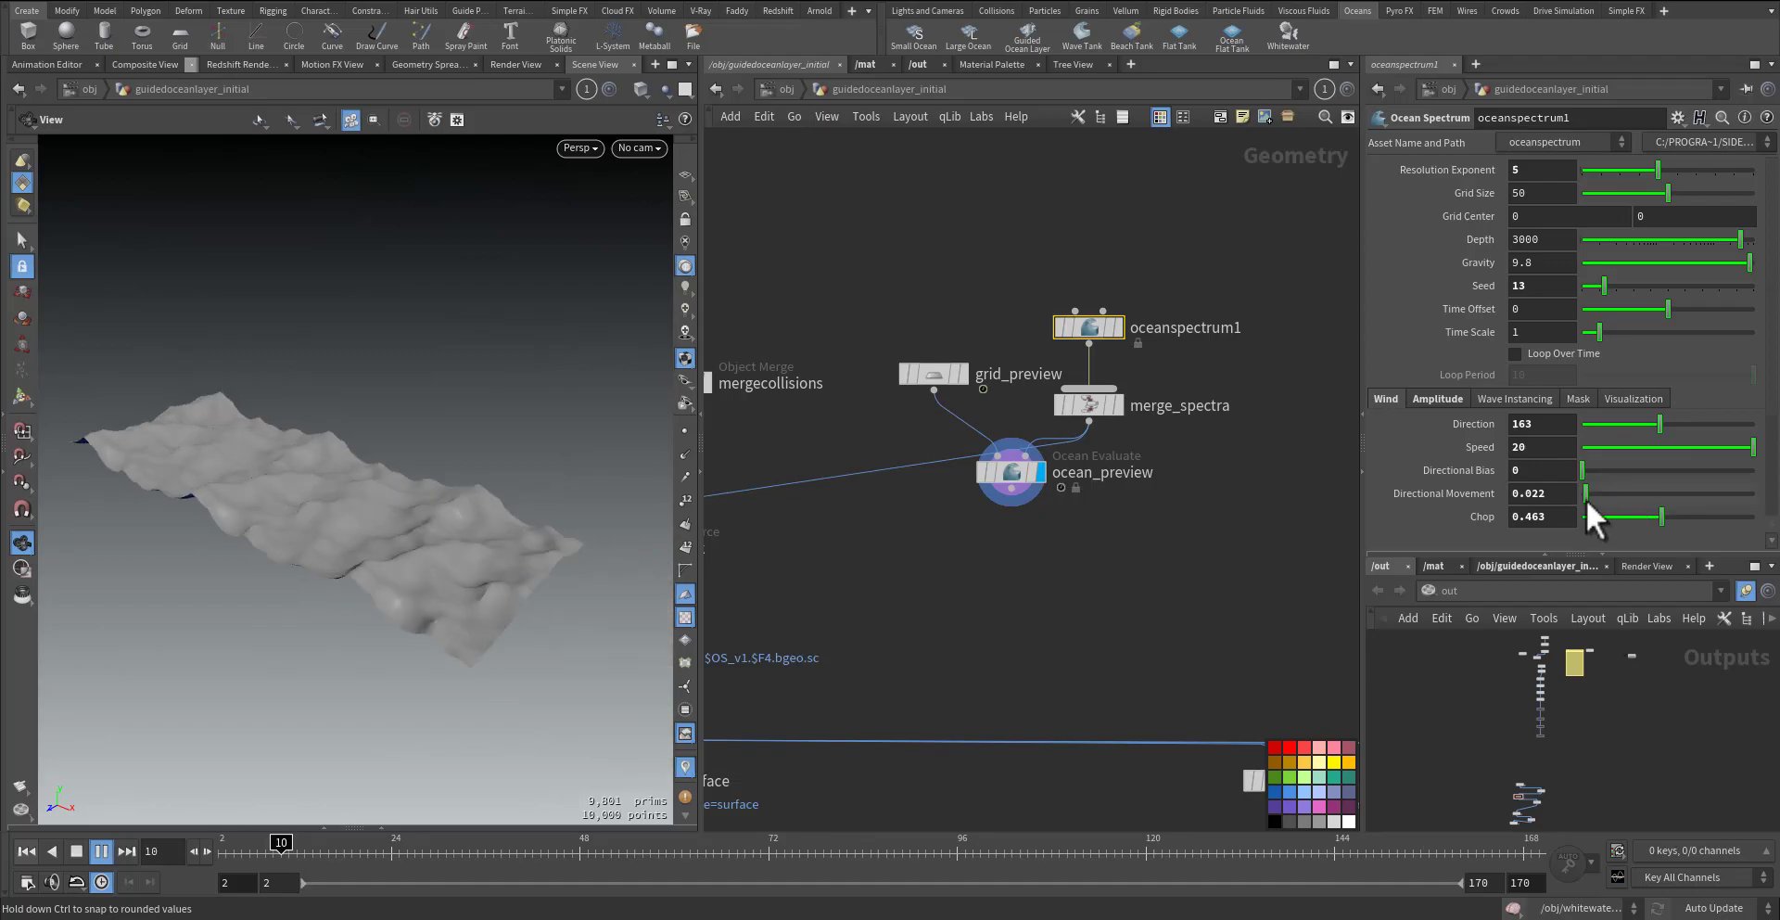
pyautogui.moveTo(1586, 497); pyautogui.dragTo(1663, 447)
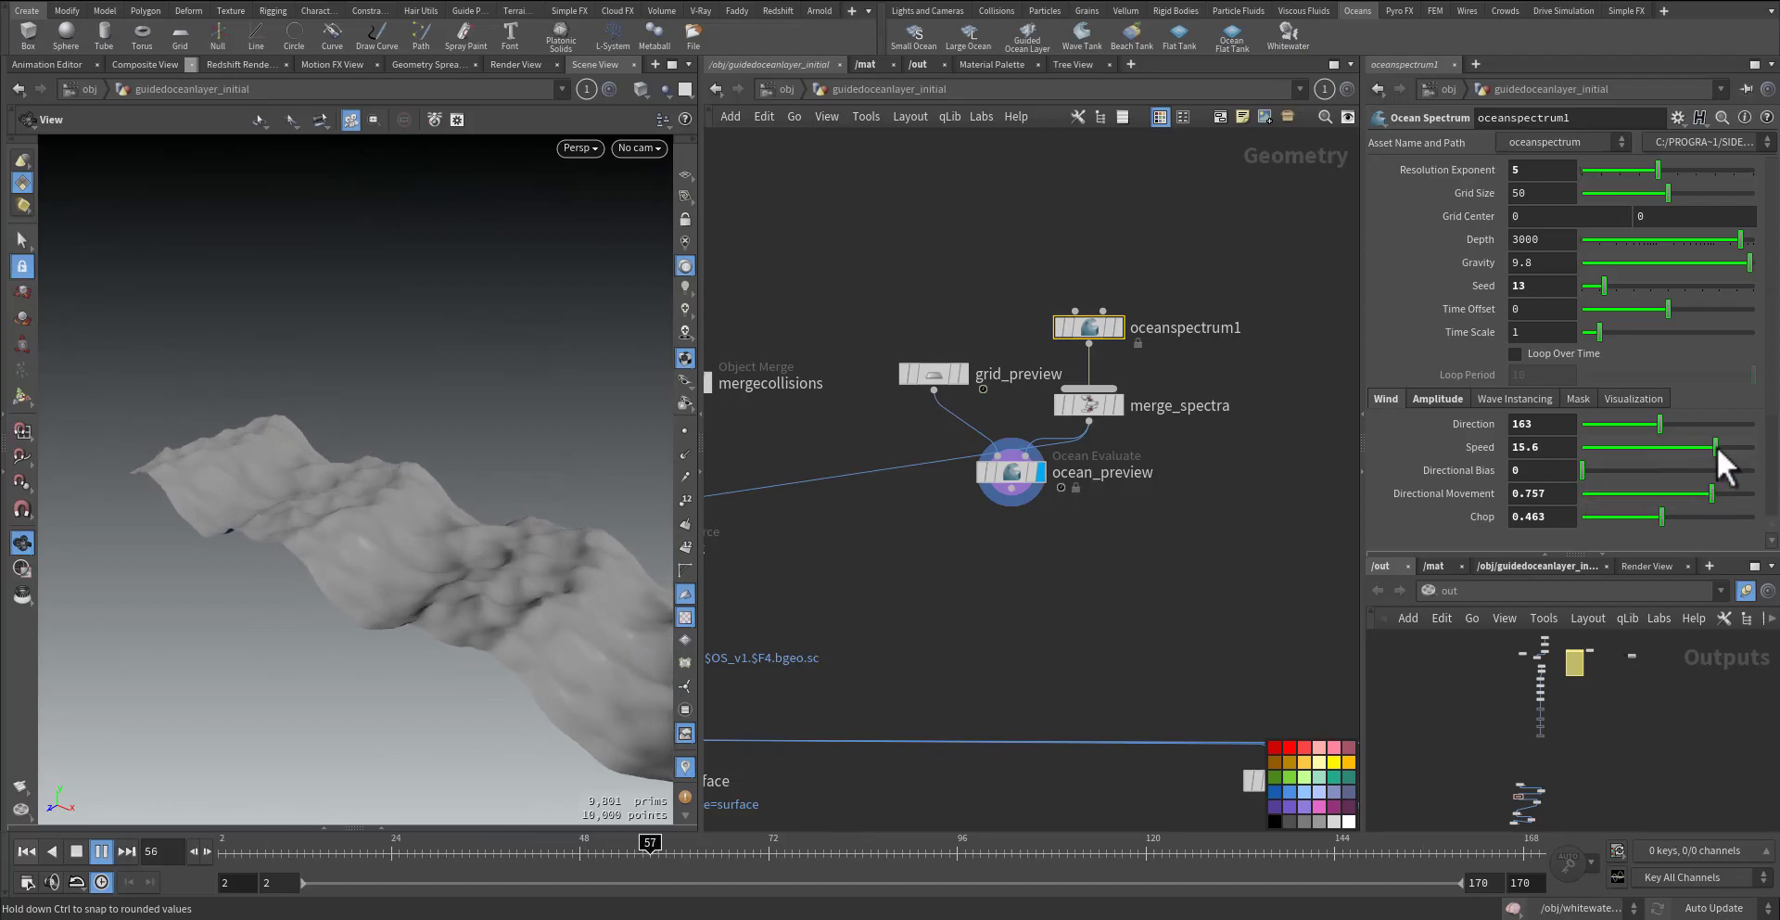
# - Try a Reference Wind of 0.568 in oceanspectrum1's amplitude settings, and restore it to 10
pyautogui.click(1437, 398)
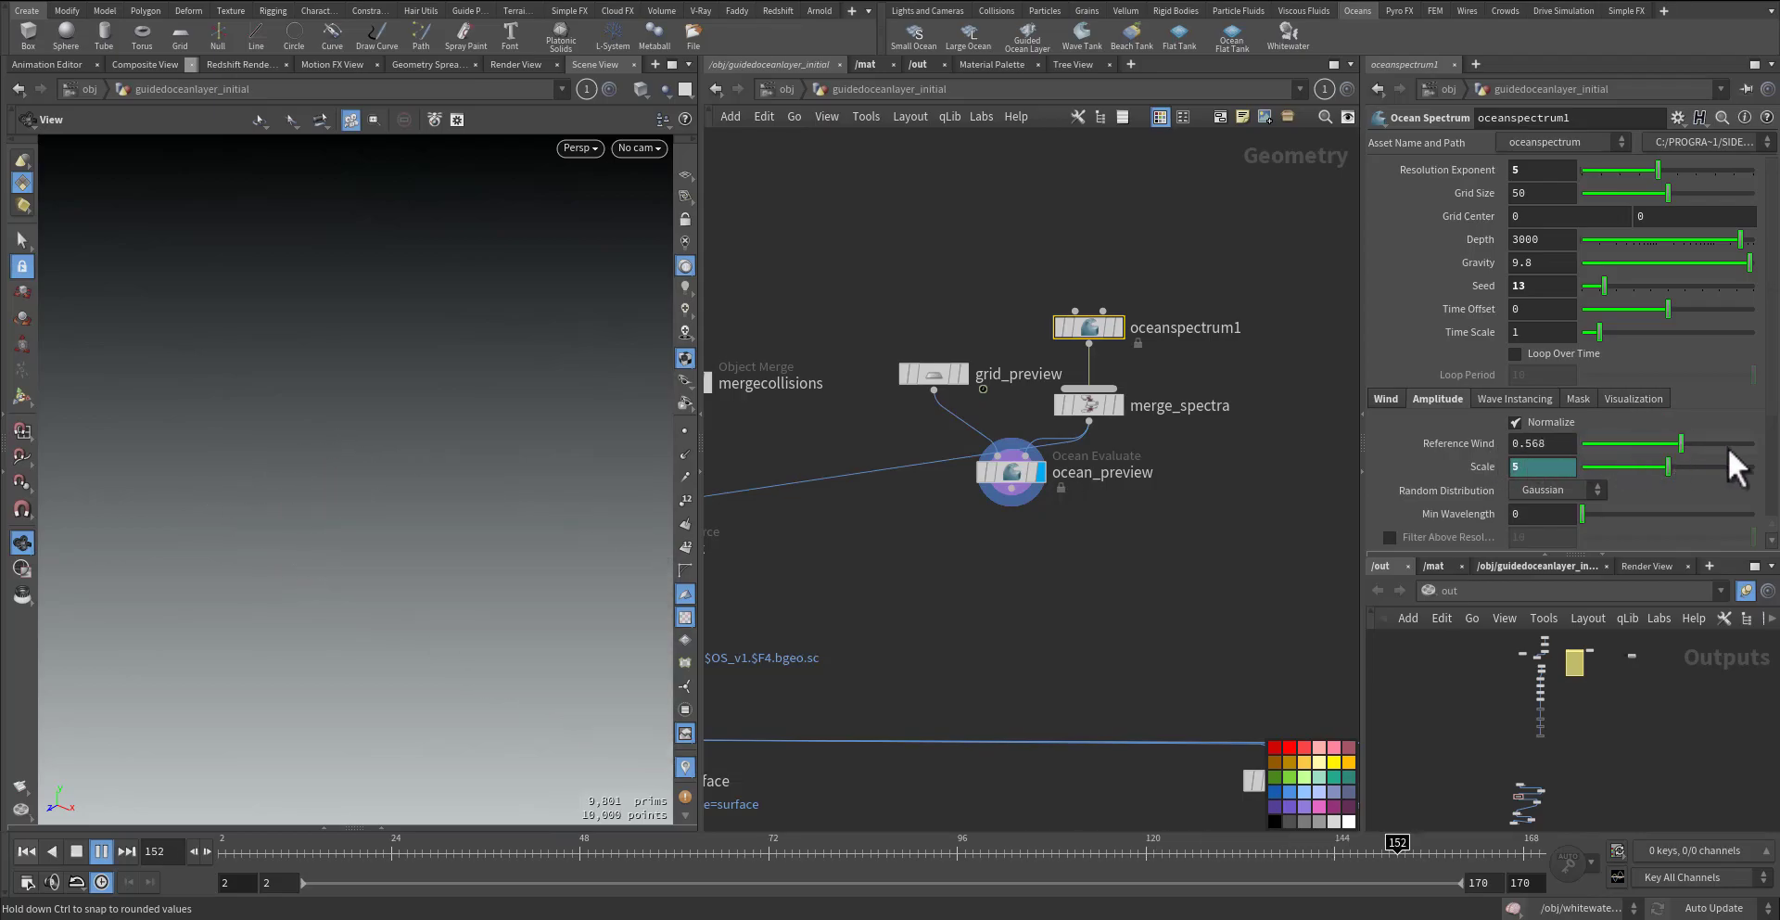
pyautogui.click(1530, 443)
pyautogui.write('1')
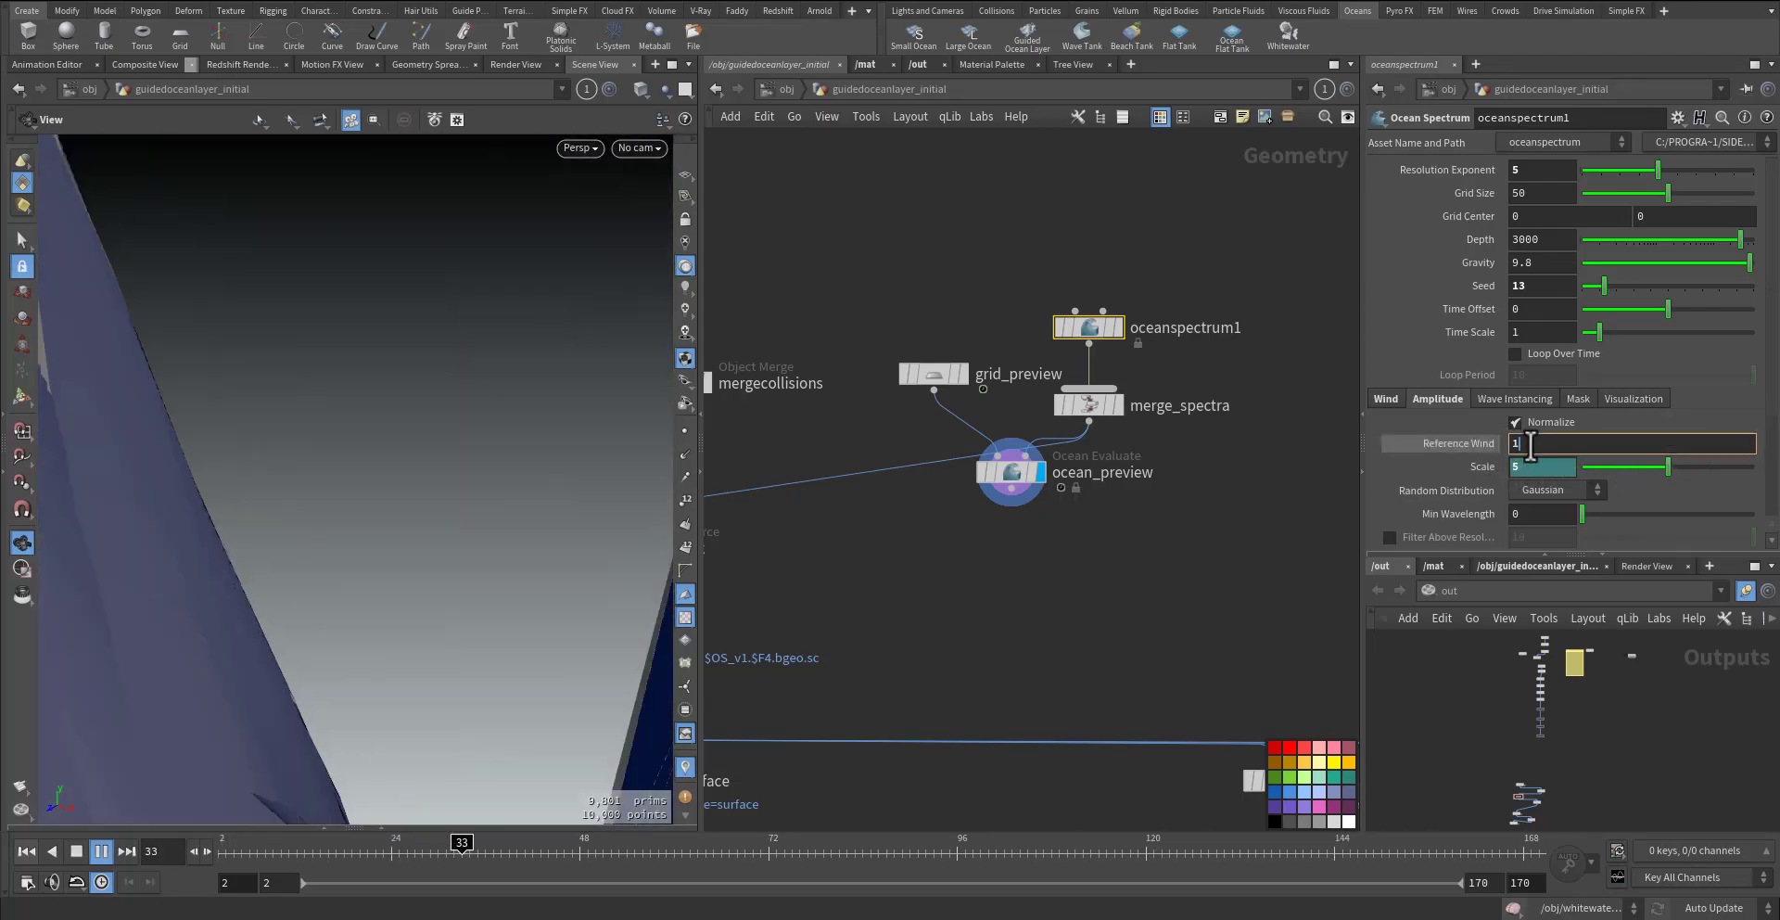
pyautogui.write('0')
pyautogui.press('Return')
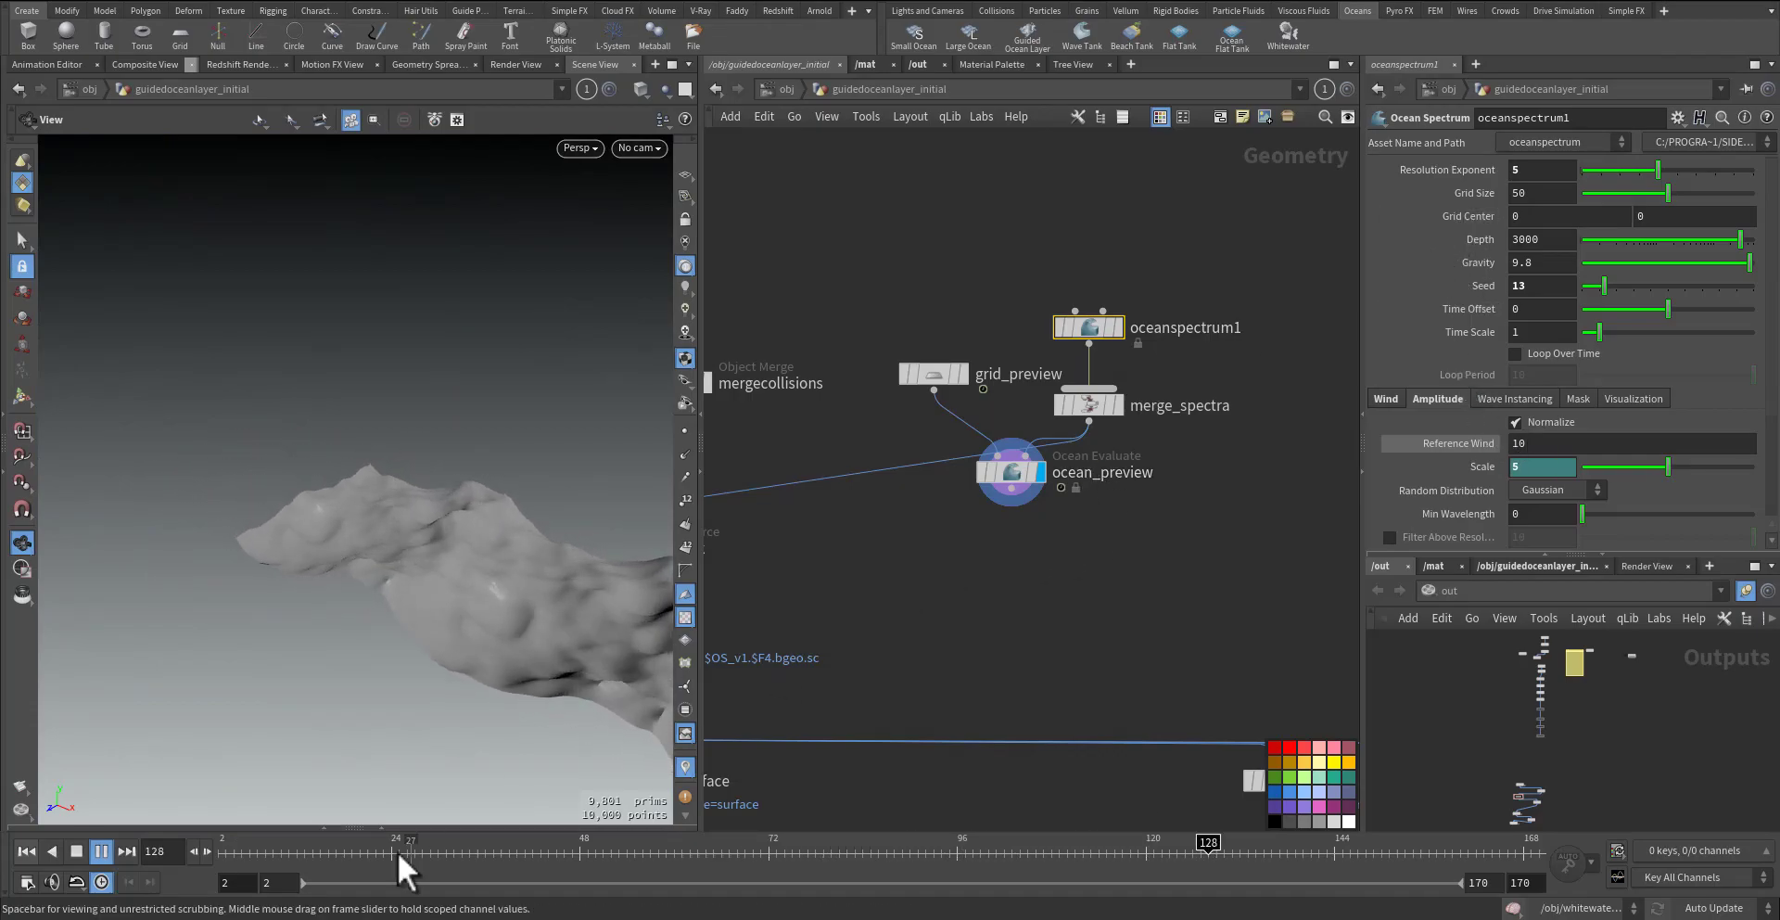
# - Return to frame 2, display the wavetank node, and inspect its particle-filled tank from the side
pyautogui.moveTo(397, 851); pyautogui.dragTo(146, 844)
pyautogui.moveTo(755, 560); pyautogui.dragTo(1139, 558, button='middle')
pyautogui.scroll(3, 914, 523)
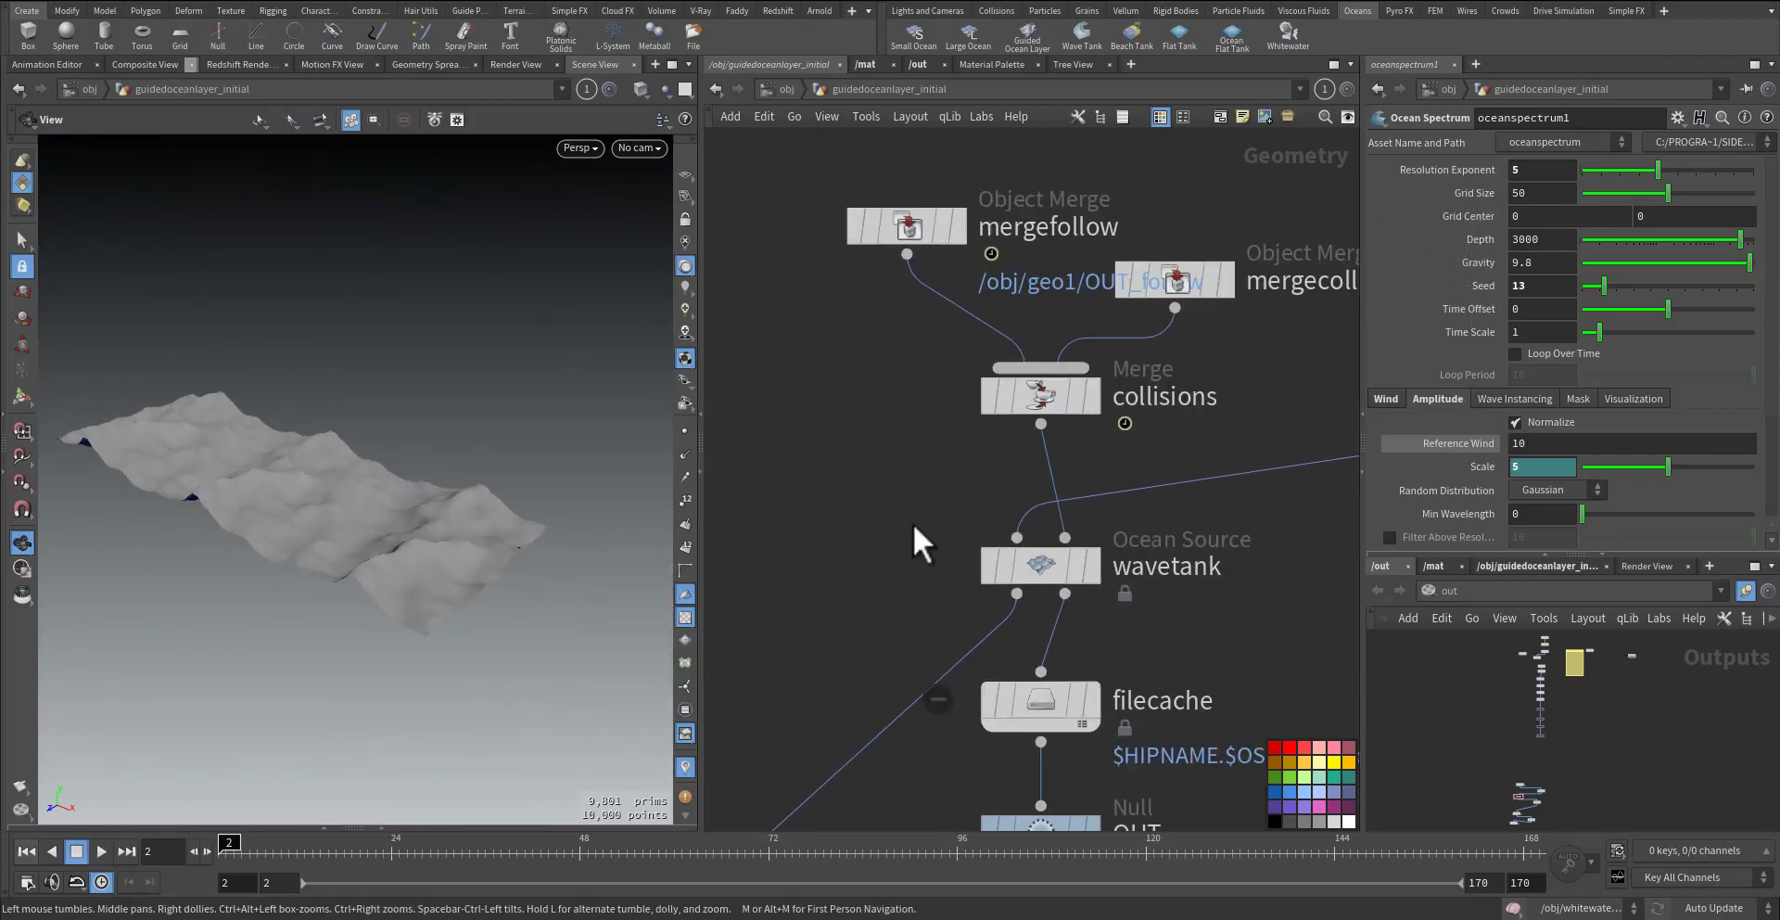
pyautogui.click(1094, 575)
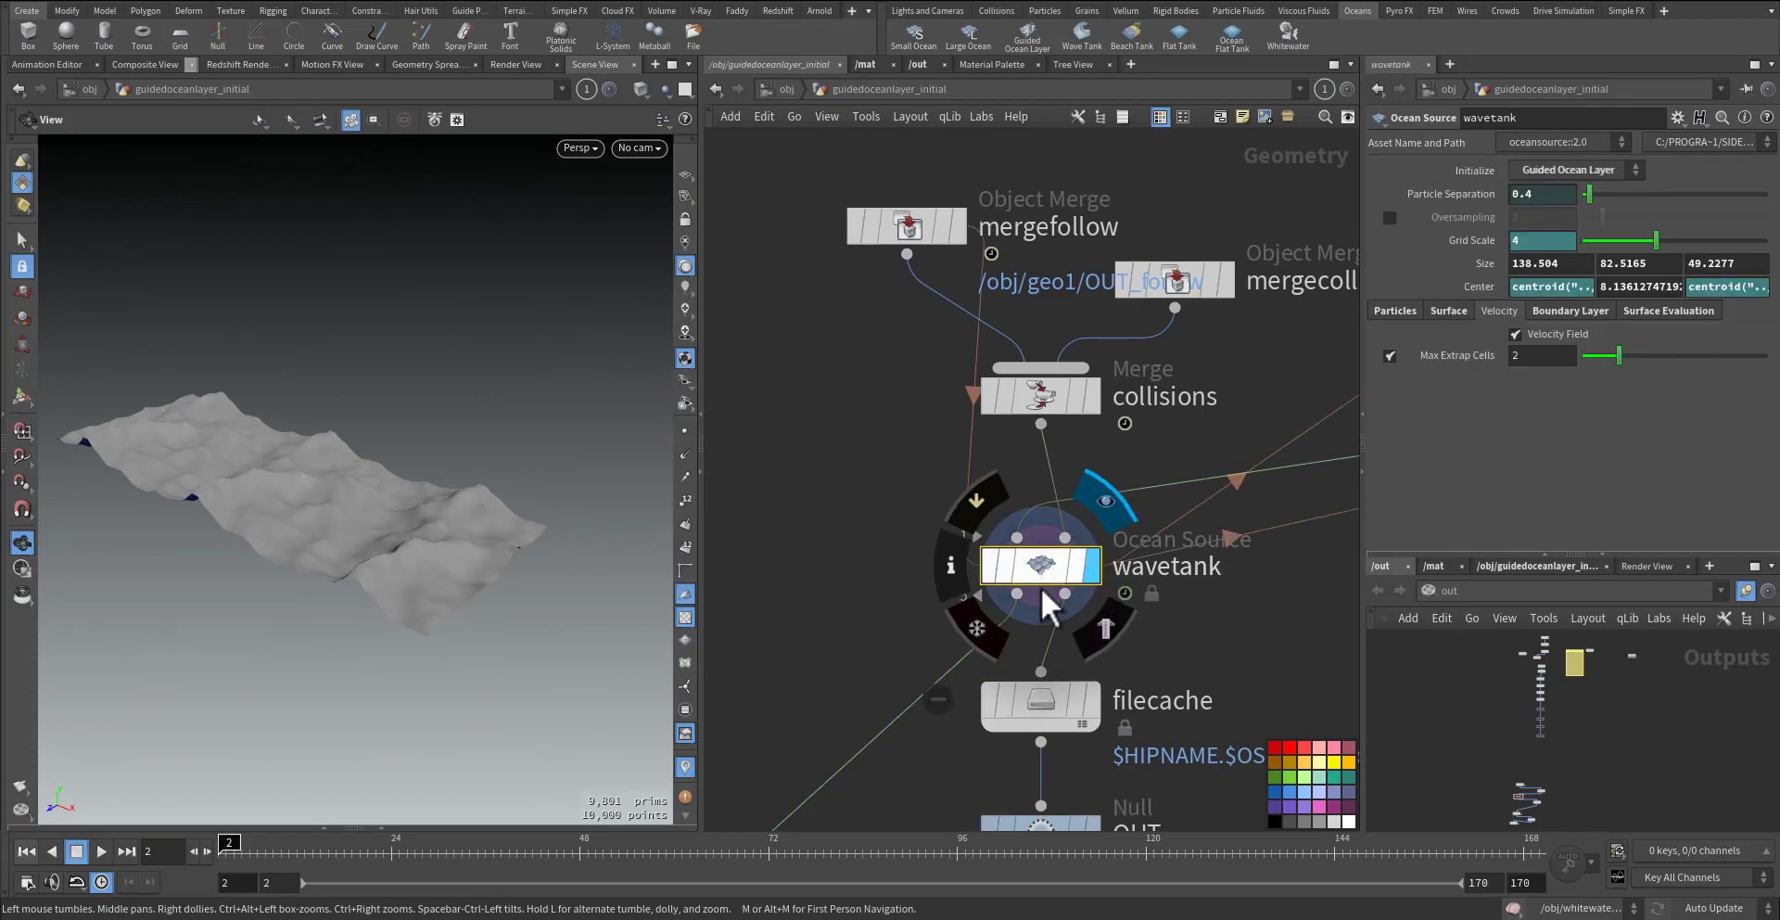
pyautogui.click(1105, 501)
pyautogui.moveTo(478, 598); pyautogui.dragTo(508, 513)
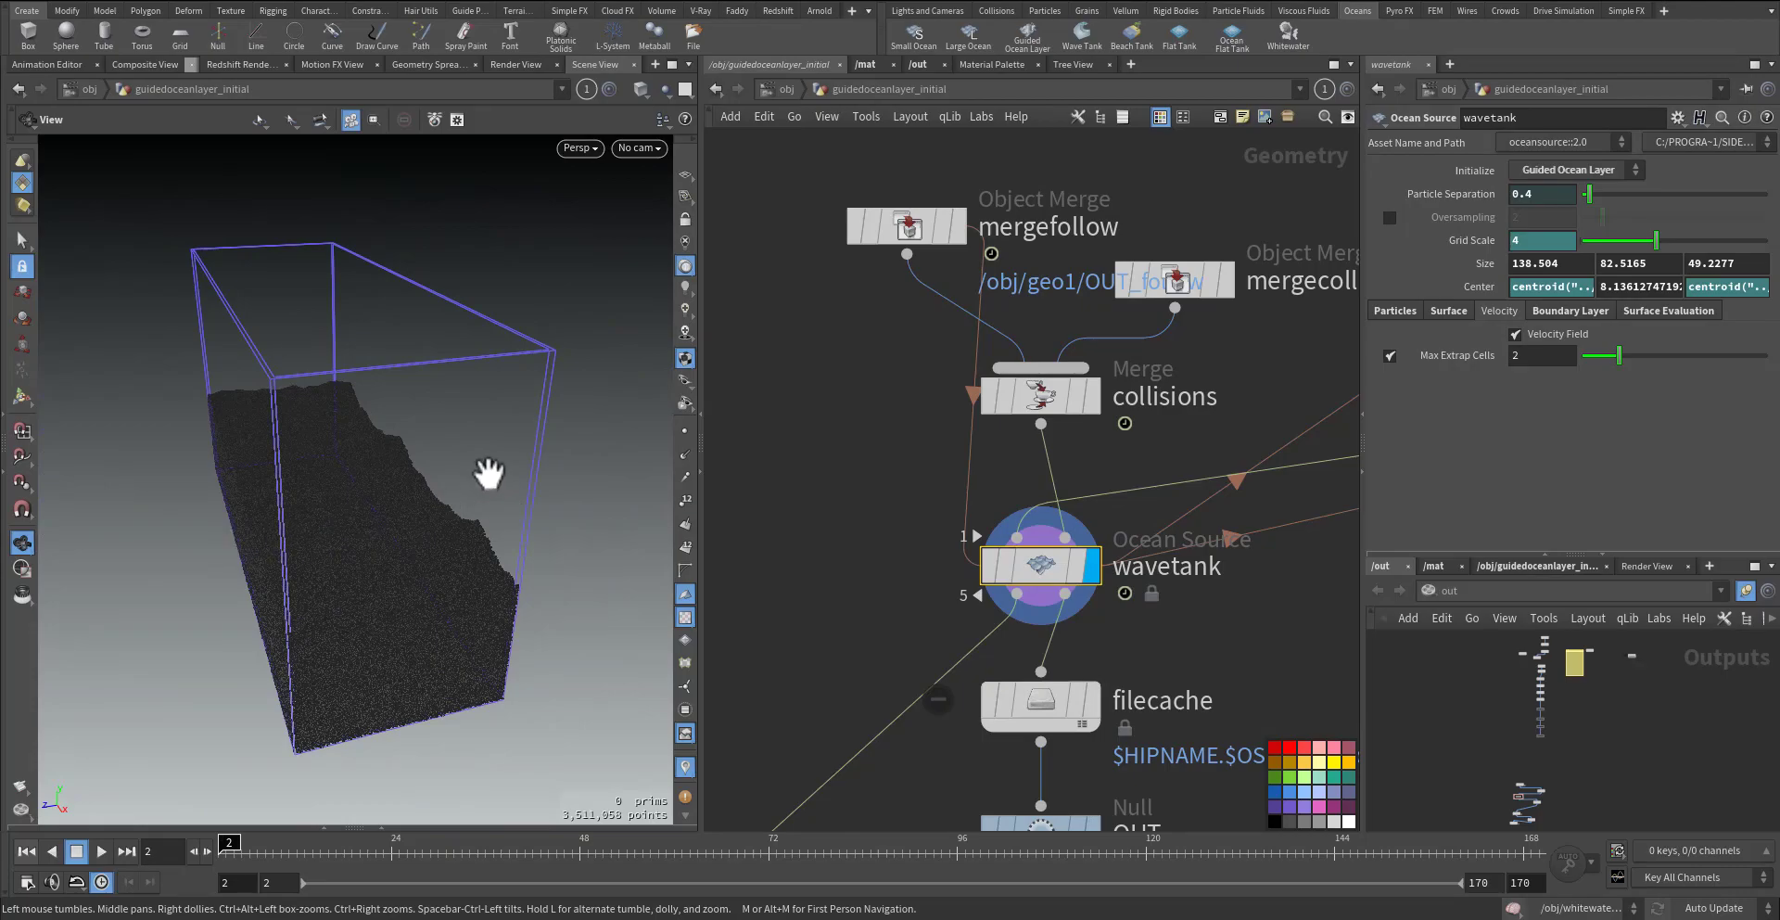
# - Narrow the wavetank's bounding box with its viewport handle to a Z size of 43.4471
pyautogui.press('Return')
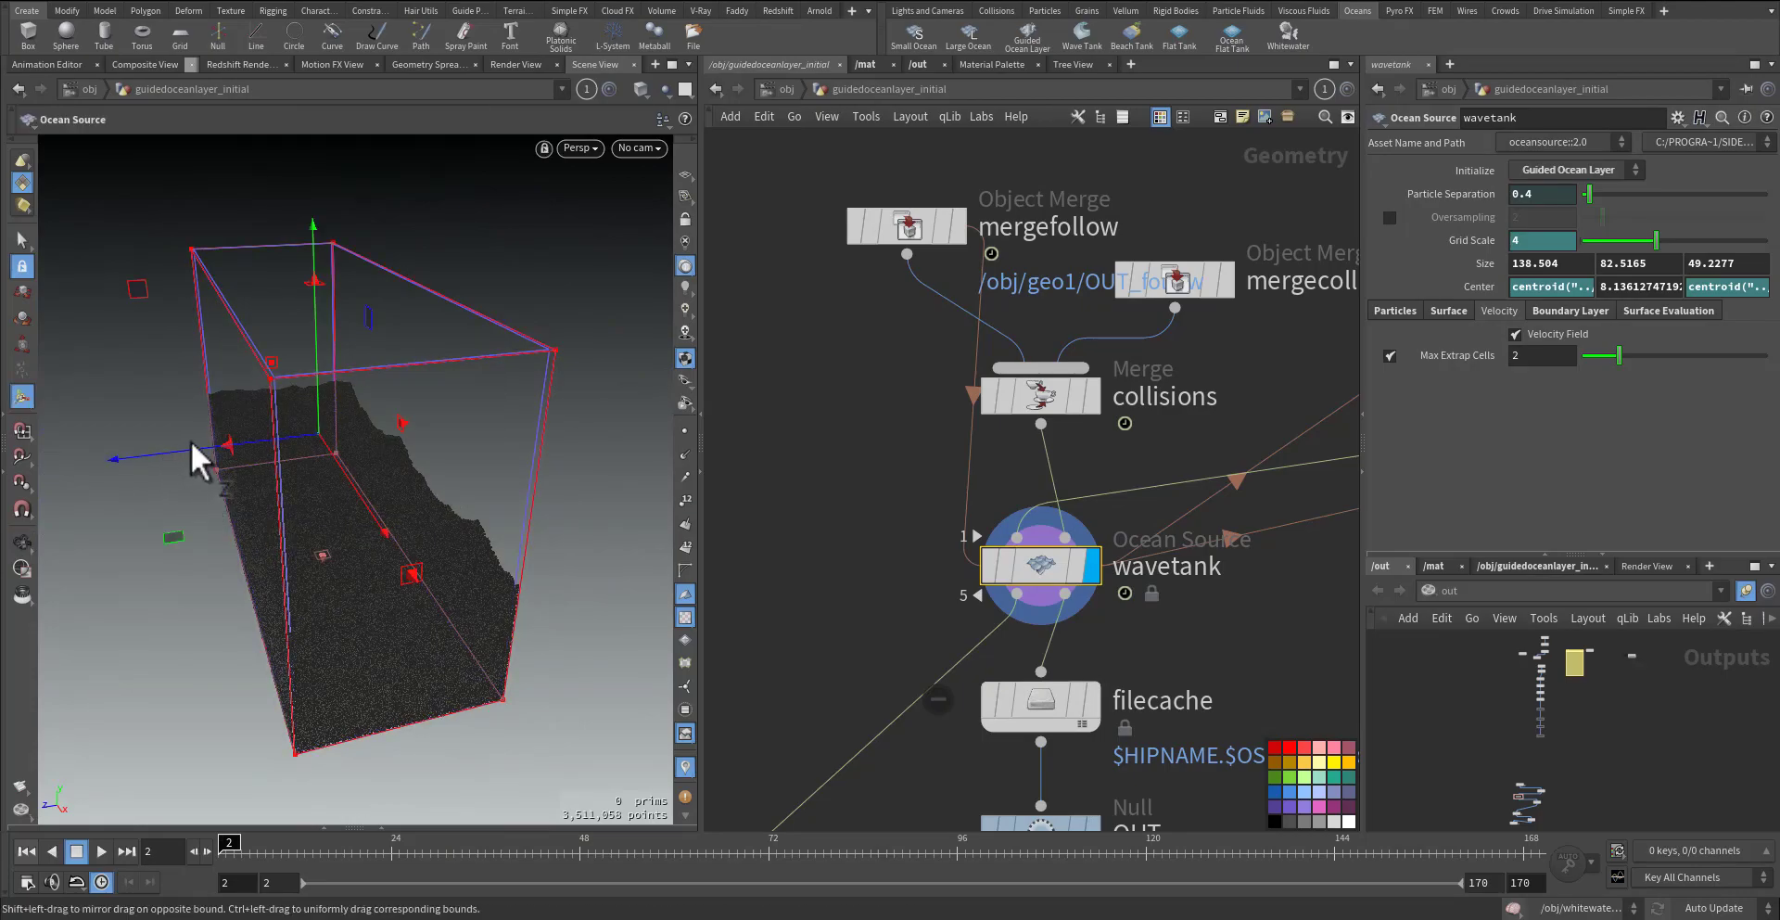
pyautogui.moveTo(228, 447); pyautogui.dragTo(286, 474)
pyautogui.press('Escape')
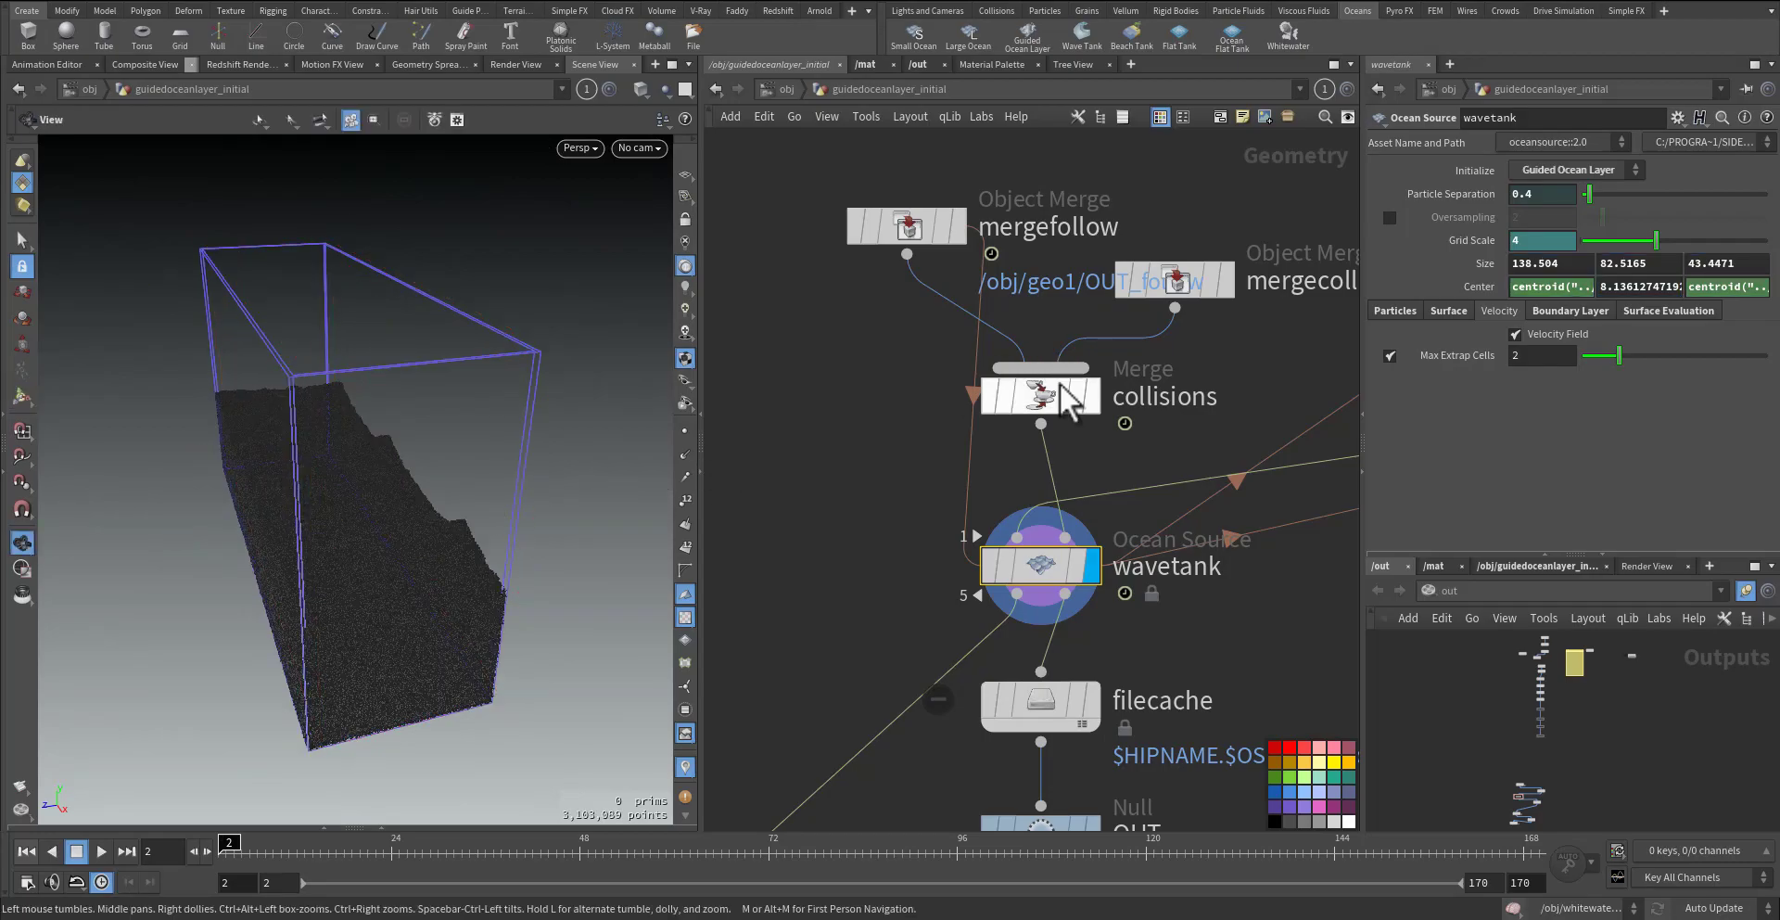
# - Show the expression behind the wavetank's Particle Separation and review the node's particle settings
pyautogui.click(1460, 193)
pyautogui.moveTo(1538, 194); pyautogui.dragTo(1740, 199)
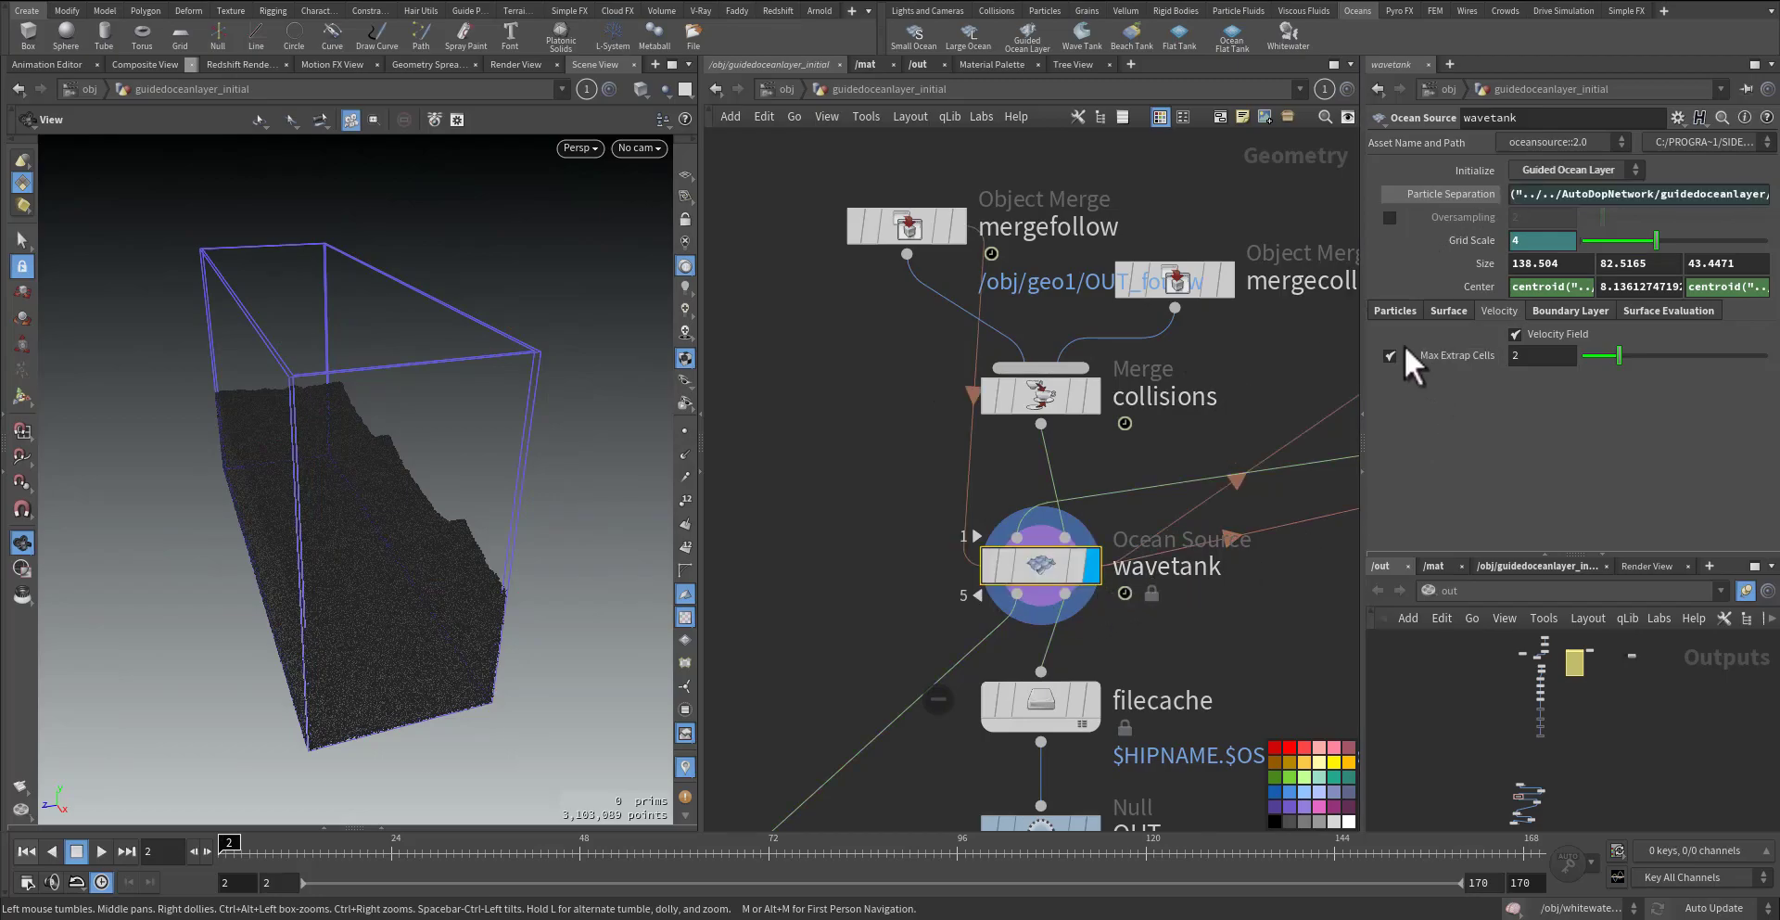
pyautogui.click(1397, 311)
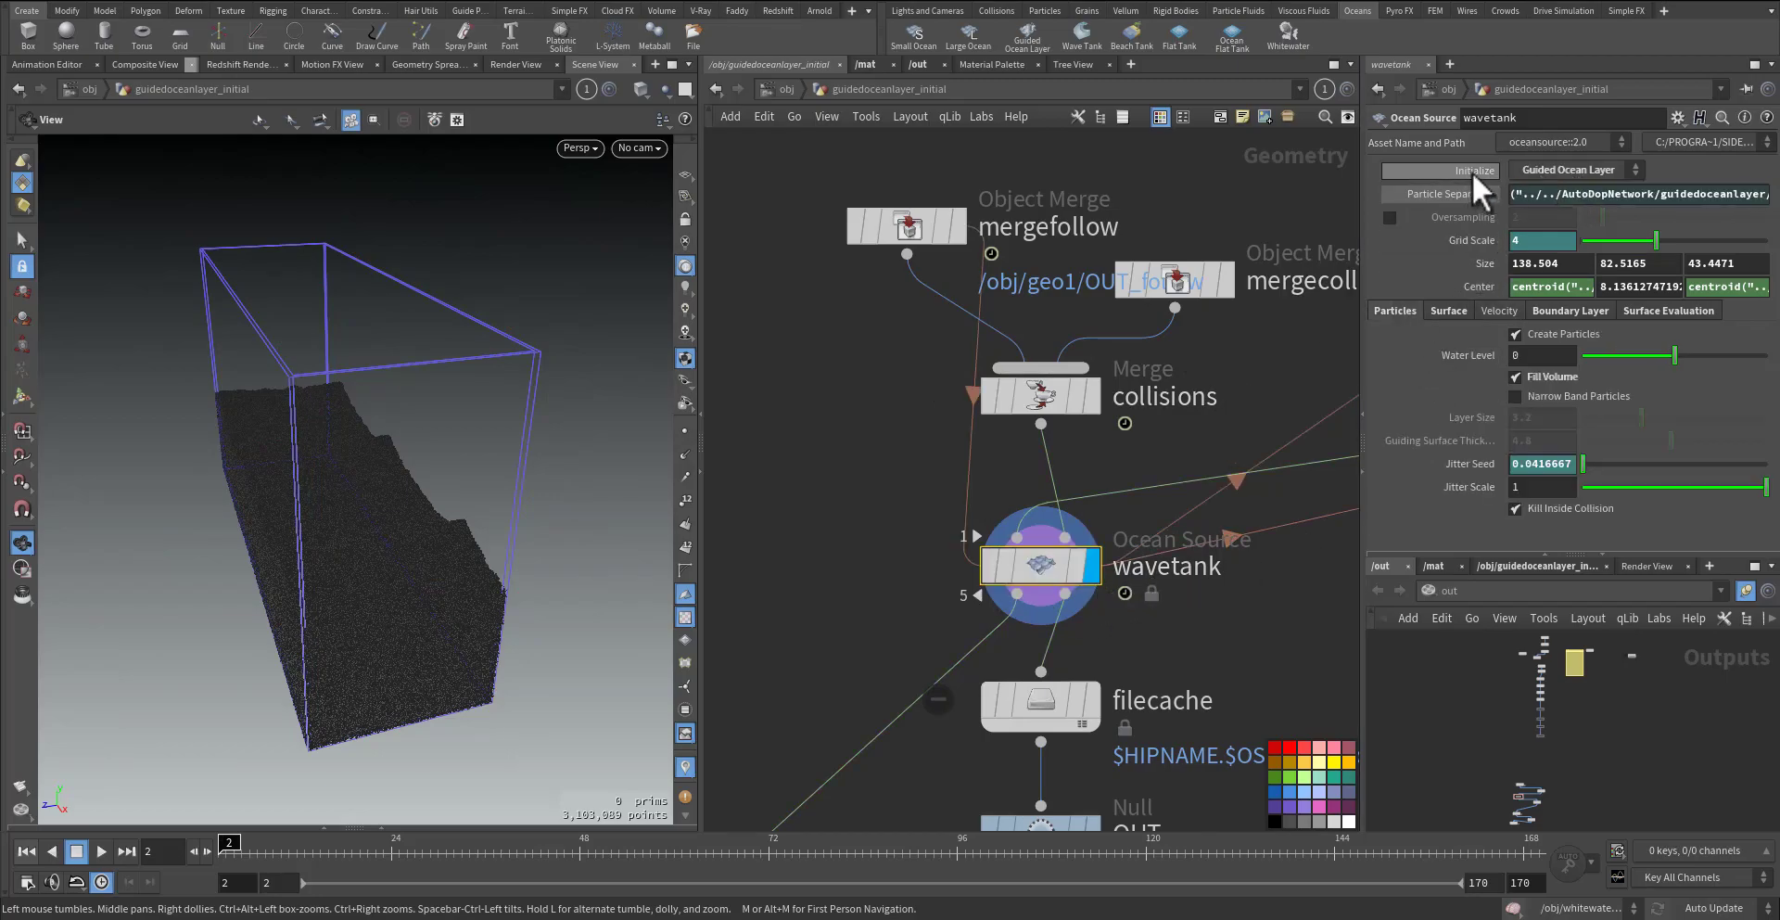
# - Switch the wavetank's Initialize preset to Wave Tank for comparison, and set it back to Guided Ocean Layer
pyautogui.click(1549, 170)
pyautogui.click(1555, 191)
pyautogui.moveTo(402, 547); pyautogui.dragTo(529, 547)
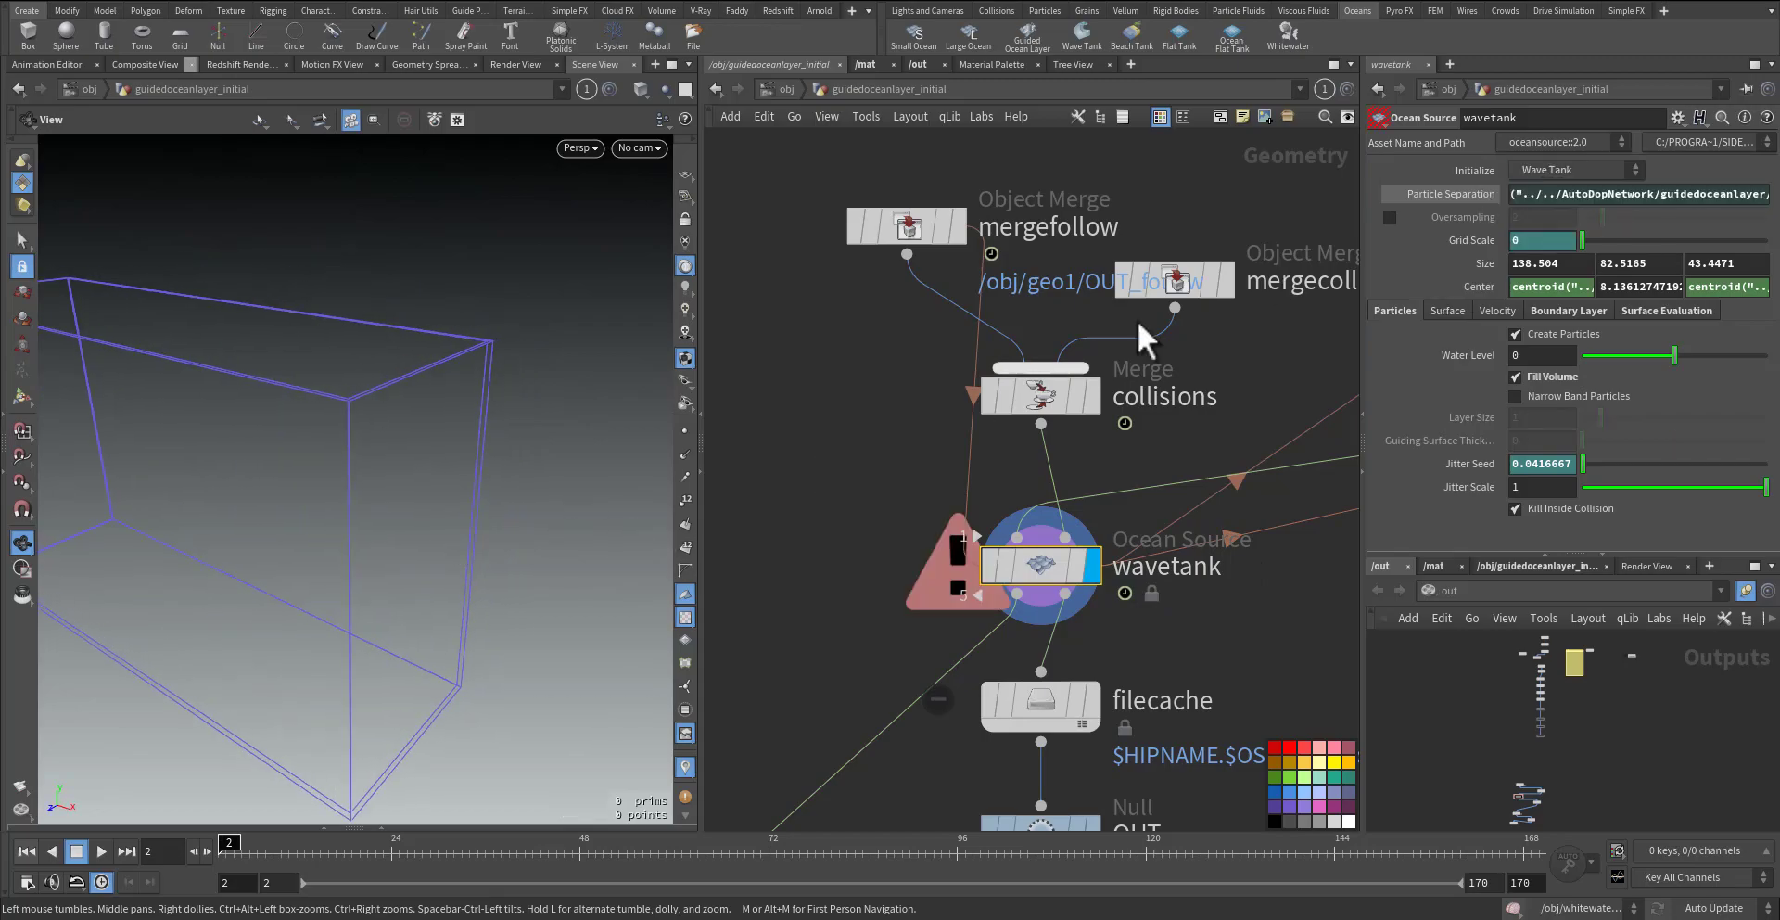
pyautogui.click(1594, 166)
pyautogui.click(1576, 203)
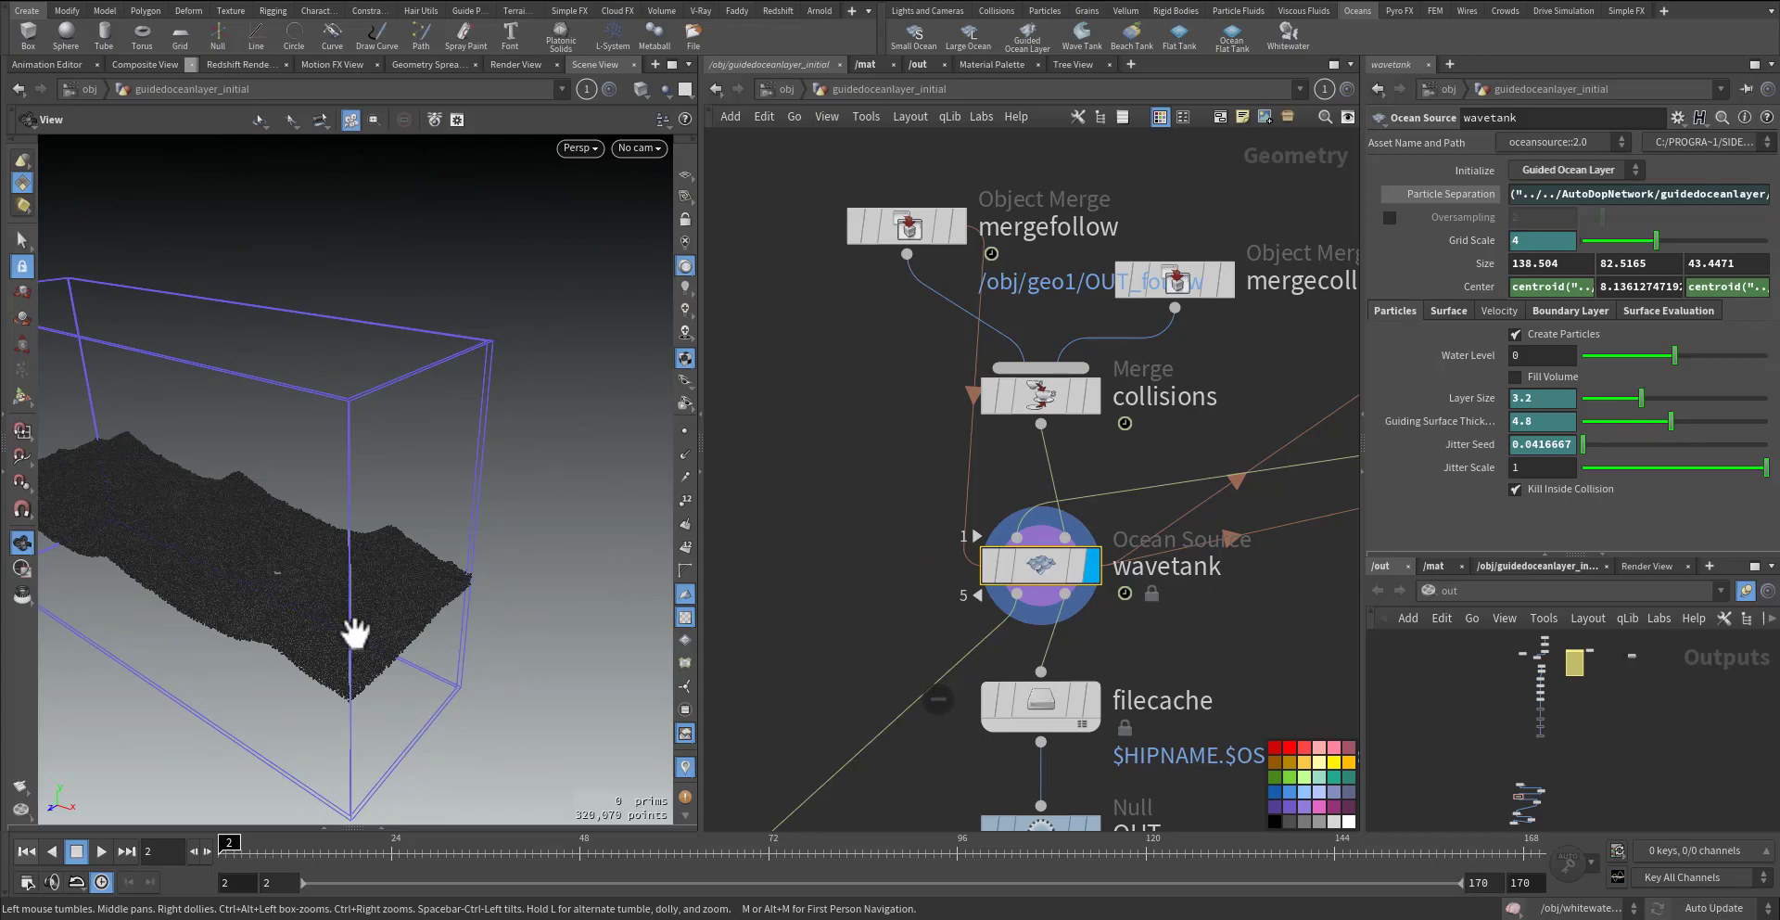
# - Try the Flat Tank preset on the wavetank node, alter its first input connection, and undo that connection change
pyautogui.click(1528, 171)
pyautogui.click(1530, 226)
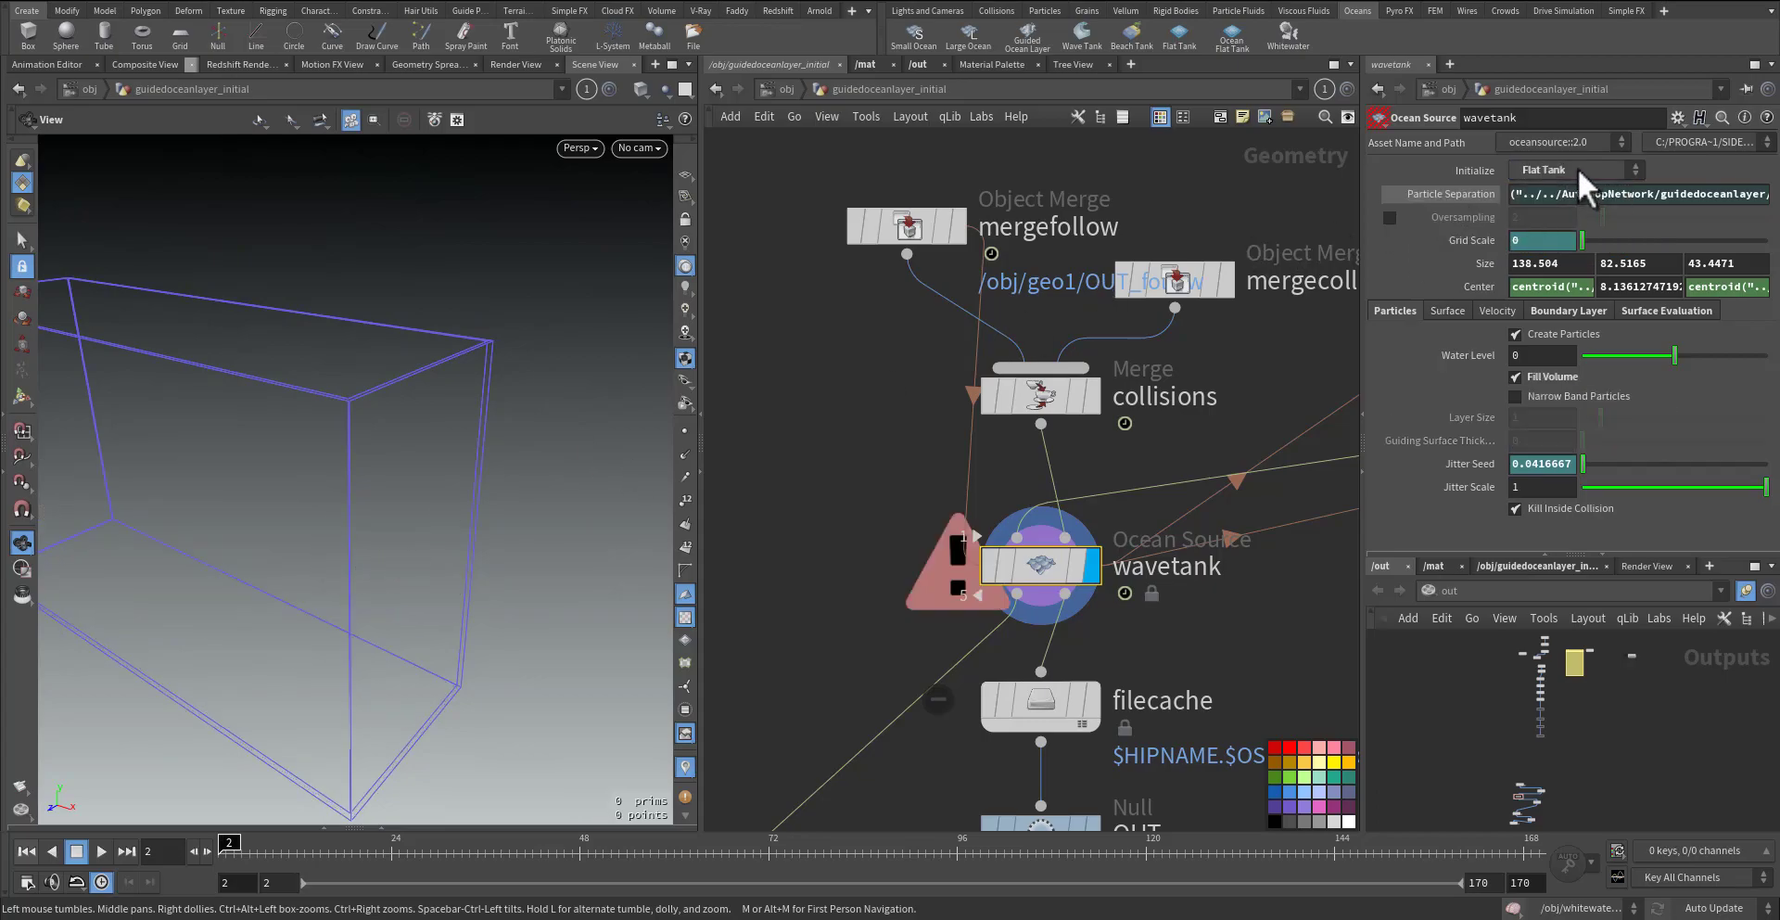
pyautogui.click(1017, 538)
pyautogui.click(876, 488)
pyautogui.hotkey('ctrl', 'z')
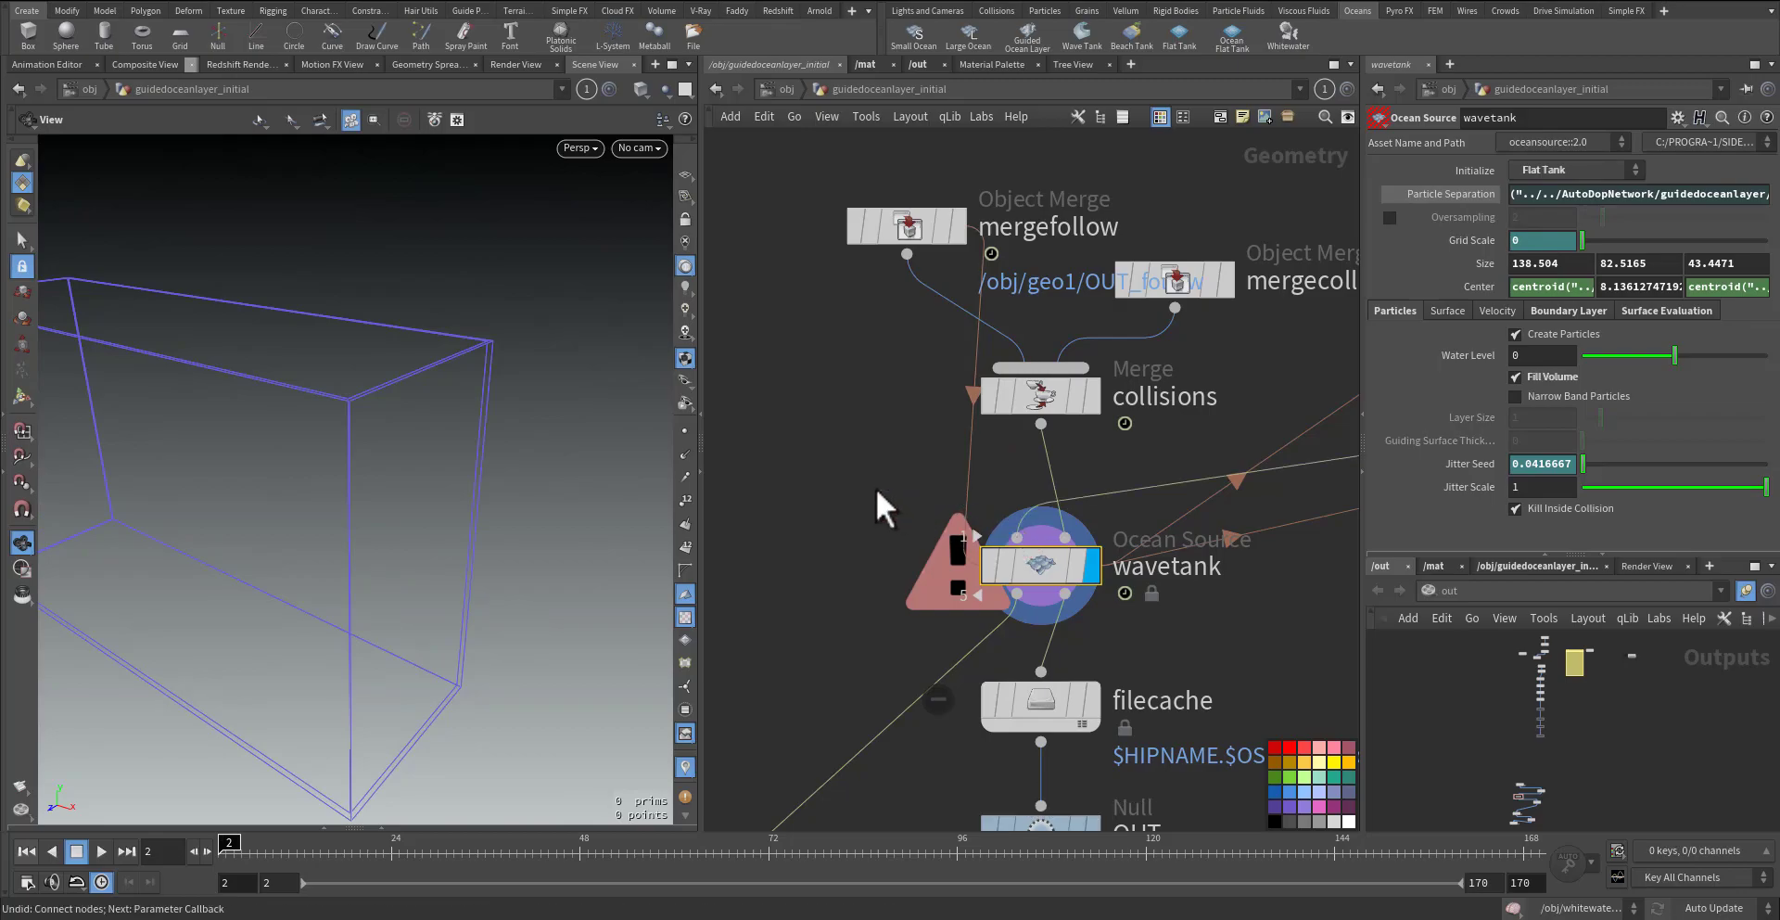
# - Reapply the Guided Ocean Layer preset to the wavetank node's Initialize setting
pyautogui.click(1587, 167)
pyautogui.click(1562, 234)
pyautogui.click(1561, 169)
pyautogui.click(1547, 200)
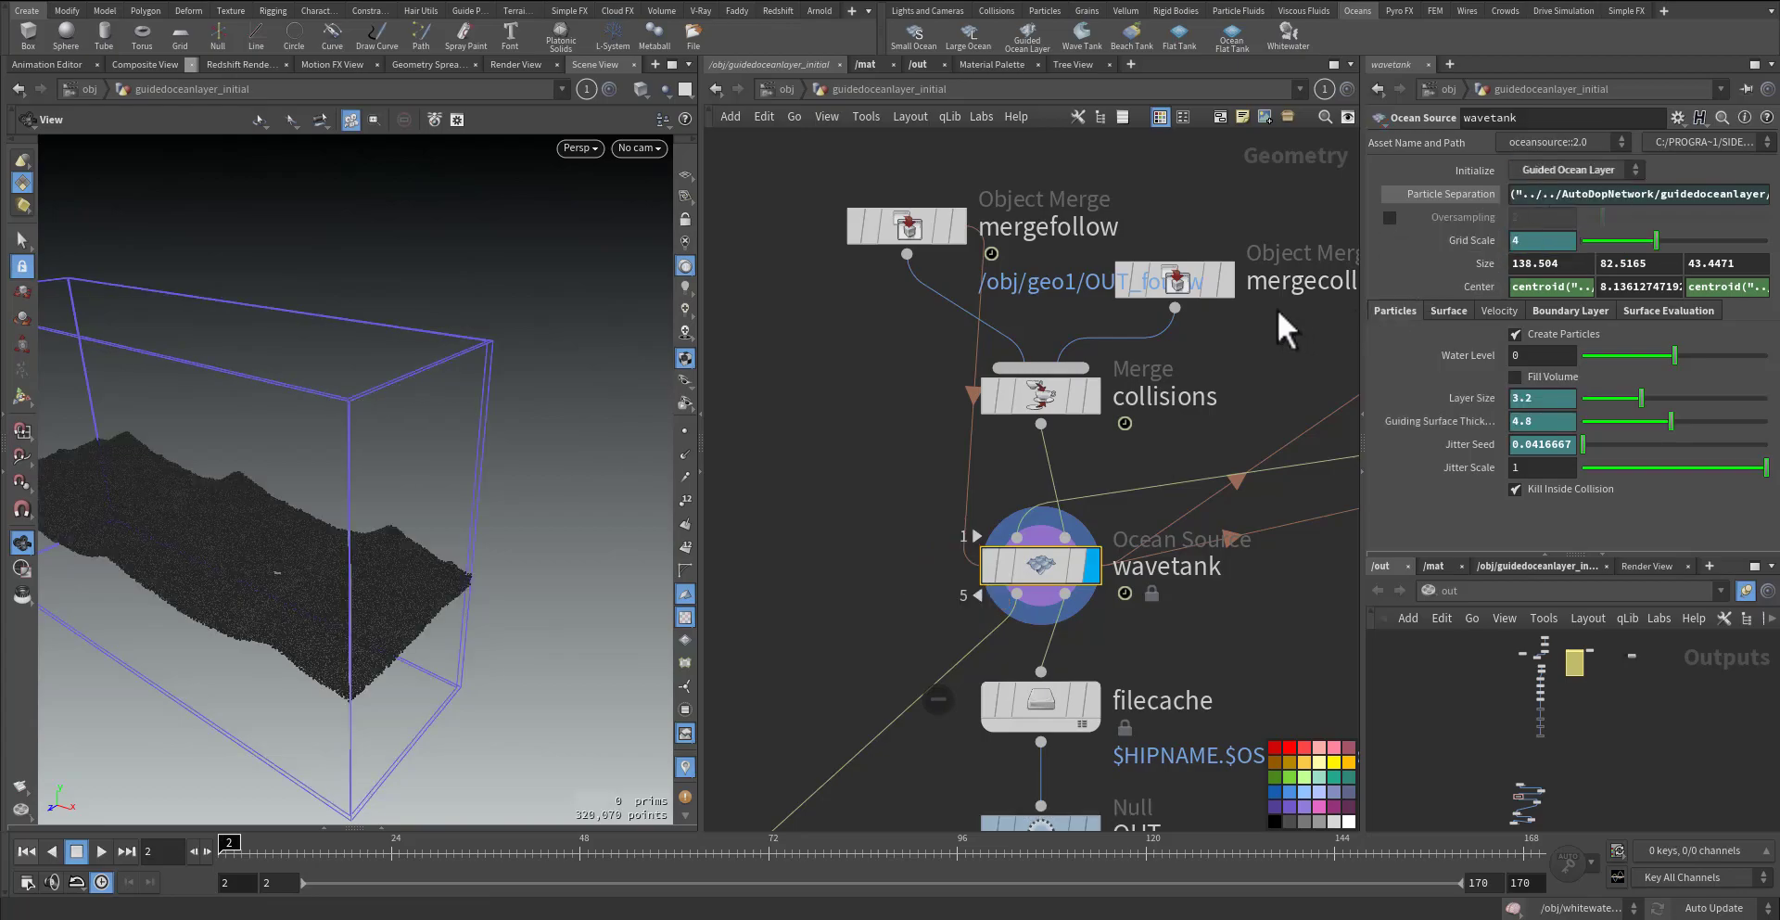
# - Enable Fill Volume and Narrow Band Particles in the wavetank's particle settings
pyautogui.moveTo(588, 556); pyautogui.dragTo(450, 452)
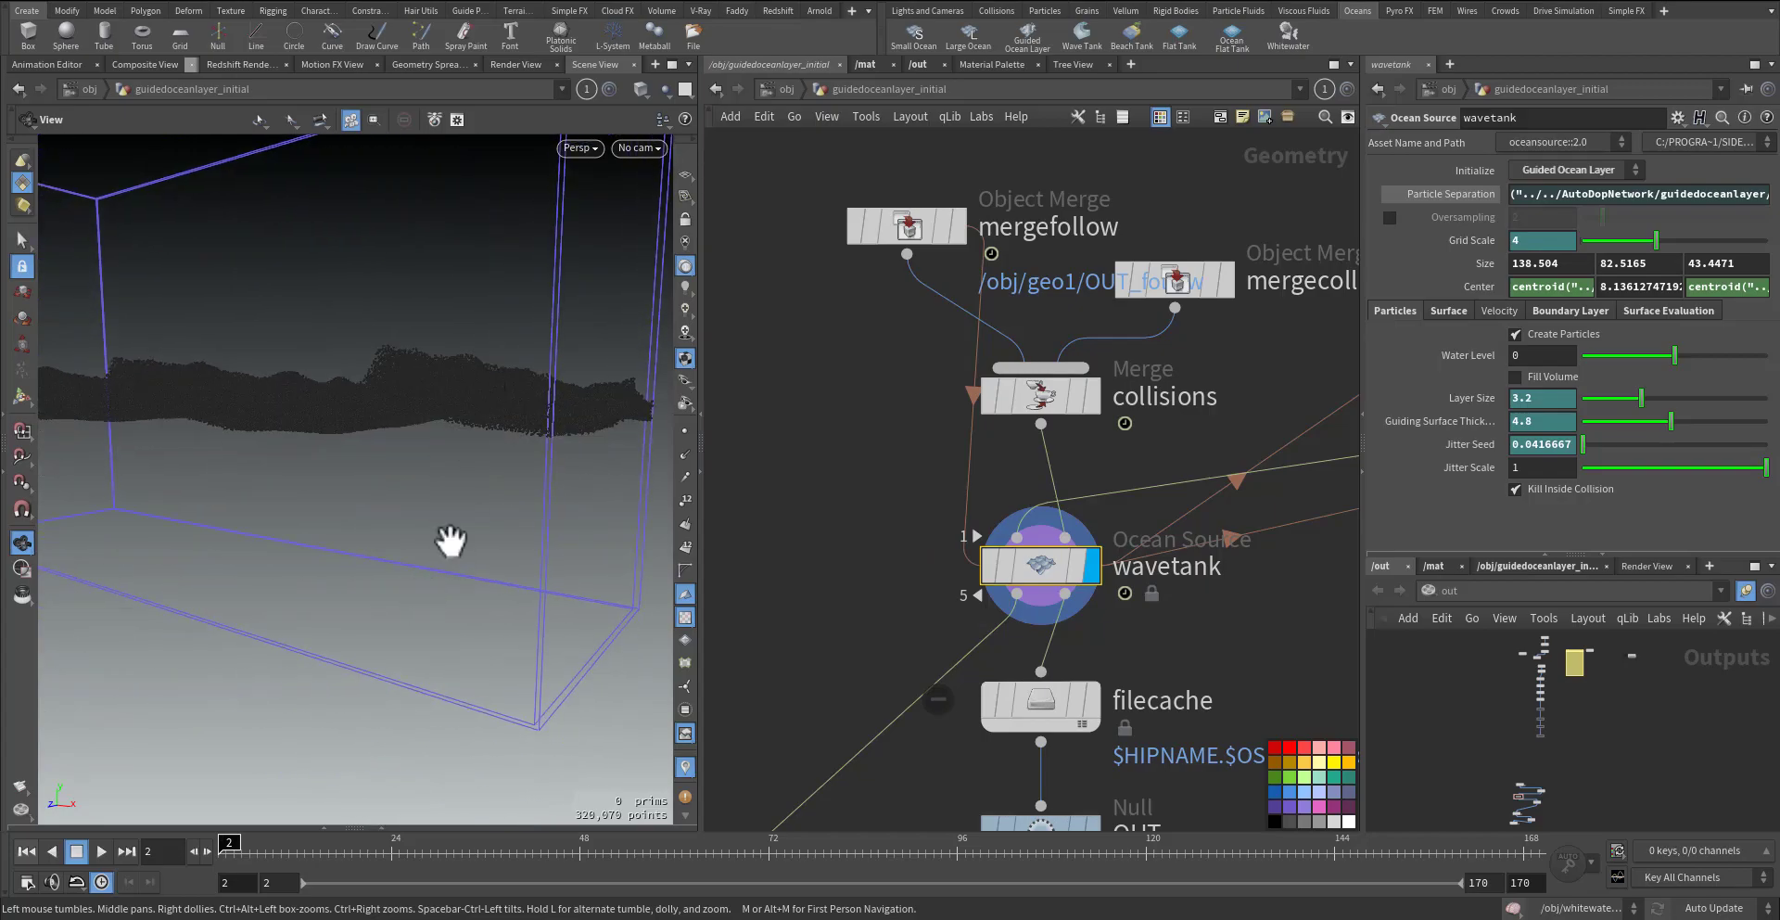
pyautogui.moveTo(410, 545); pyautogui.dragTo(495, 535)
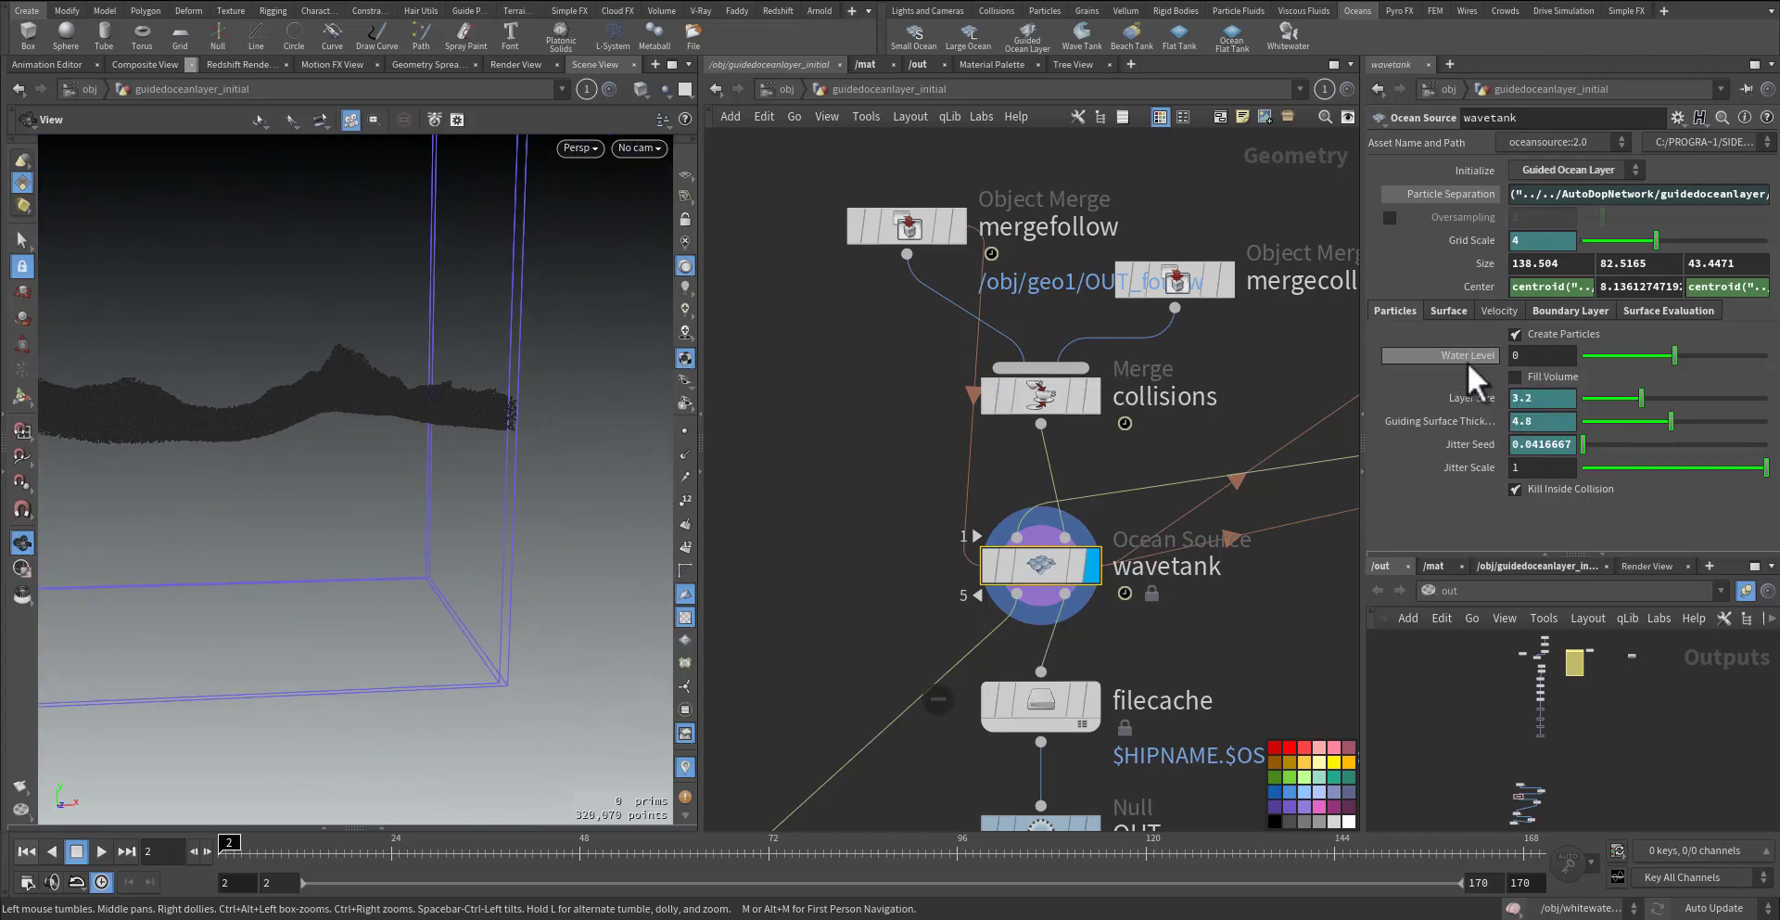
pyautogui.click(1448, 311)
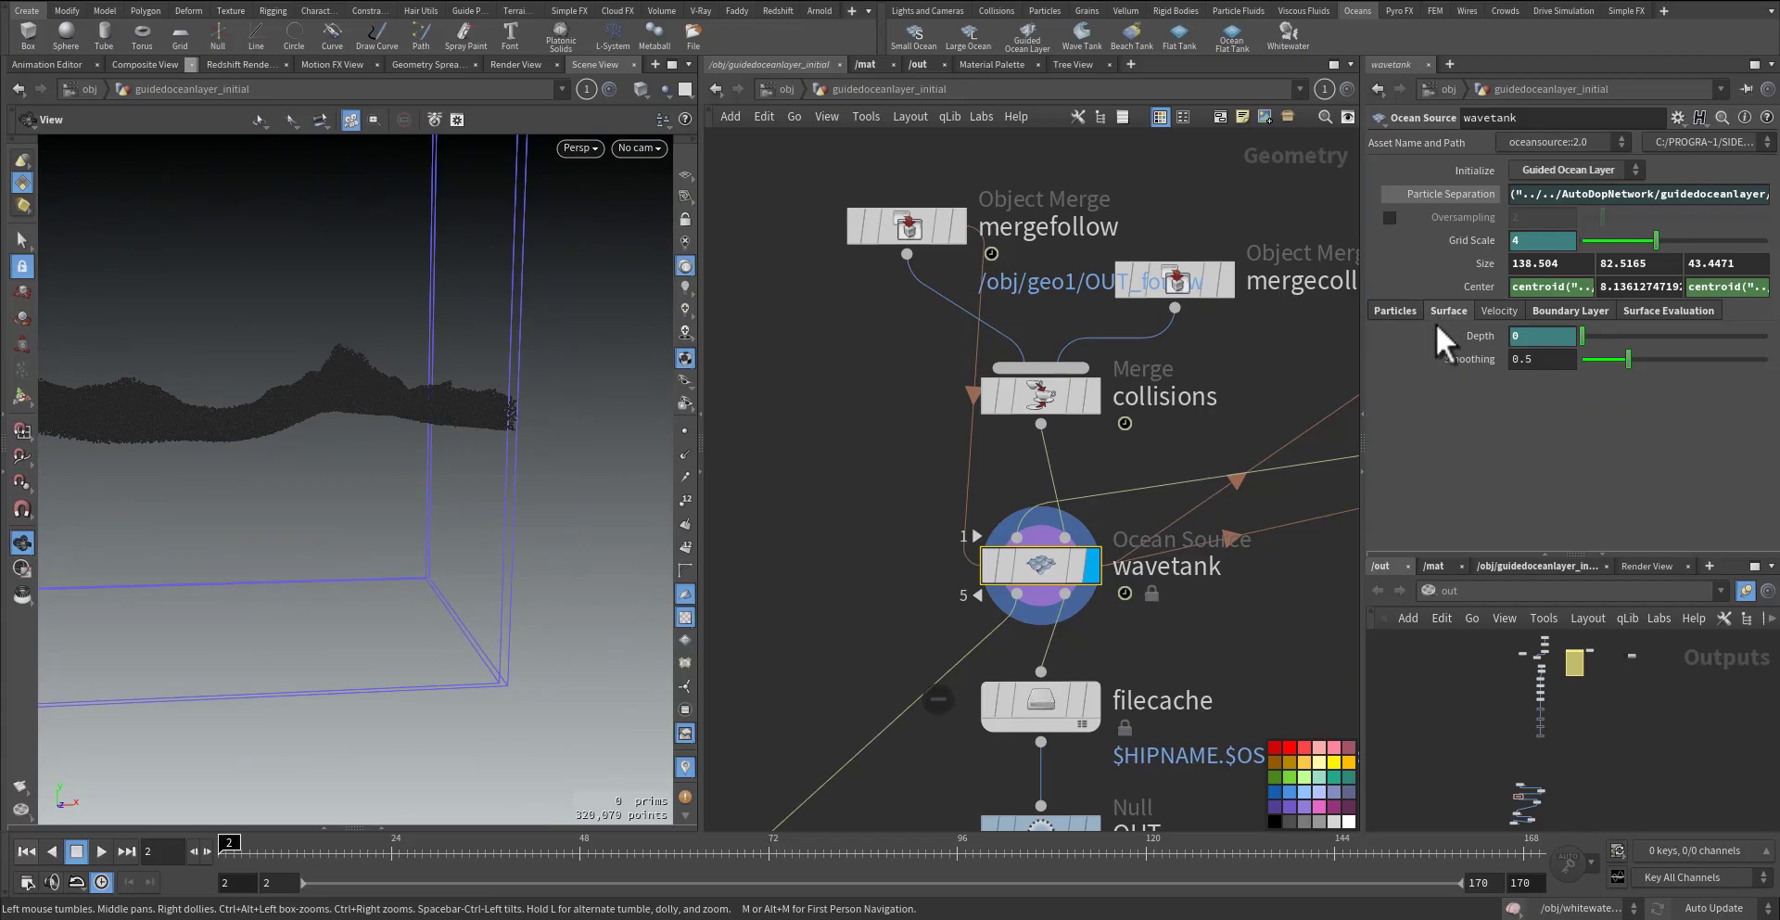
pyautogui.click(1394, 312)
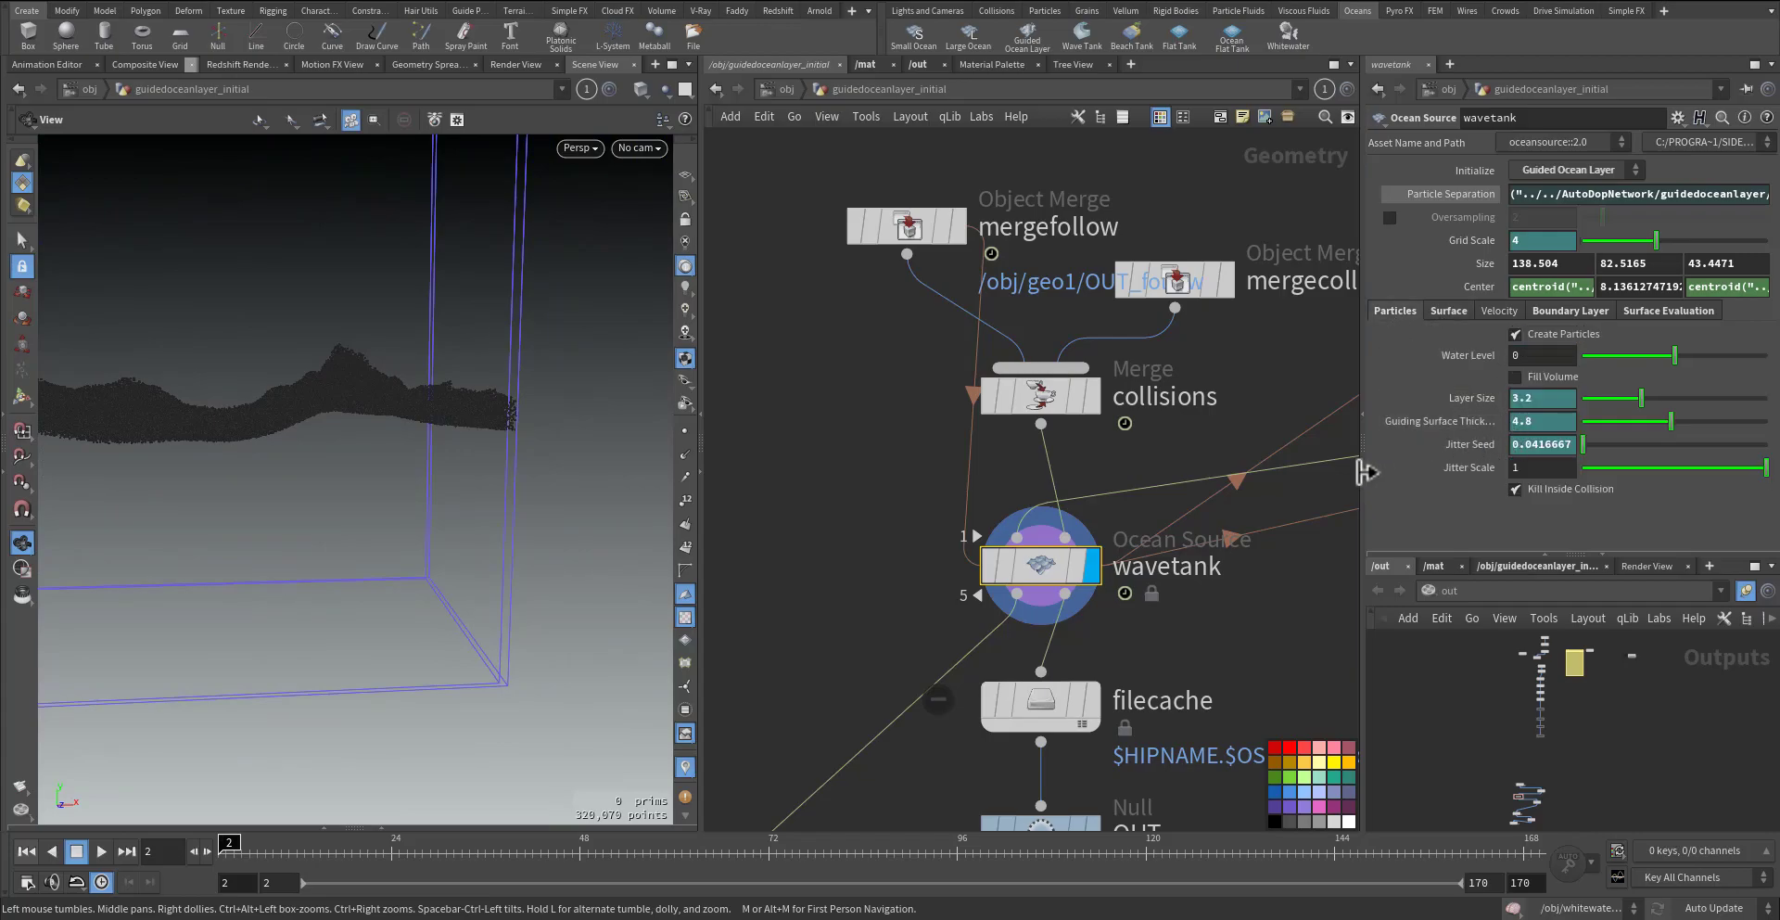
pyautogui.click(1553, 376)
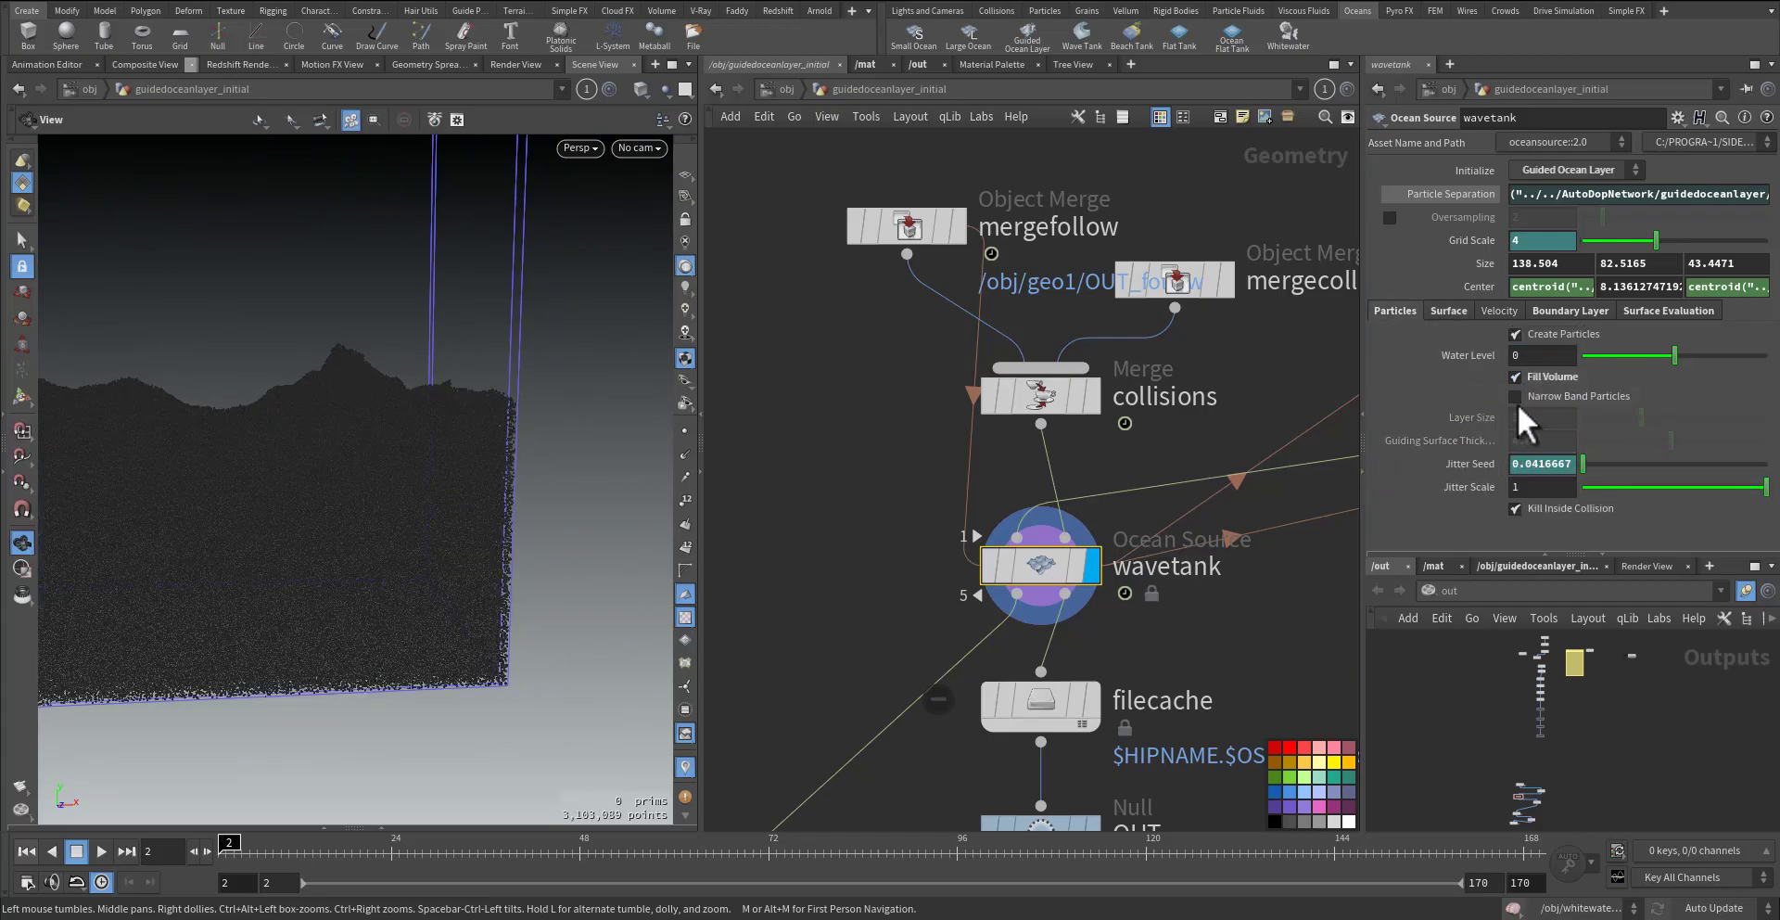
pyautogui.click(1516, 397)
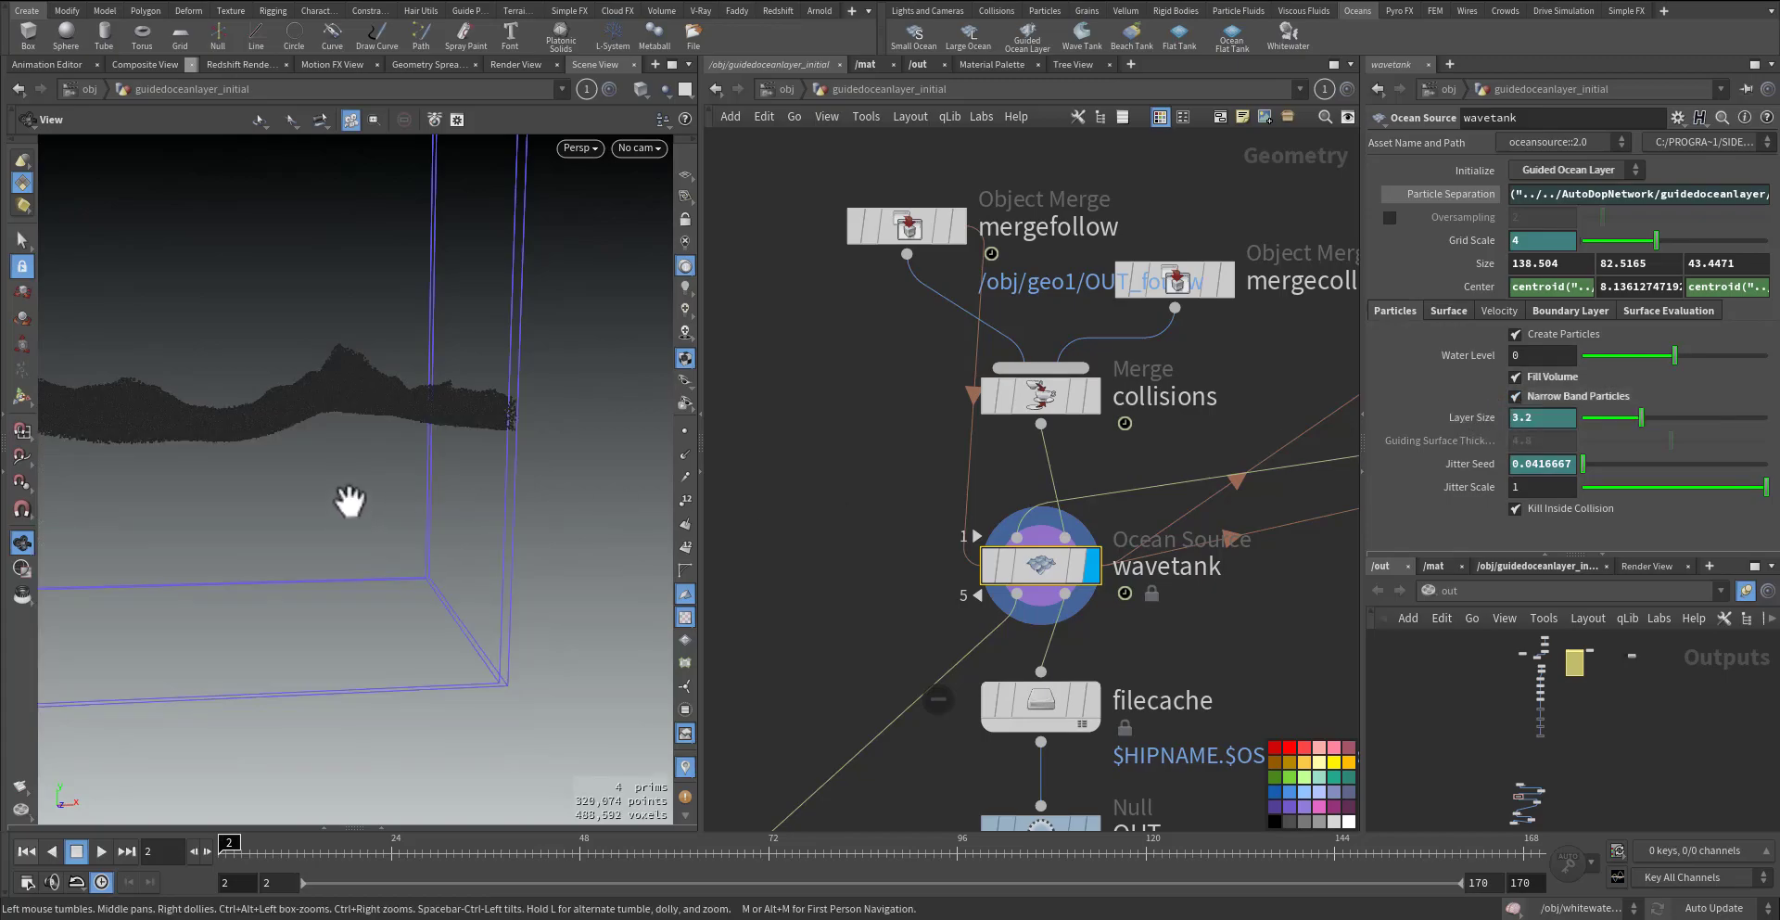
# - Turn off the wavetank's Narrow Band Particles to compare the fully filled volume, and turn it back on
pyautogui.moveTo(350, 502); pyautogui.dragTo(426, 419)
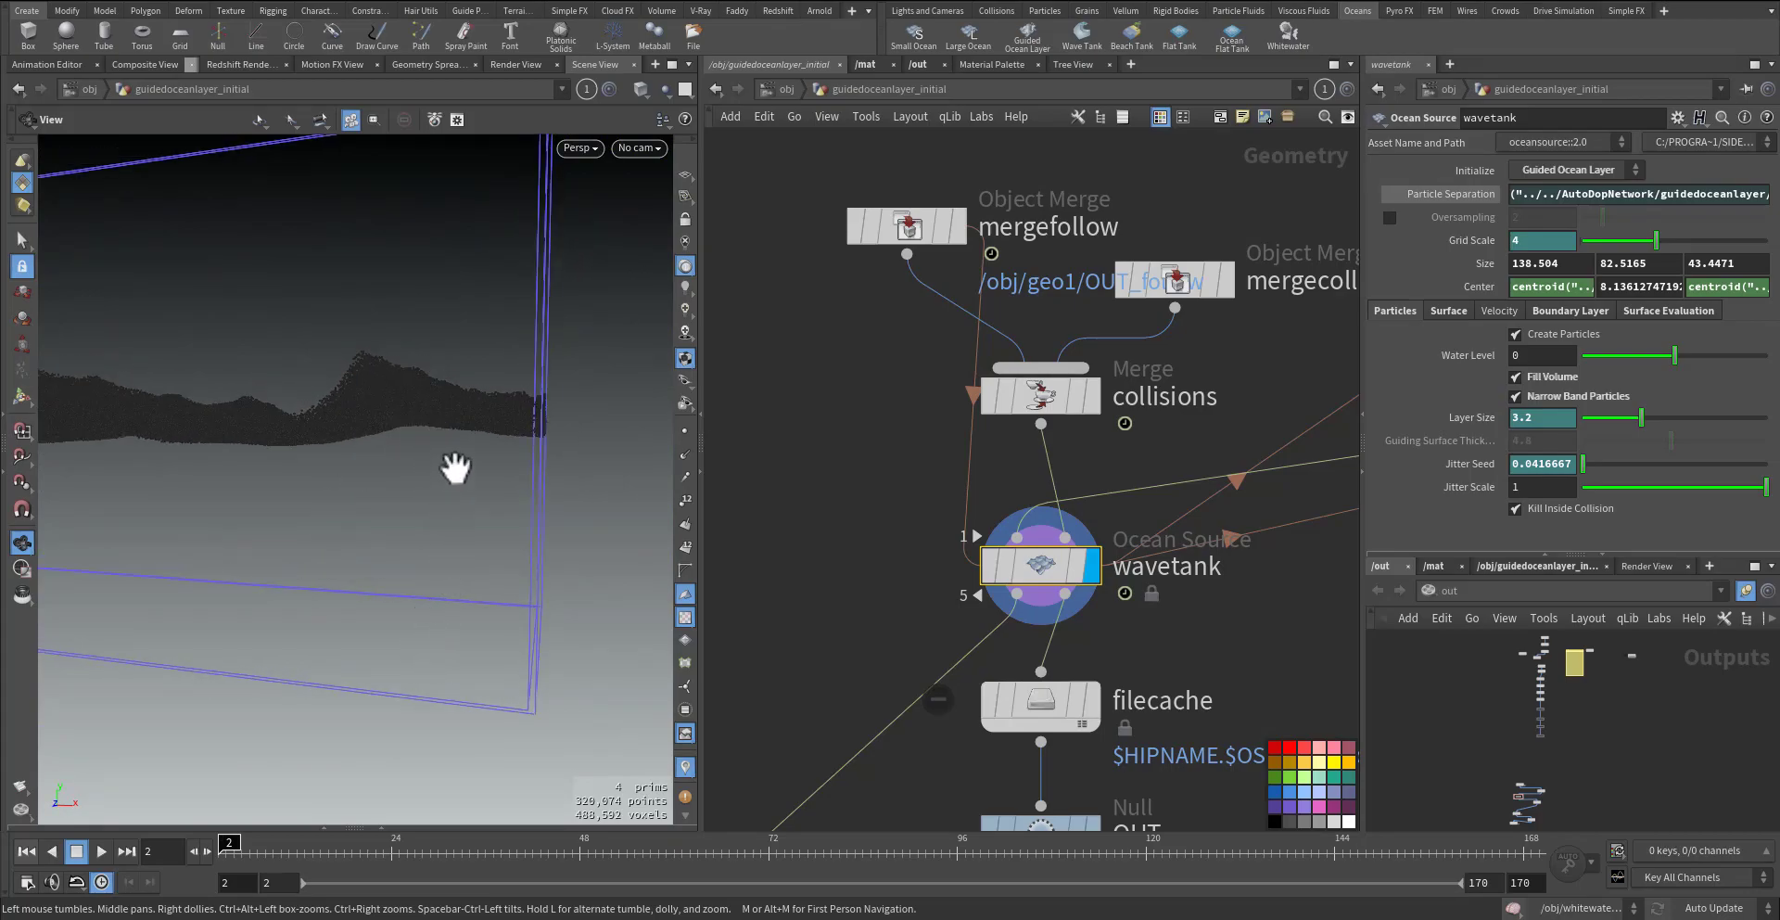
pyautogui.click(1516, 395)
pyautogui.moveTo(497, 516); pyautogui.dragTo(603, 787)
pyautogui.moveTo(469, 630); pyautogui.dragTo(408, 616)
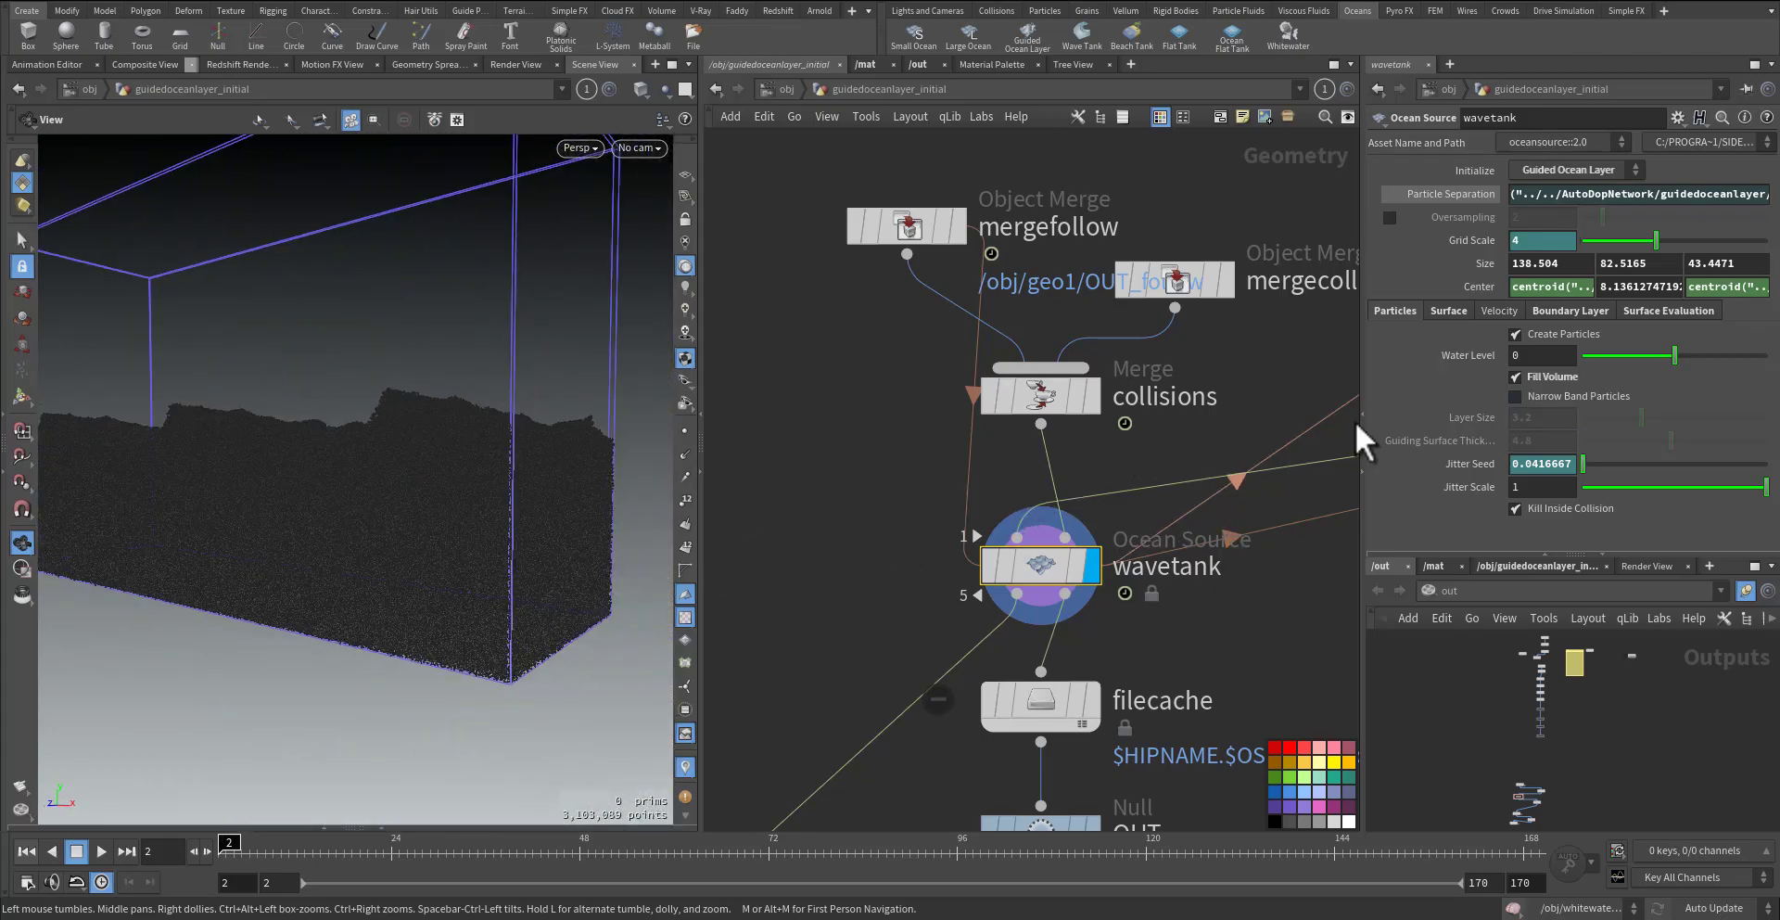
pyautogui.click(1549, 393)
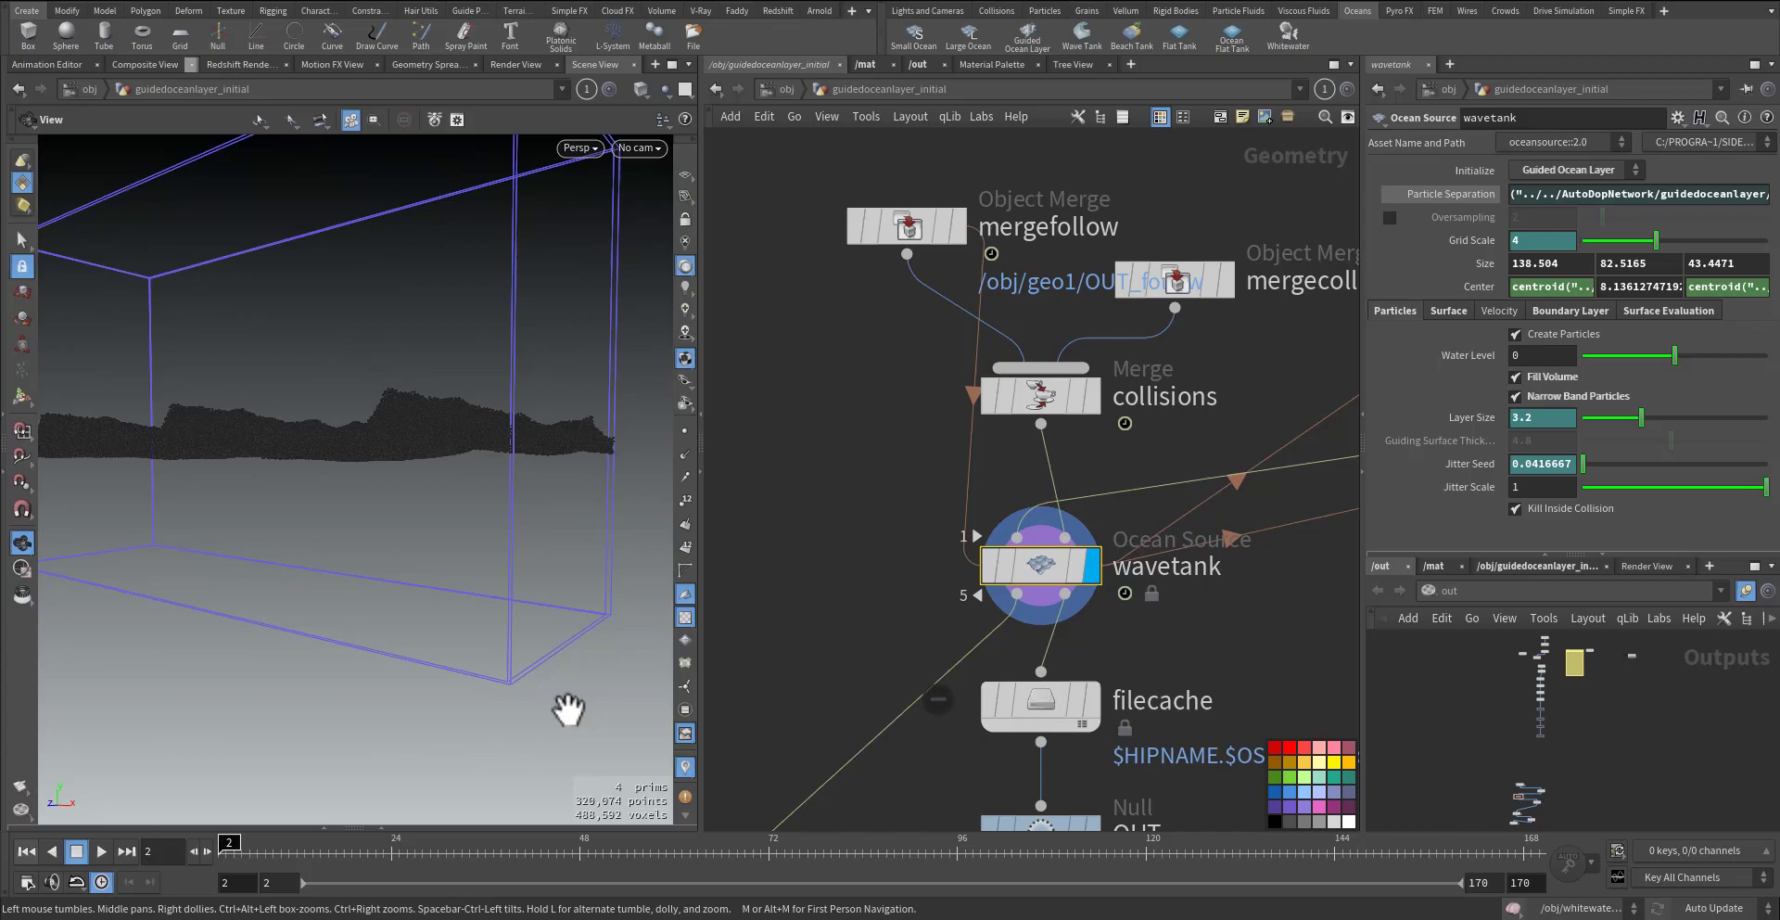
# - Try a Water Level of 1.02 on the wavetank, and reset it to its default
pyautogui.moveTo(524, 742); pyautogui.dragTo(479, 508)
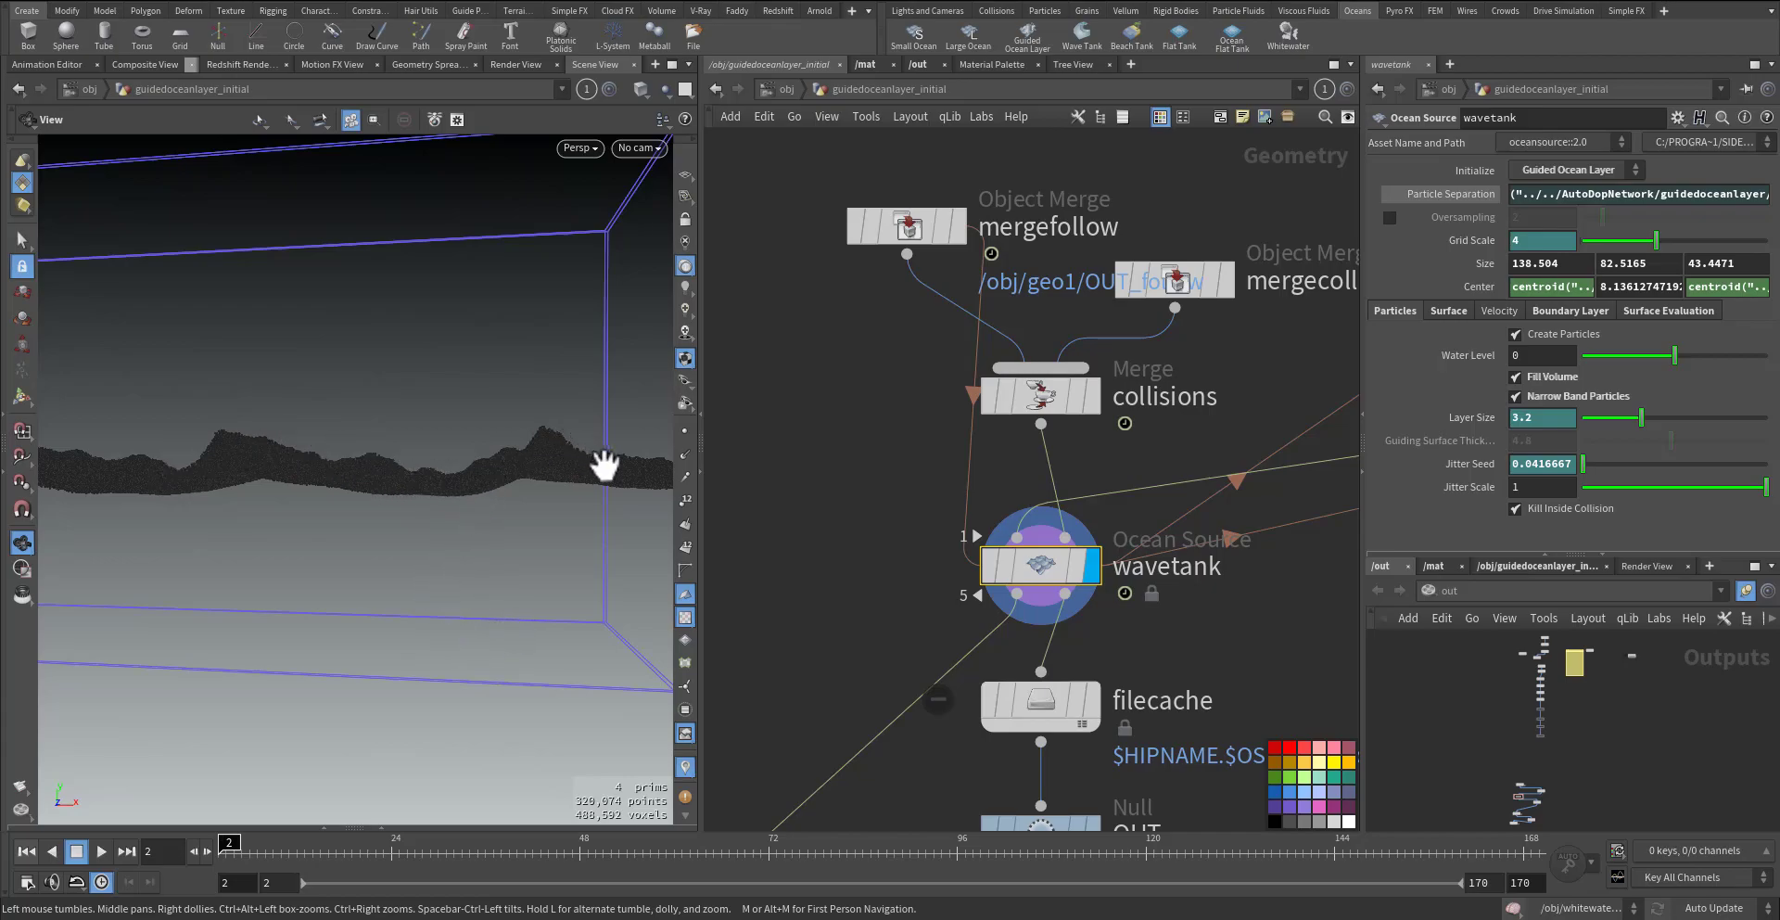
pyautogui.moveTo(576, 456); pyautogui.dragTo(481, 520)
pyautogui.moveTo(503, 506); pyautogui.dragTo(397, 525, button='middle')
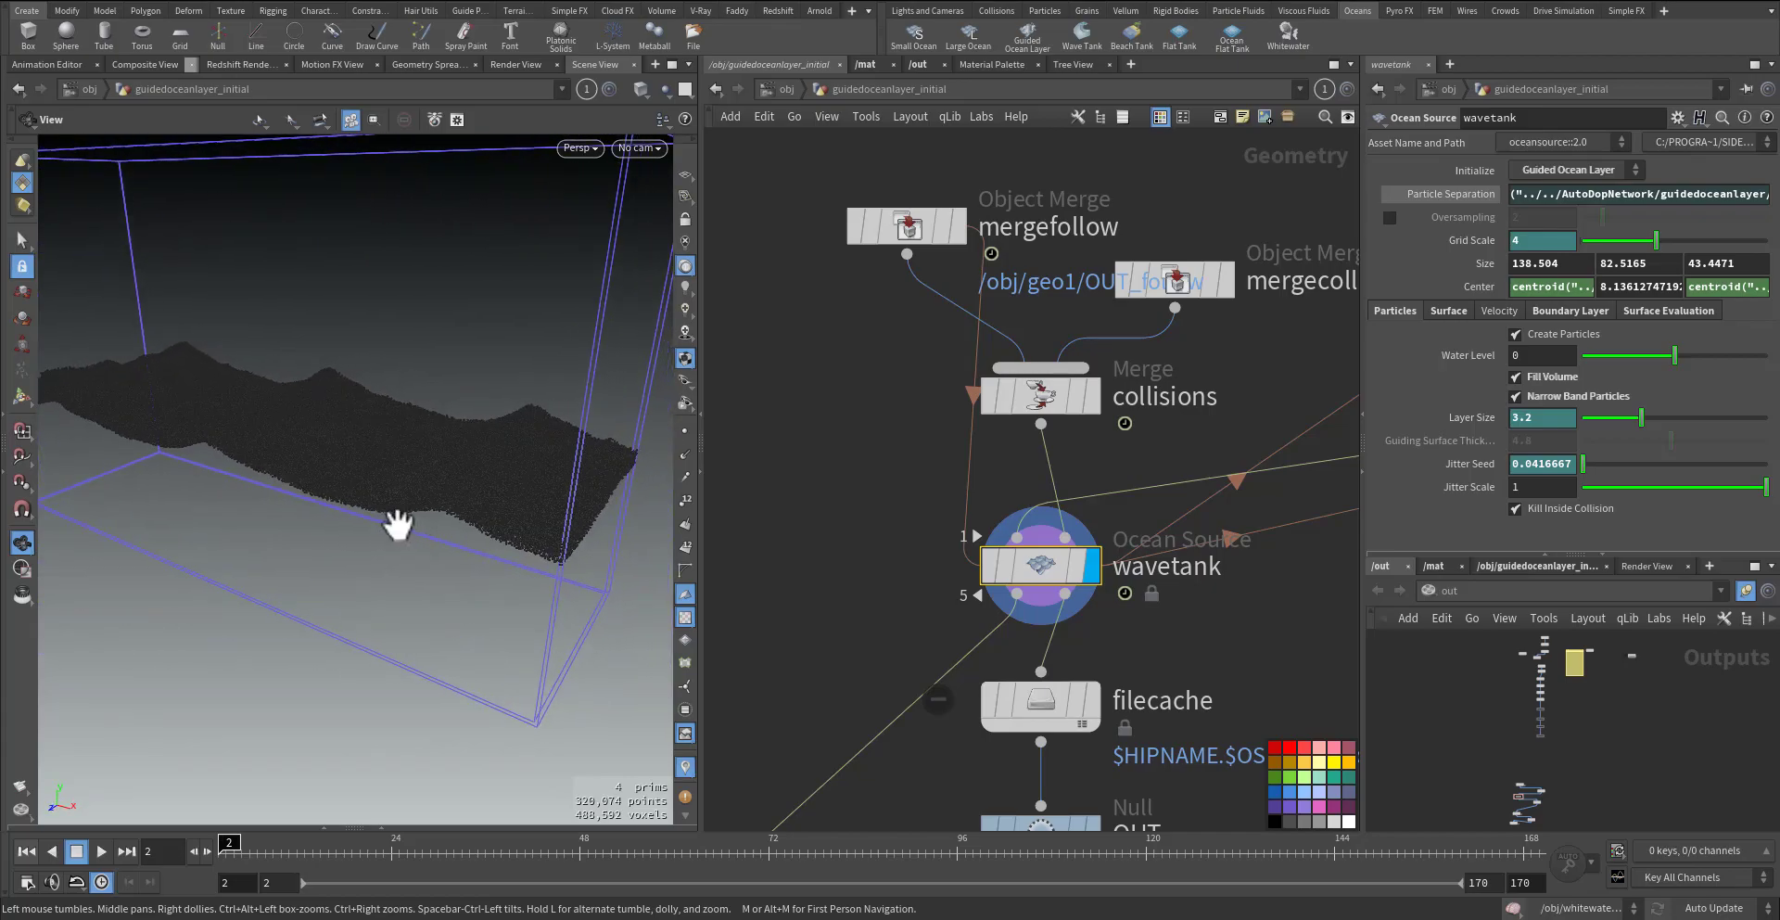
pyautogui.moveTo(397, 525); pyautogui.dragTo(482, 505, button='right')
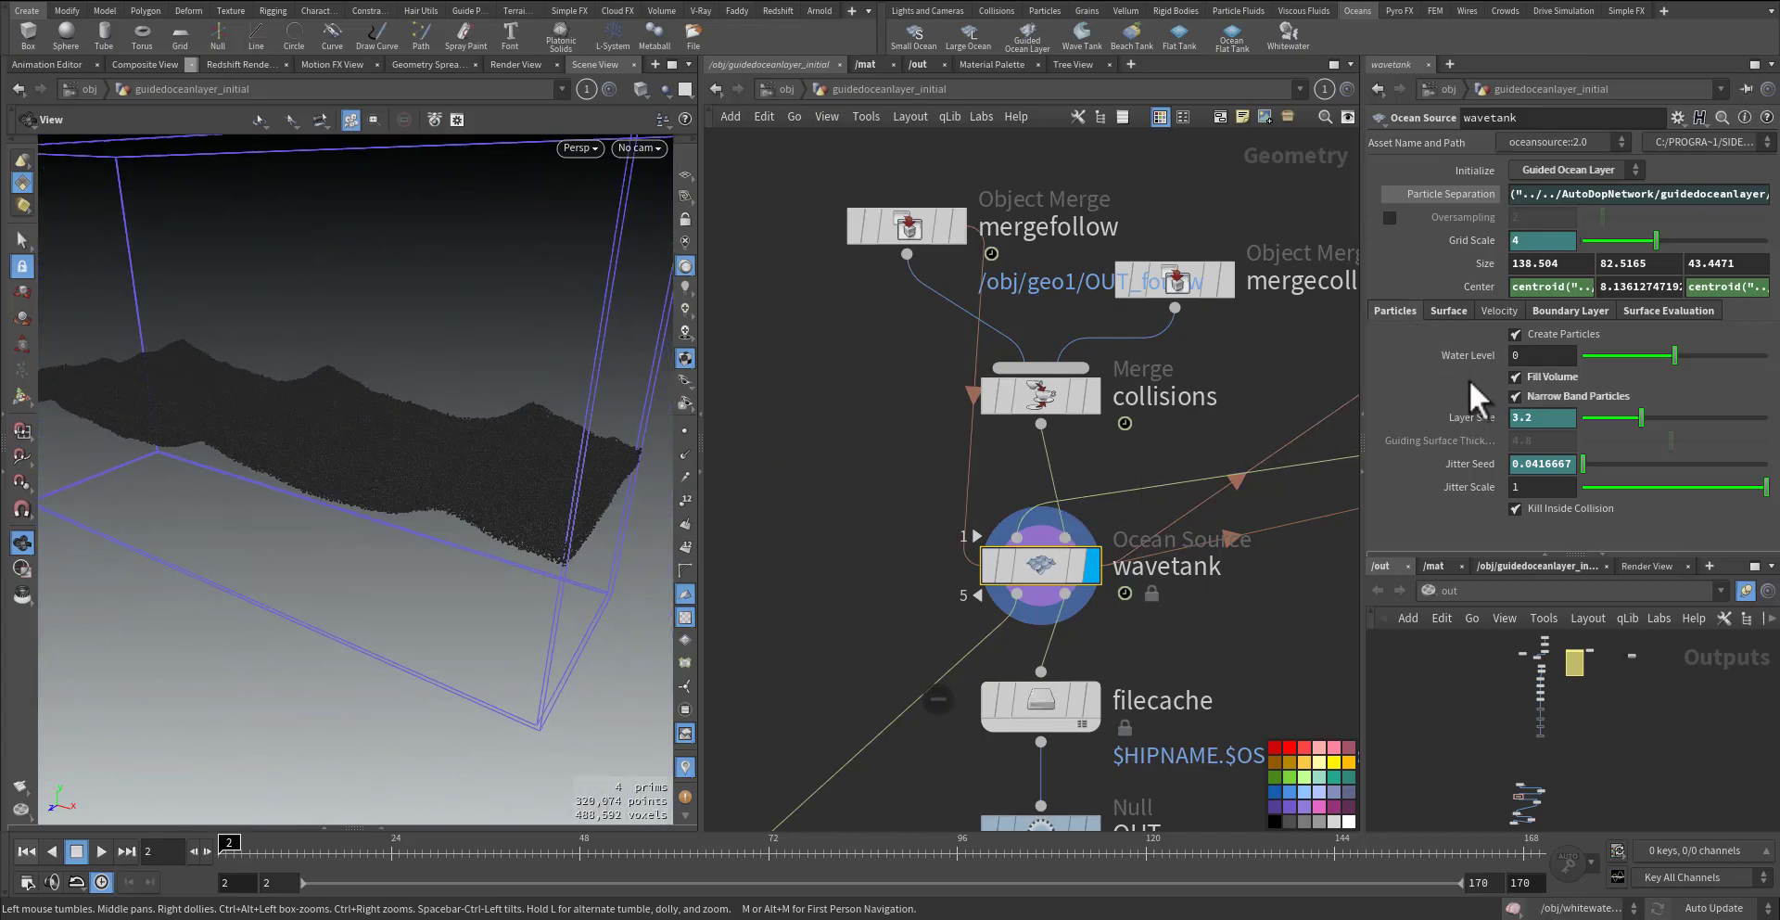
pyautogui.moveTo(1672, 354); pyautogui.dragTo(1721, 354)
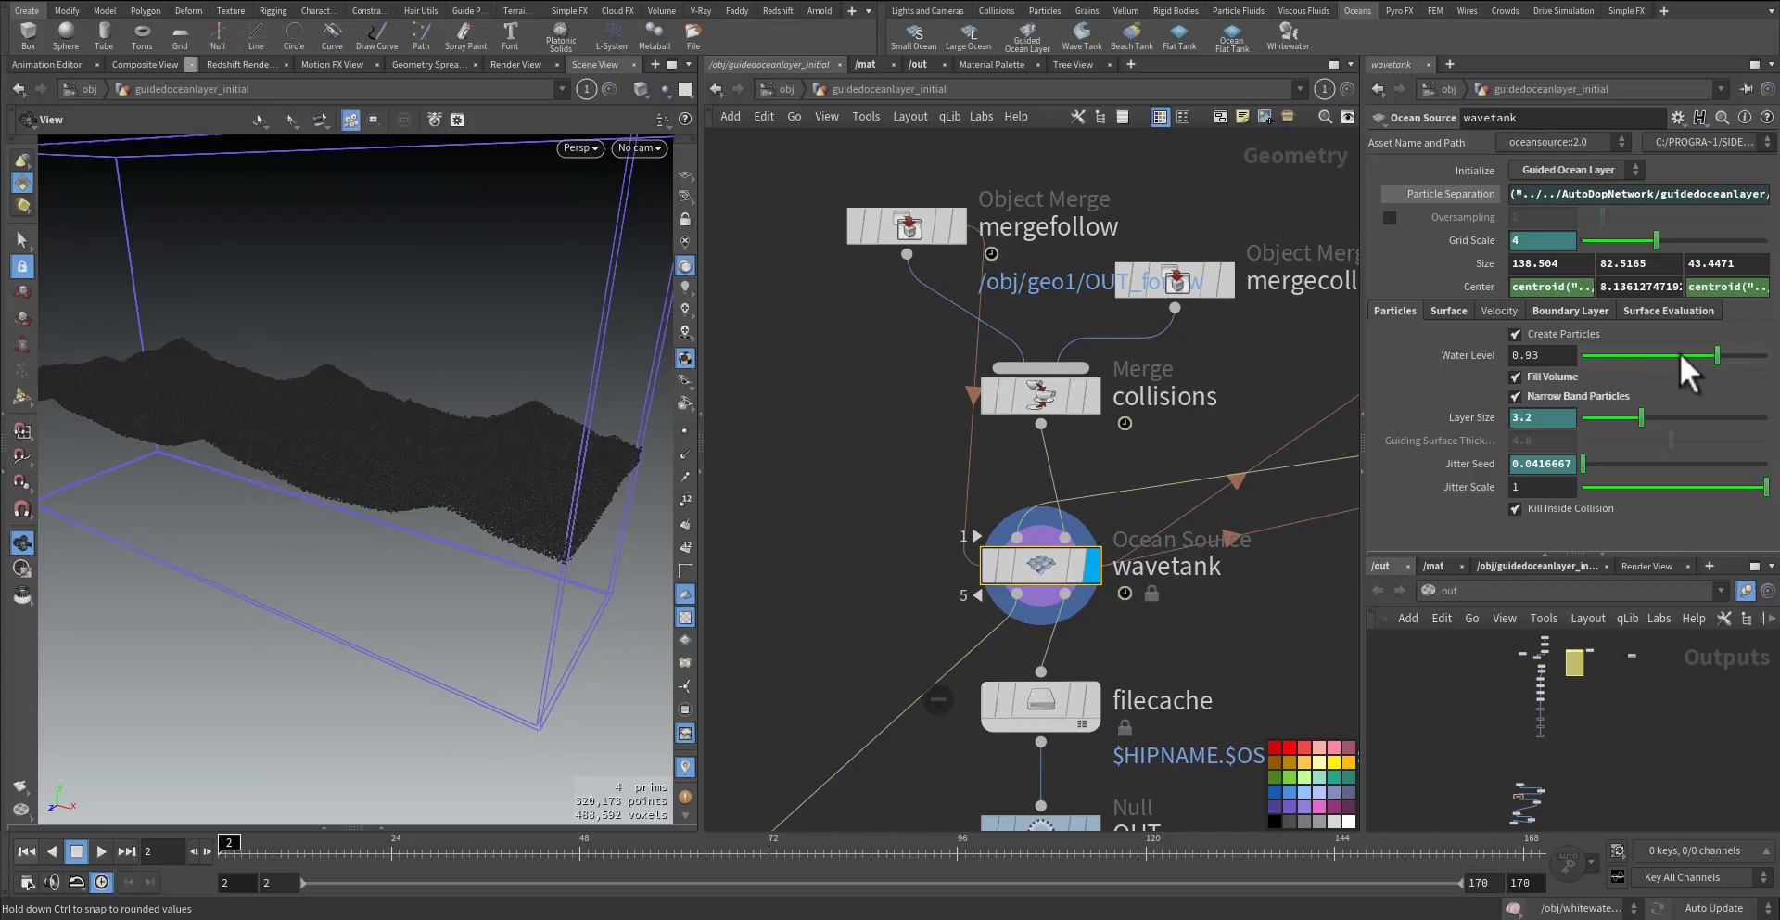
pyautogui.keyDown('ctrl'); pyautogui.middleClick(1482, 353); pyautogui.keyUp('ctrl')
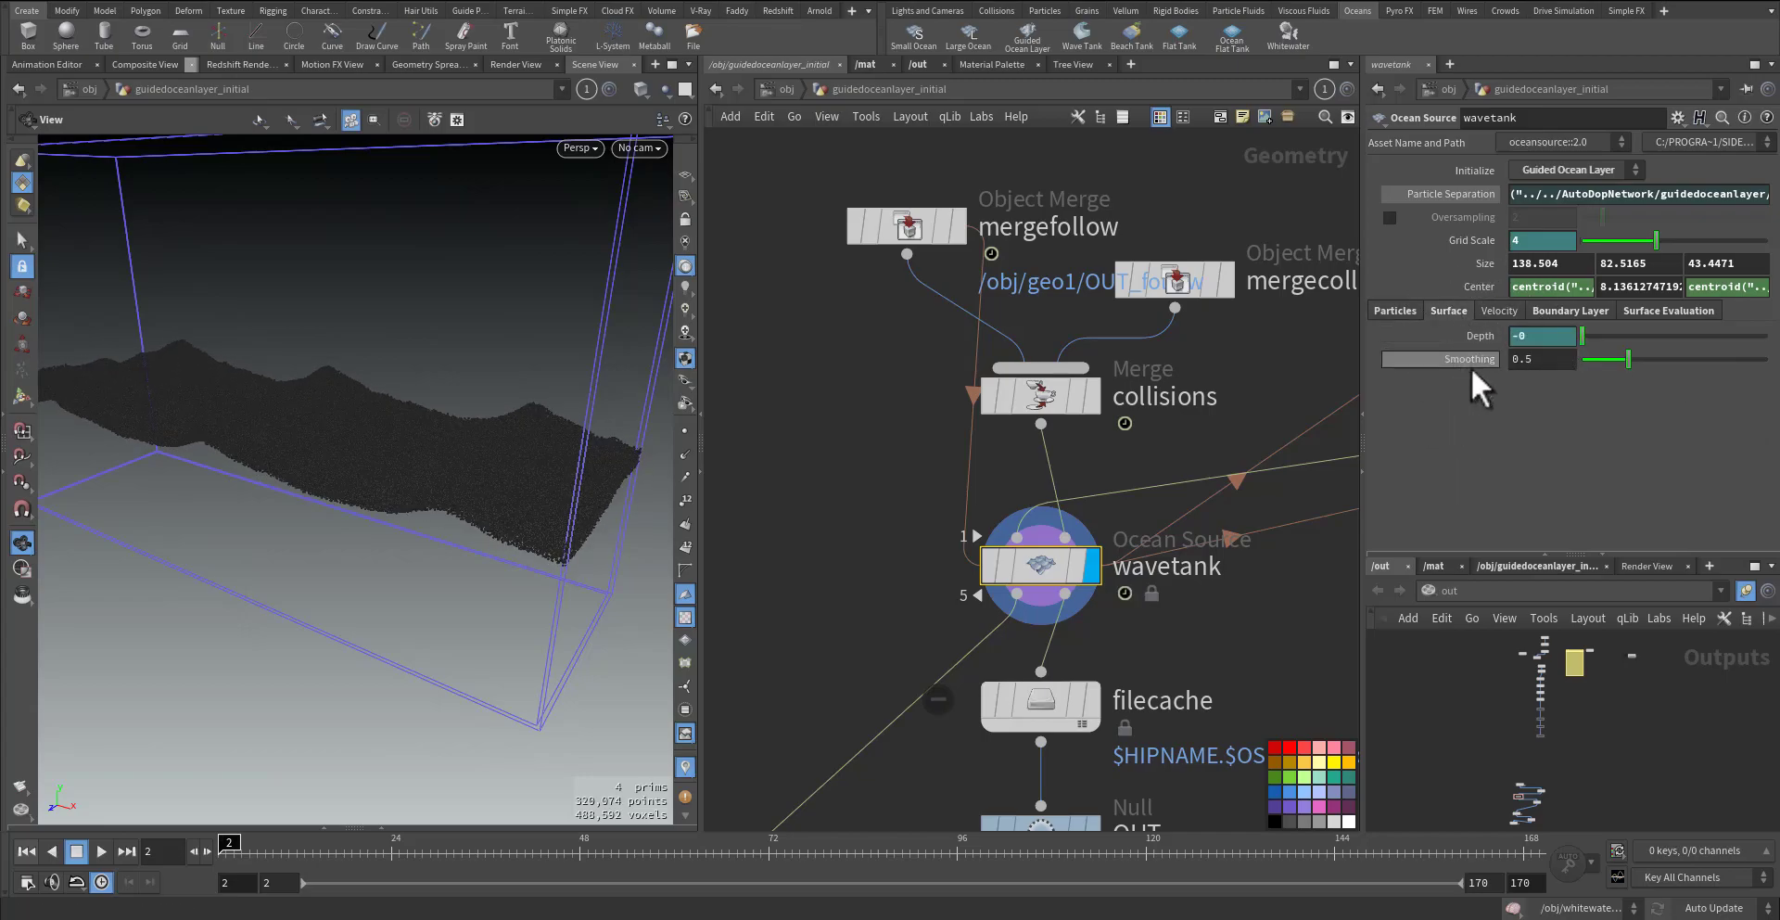
# - Review the wavetank's Velocity, Boundary Layer and Surface Evaluation settings
pyautogui.click(1480, 313)
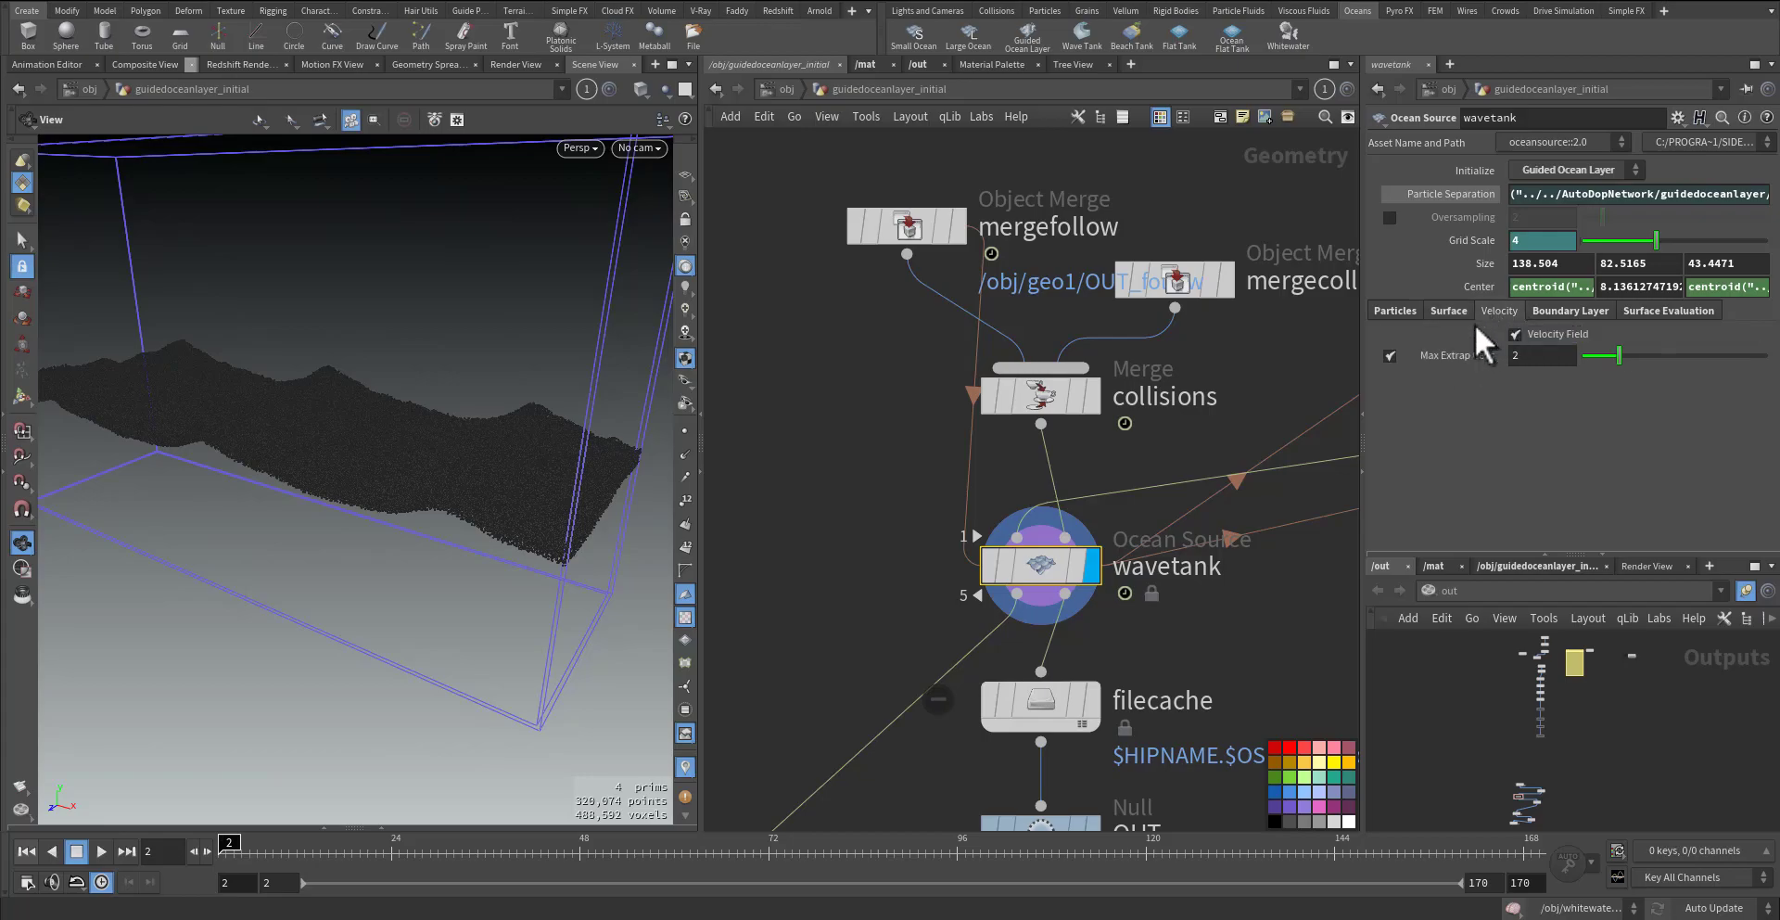
pyautogui.click(1569, 312)
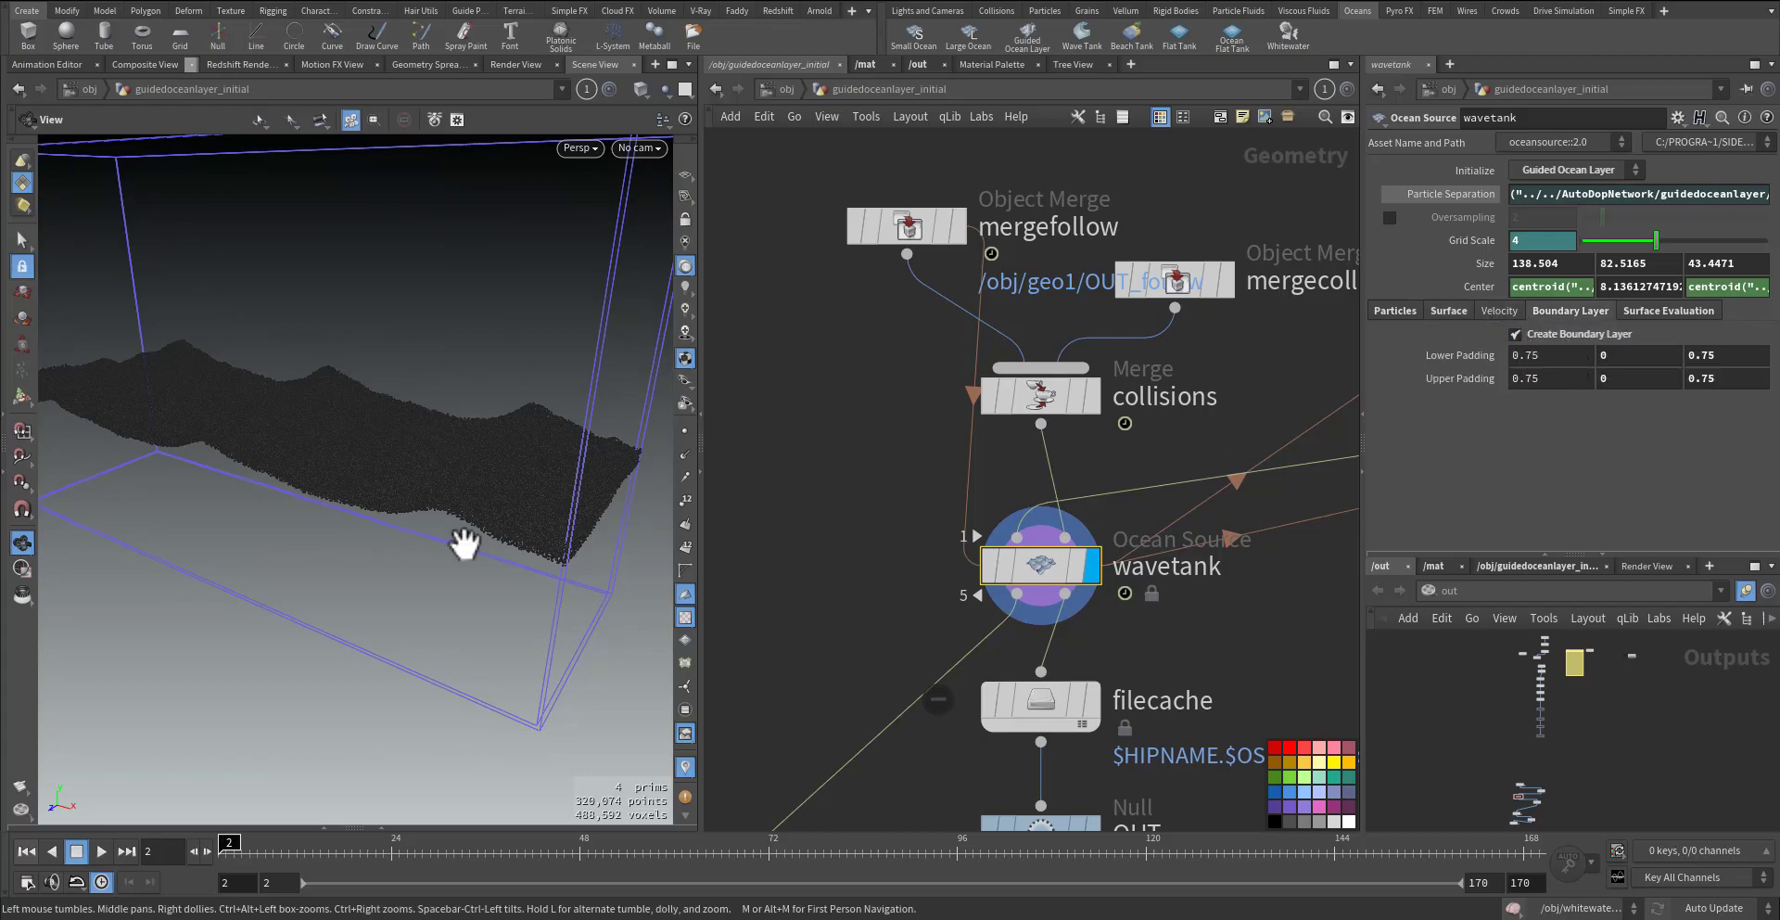
pyautogui.moveTo(465, 538); pyautogui.dragTo(616, 620)
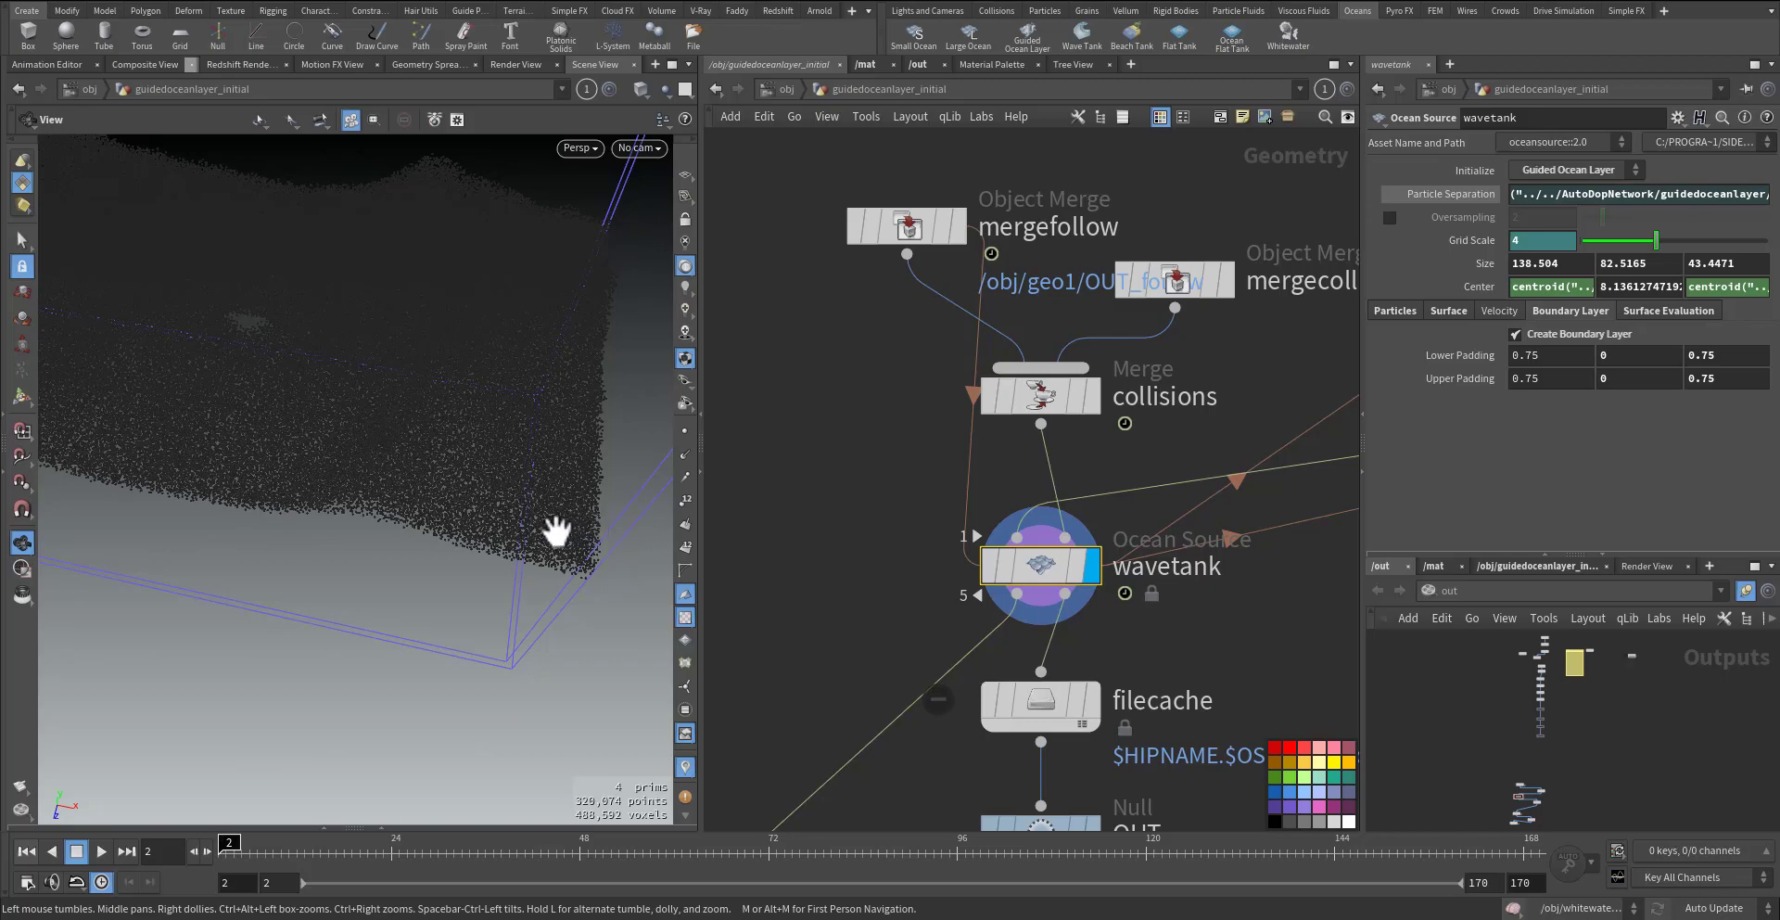
pyautogui.click(1649, 313)
# - Inspect the node info of the OUT null and the wavetank to compare their particles and volumes
pyautogui.moveTo(1253, 633); pyautogui.dragTo(1223, 319, button='middle')
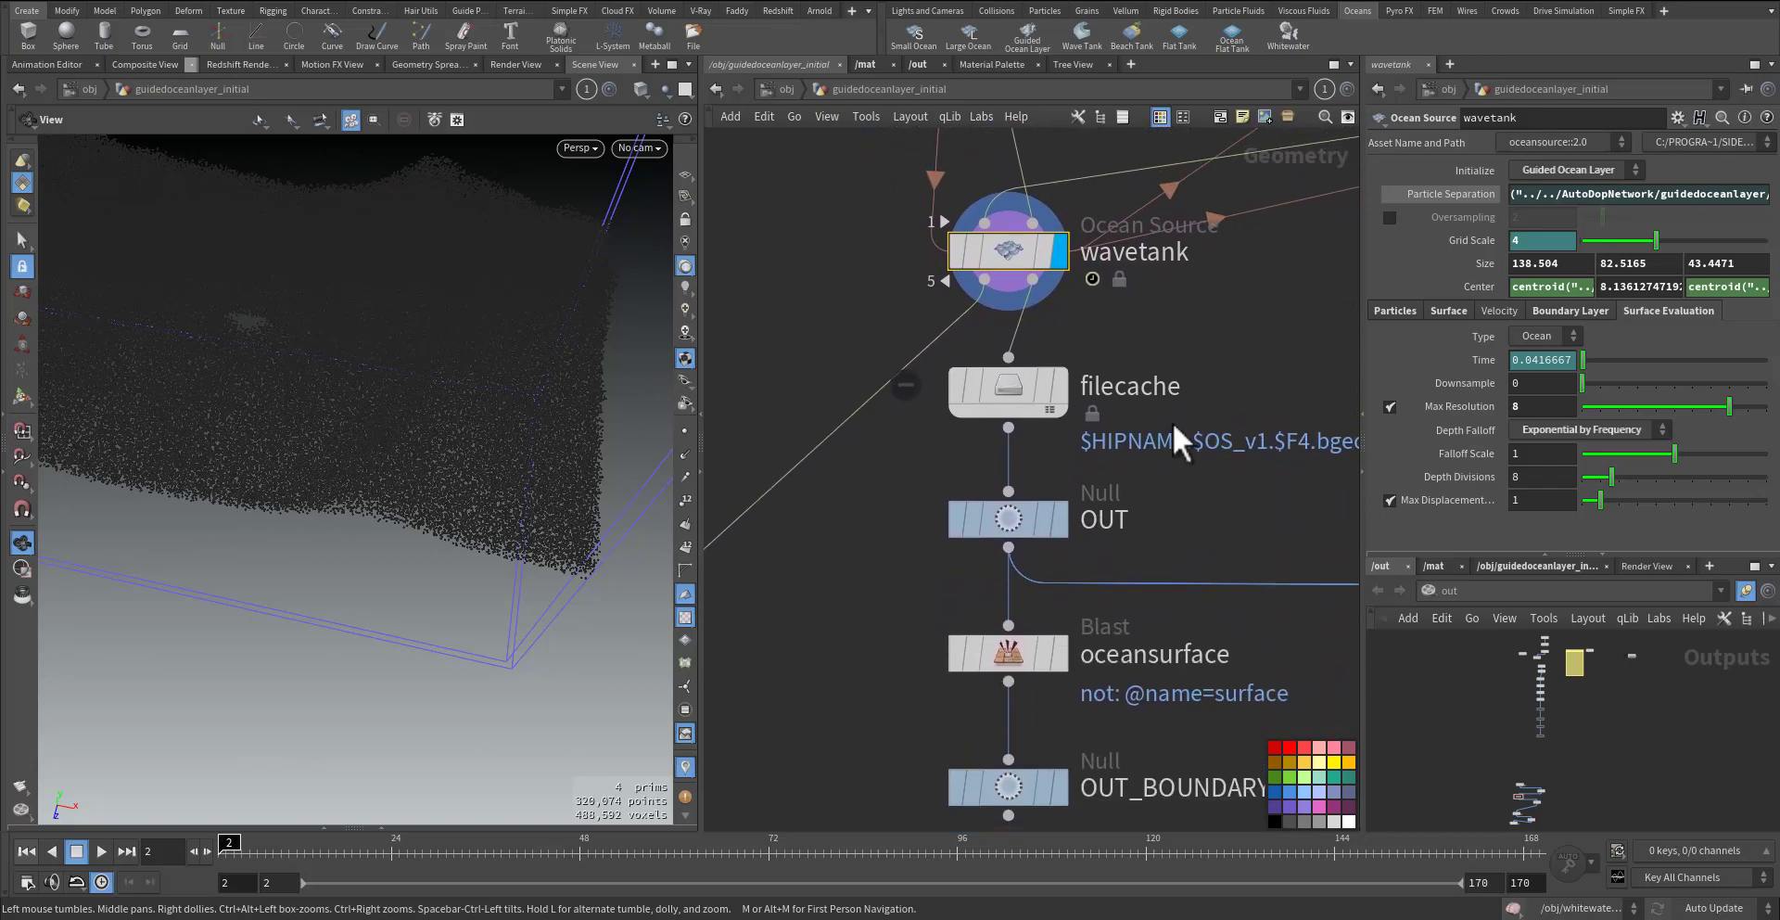
pyautogui.moveTo(1193, 568); pyautogui.dragTo(1182, 501, button='middle')
pyautogui.middleClick(995, 448)
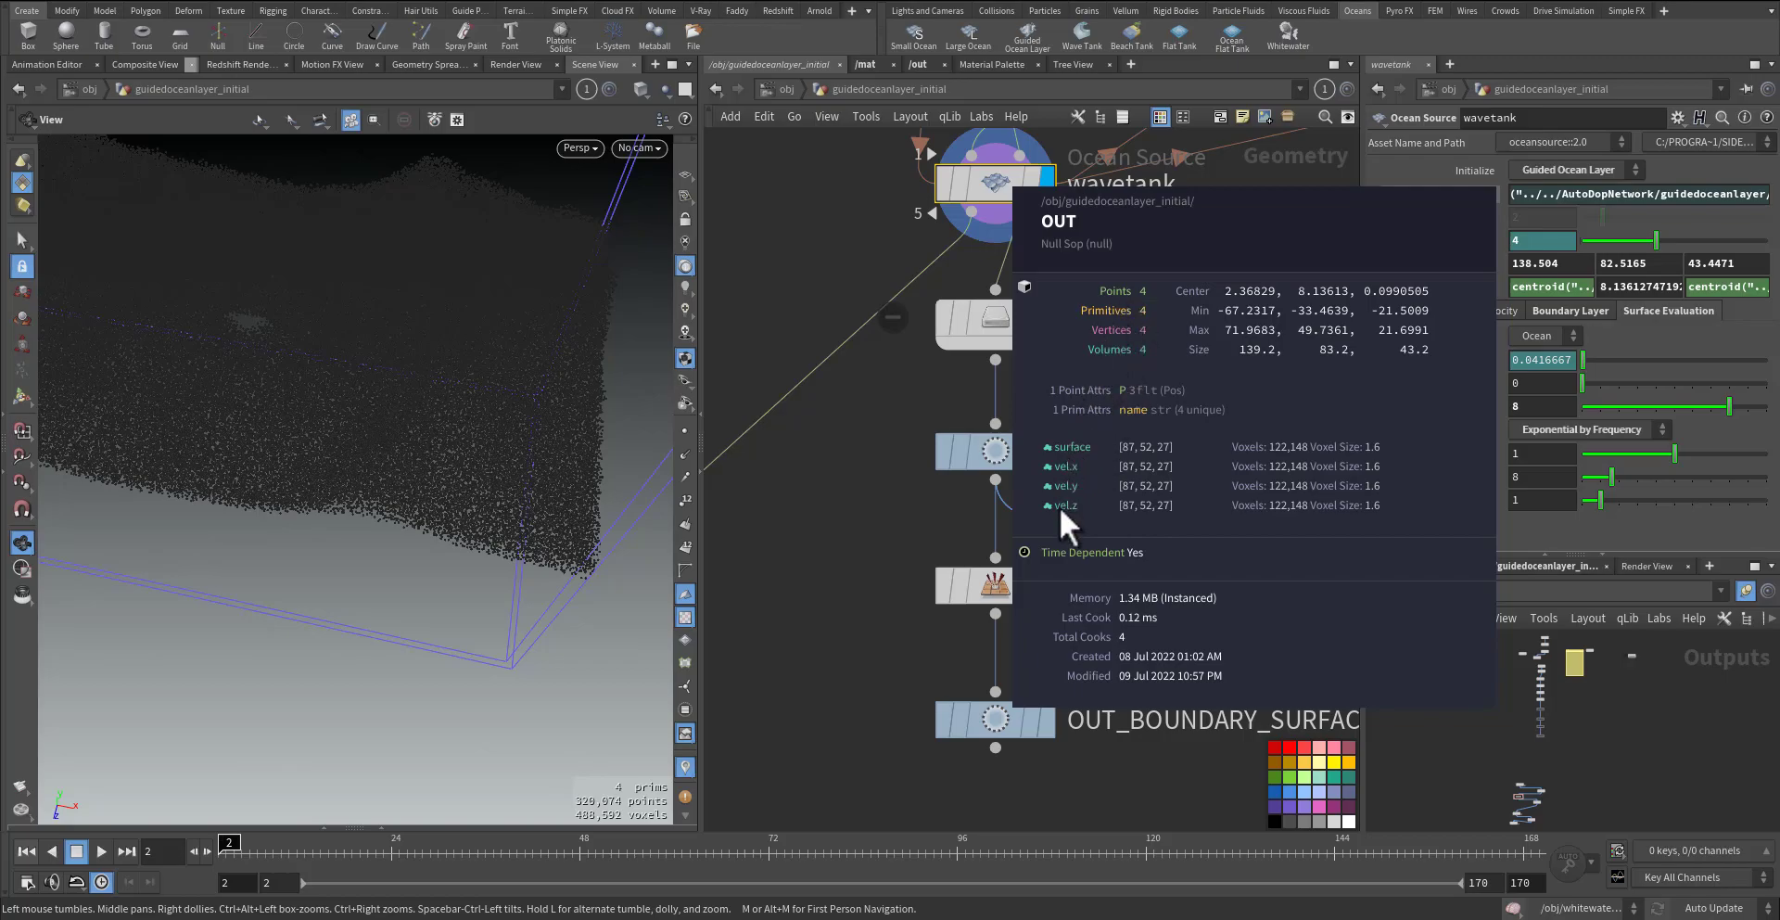
pyautogui.moveTo(910, 465); pyautogui.dragTo(1002, 588, button='middle')
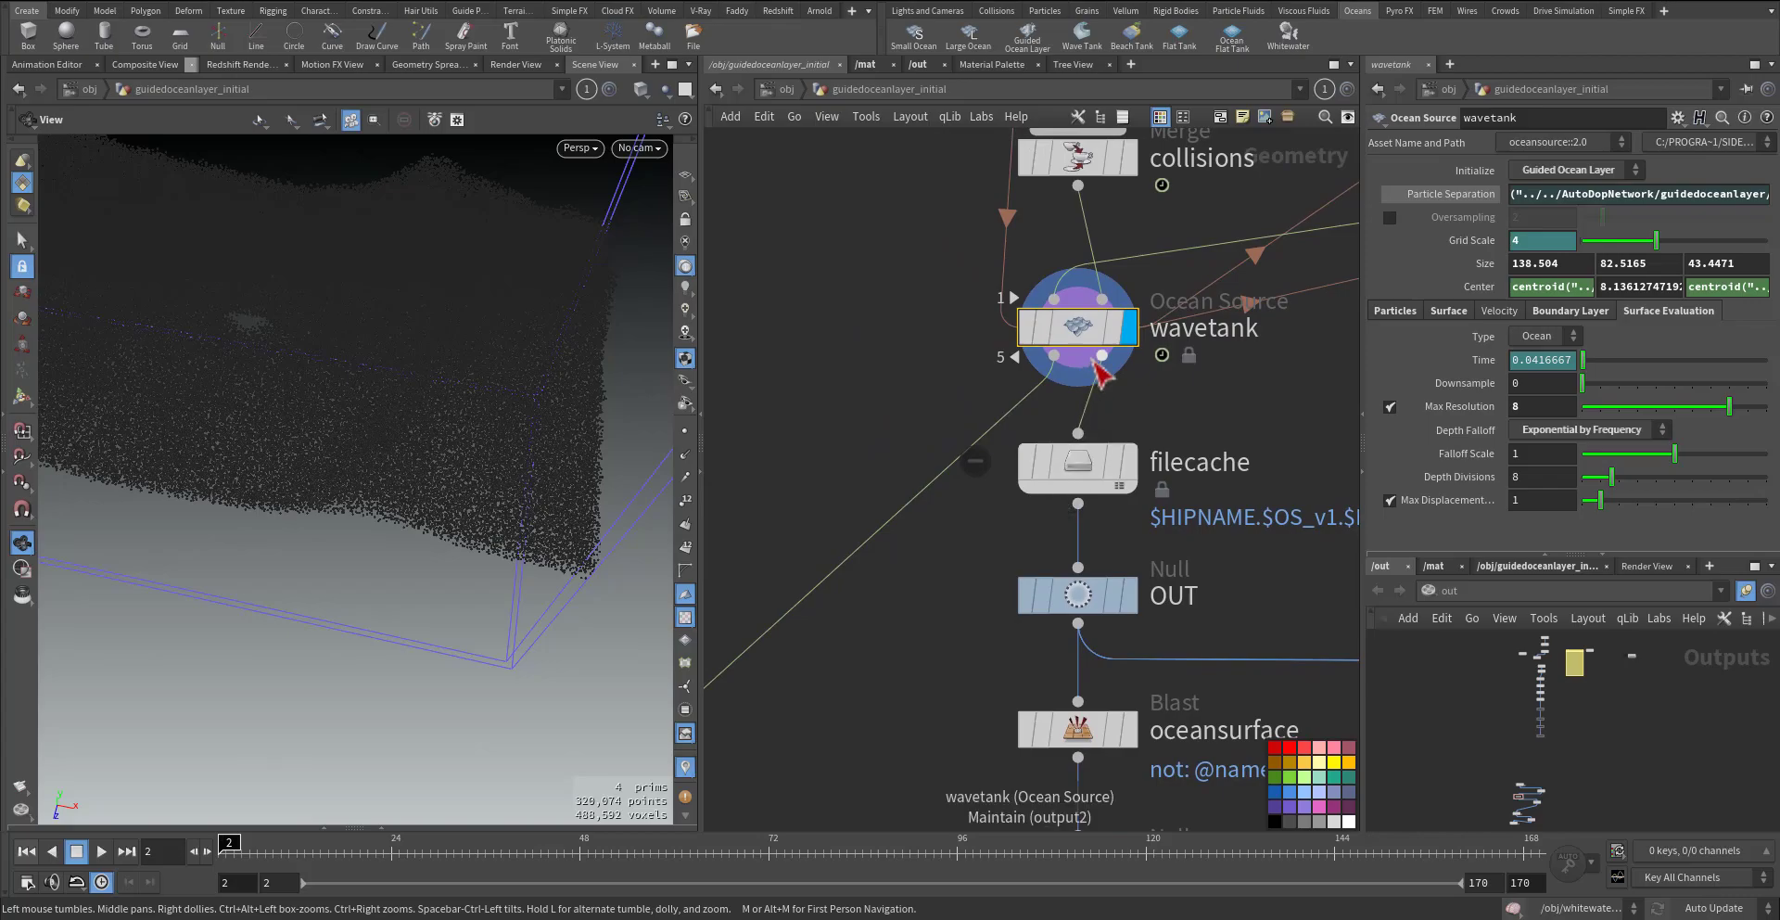
pyautogui.middleClick(1081, 328)
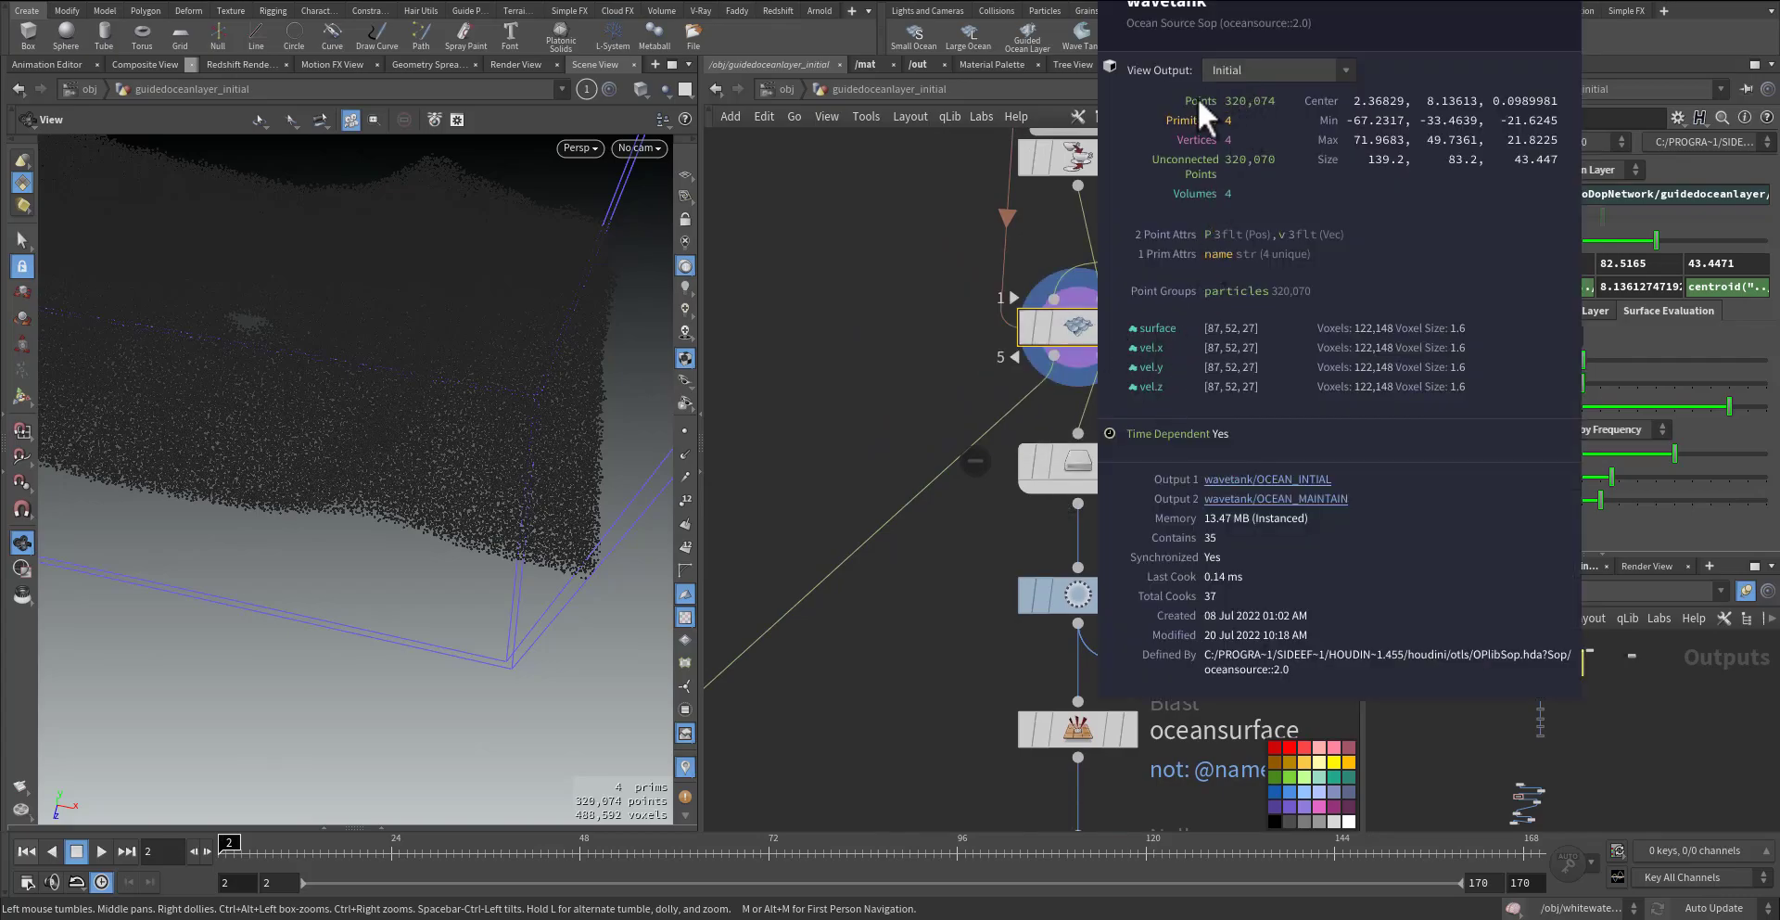
# - Display the OUT_INITIAL null in the viewport and inspect its node info
pyautogui.moveTo(875, 439); pyautogui.dragTo(1114, 329, button='middle')
pyautogui.moveTo(951, 432); pyautogui.dragTo(1016, 305, button='middle')
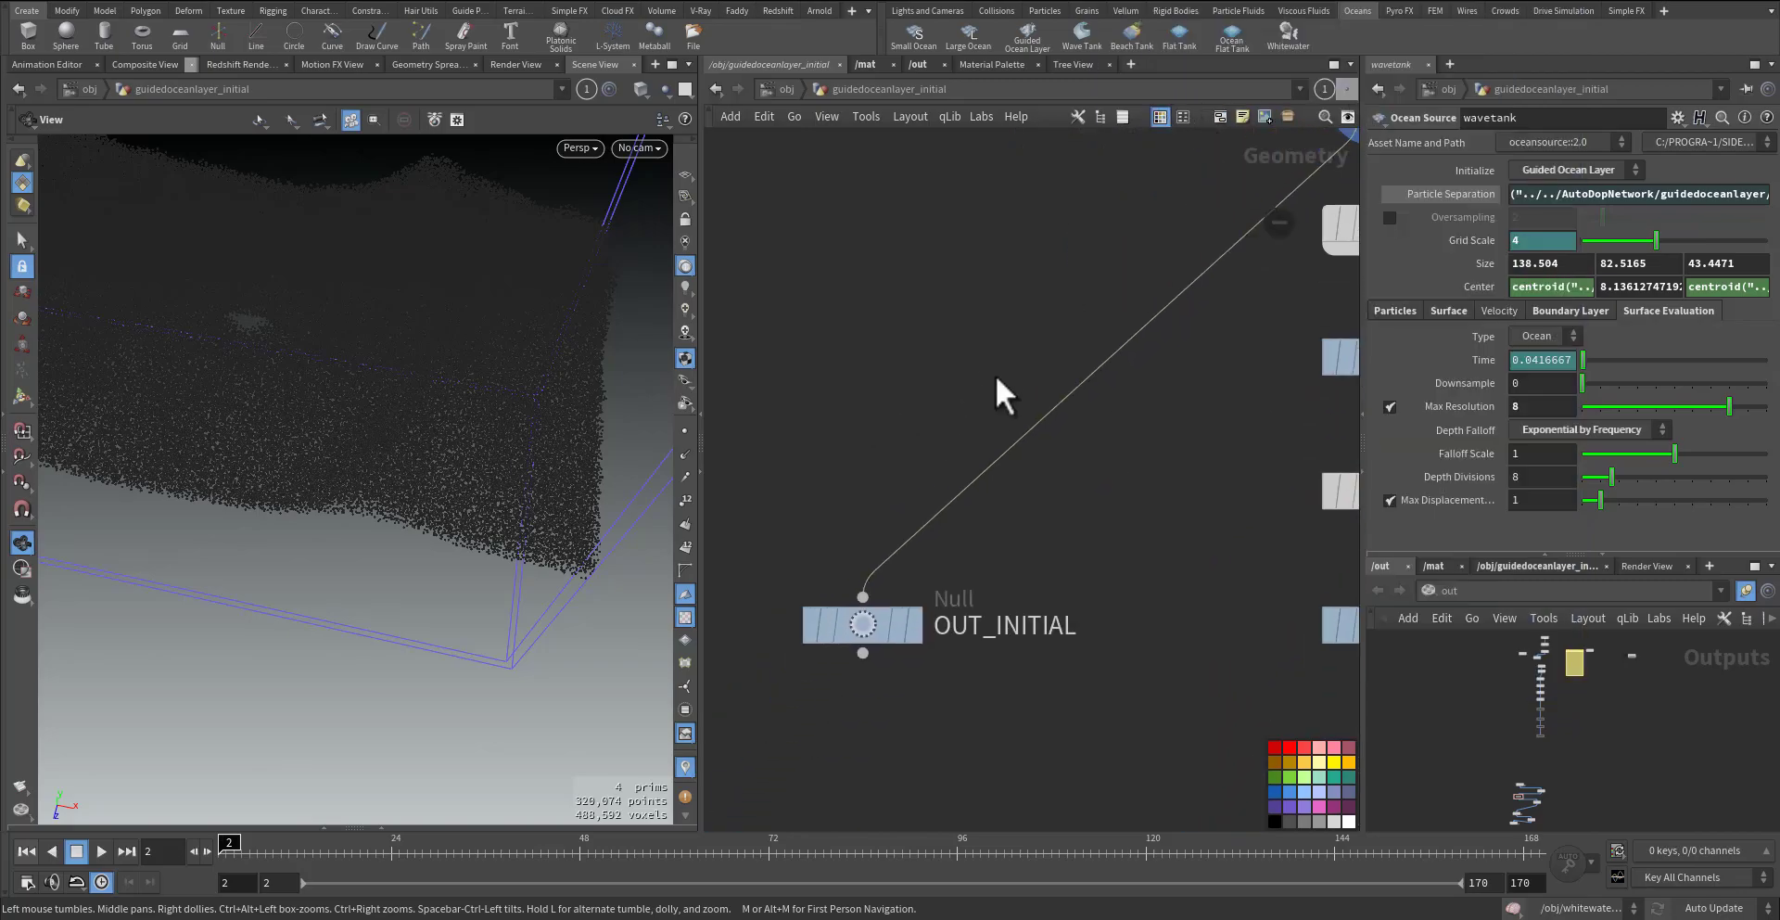
pyautogui.moveTo(969, 398); pyautogui.dragTo(815, 660)
pyautogui.click(911, 631)
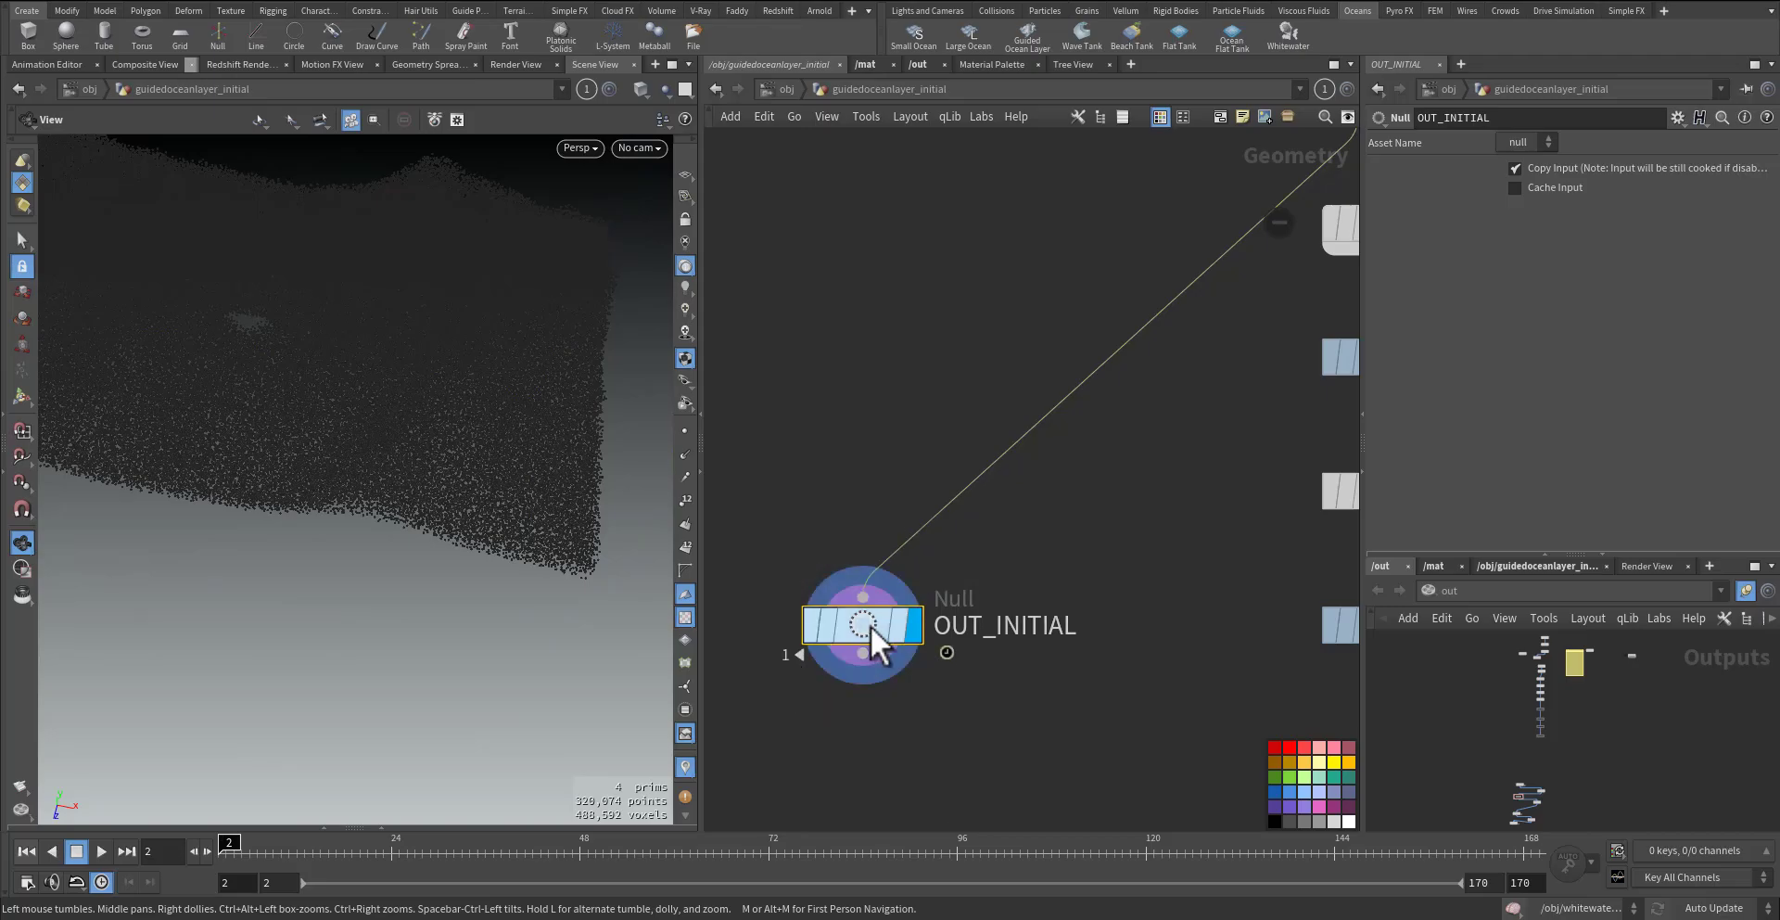
pyautogui.moveTo(557, 575); pyautogui.dragTo(548, 509)
pyautogui.middleClick(871, 623)
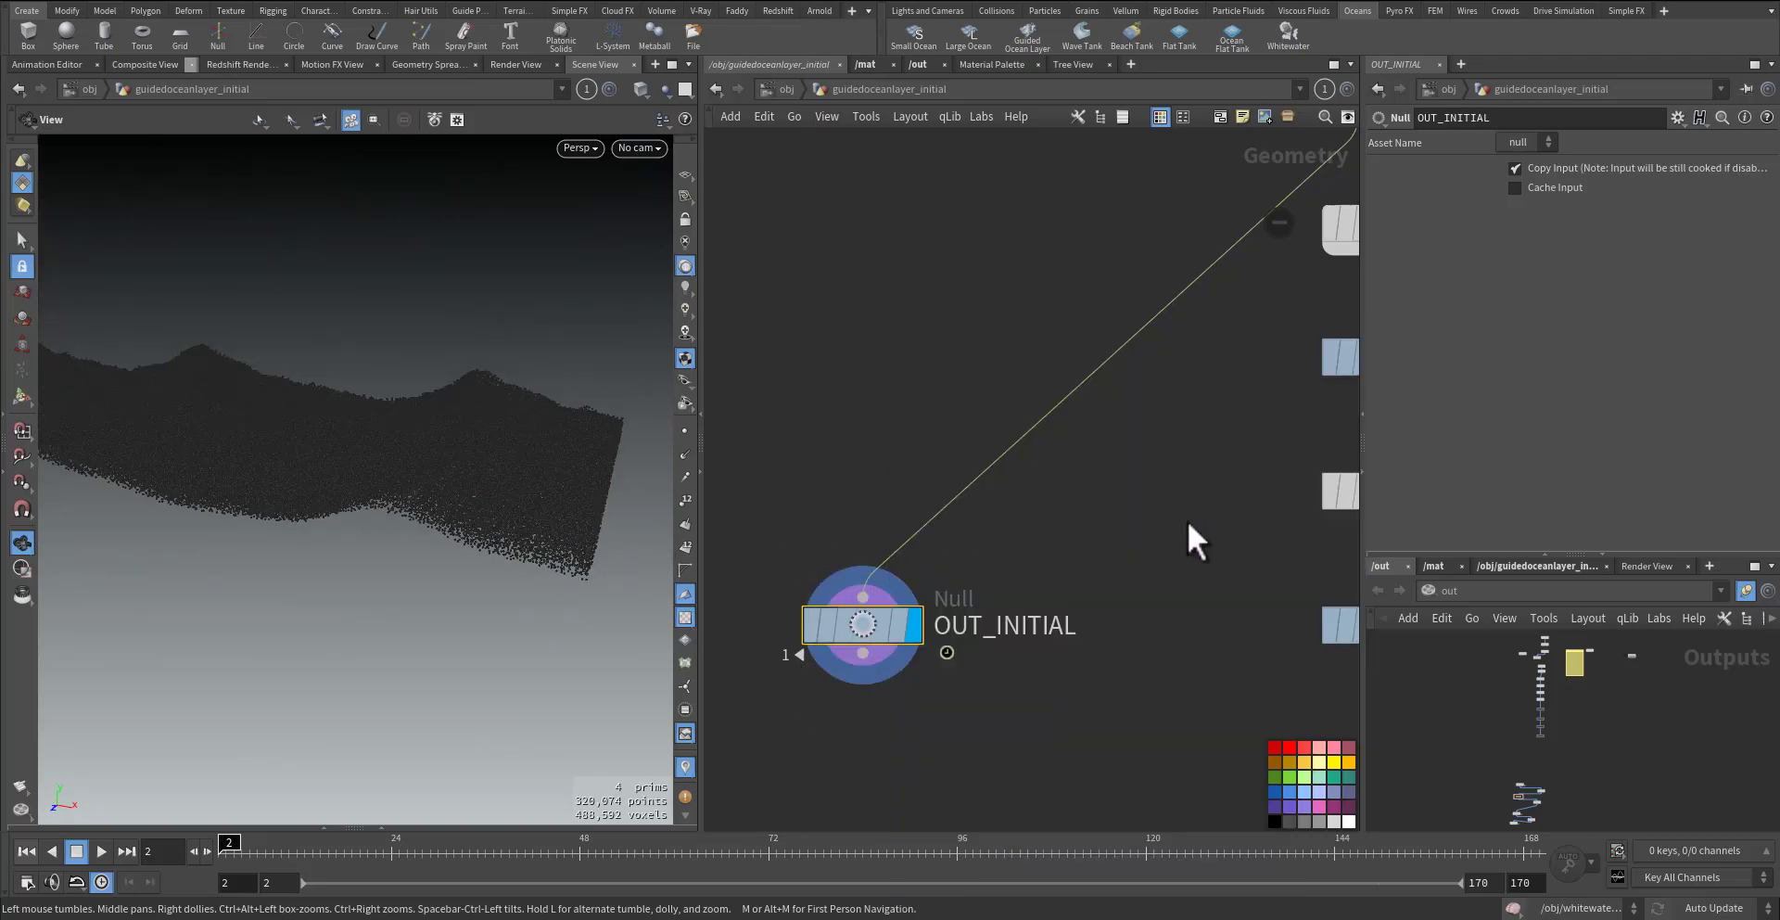
# - Review the oceansurface blast's group choices and the node info of OUT_BOUNDARY_SURFACE
pyautogui.moveTo(1187, 520); pyautogui.dragTo(793, 510, button='middle')
pyautogui.click(931, 452)
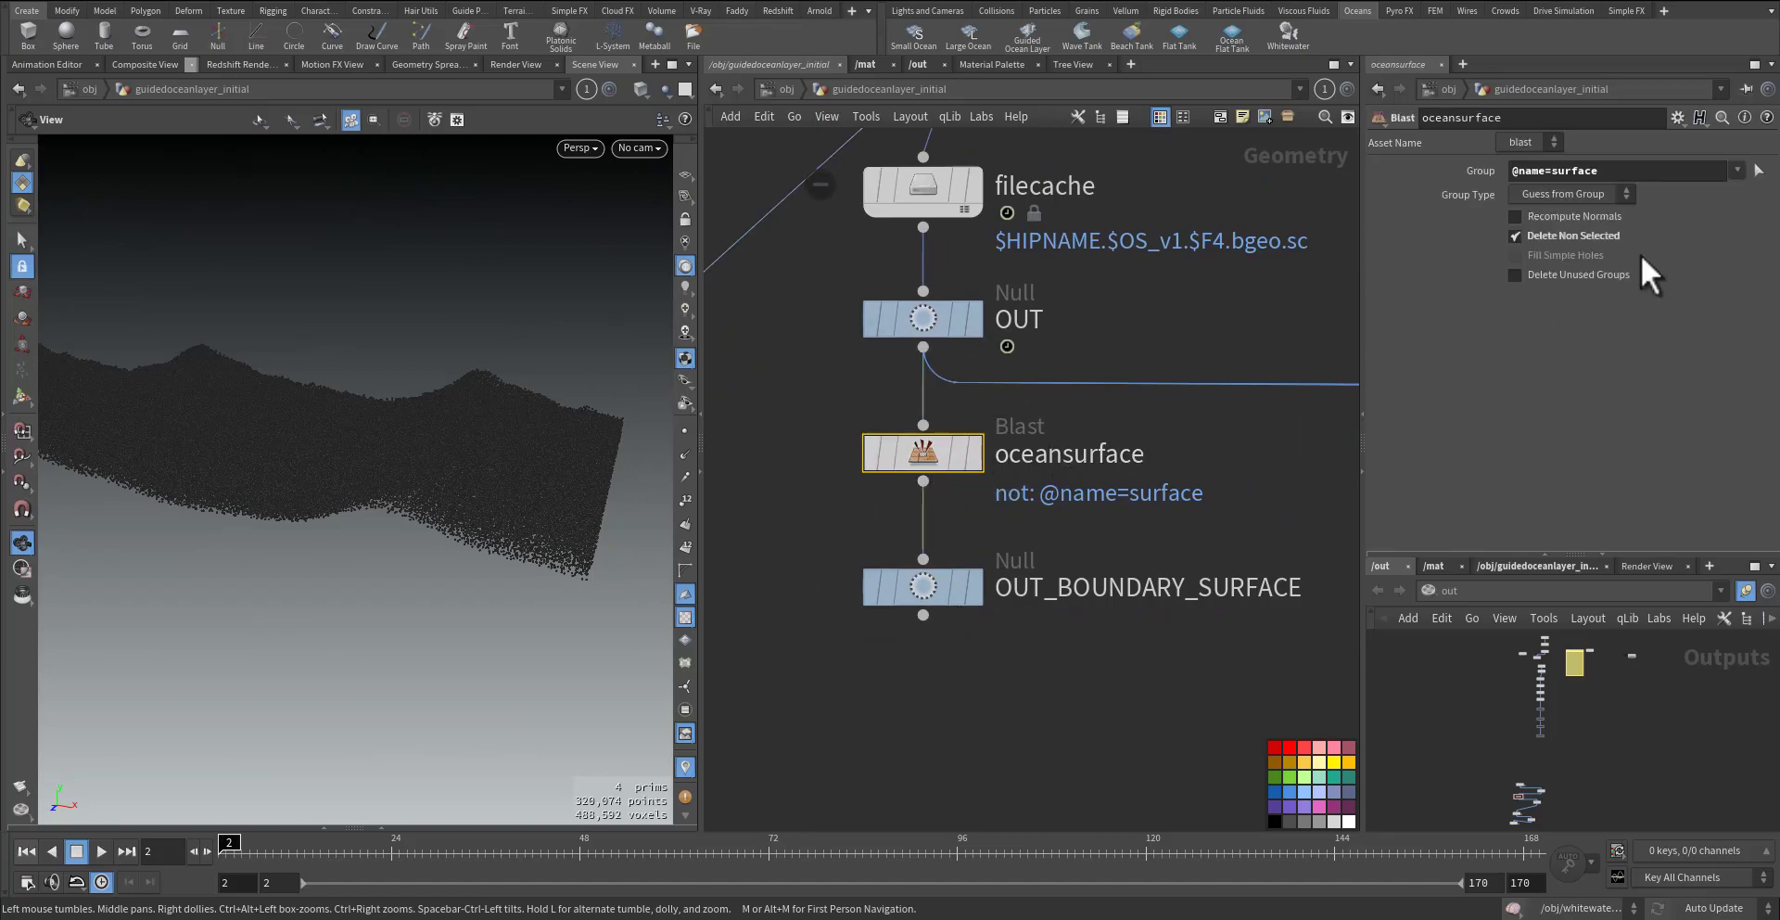
pyautogui.click(1737, 171)
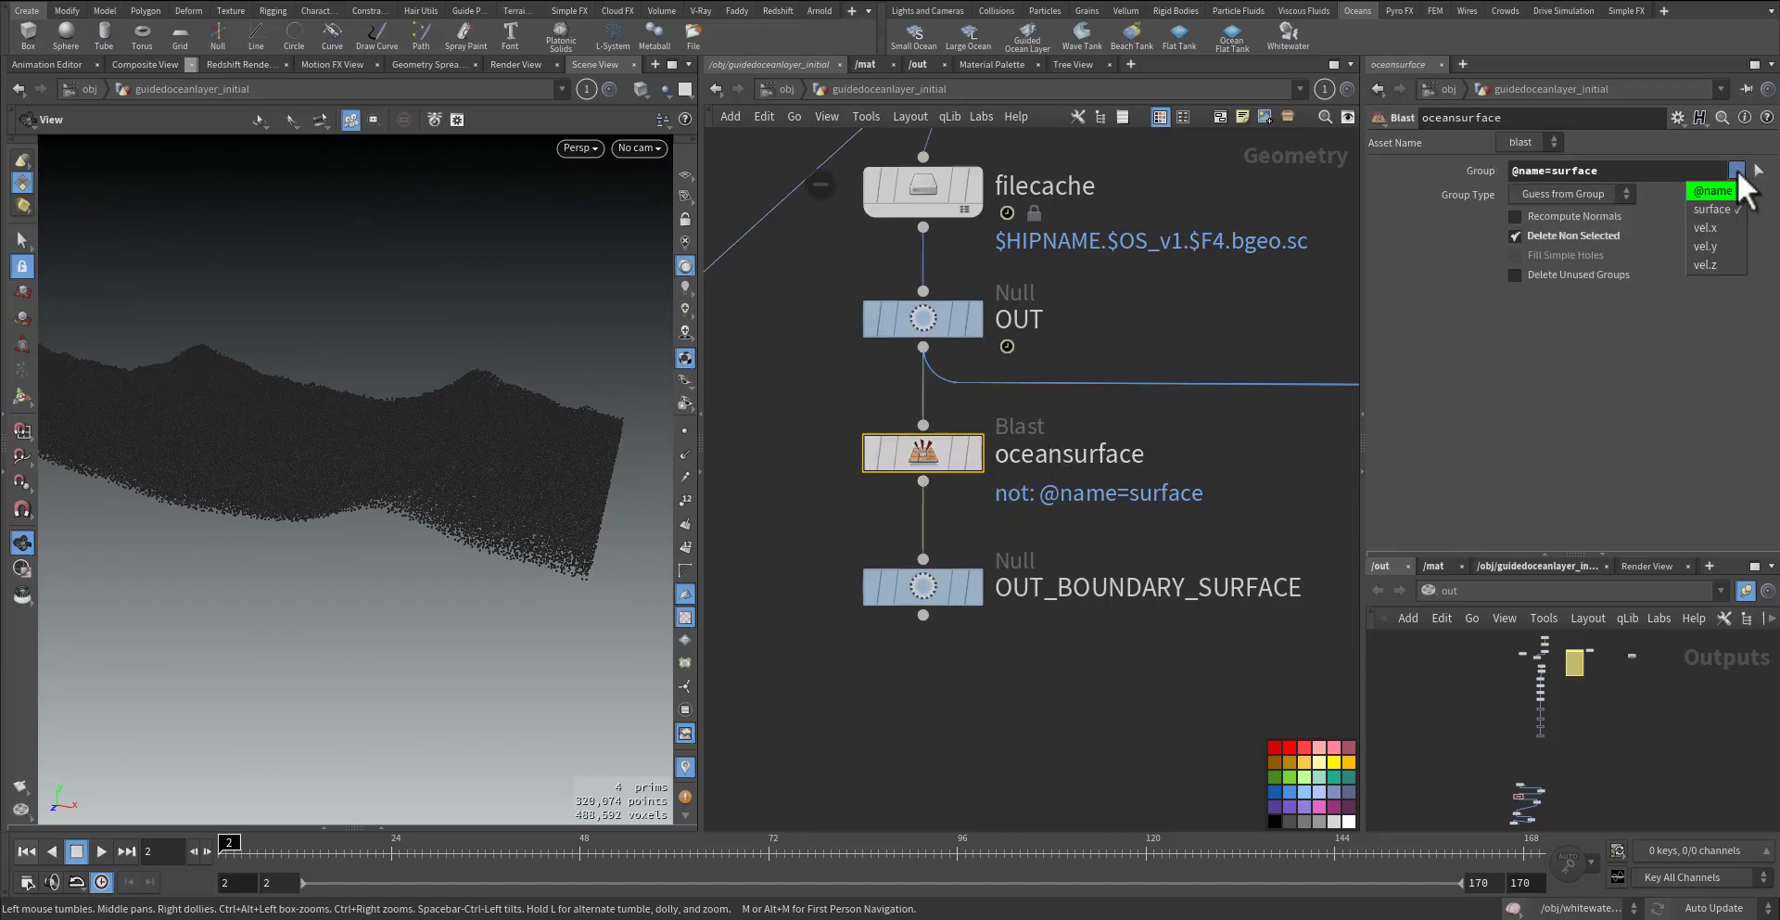
pyautogui.middleClick(925, 590)
# - Display the OUT_BOUNDARY_VEL null and inspect its node info
pyautogui.moveTo(1226, 514); pyautogui.dragTo(958, 532, button='middle')
pyautogui.scroll(-3, 1042, 527)
pyautogui.moveTo(1080, 517); pyautogui.dragTo(834, 501, button='middle')
pyautogui.scroll(2, 923, 528)
pyautogui.moveTo(831, 516); pyautogui.dragTo(981, 626)
pyautogui.click(981, 576)
pyautogui.middleClick(951, 576)
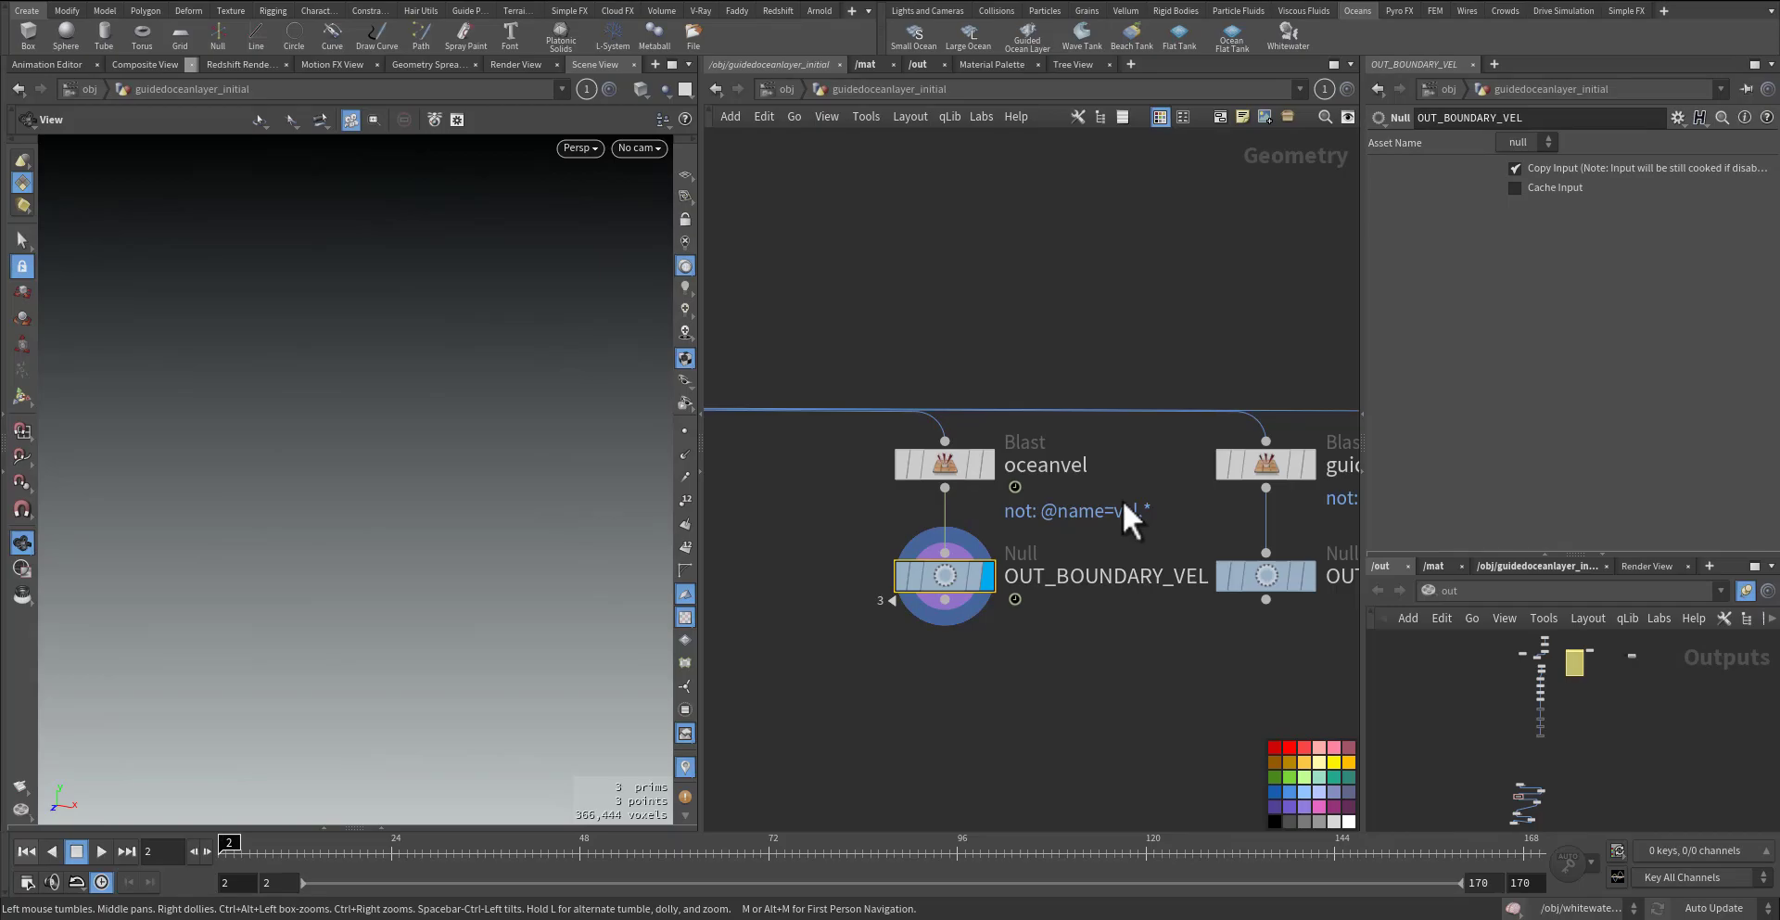
# - Inspect the node info of OUT_GUIDING_SINK and OUT_GUIDING_SURFACE, and display OUT_GUIDING_SURFACE
pyautogui.moveTo(1124, 510); pyautogui.dragTo(835, 510, button='middle')
pyautogui.middleClick(989, 571)
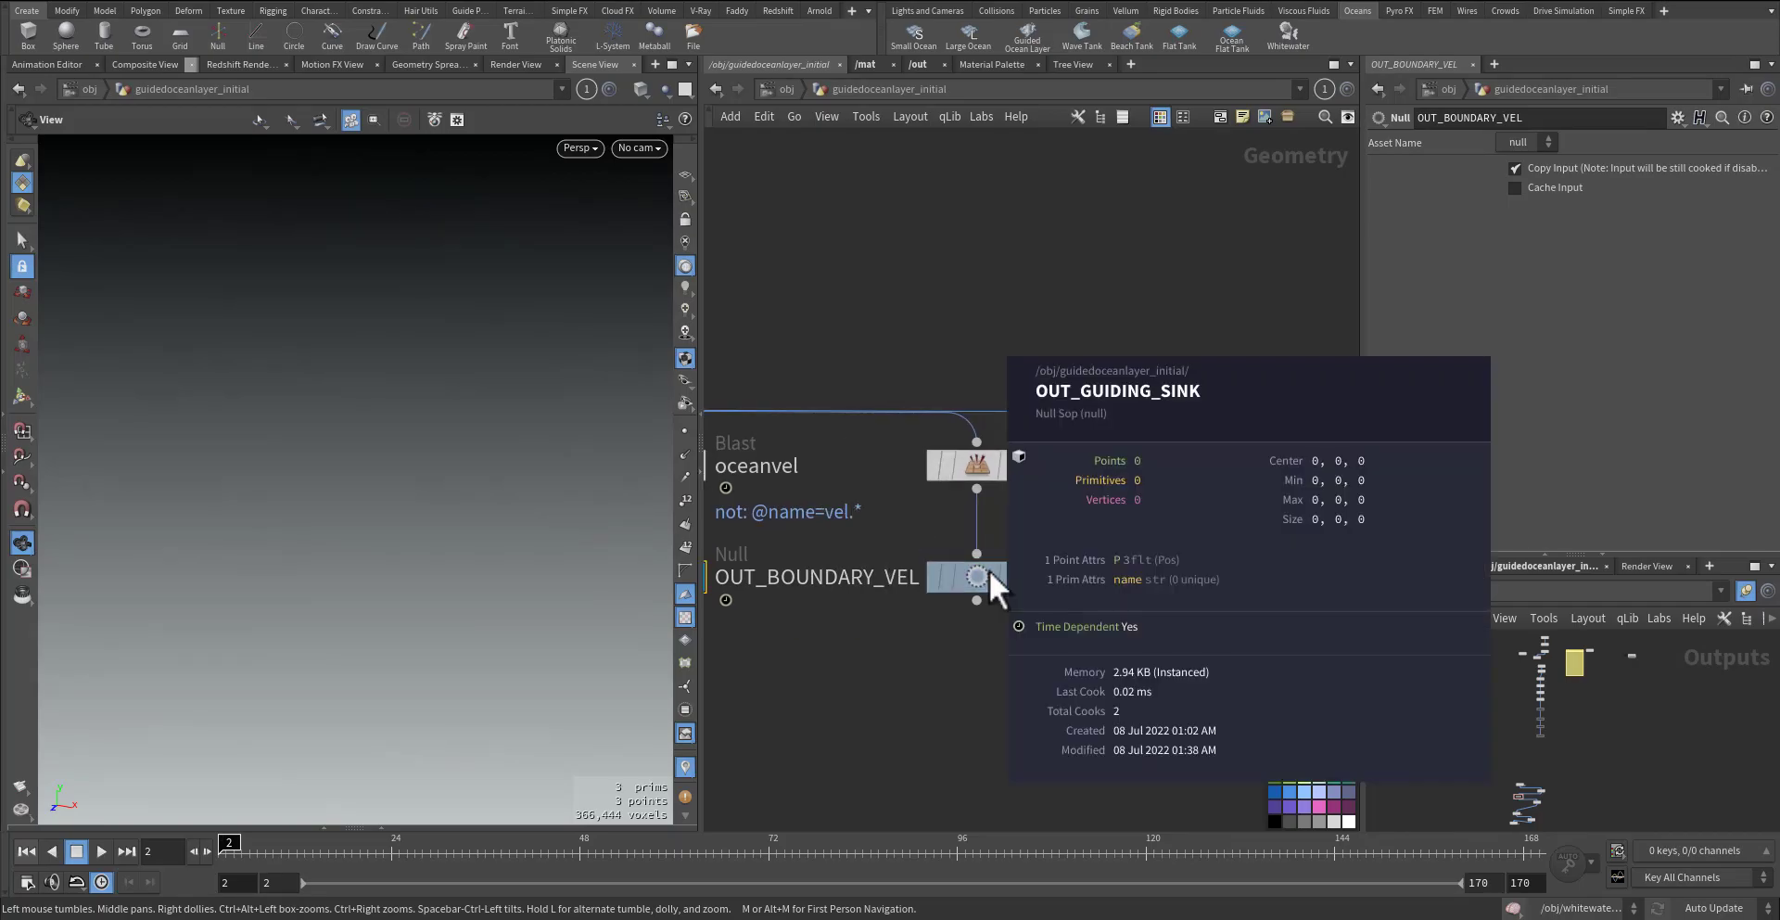
pyautogui.moveTo(1146, 662); pyautogui.dragTo(948, 654, button='middle')
pyautogui.middleClick(950, 577)
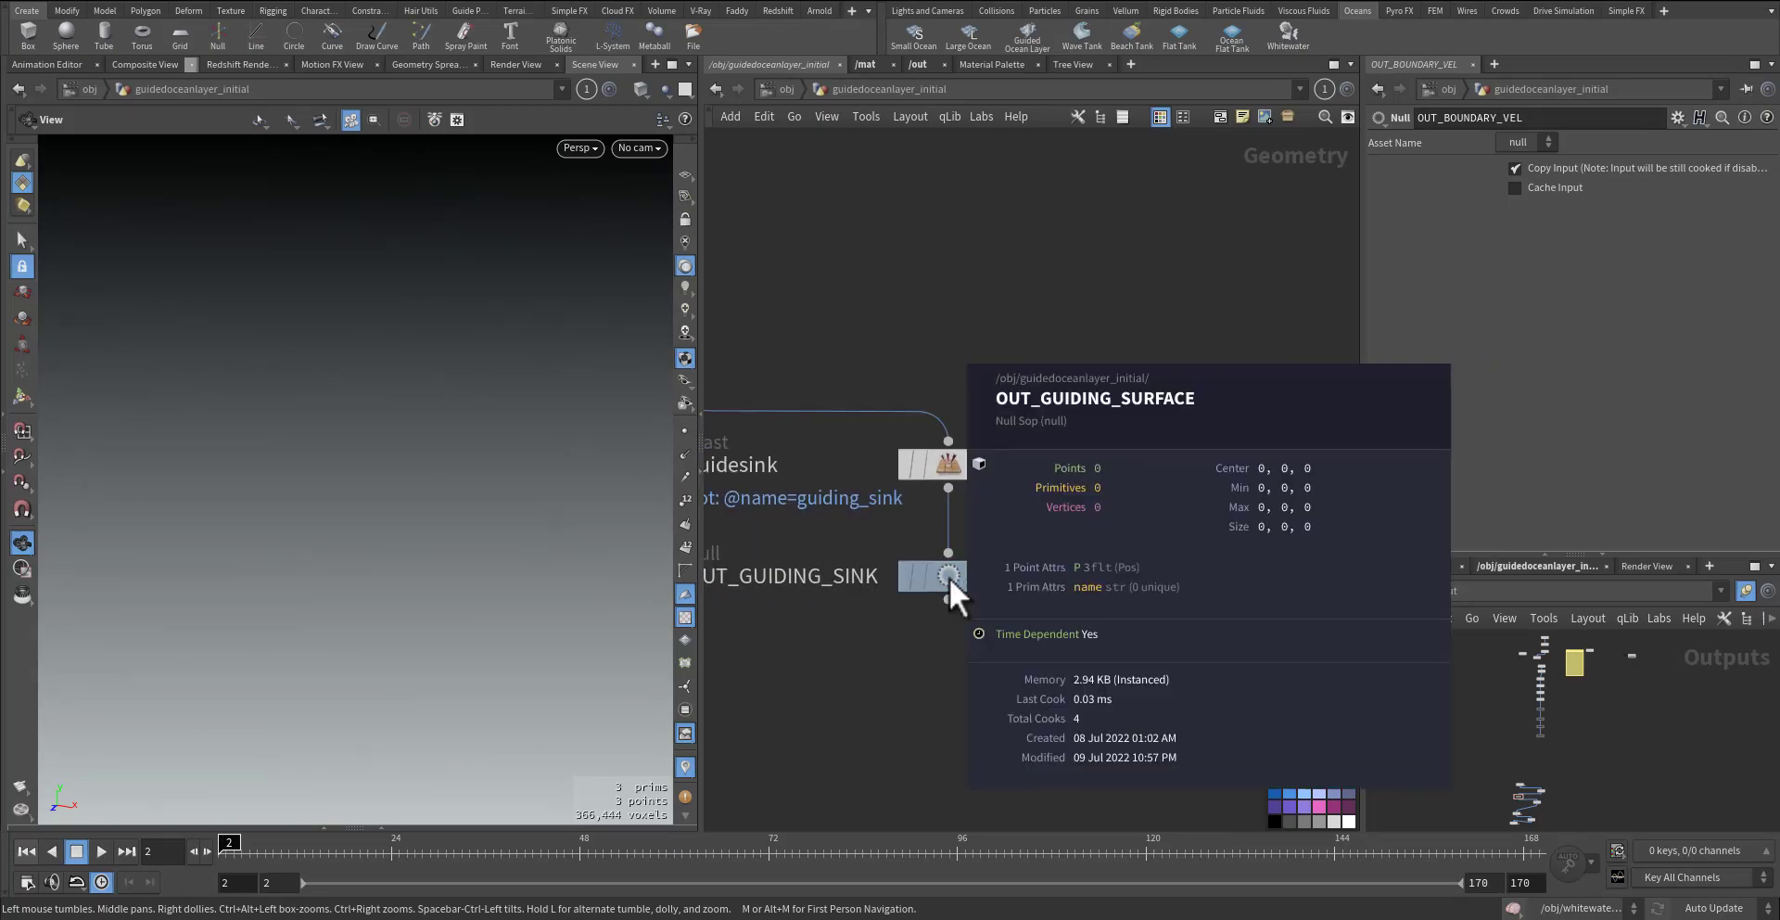
pyautogui.click(955, 576)
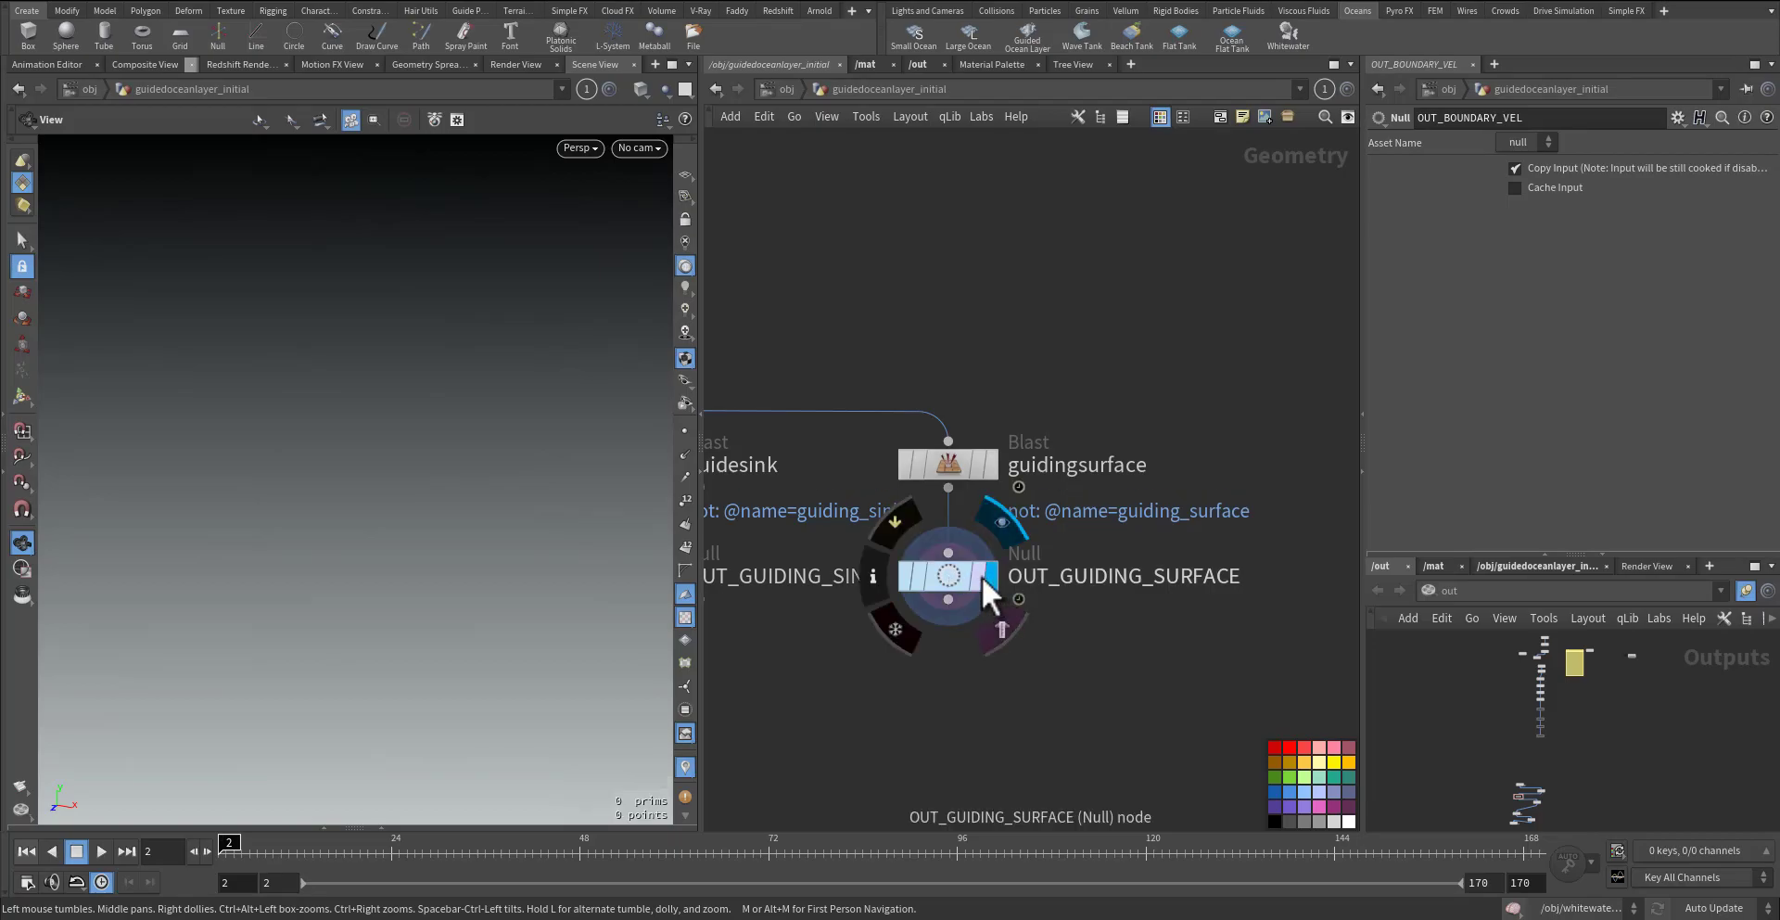
pyautogui.middleClick(959, 576)
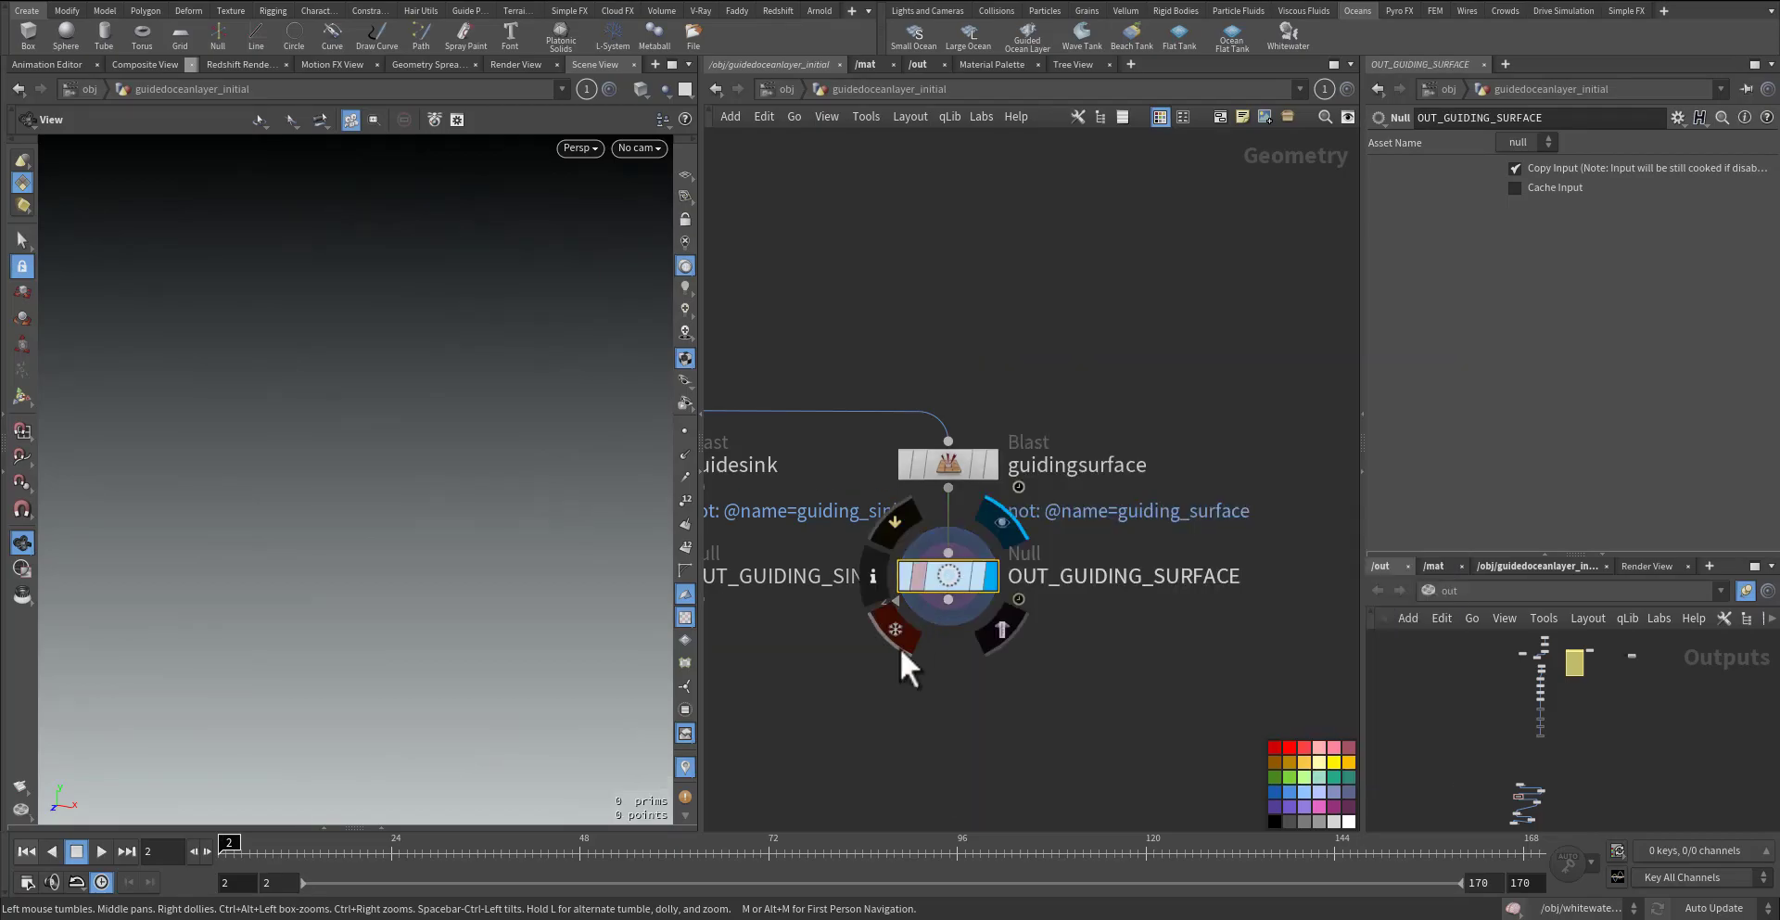
pyautogui.moveTo(655, 646); pyautogui.dragTo(1042, 636, button='middle')
pyautogui.scroll(-2, 976, 649)
pyautogui.moveTo(892, 660); pyautogui.dragTo(1179, 645, button='middle')
pyautogui.scroll(-2, 944, 633)
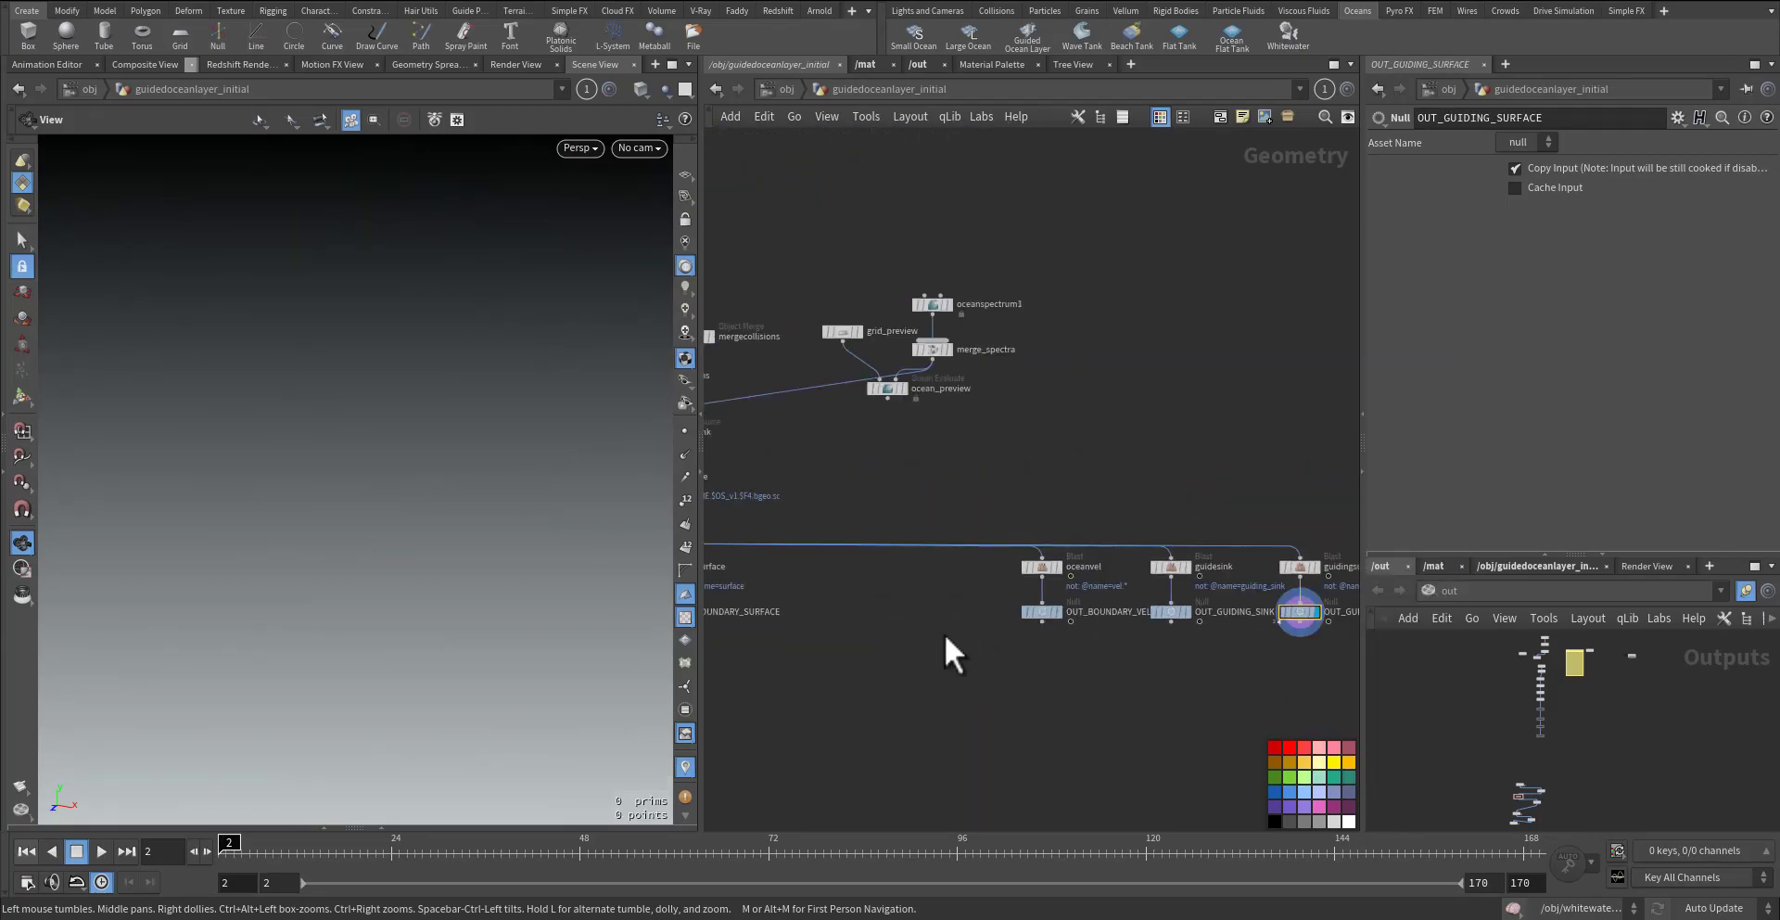
pyautogui.moveTo(943, 632); pyautogui.dragTo(1054, 571, button='middle')
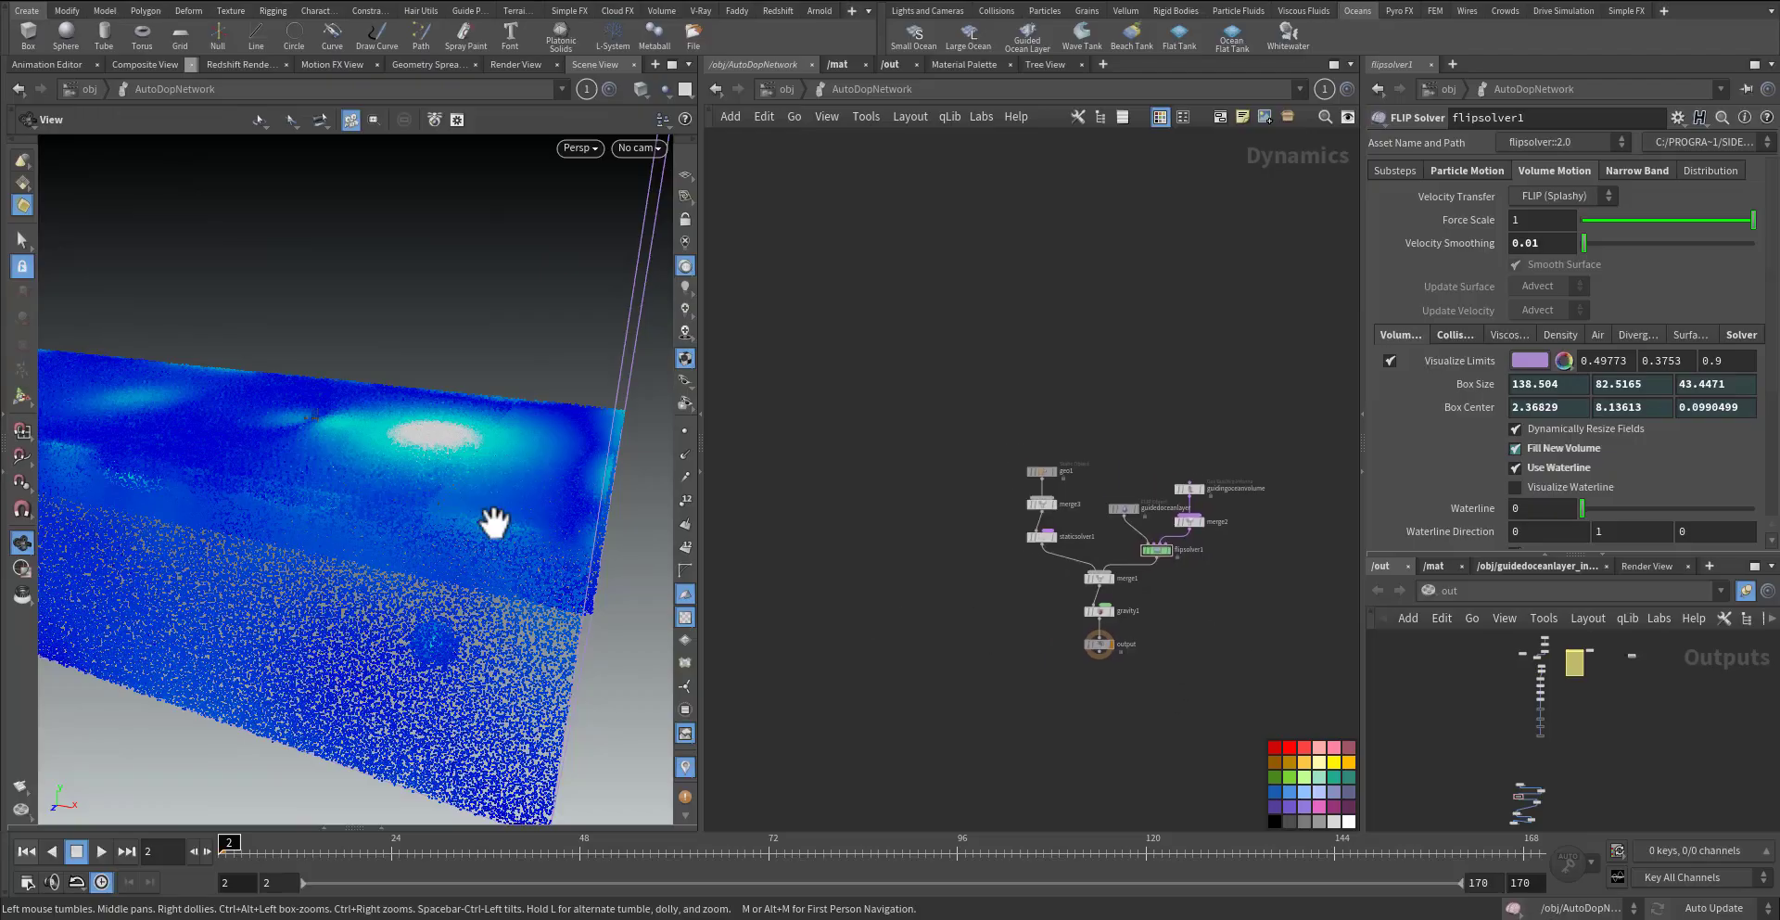
# - Examine the FLIP particles surrounding the collision object from underneath, inside the fluid tank
pyautogui.moveTo(478, 498); pyautogui.dragTo(544, 493)
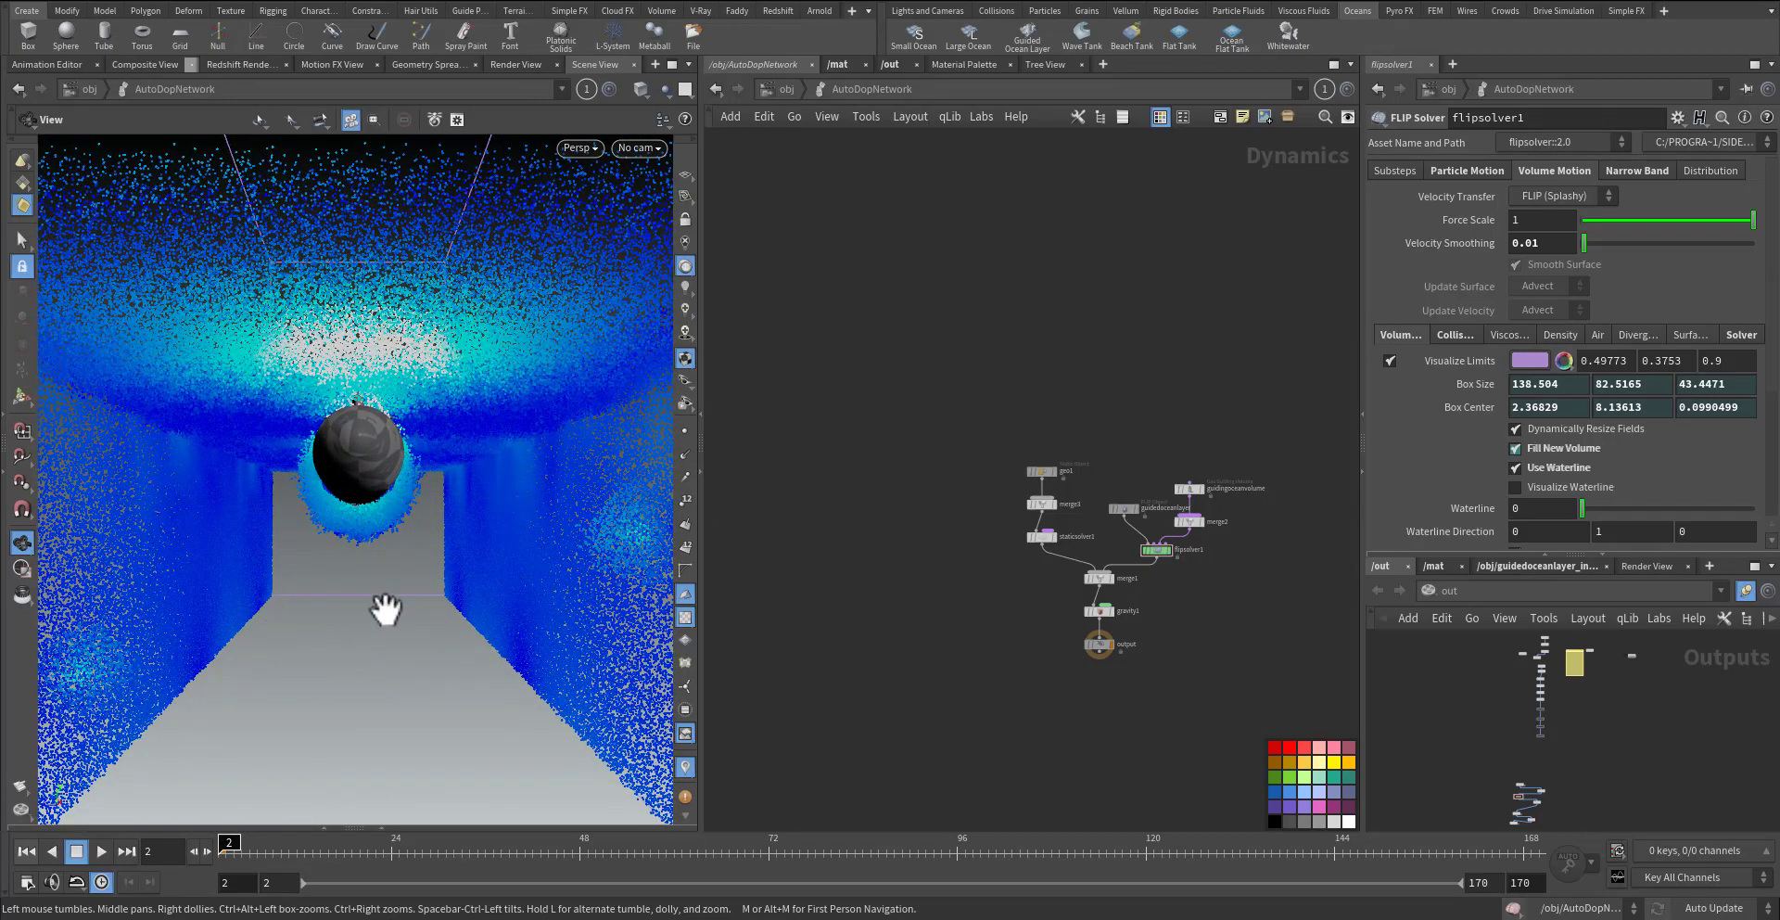
pyautogui.moveTo(386, 609); pyautogui.dragTo(411, 632)
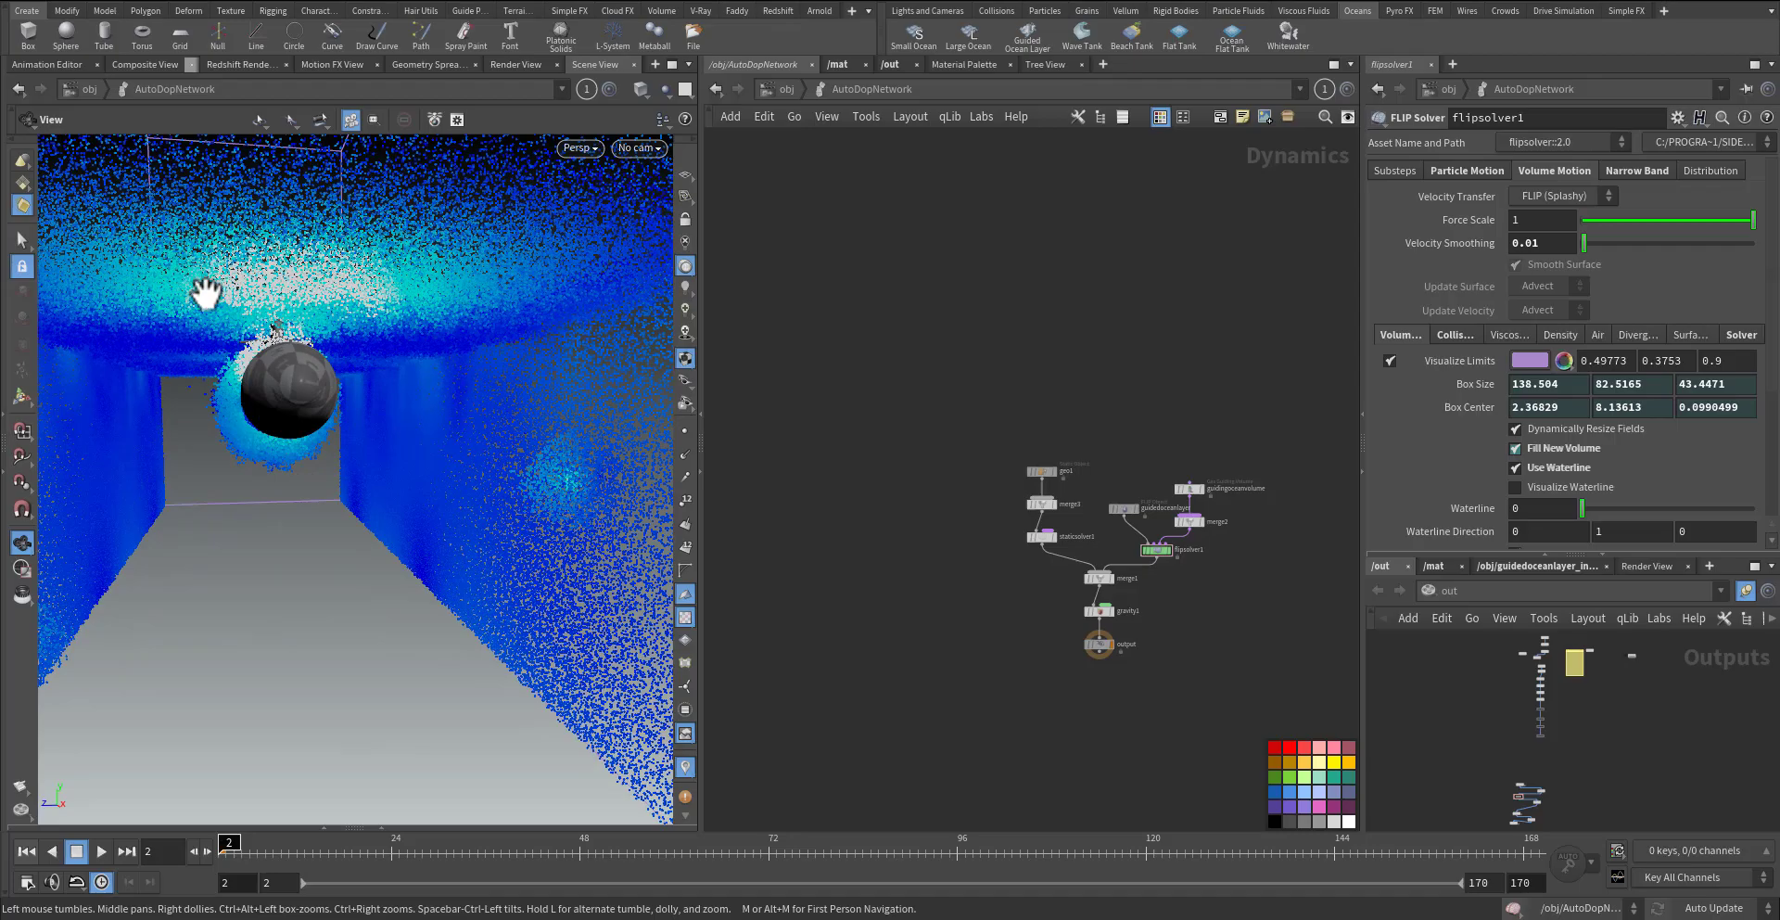
# - Review the geo1 static object's deforming geometry and collision volume settings in the DOP network
pyautogui.moveTo(204, 283); pyautogui.dragTo(371, 390)
pyautogui.moveTo(131, 398); pyautogui.dragTo(636, 545)
pyautogui.moveTo(228, 482); pyautogui.dragTo(298, 477)
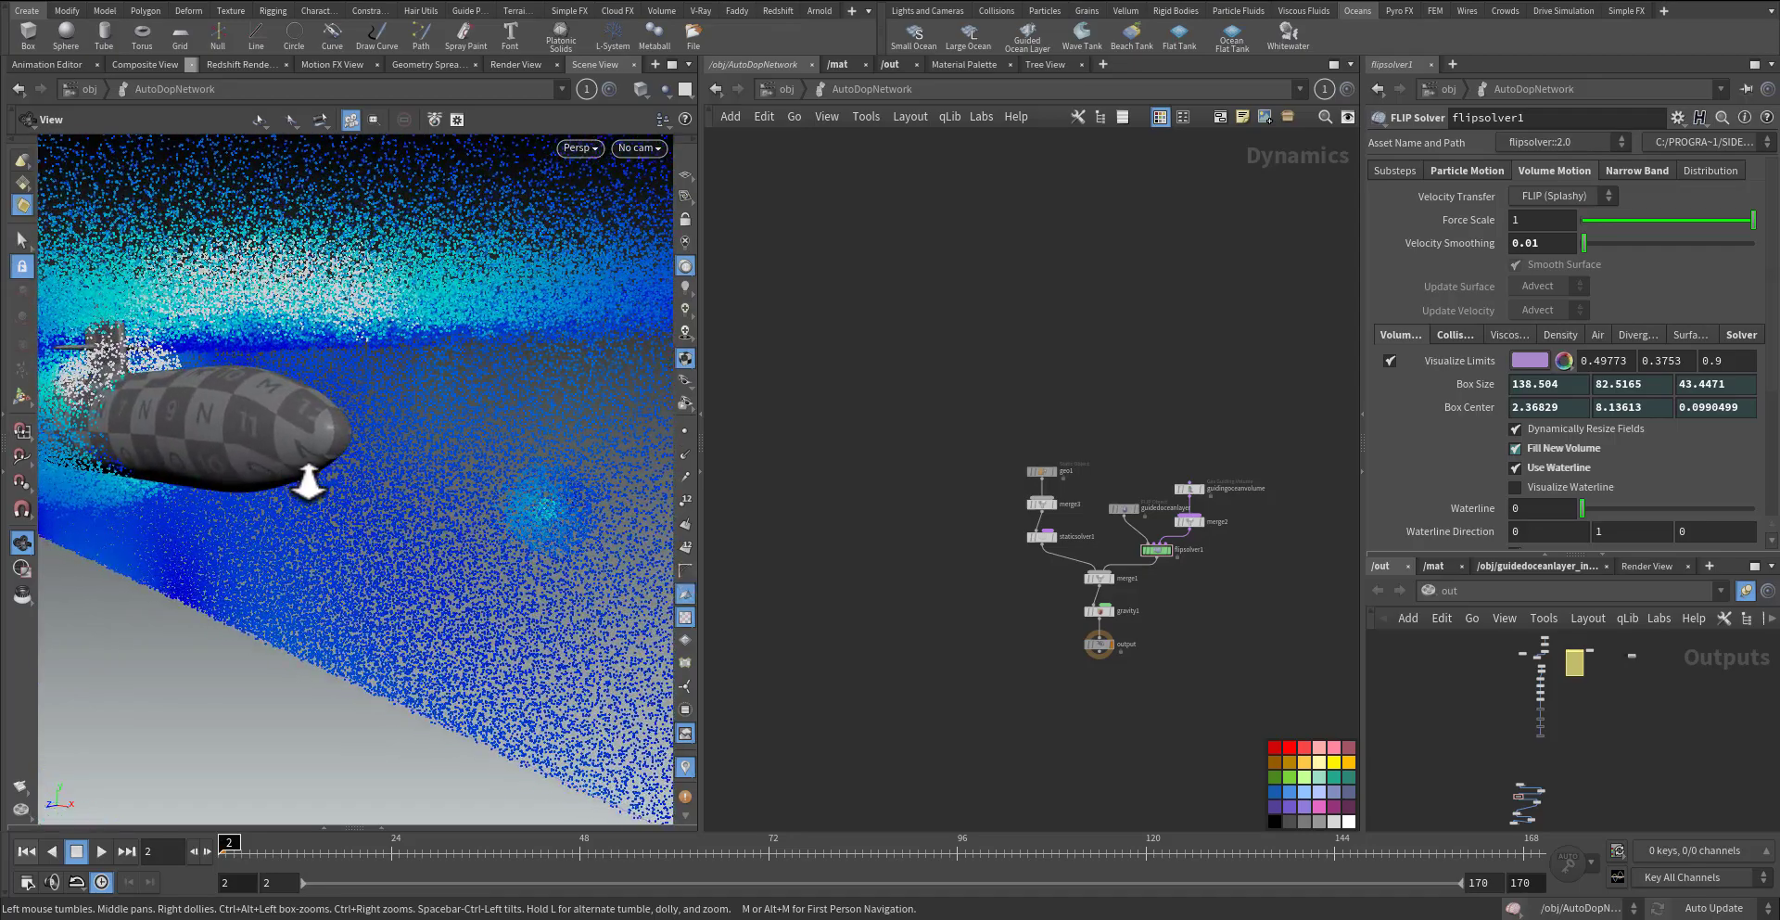
pyautogui.scroll(5, 921, 568)
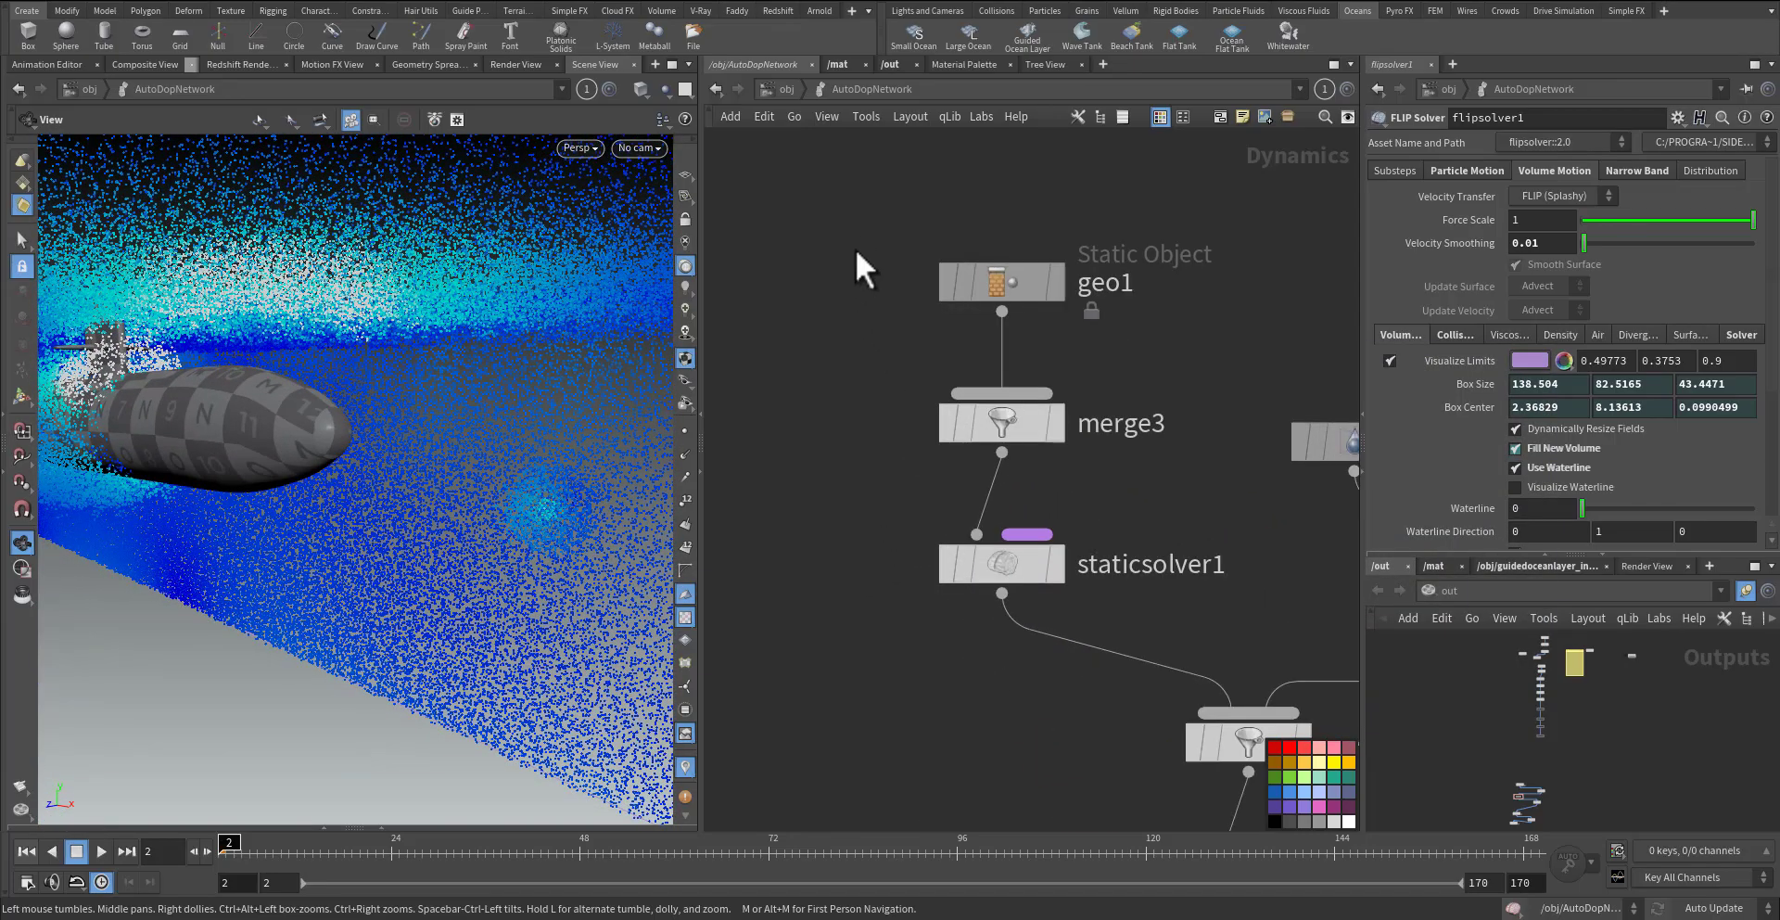
pyautogui.click(1010, 282)
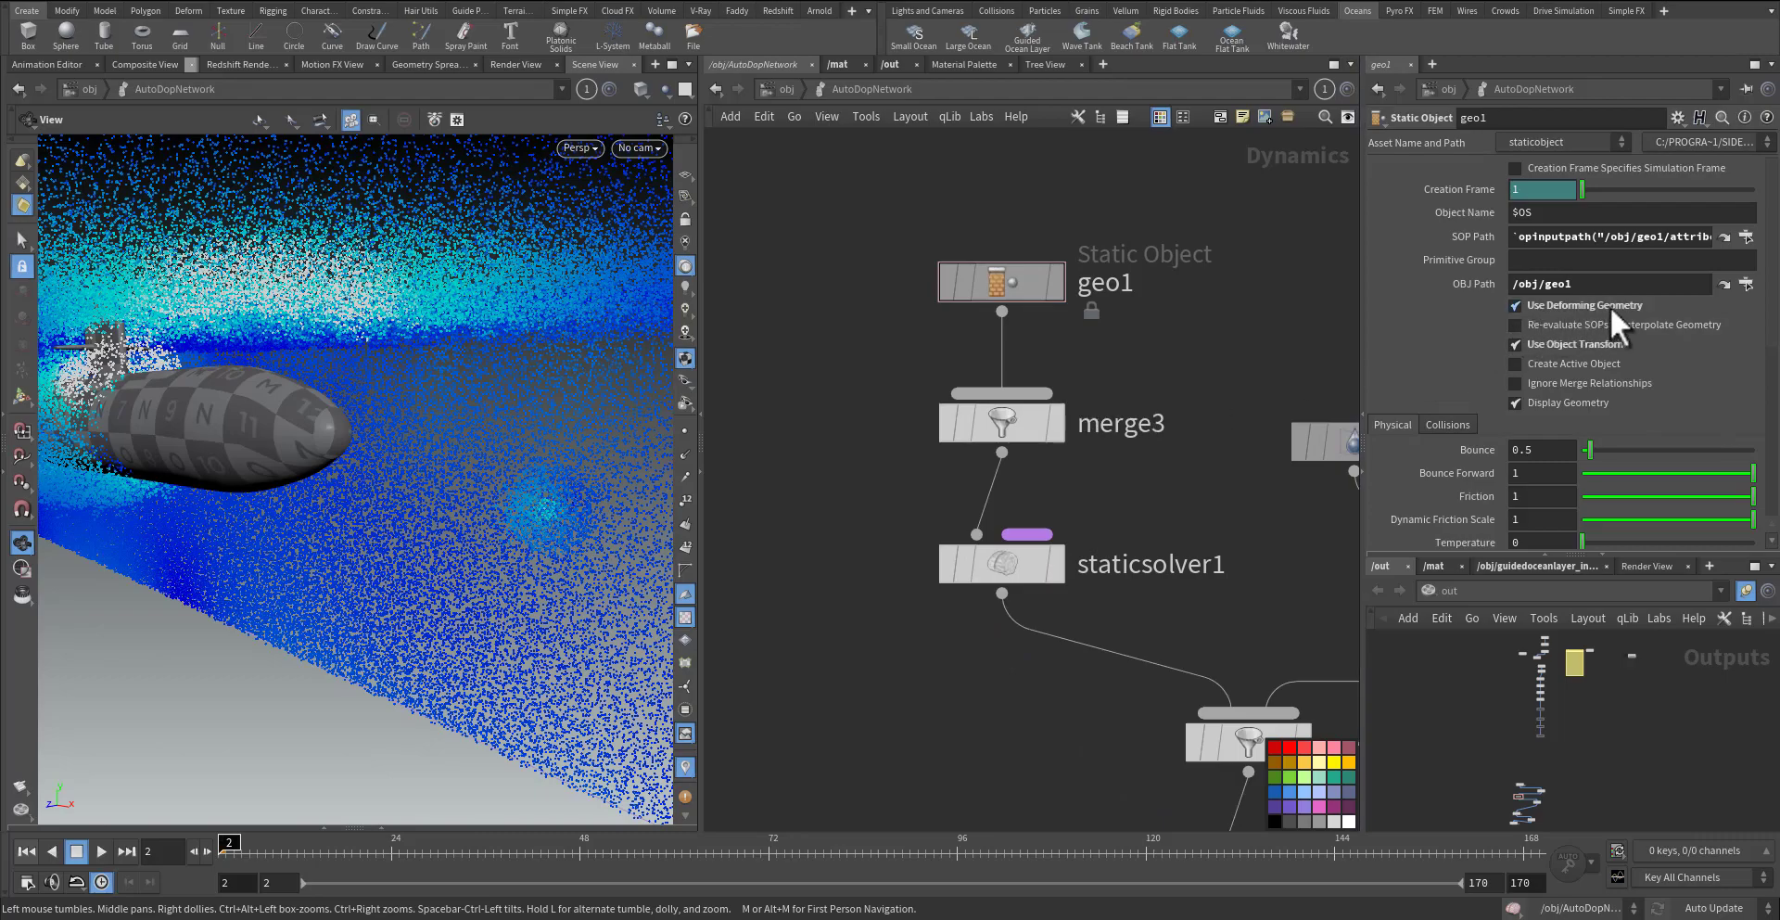
pyautogui.click(1446, 424)
pyautogui.scroll(-6, 1421, 459)
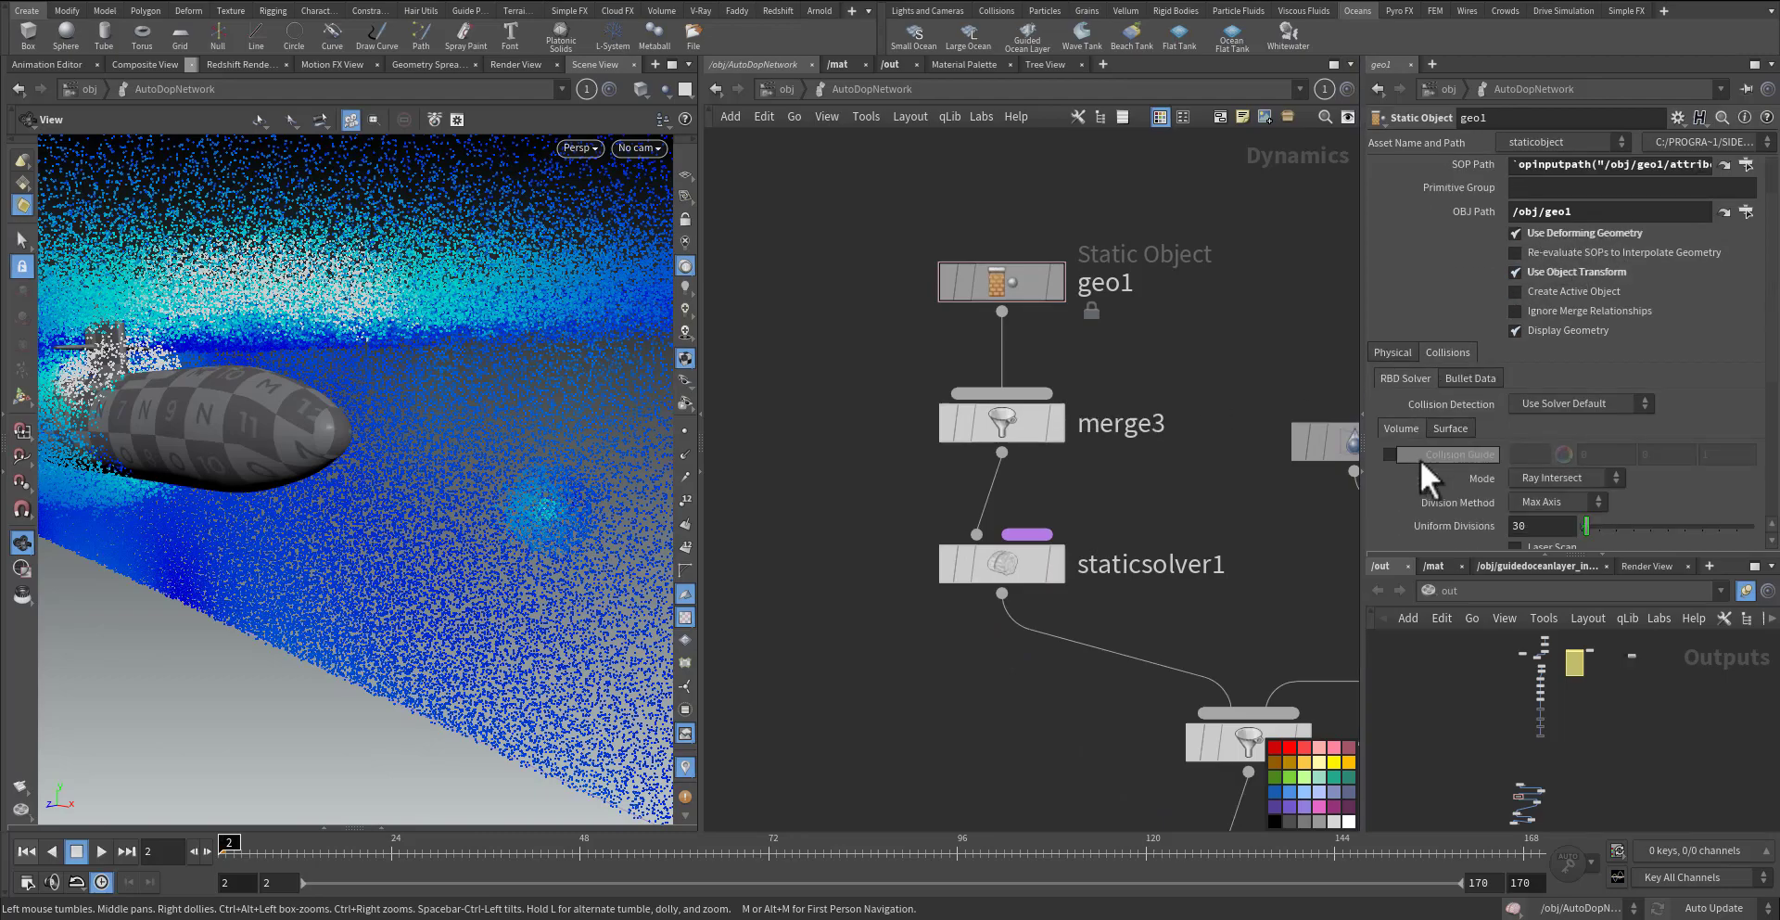
pyautogui.moveTo(1194, 348); pyautogui.dragTo(1121, 353, button='middle')
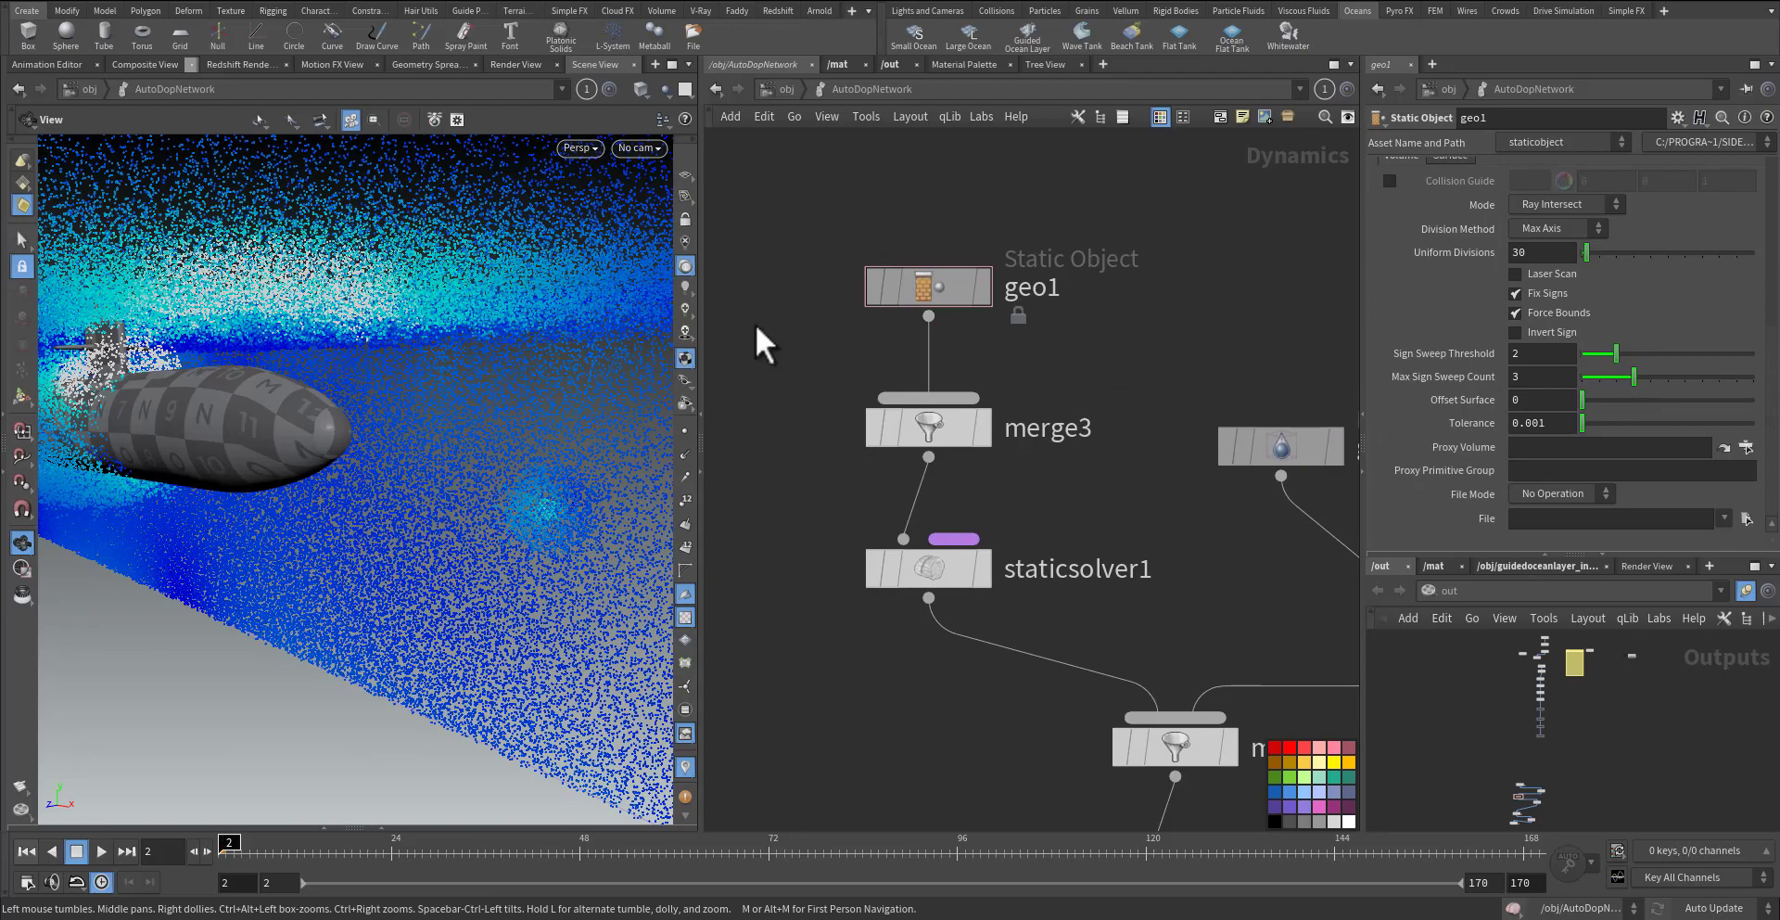
# - Set the guidedoceanlayer FLIP object's Particle Separation to 0.5
pyautogui.moveTo(1204, 473); pyautogui.dragTo(863, 503, button='middle')
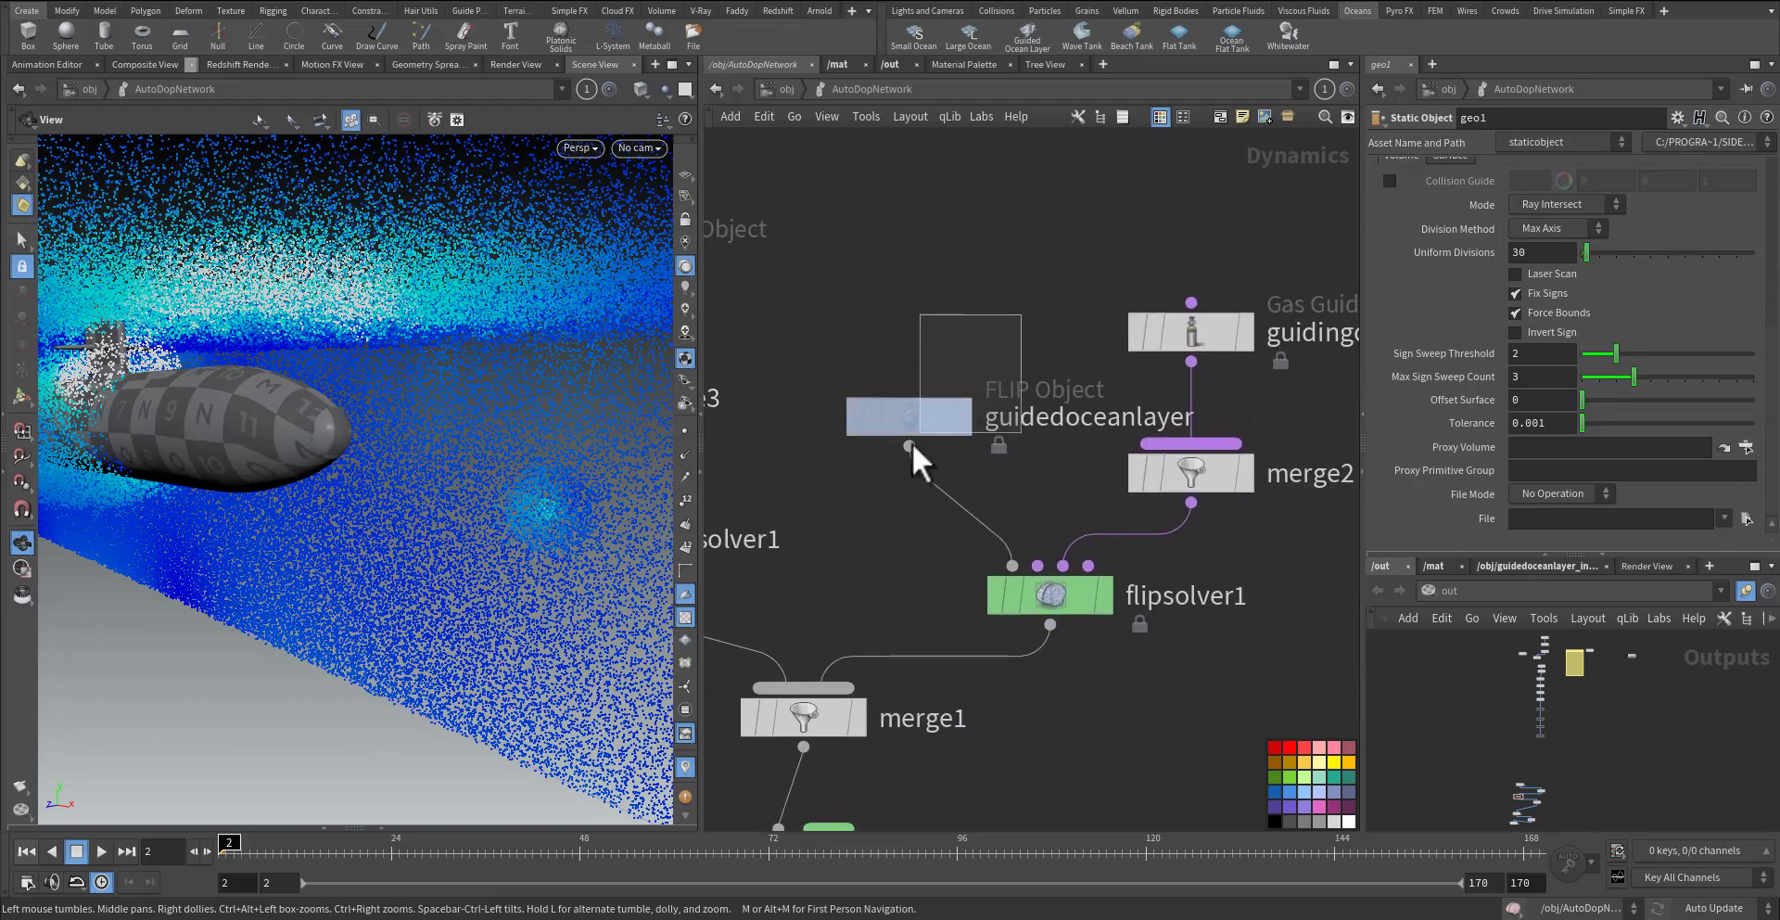
pyautogui.click(909, 428)
pyautogui.scroll(2, 1066, 381)
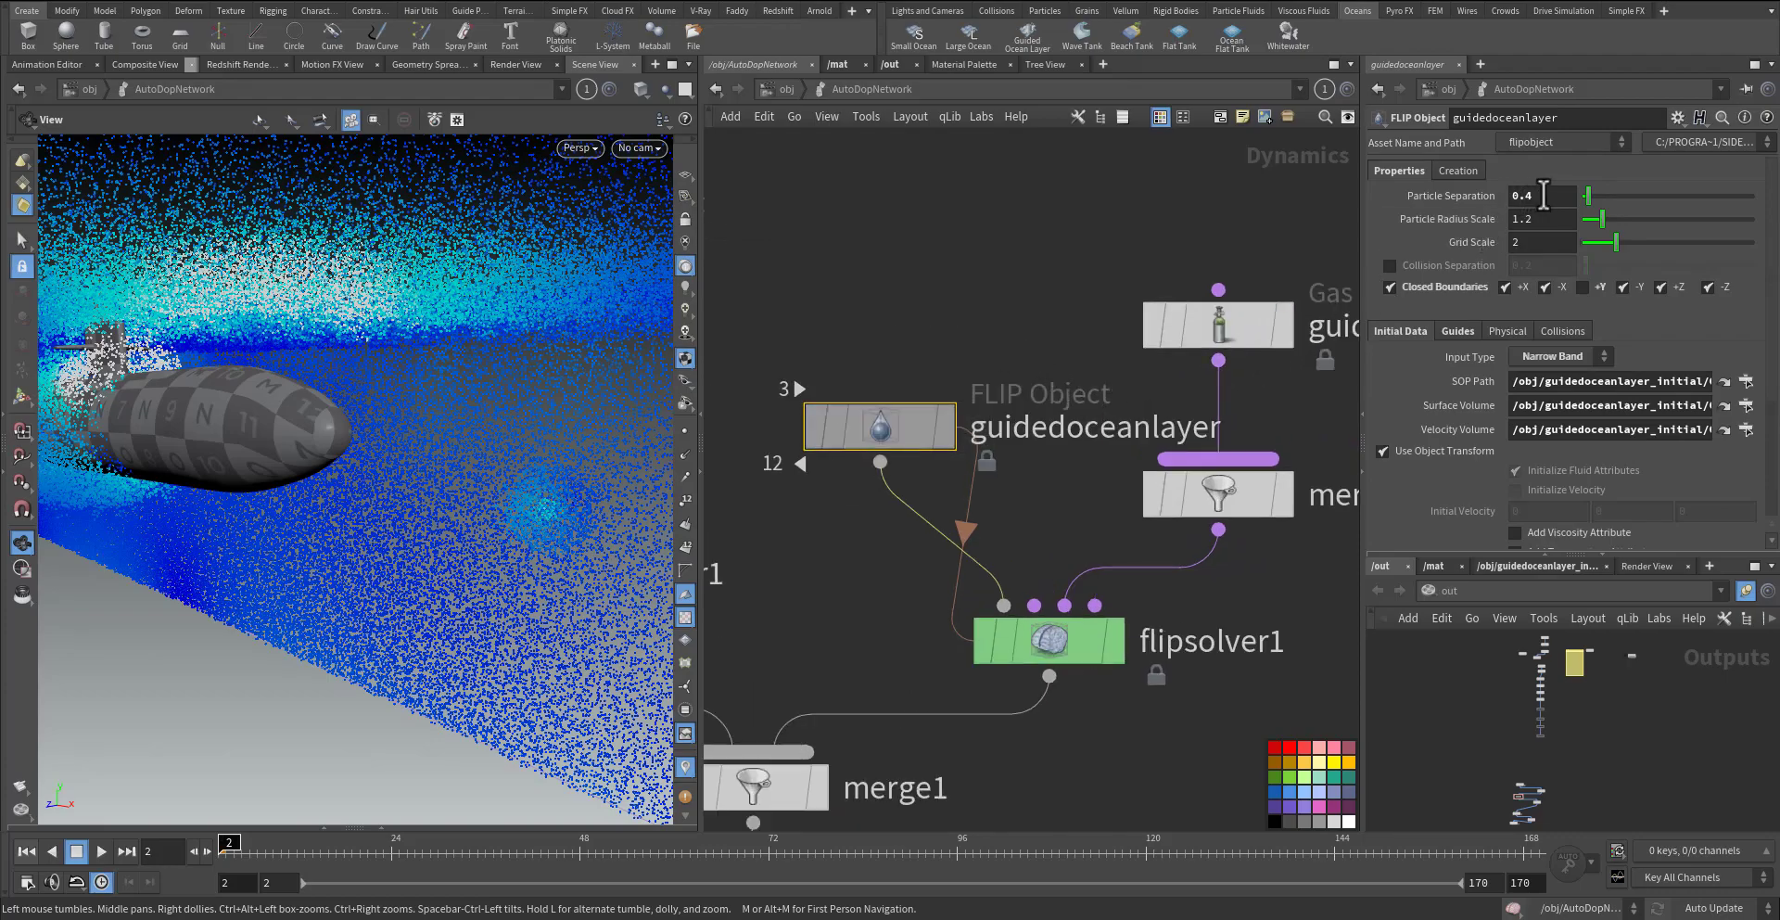
pyautogui.click(1514, 198)
pyautogui.write('0.5')
pyautogui.press('Return')
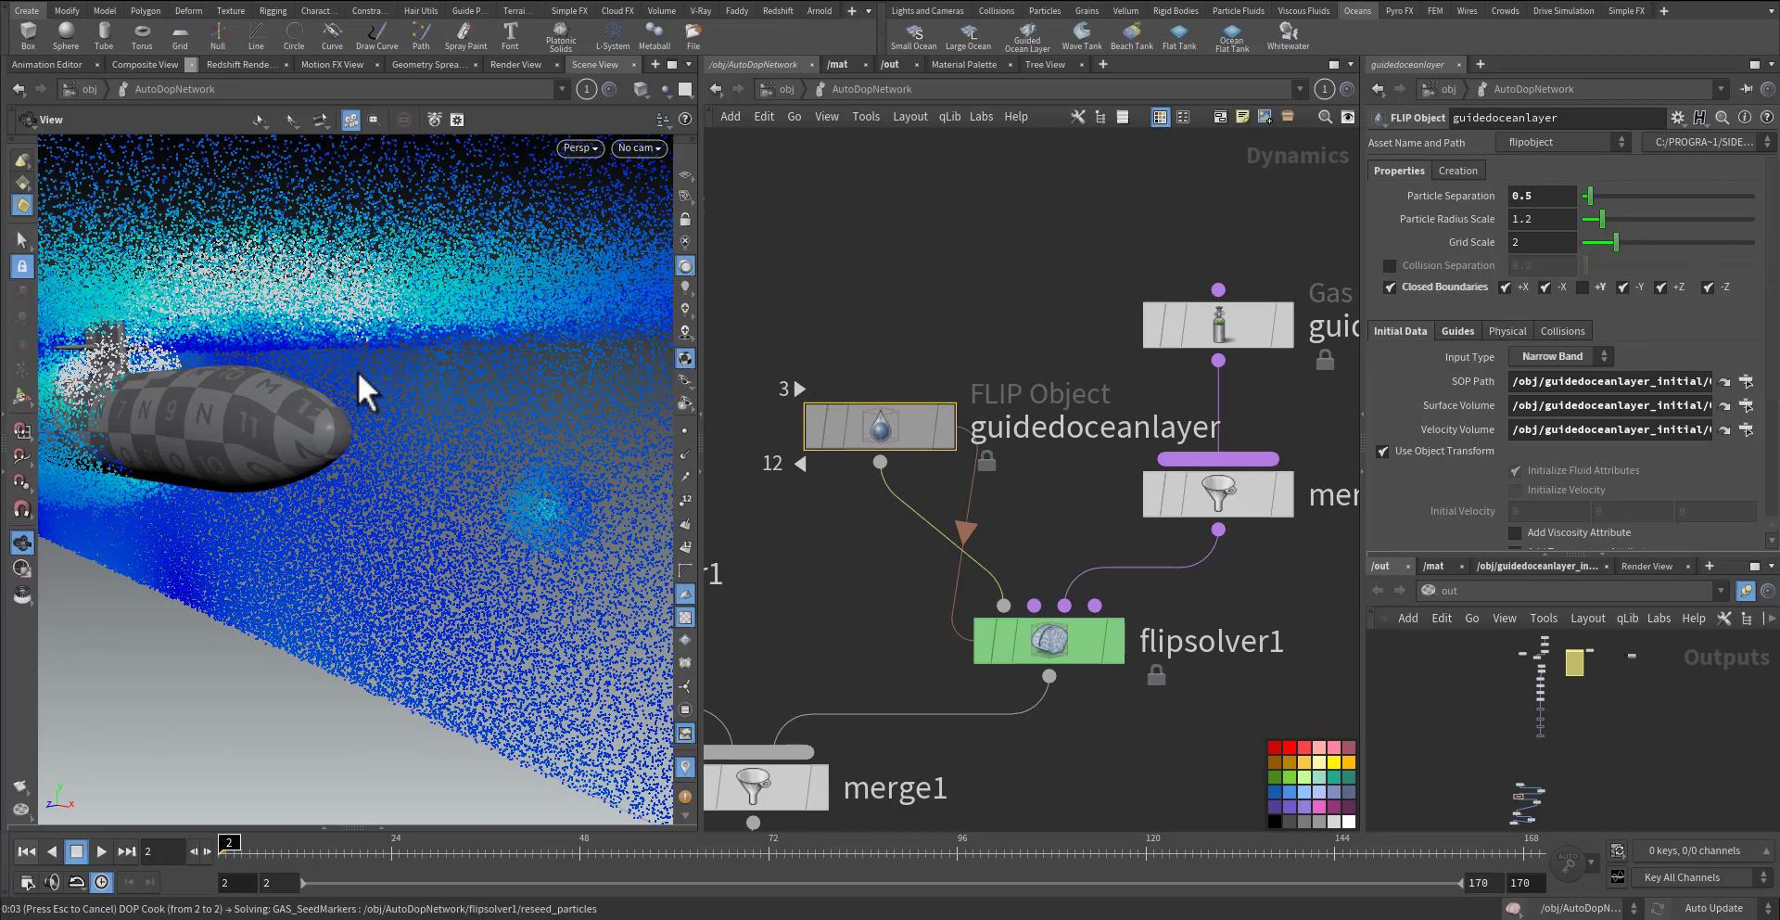
pyautogui.moveTo(358, 405); pyautogui.dragTo(219, 465)
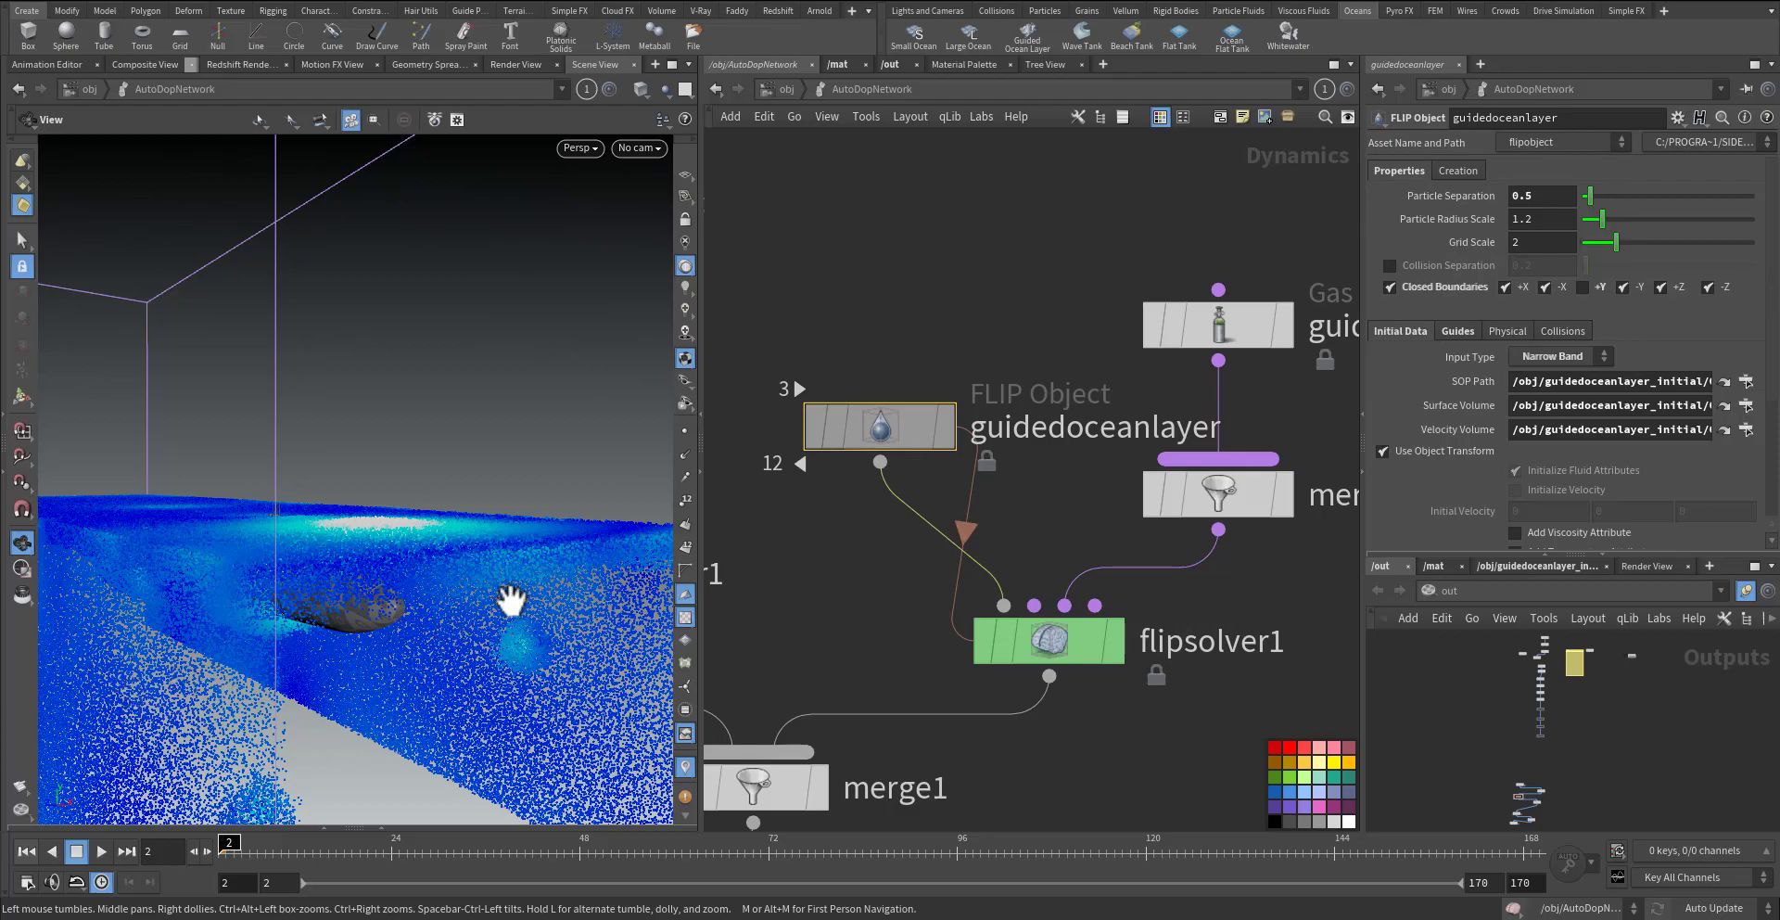
# - Review guidedoceanlayer's Input Type options and the ends of its SOP Path, Surface Volume and Velocity Volume paths
pyautogui.click(1545, 357)
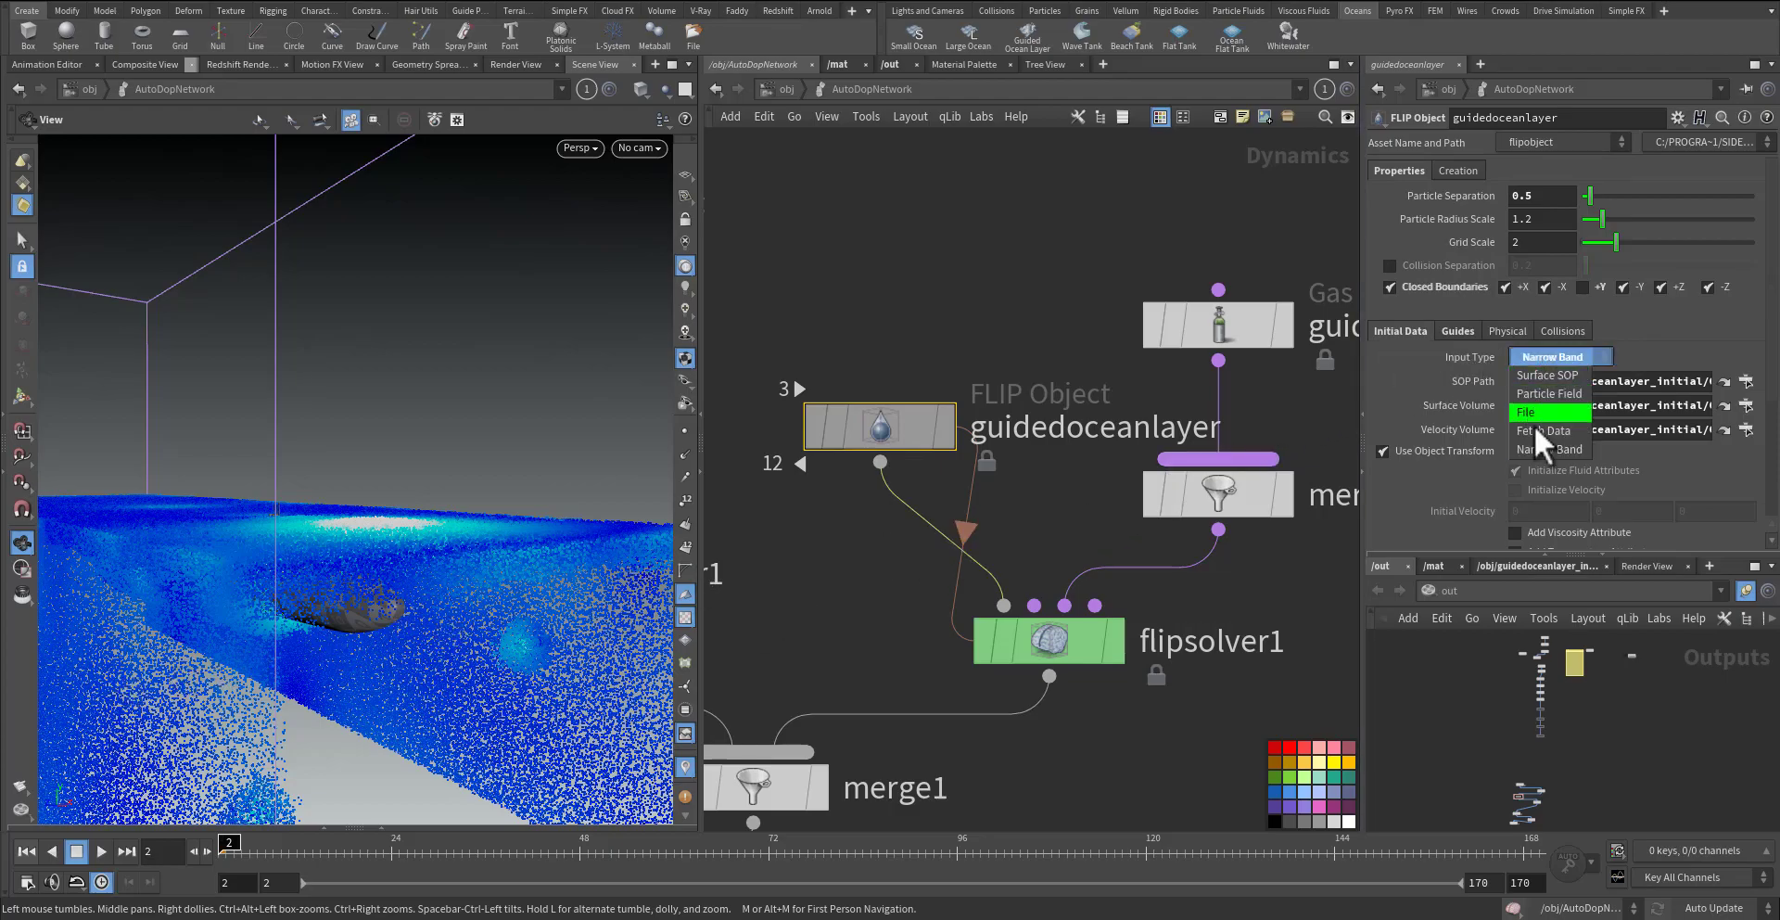
pyautogui.click(938, 275)
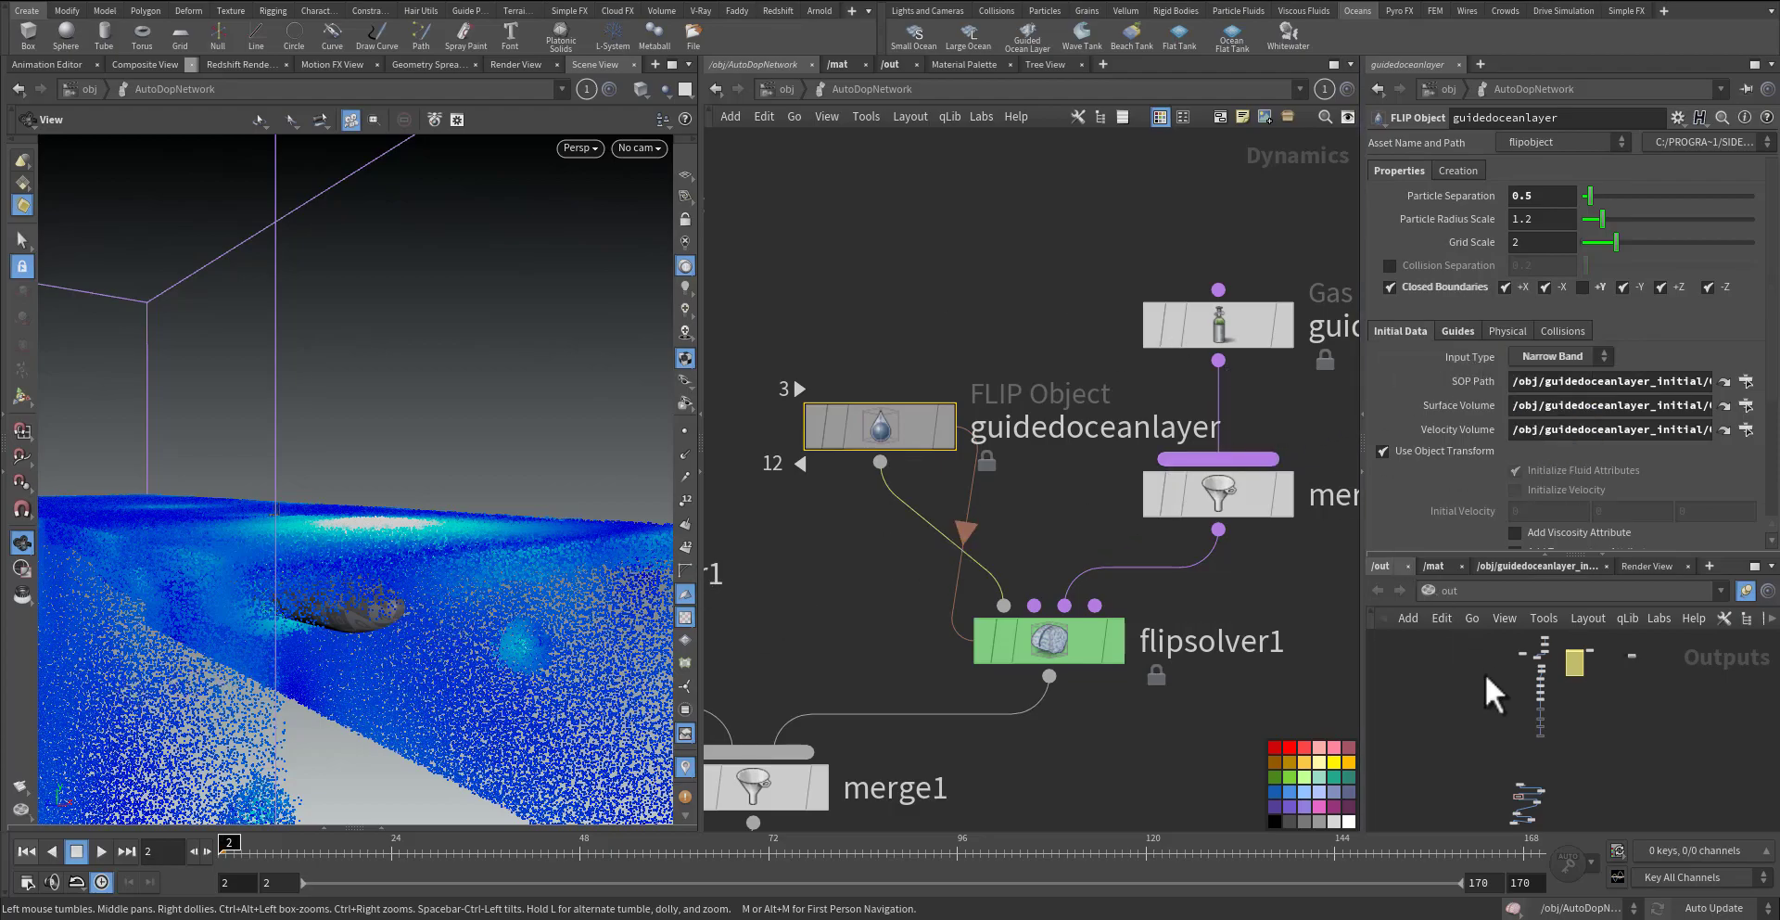
pyautogui.moveTo(1594, 382); pyautogui.dragTo(1715, 433)
pyautogui.click(1646, 404)
pyautogui.click(1654, 429)
pyautogui.click(1293, 601)
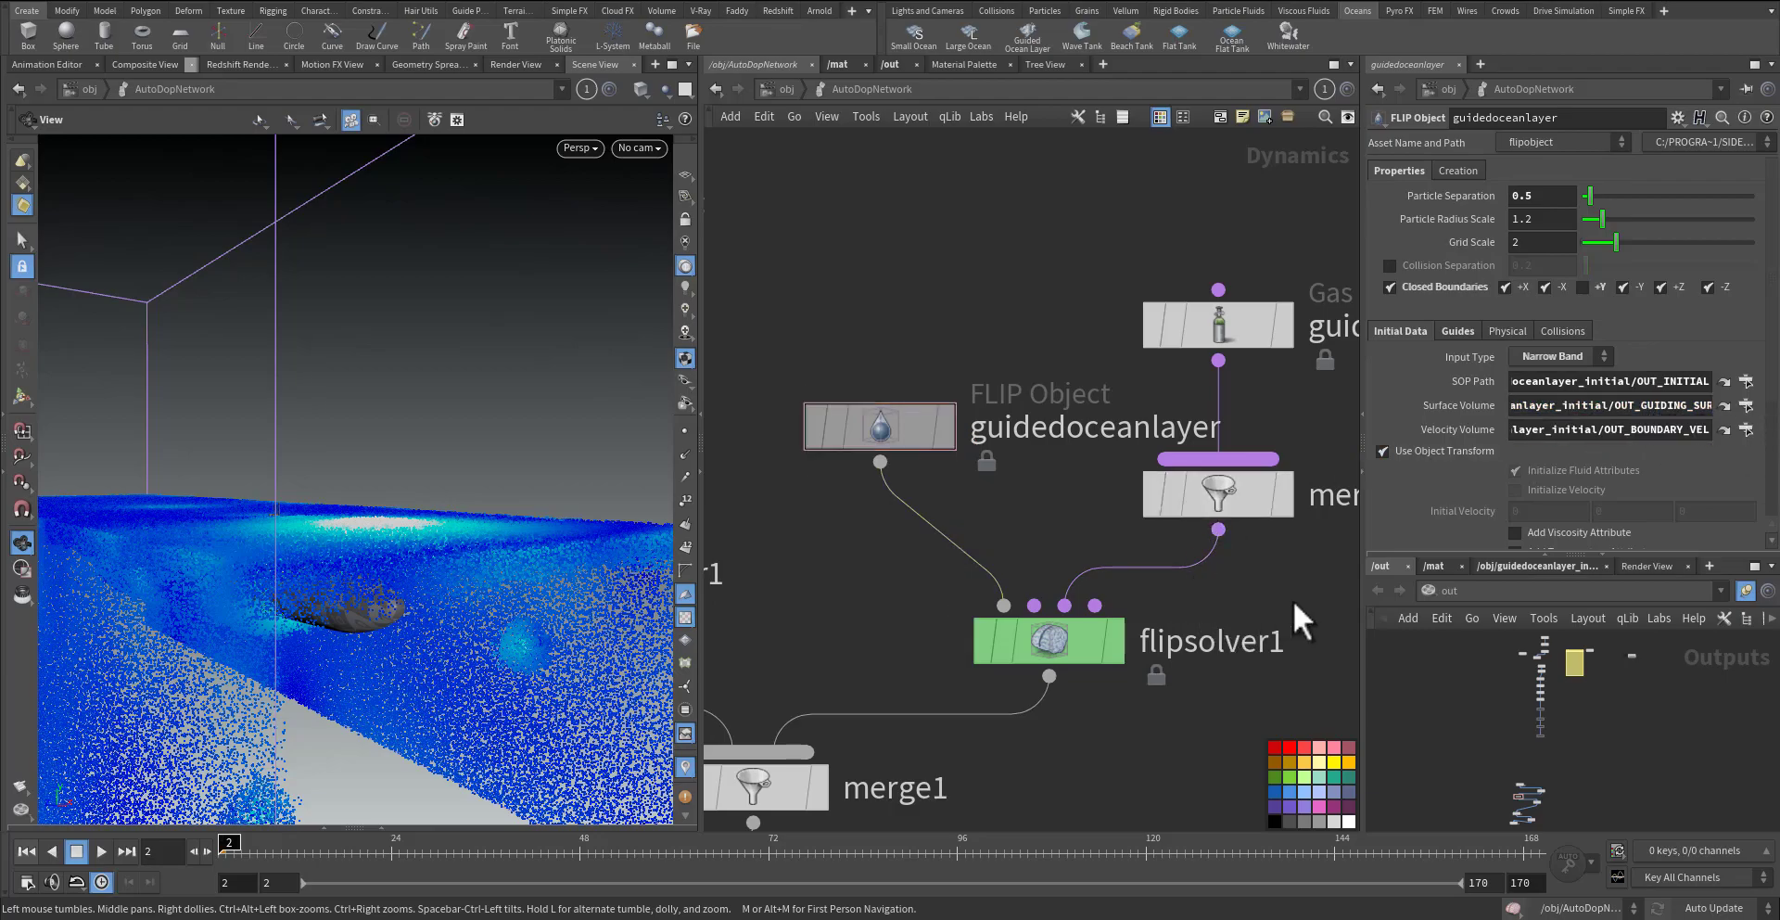
# - Find the OUT_BOUNDARY_VEL null in the guidedoceanlayer_initial network and inspect its node info
pyautogui.moveTo(1515, 736); pyautogui.dragTo(1501, 710, button='middle')
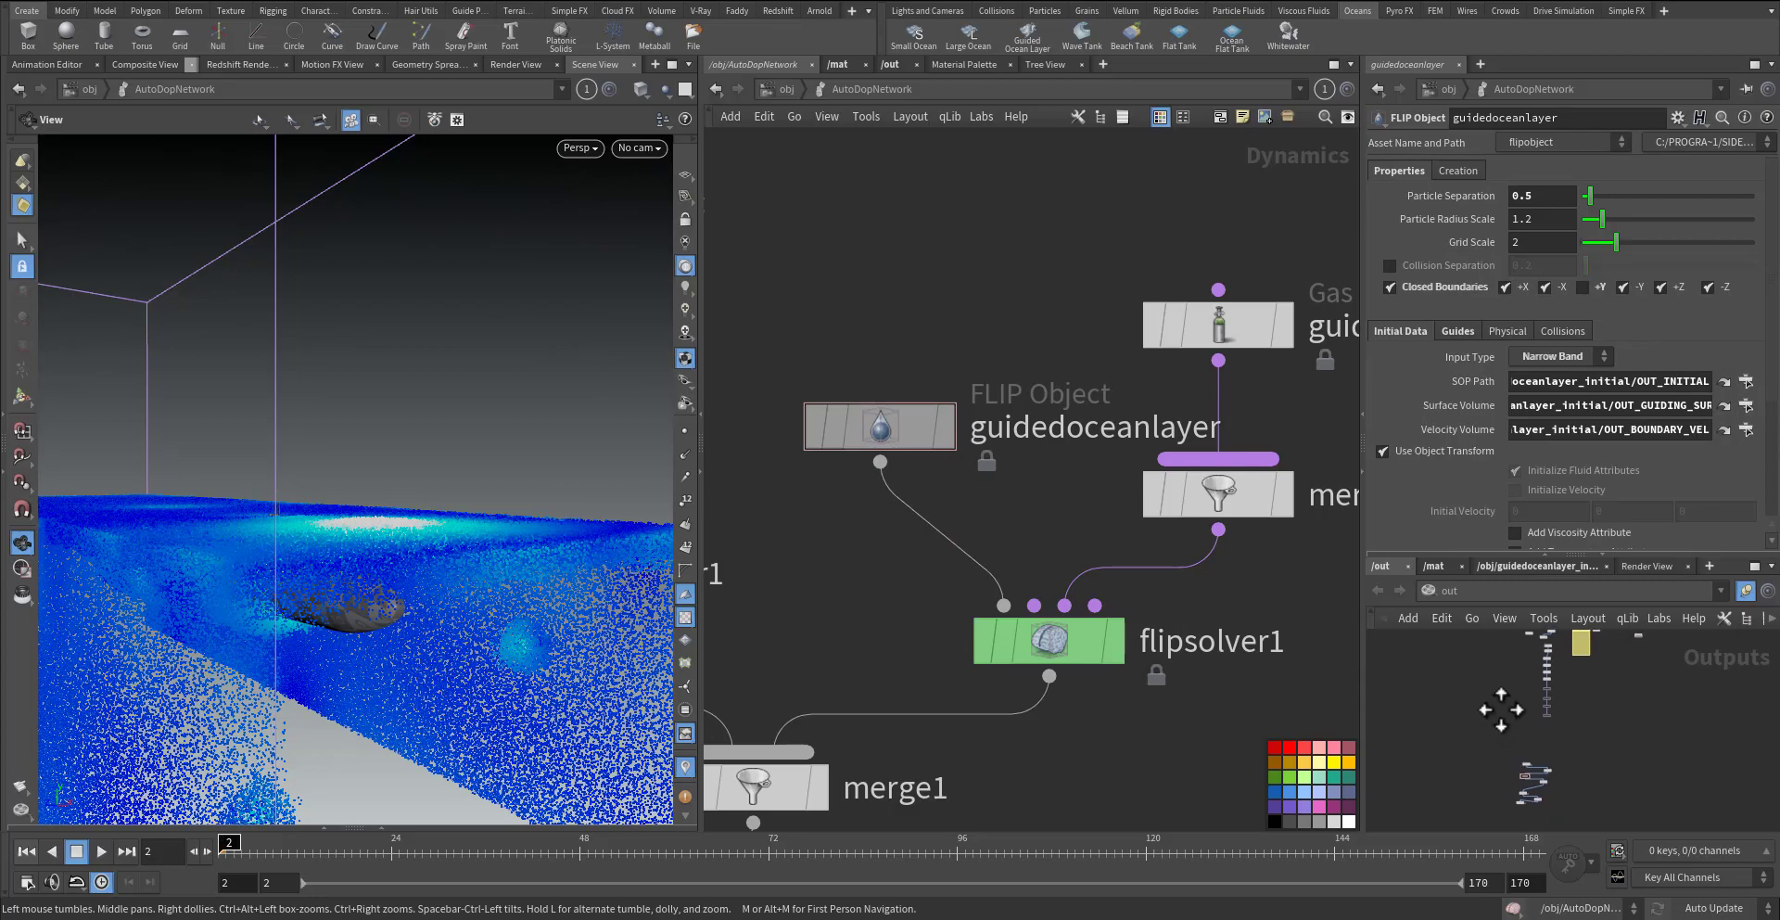
pyautogui.click(1523, 564)
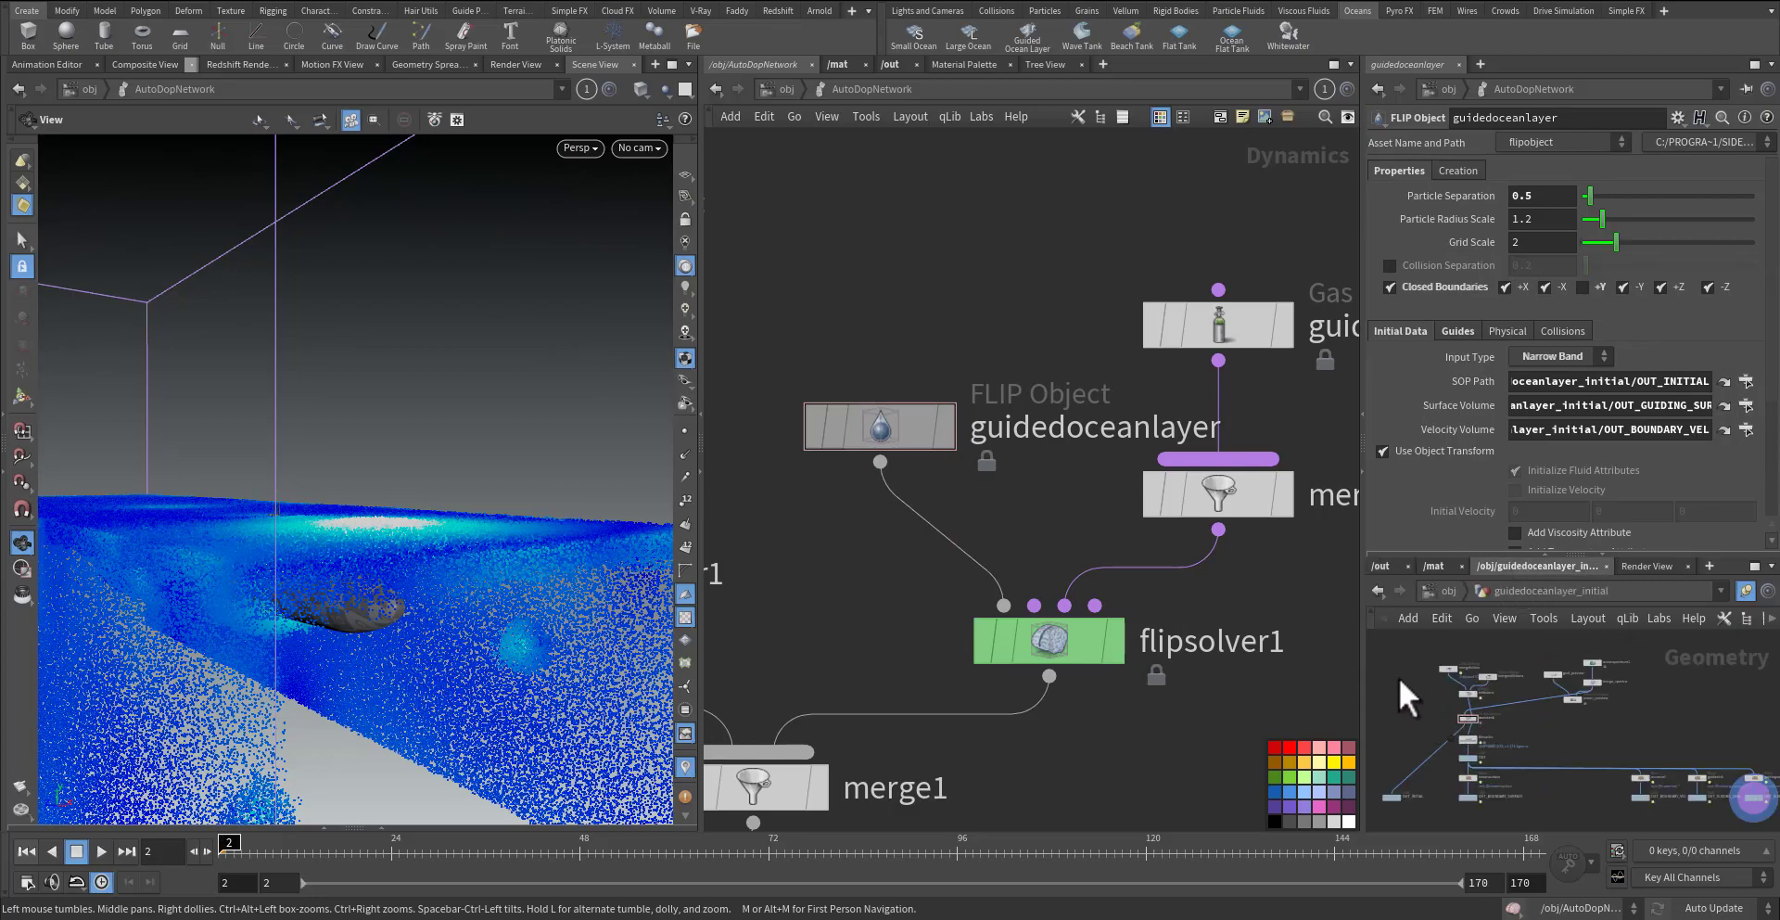
pyautogui.scroll(8, 1443, 721)
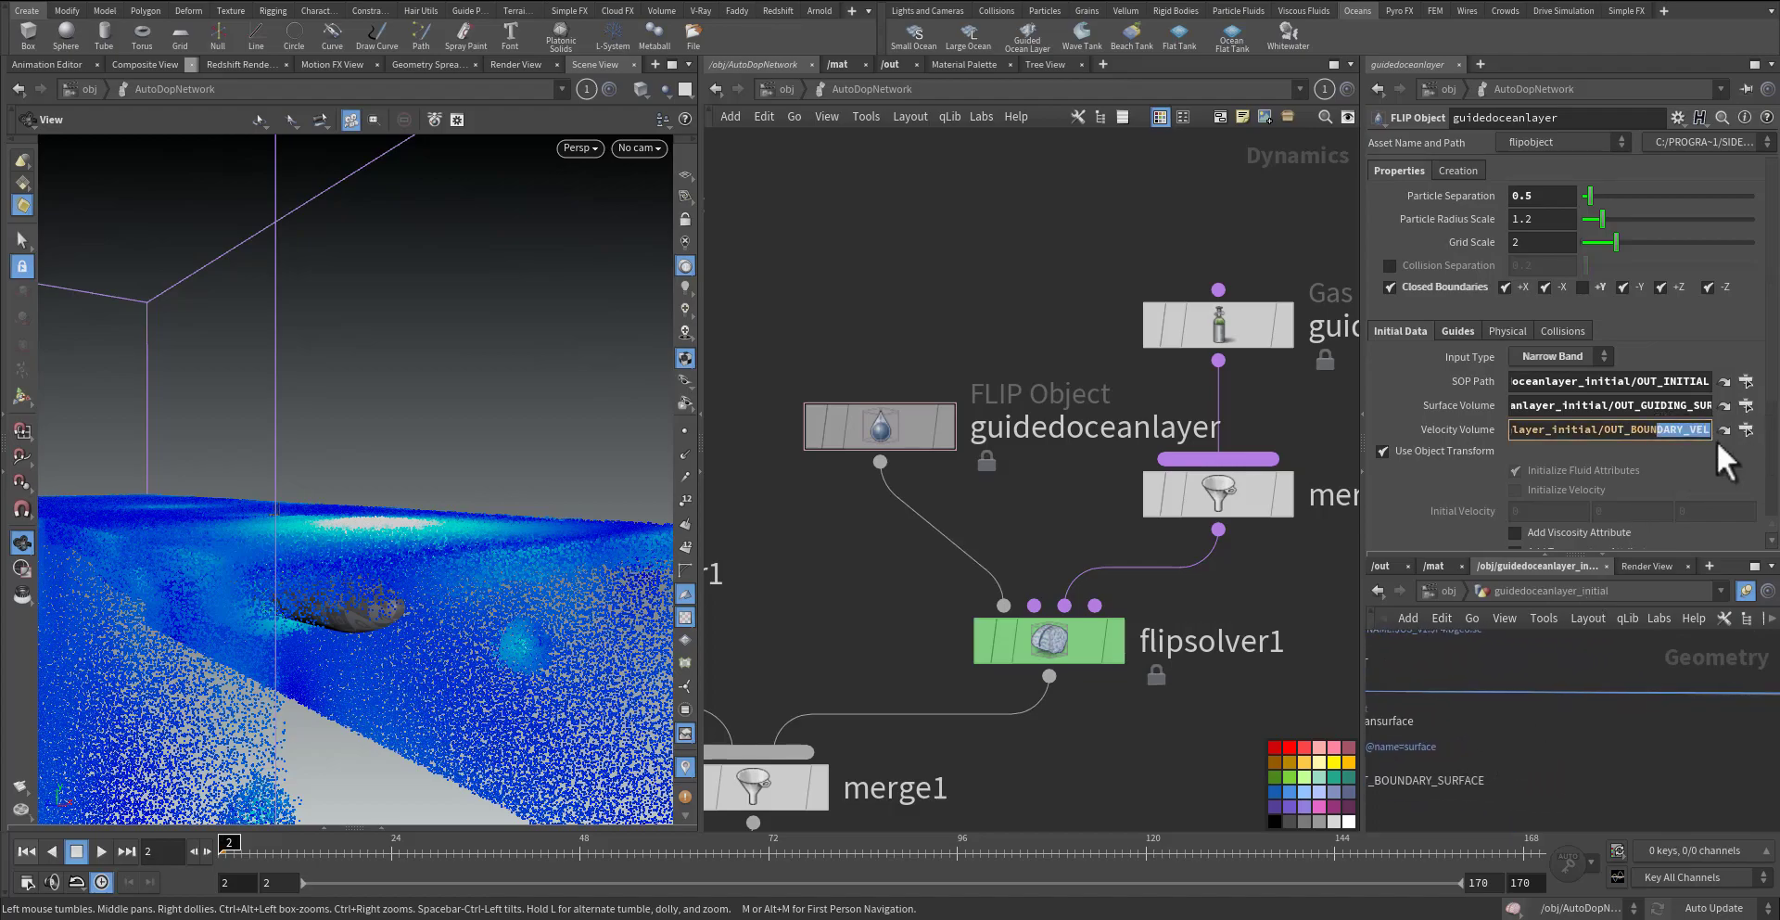
pyautogui.moveTo(1624, 804); pyautogui.dragTo(1558, 781, button='middle')
pyautogui.scroll(-5, 1433, 714)
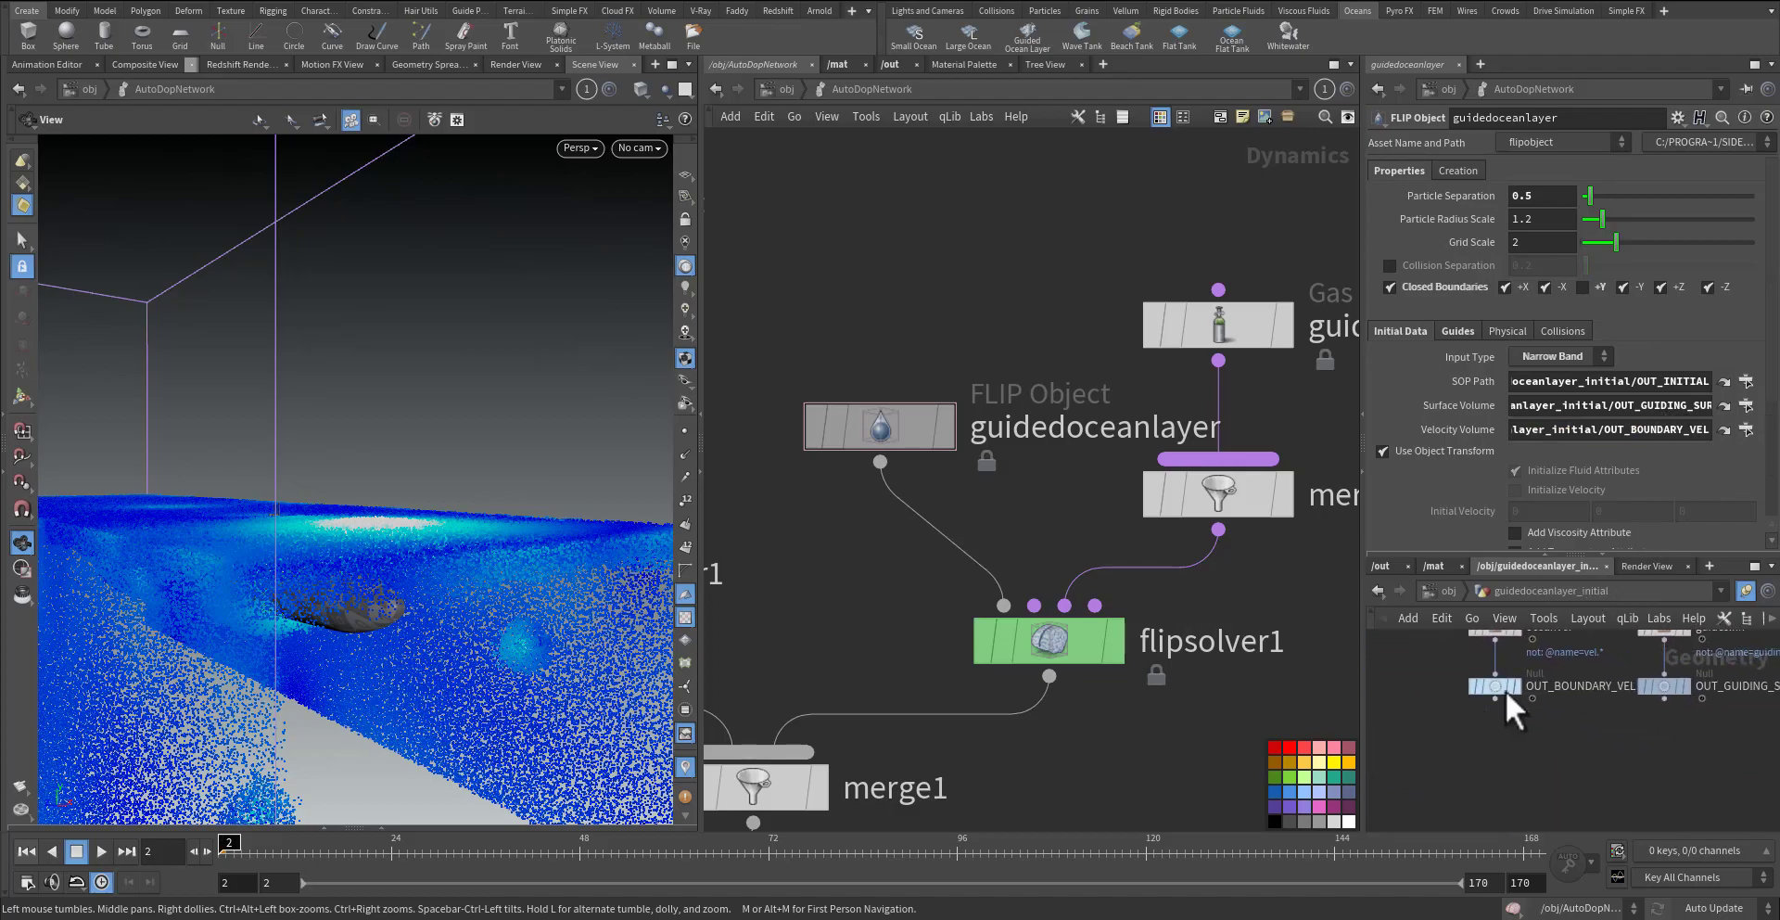
pyautogui.moveTo(1497, 712); pyautogui.dragTo(1491, 782)
pyautogui.middleClick(1493, 777)
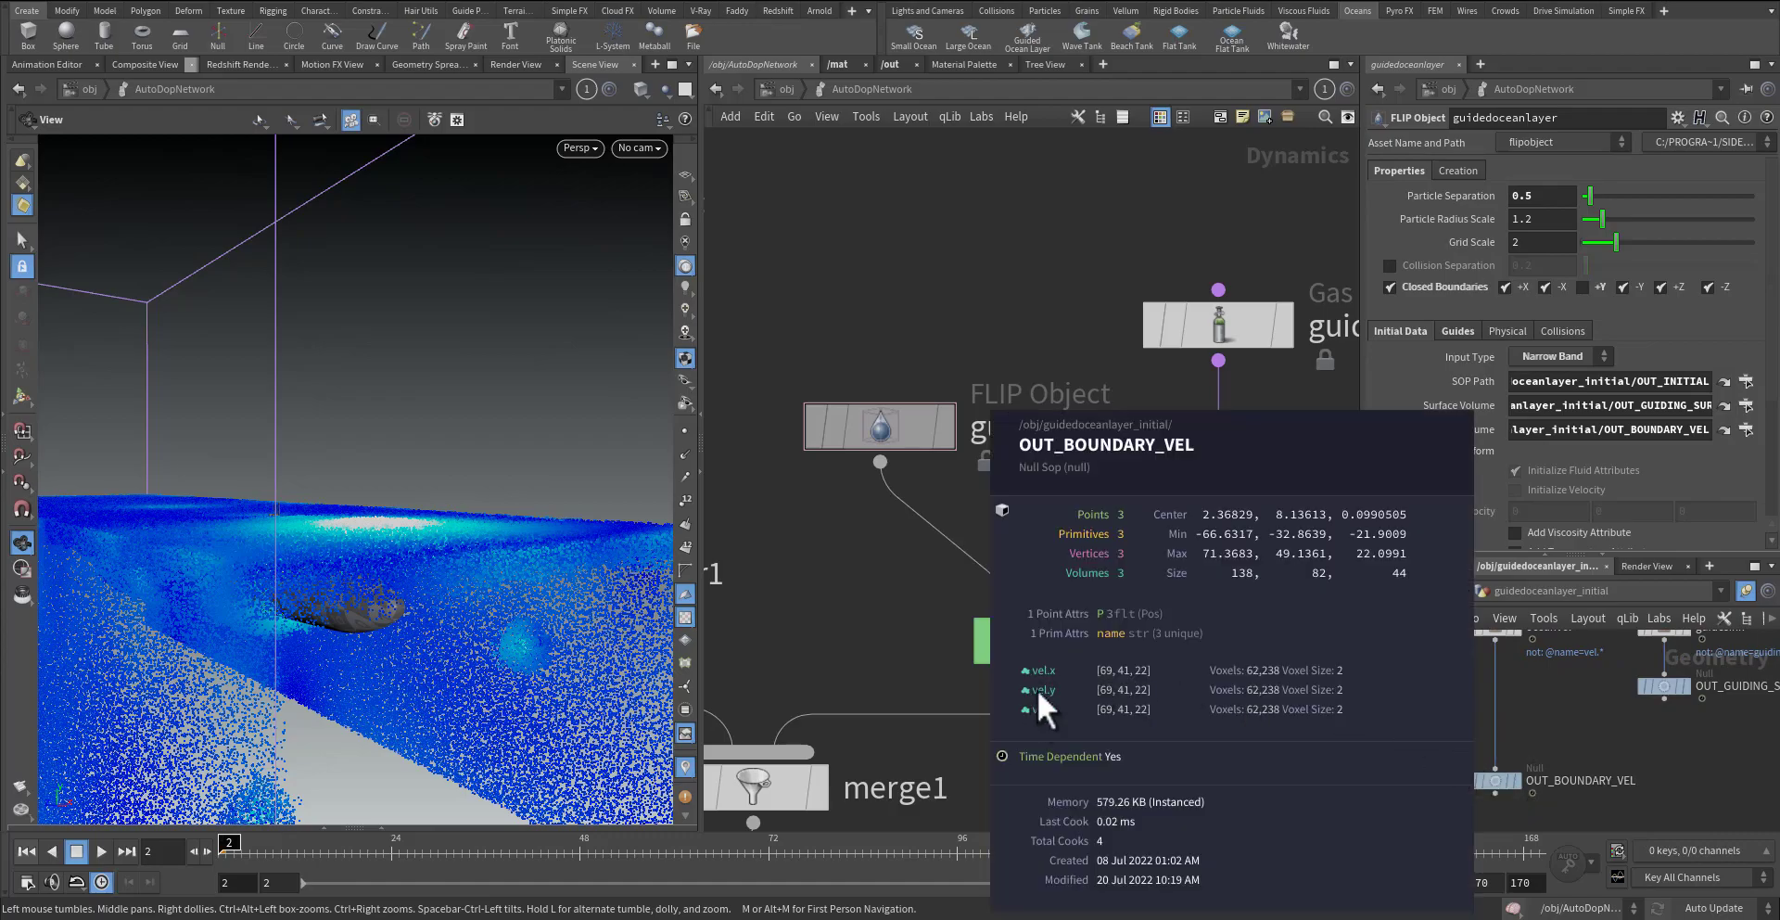
# - Insert a Volume Velocity node between the oceanvel blast and the OUT_BOUNDARY_VEL null
pyautogui.press('Tab')
pyautogui.write('v')
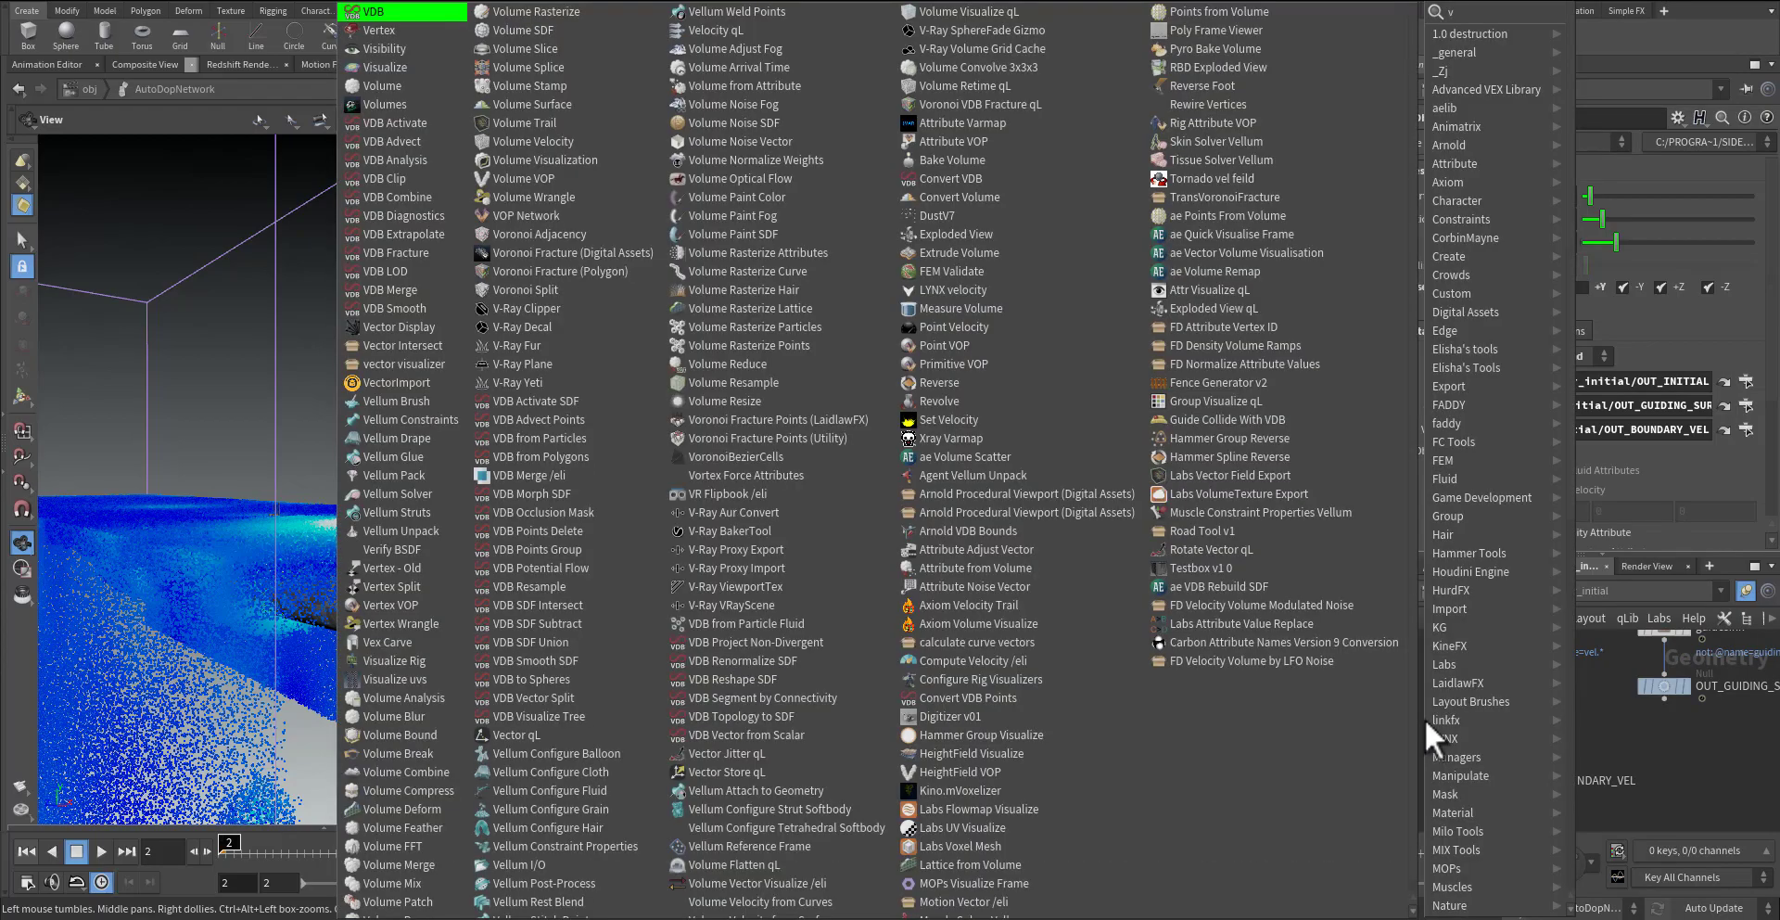
pyautogui.write('olve')
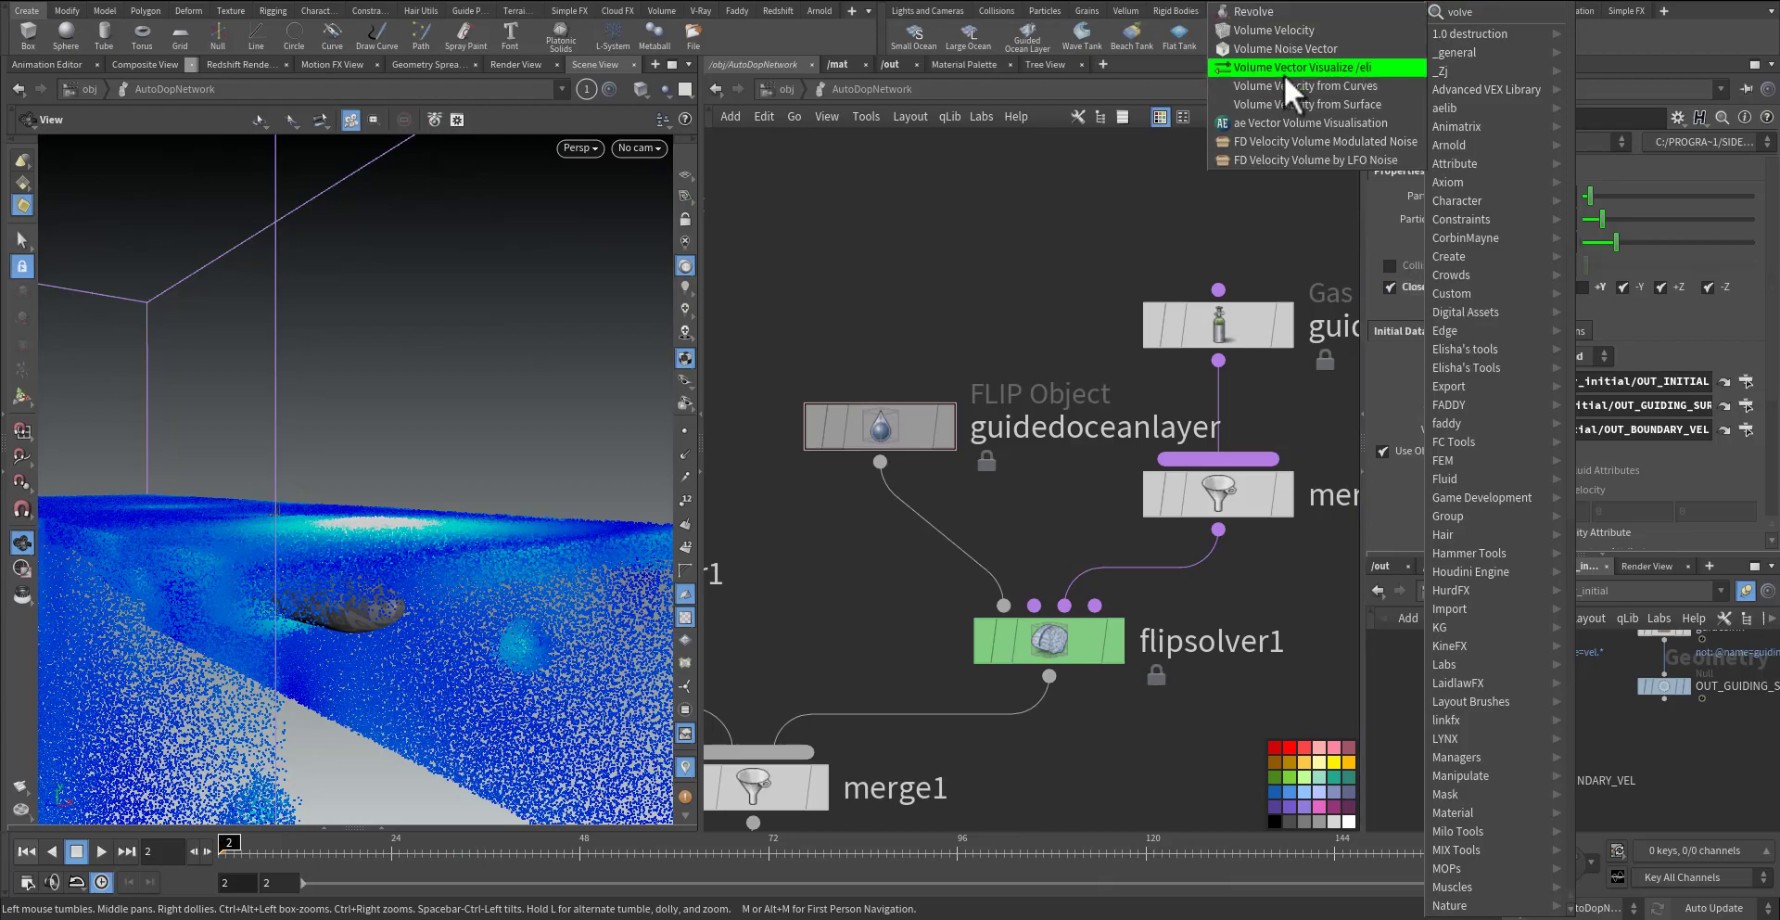
pyautogui.click(1315, 35)
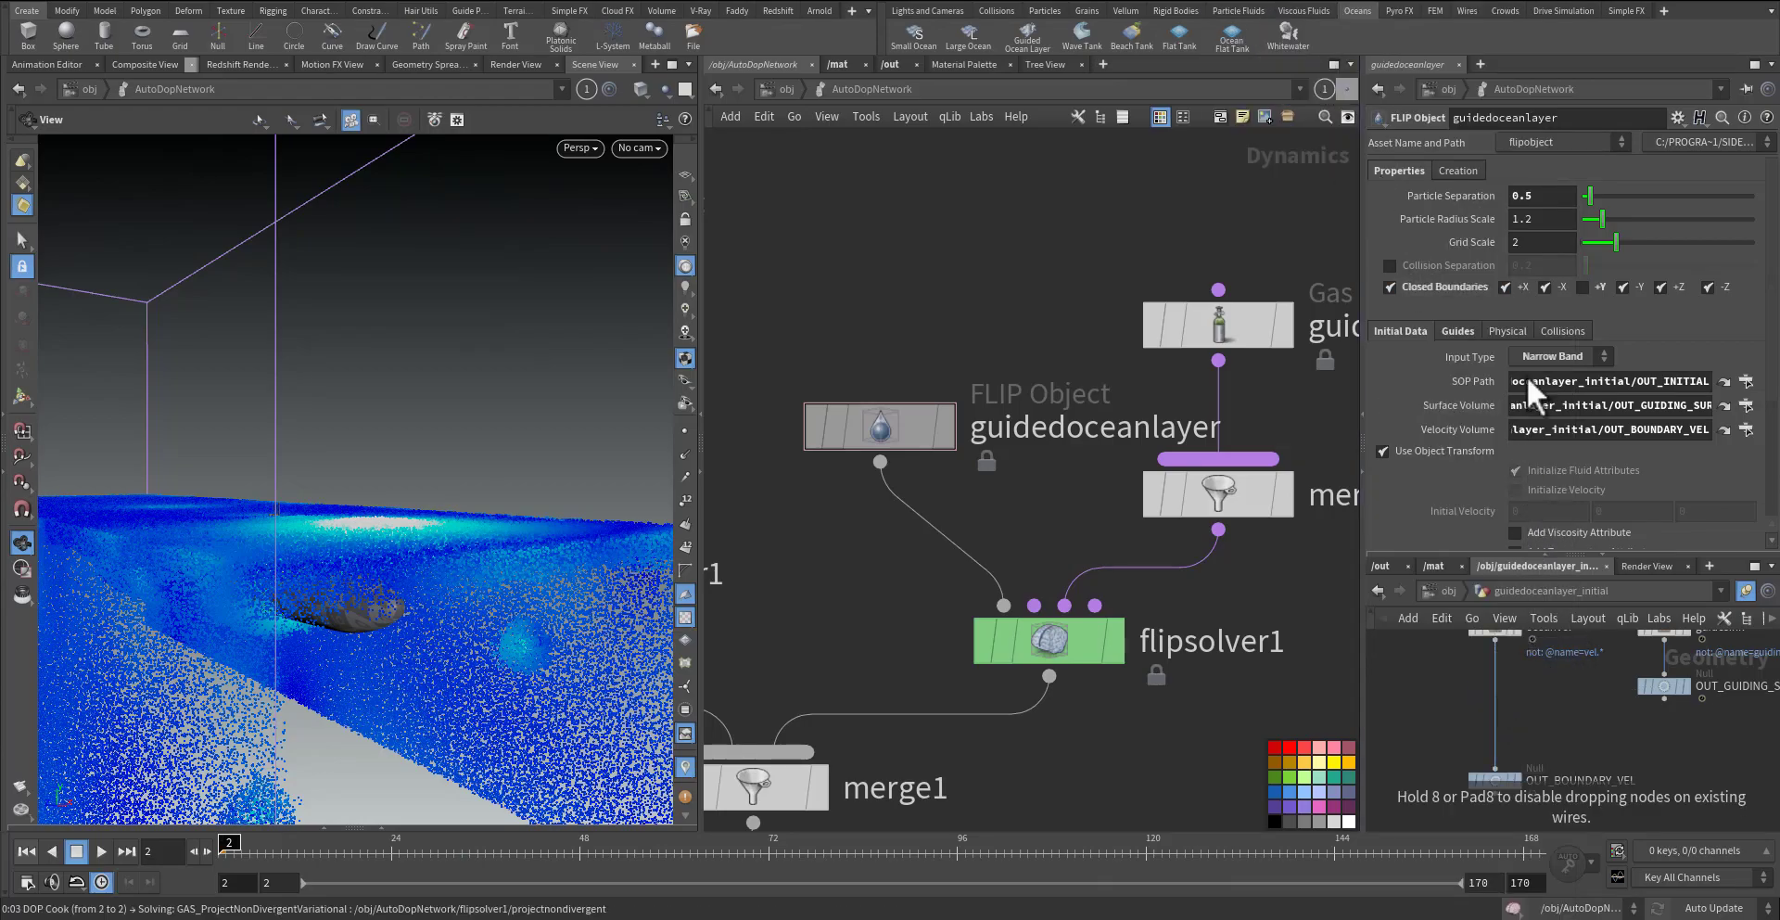
pyautogui.click(1478, 332)
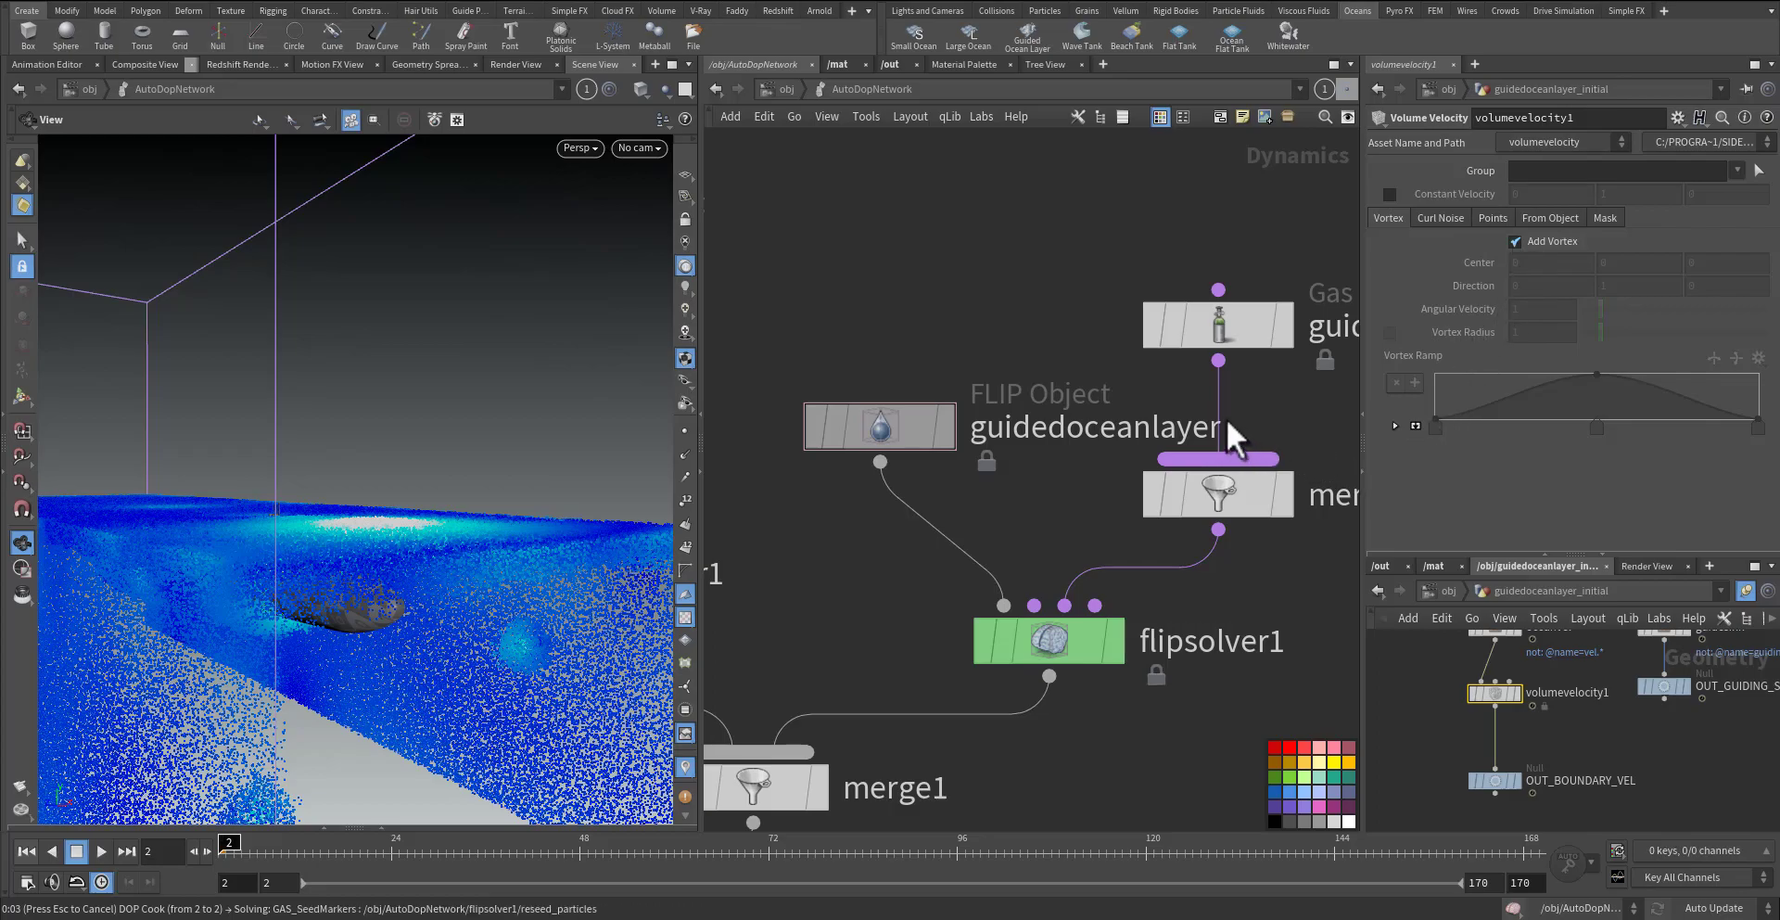
pyautogui.moveTo(898, 334); pyautogui.dragTo(956, 346, button='middle')
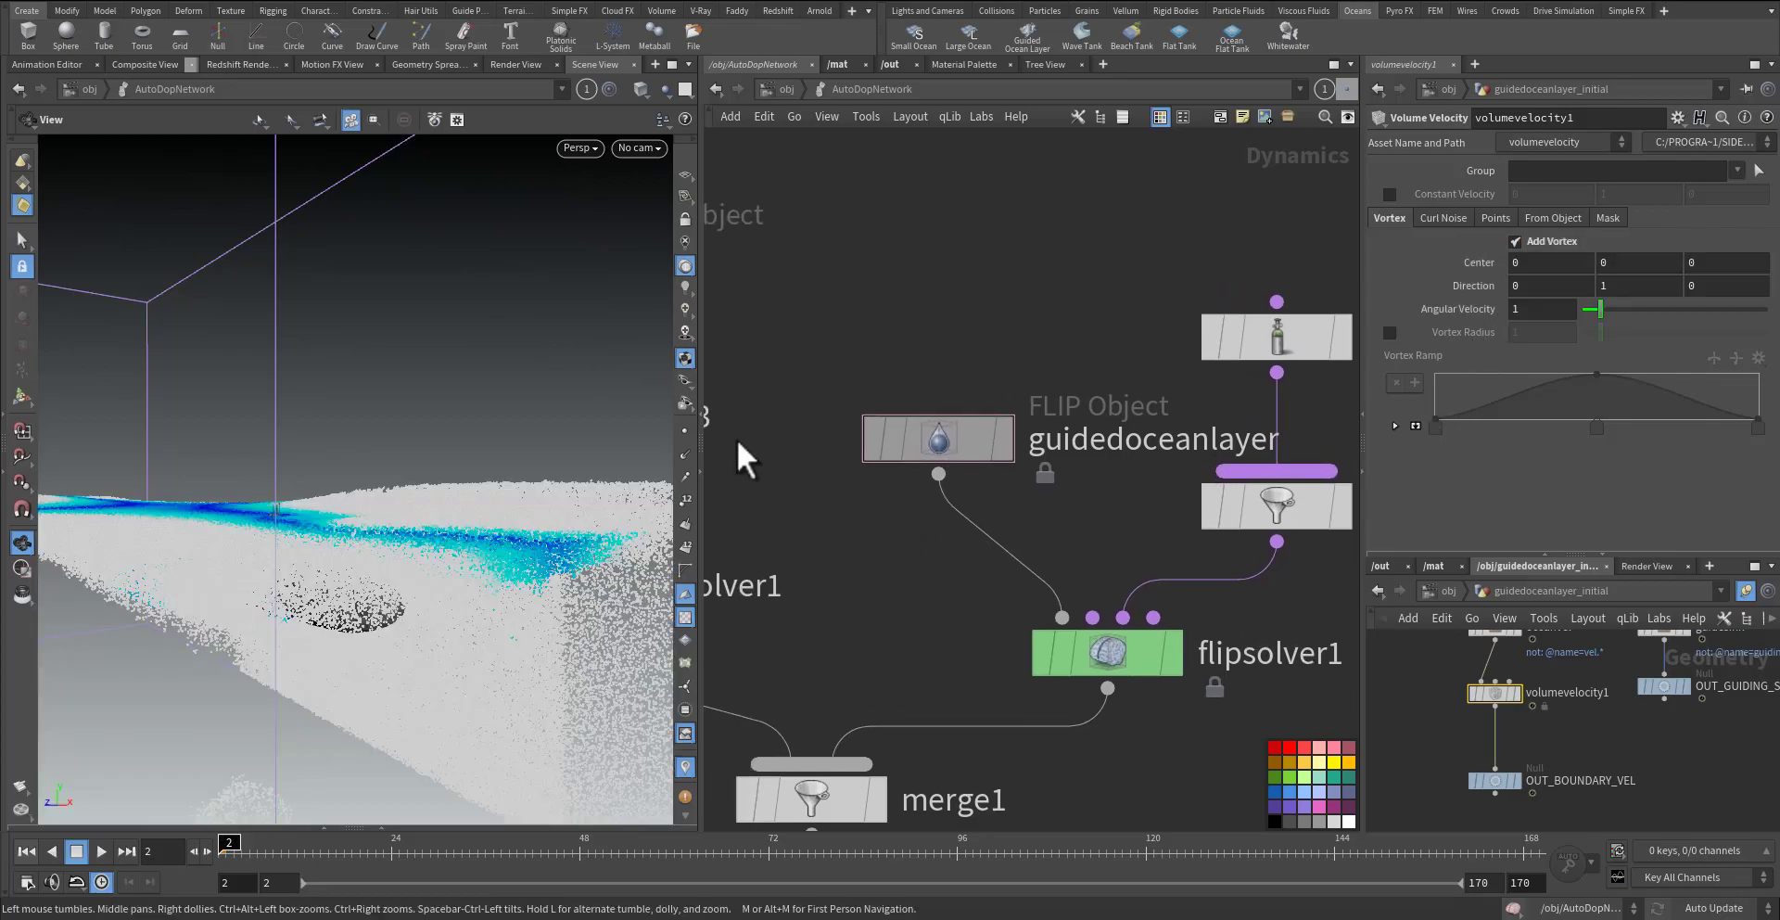
pyautogui.moveTo(405, 516); pyautogui.dragTo(501, 521)
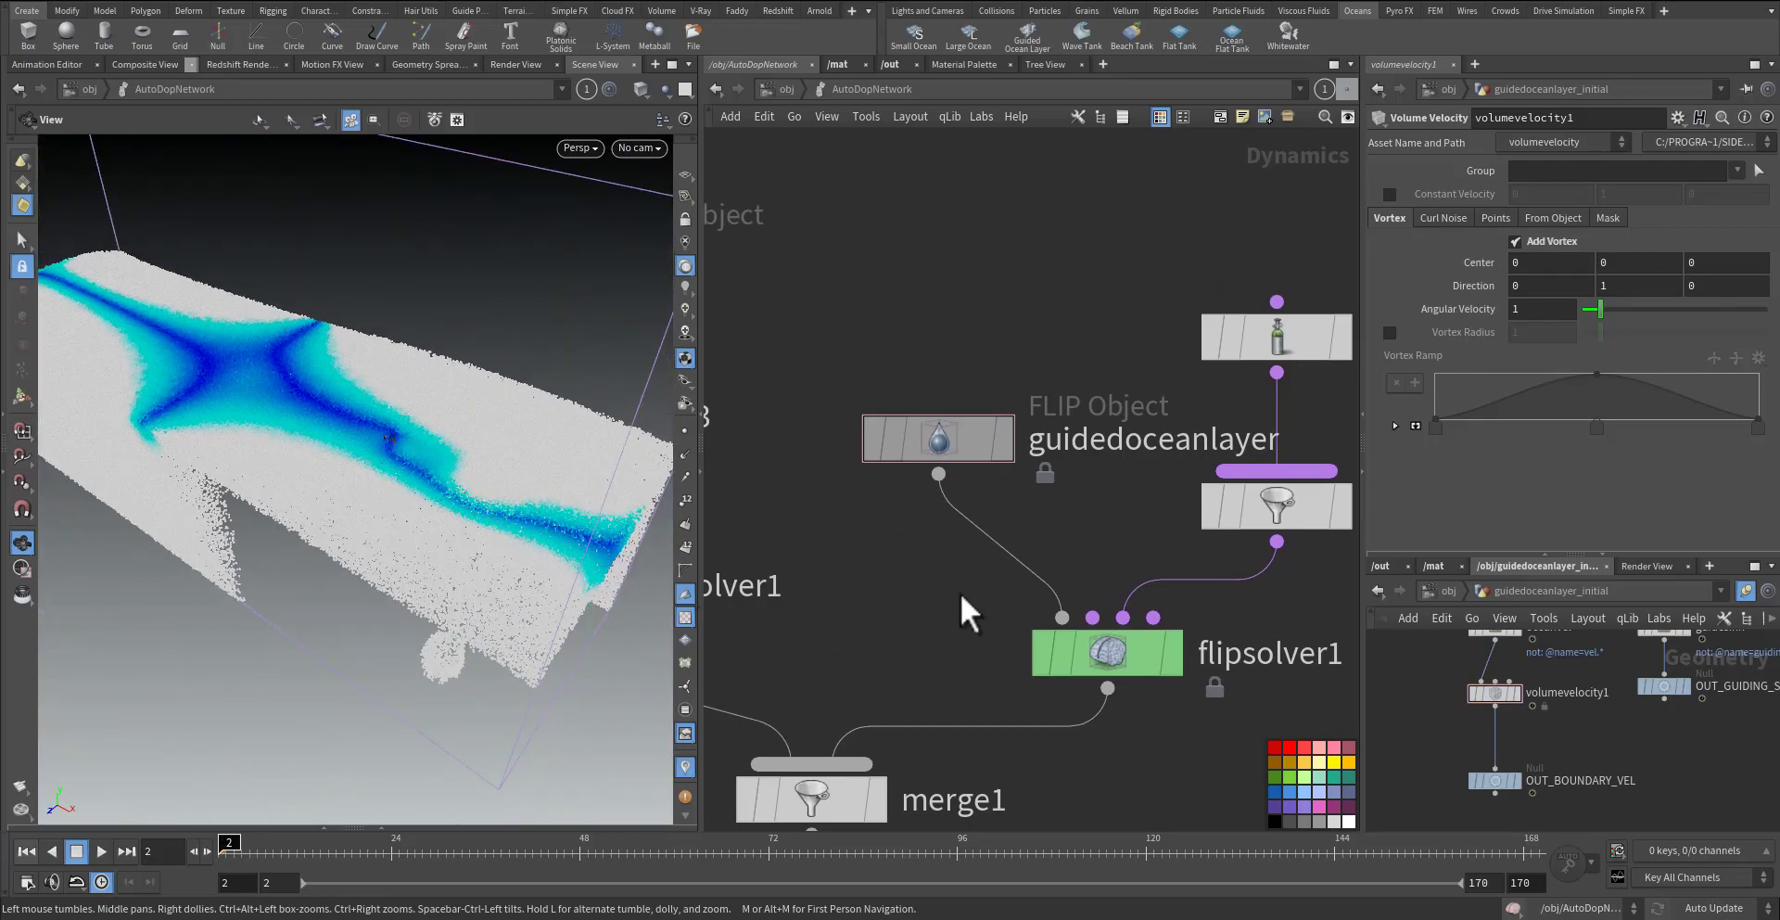
# - Set the upper limit of the guidedoceanlayer particle guide's Visualization Range to 100
pyautogui.click(937, 437)
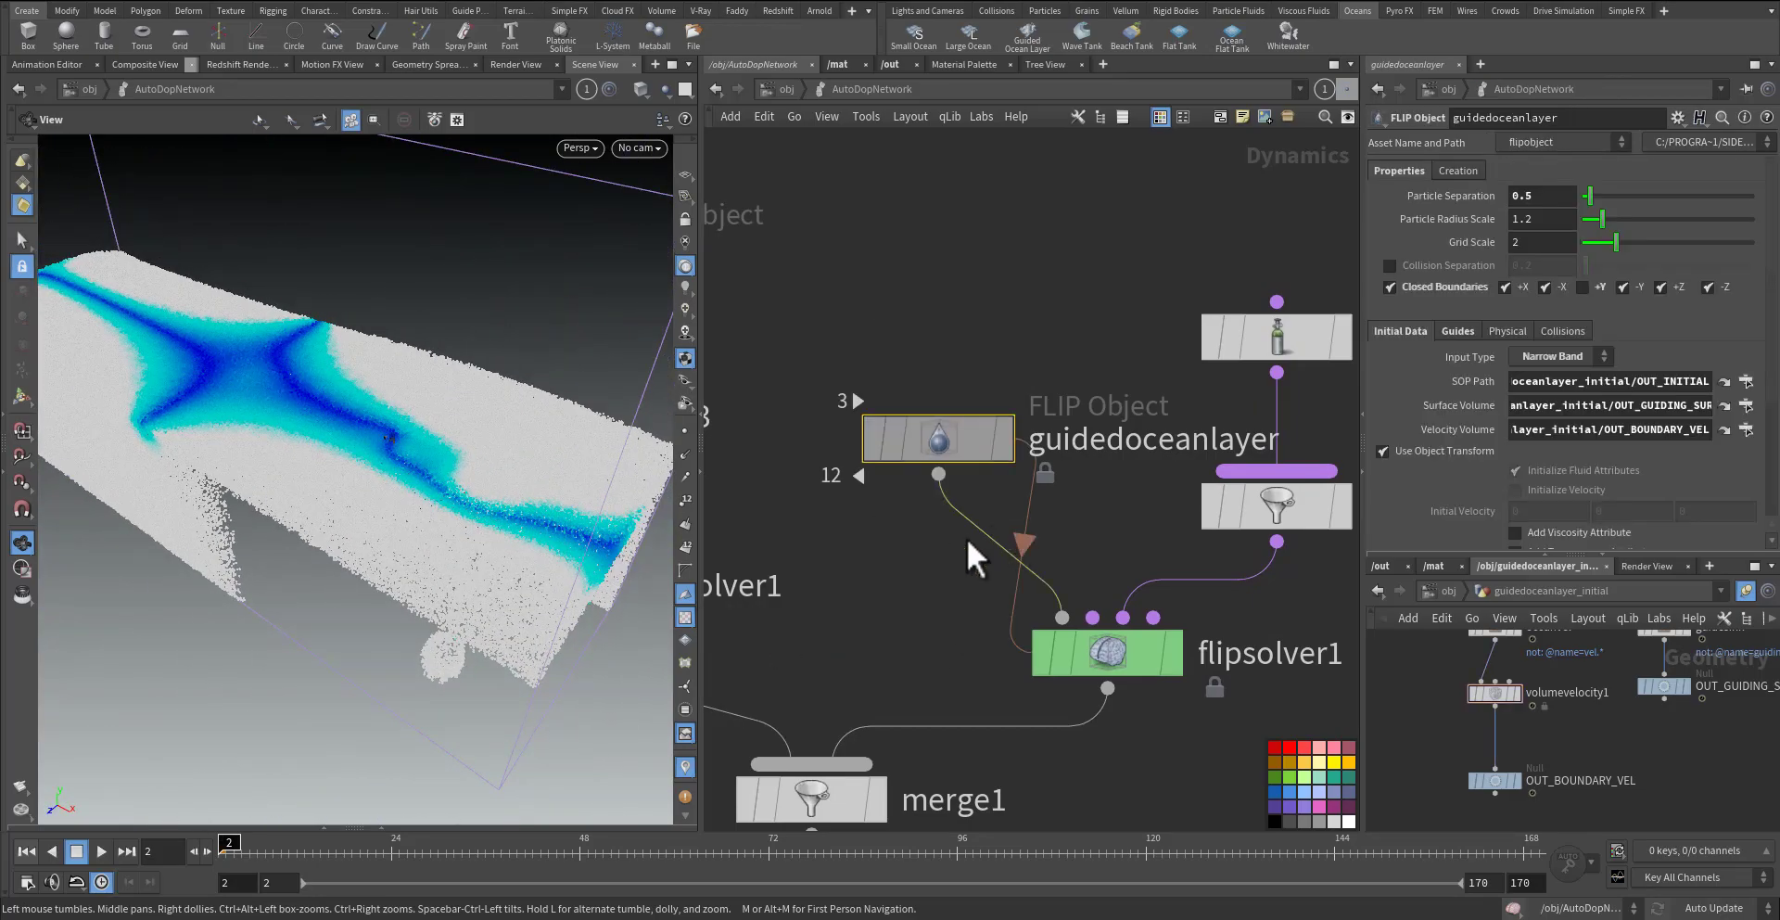
pyautogui.click(1451, 330)
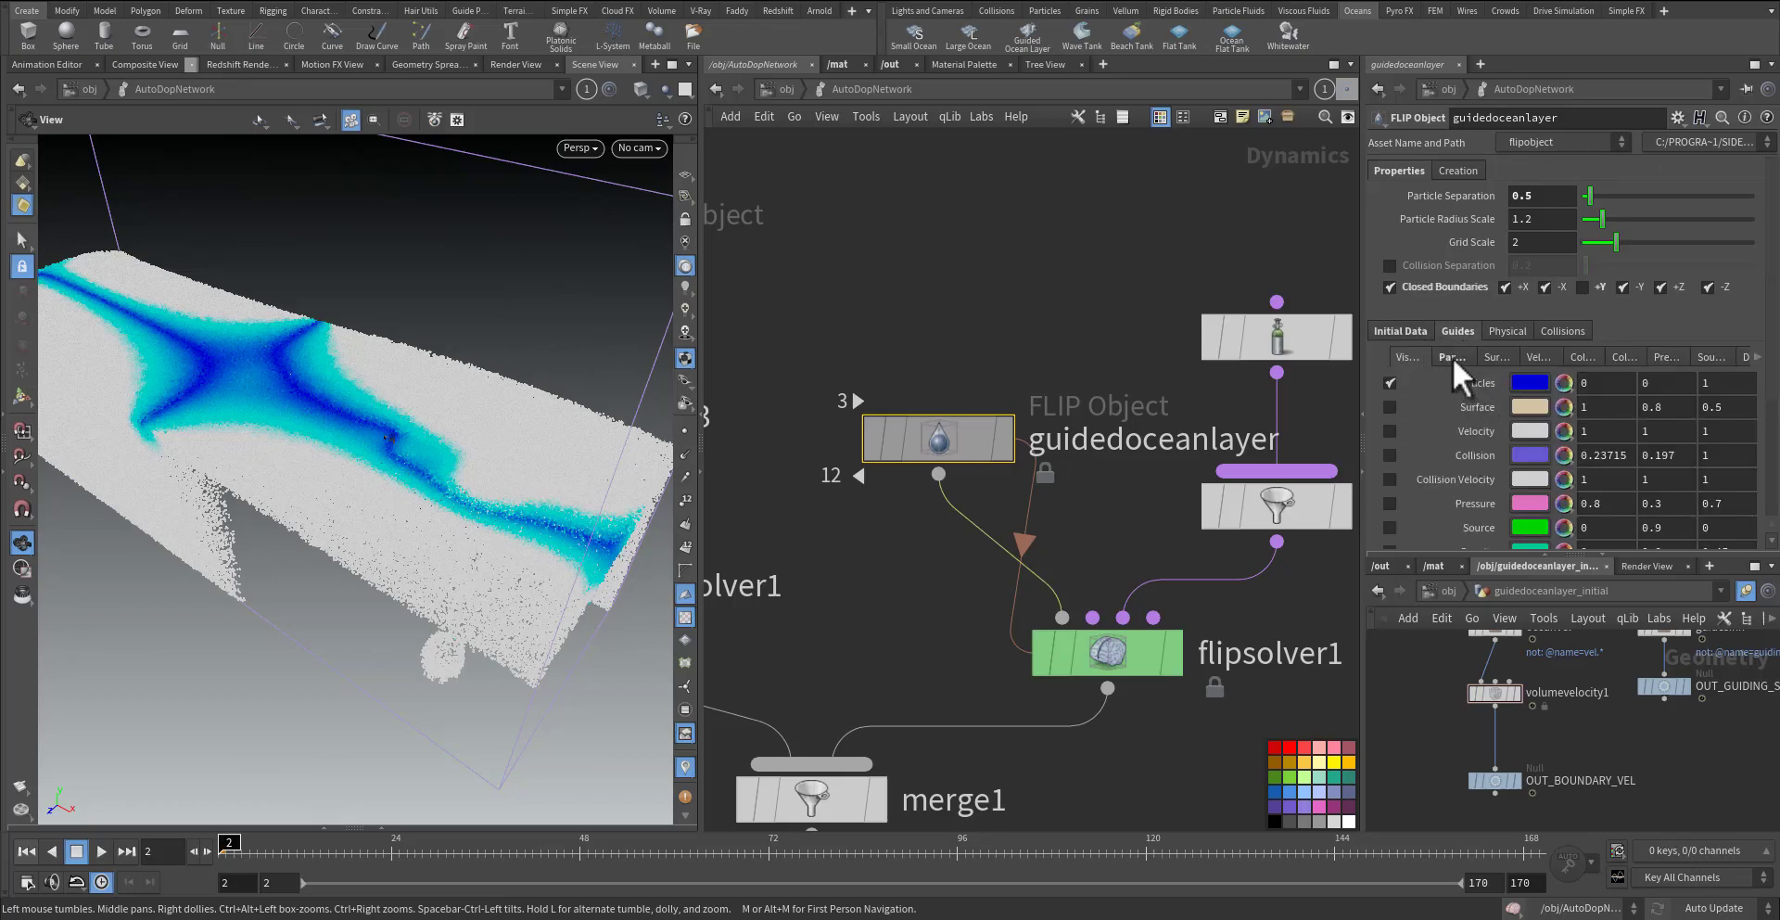
pyautogui.click(1452, 358)
pyautogui.scroll(-3, 1439, 443)
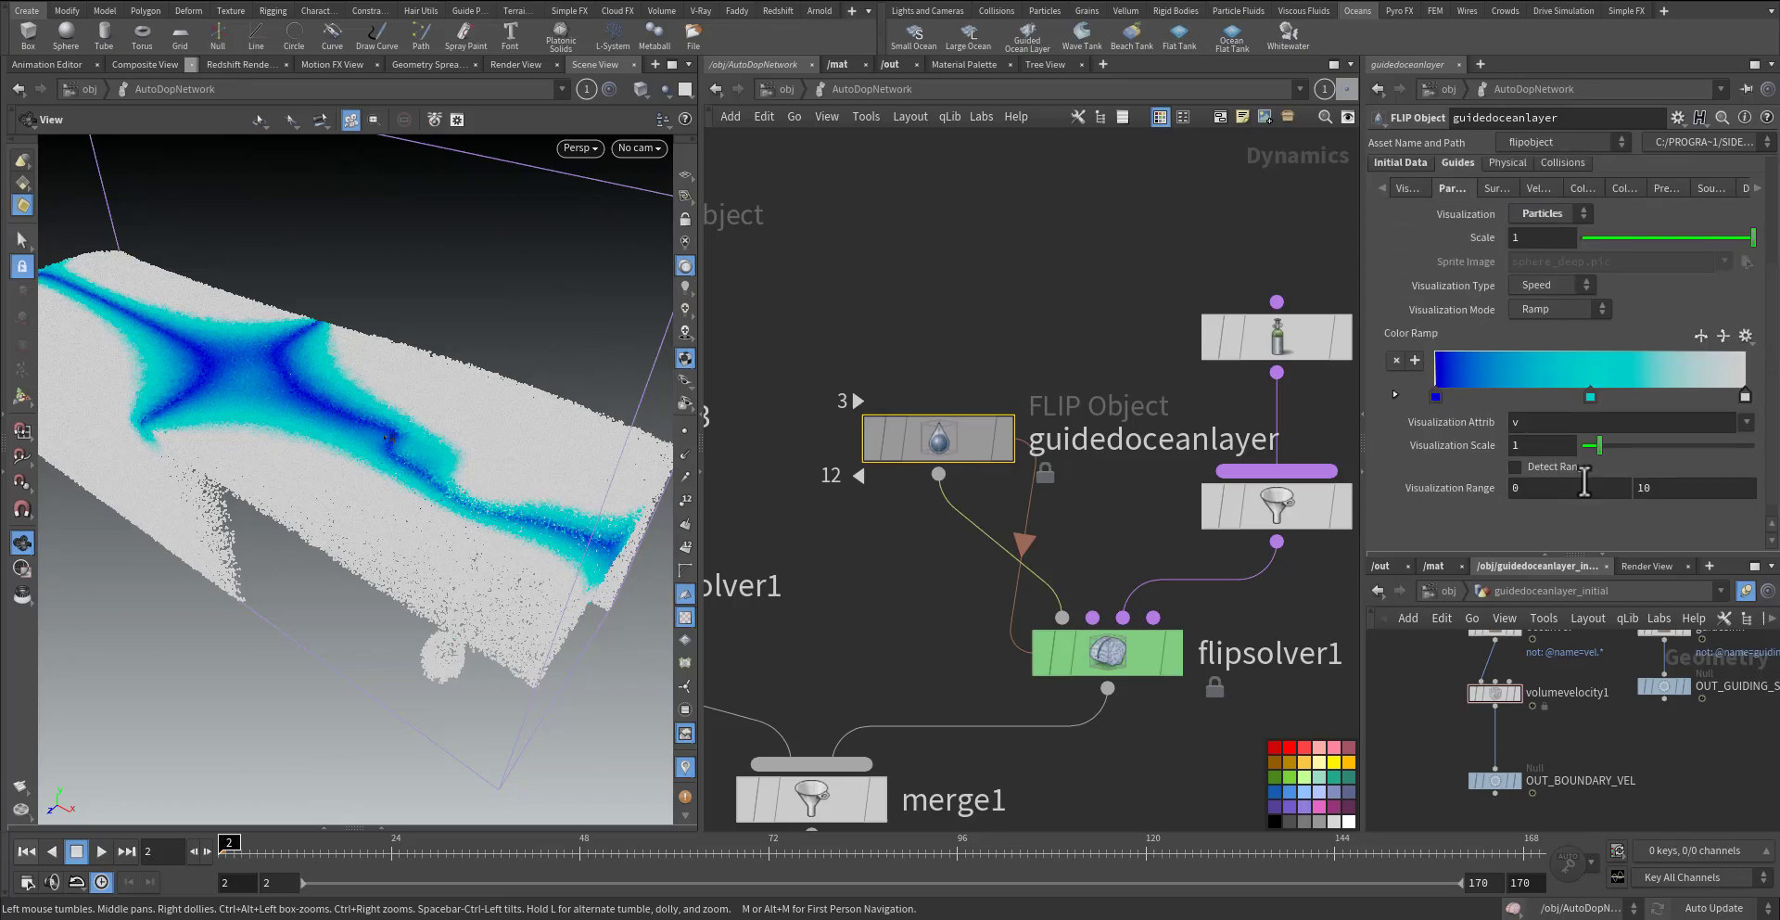
pyautogui.click(1670, 491)
pyautogui.moveTo(1671, 491); pyautogui.dragTo(1583, 482)
pyautogui.press('Return')
pyautogui.press('Return')
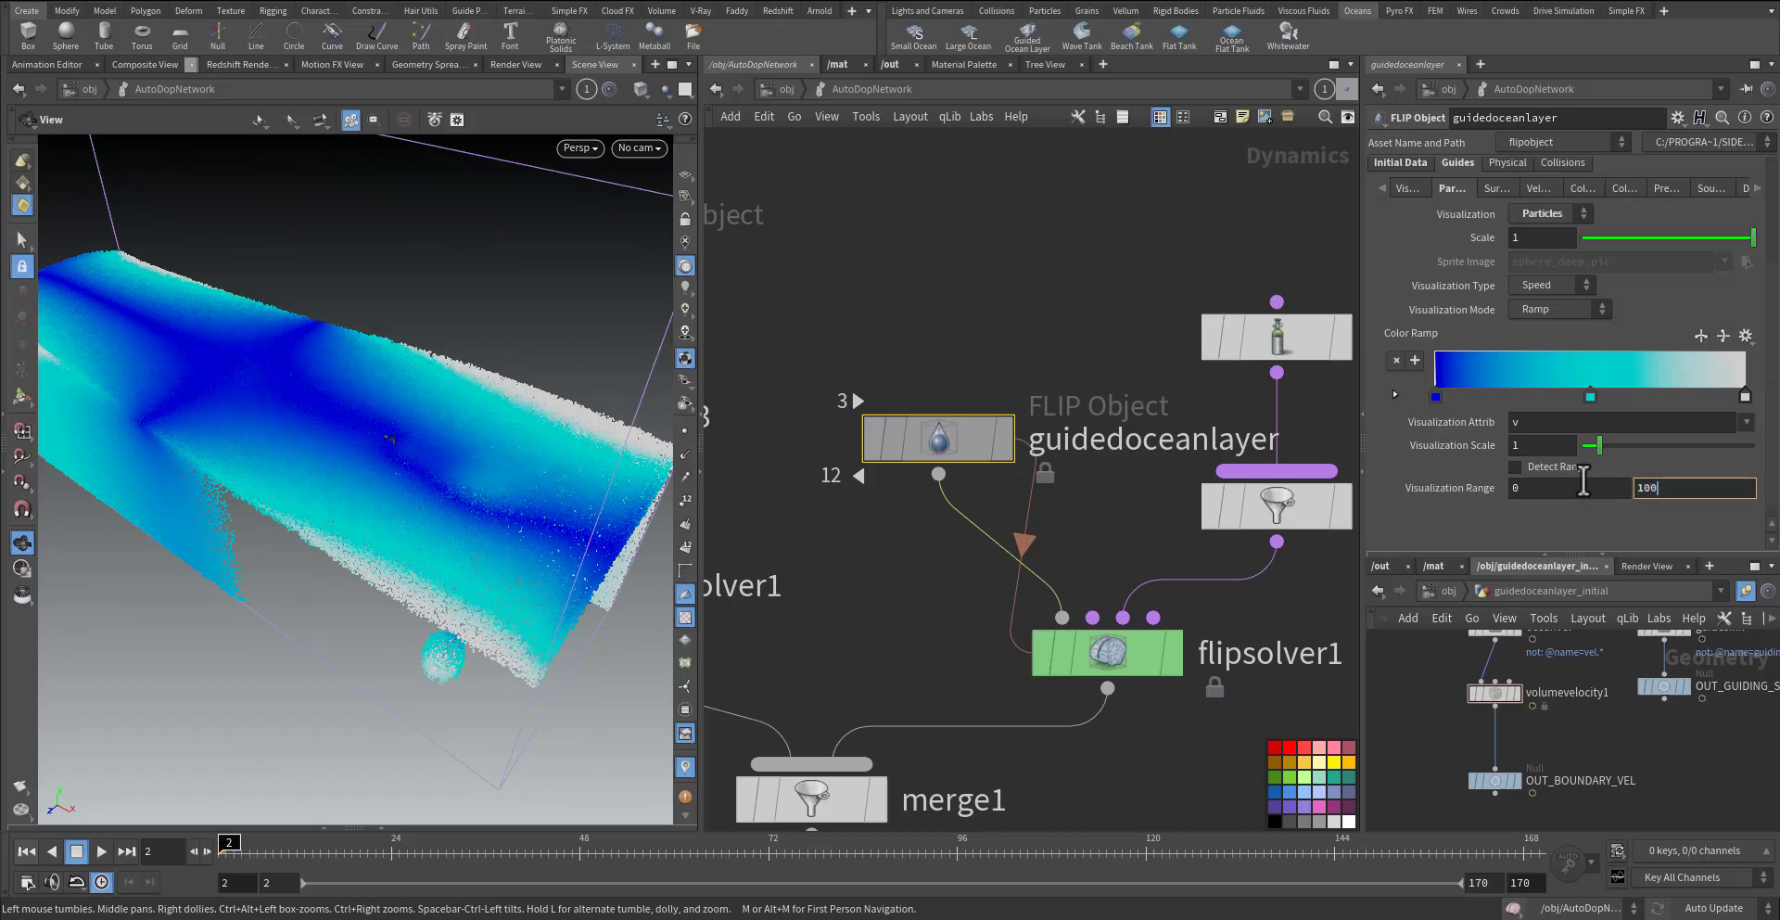
pyautogui.press('Return')
# - Play the FLIP simulation to preview the effect of the added velocity on the particles, and stop it
pyautogui.moveTo(383, 485); pyautogui.dragTo(408, 454)
pyautogui.press('Up')
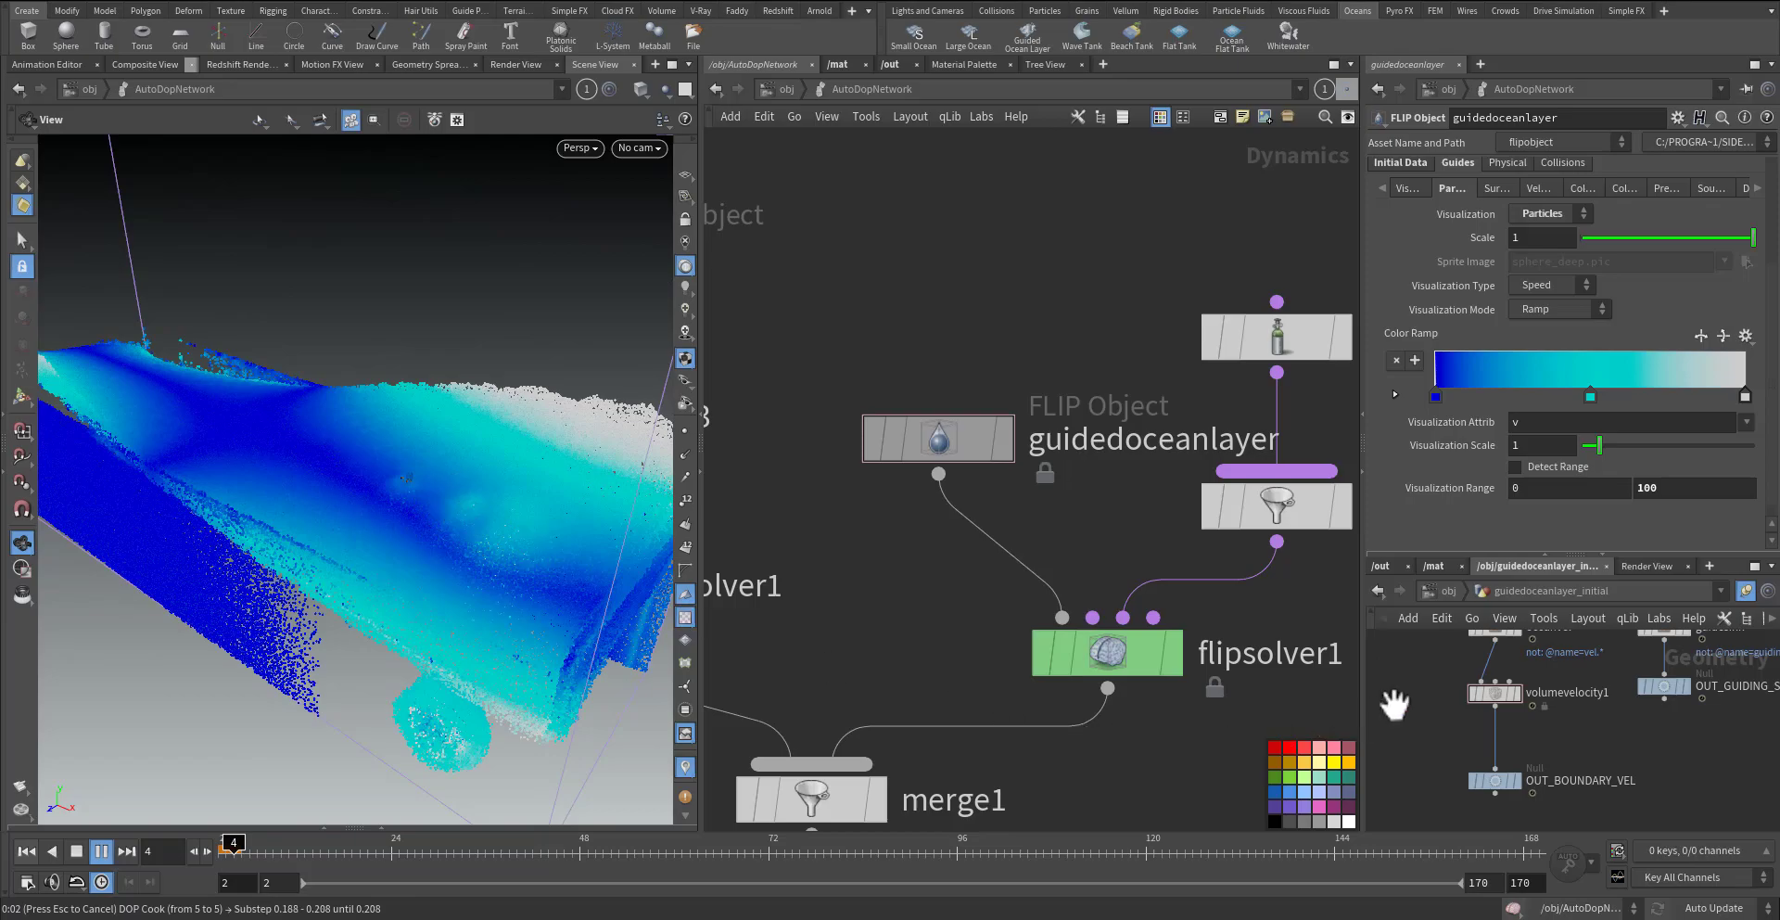
pyautogui.moveTo(1394, 705); pyautogui.dragTo(1449, 734, button='middle')
pyautogui.press('Escape')
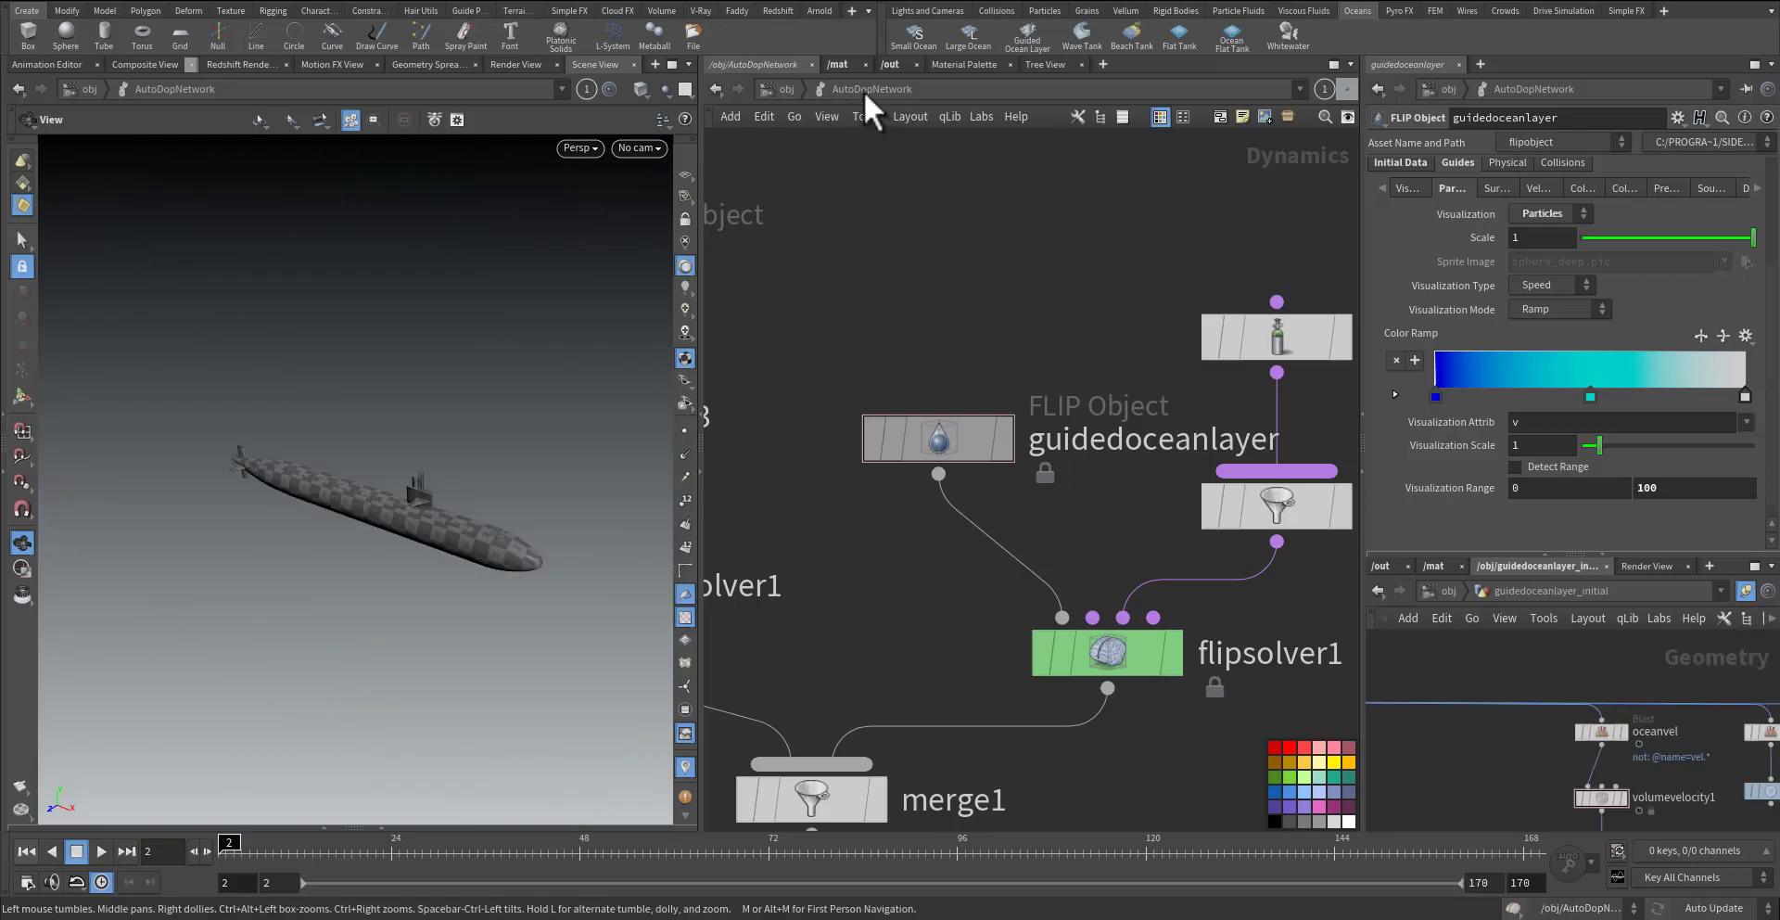
# - Go to the guidedoceanlayer_initial network and display the ocean_preview node
pyautogui.click(864, 91)
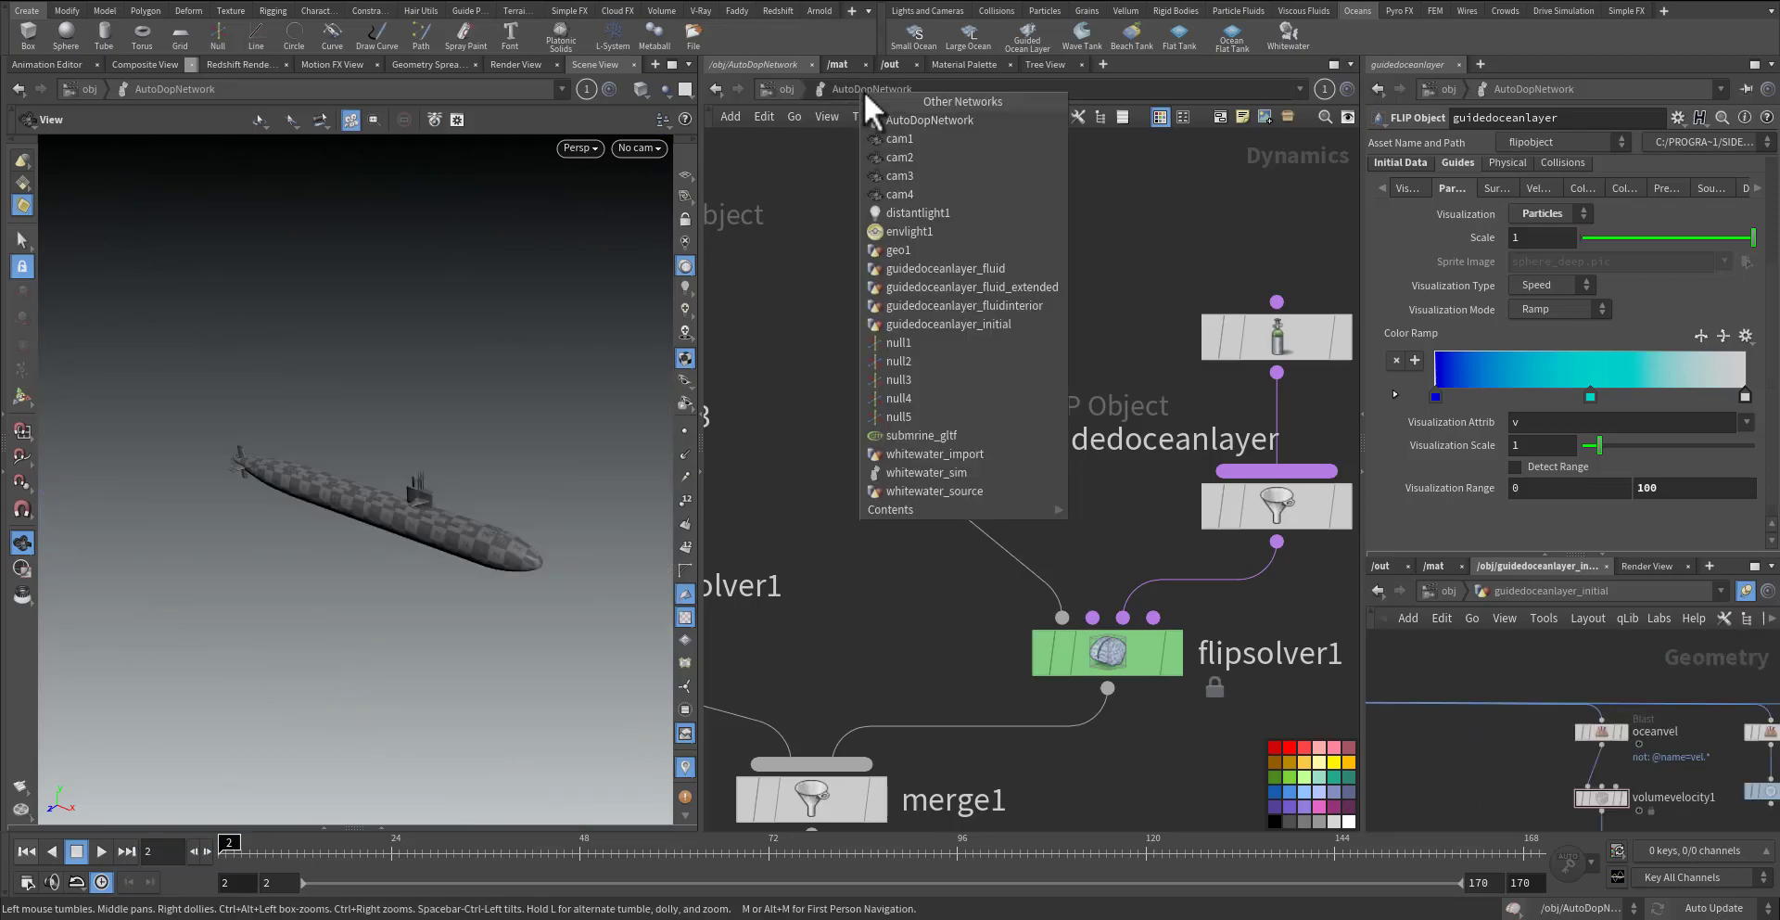
pyautogui.click(1023, 319)
pyautogui.moveTo(927, 348); pyautogui.dragTo(880, 407, button='middle')
pyautogui.scroll(4, 1094, 416)
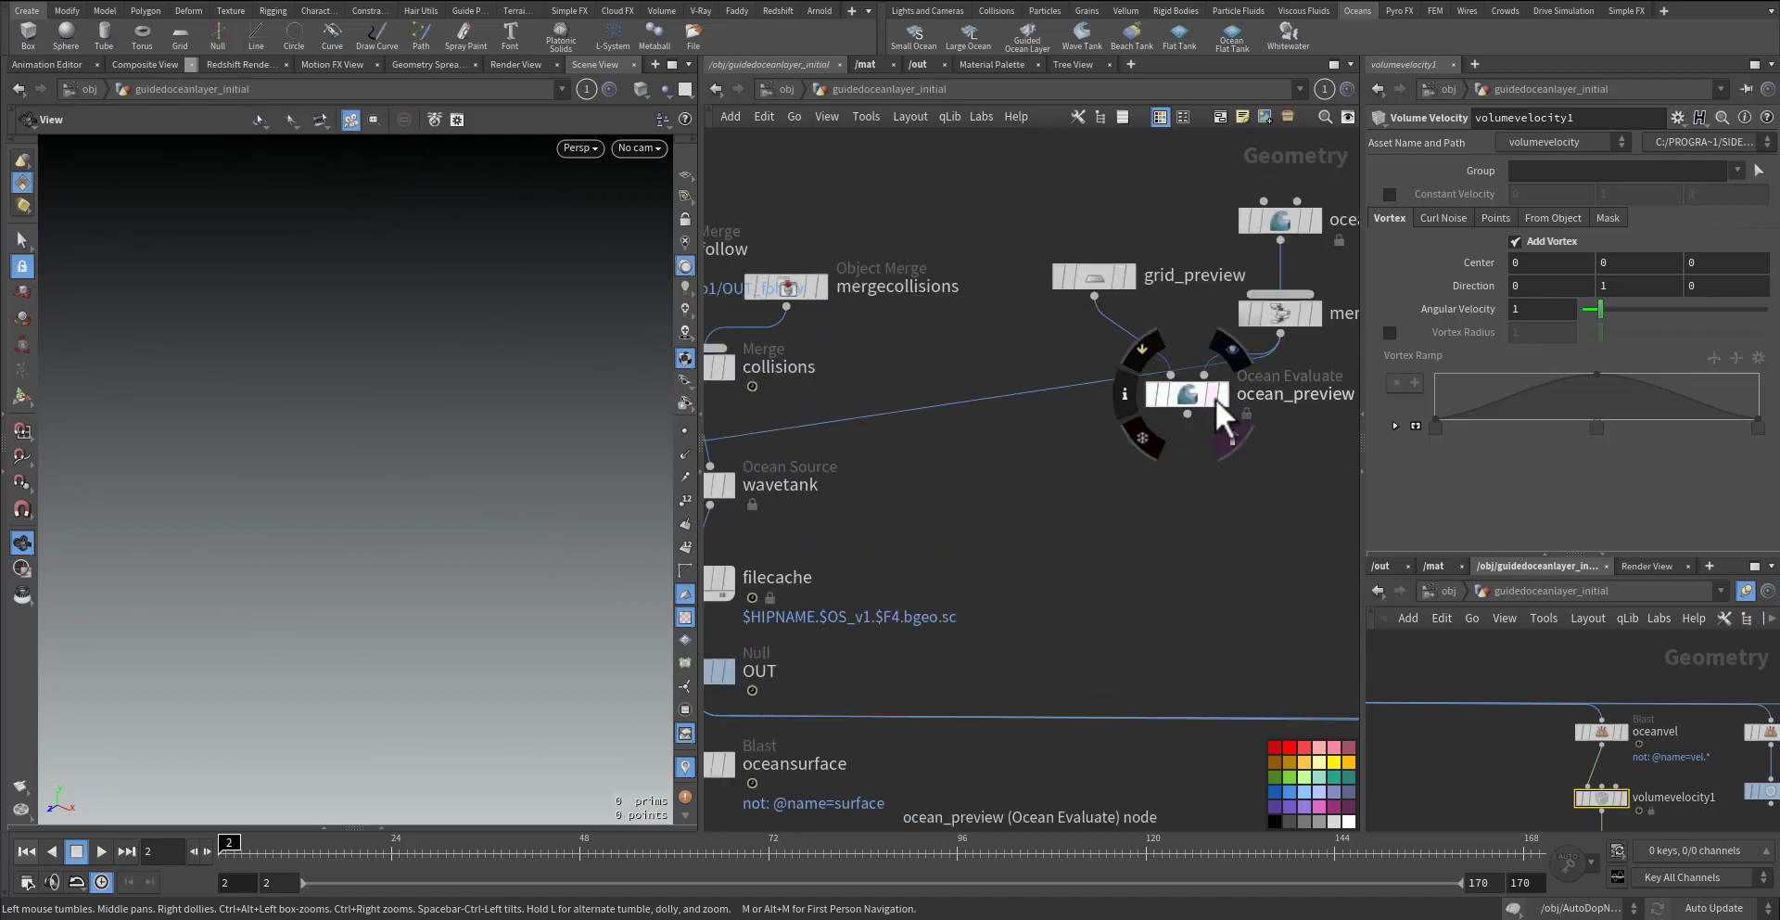
pyautogui.click(1221, 396)
pyautogui.click(1179, 394)
pyautogui.moveTo(427, 489)
pyautogui.mouseDown()
pyautogui.moveTo(437, 546)
pyautogui.moveTo(454, 491)
pyautogui.mouseUp()
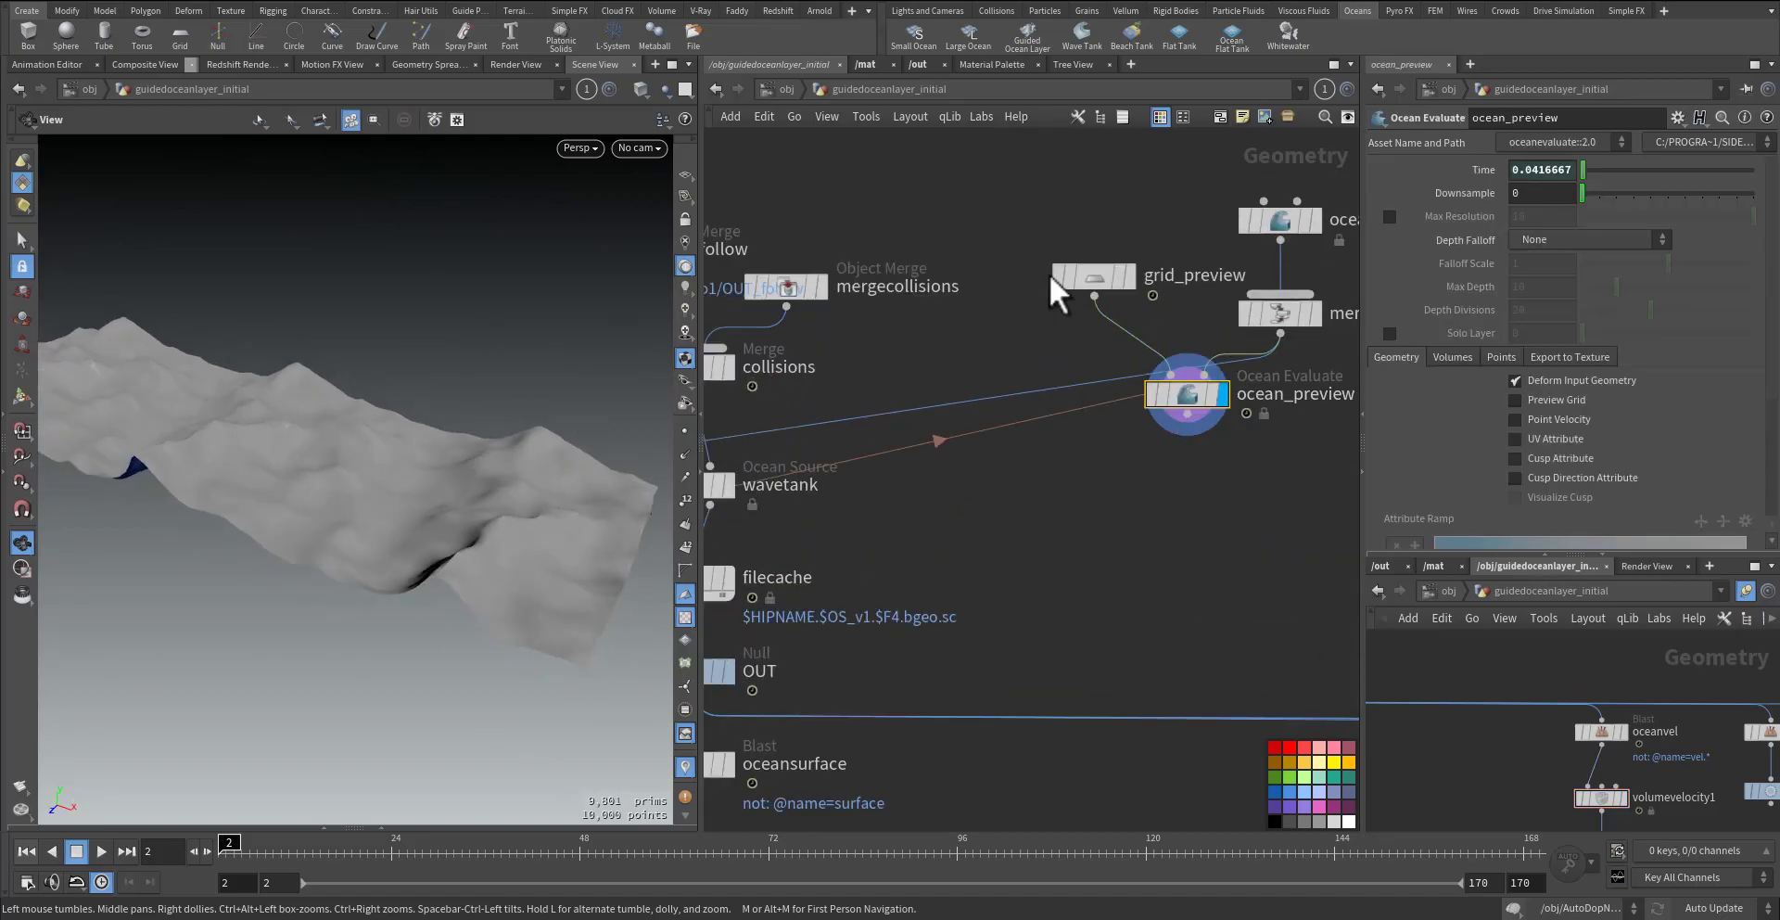
# - Review the amplitude and wind settings of oceanspectrum1
pyautogui.moveTo(1120, 202); pyautogui.dragTo(979, 271, button='middle')
pyautogui.click(1141, 289)
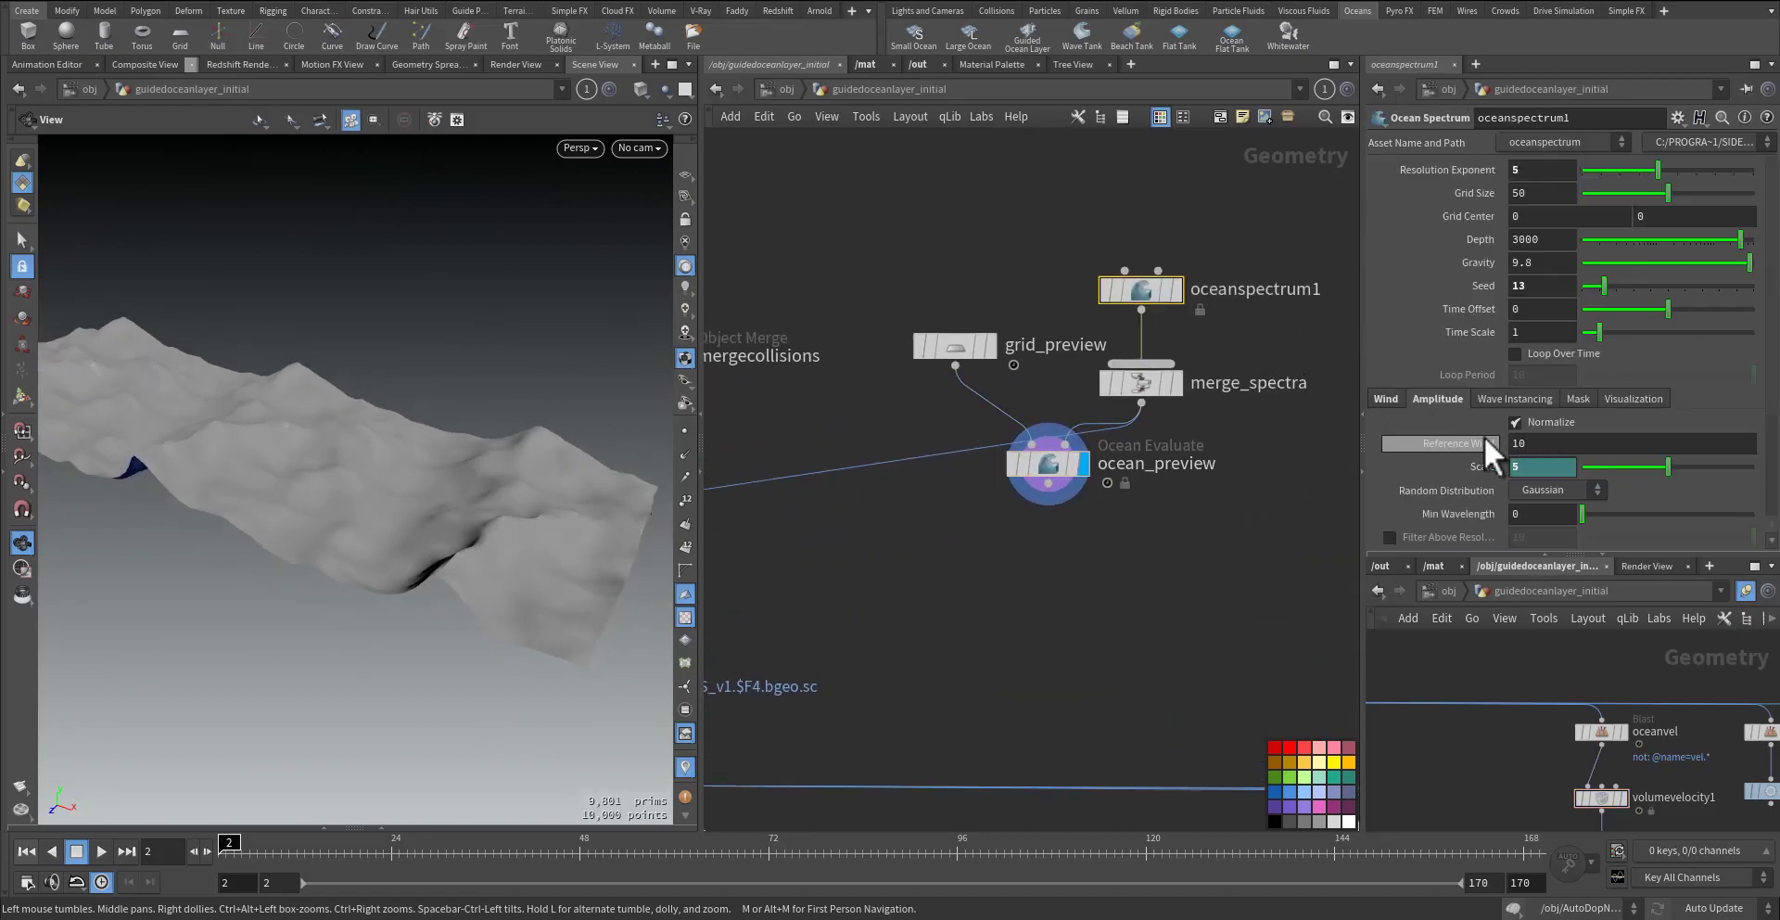
pyautogui.click(1448, 434)
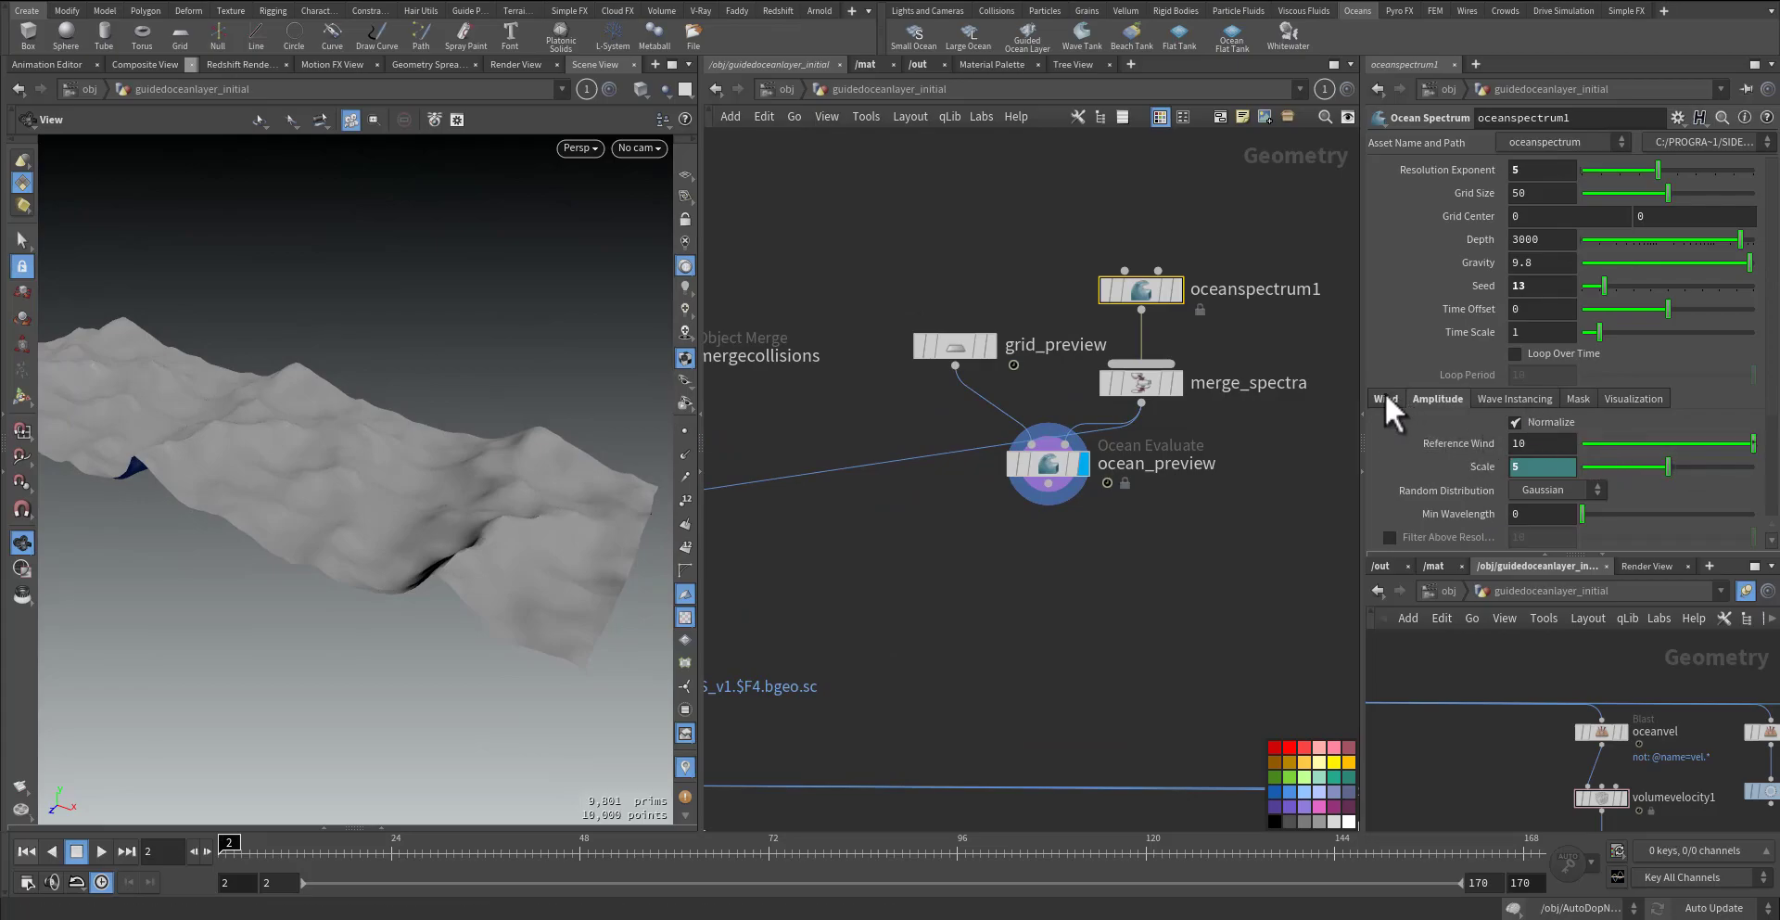
pyautogui.click(1385, 397)
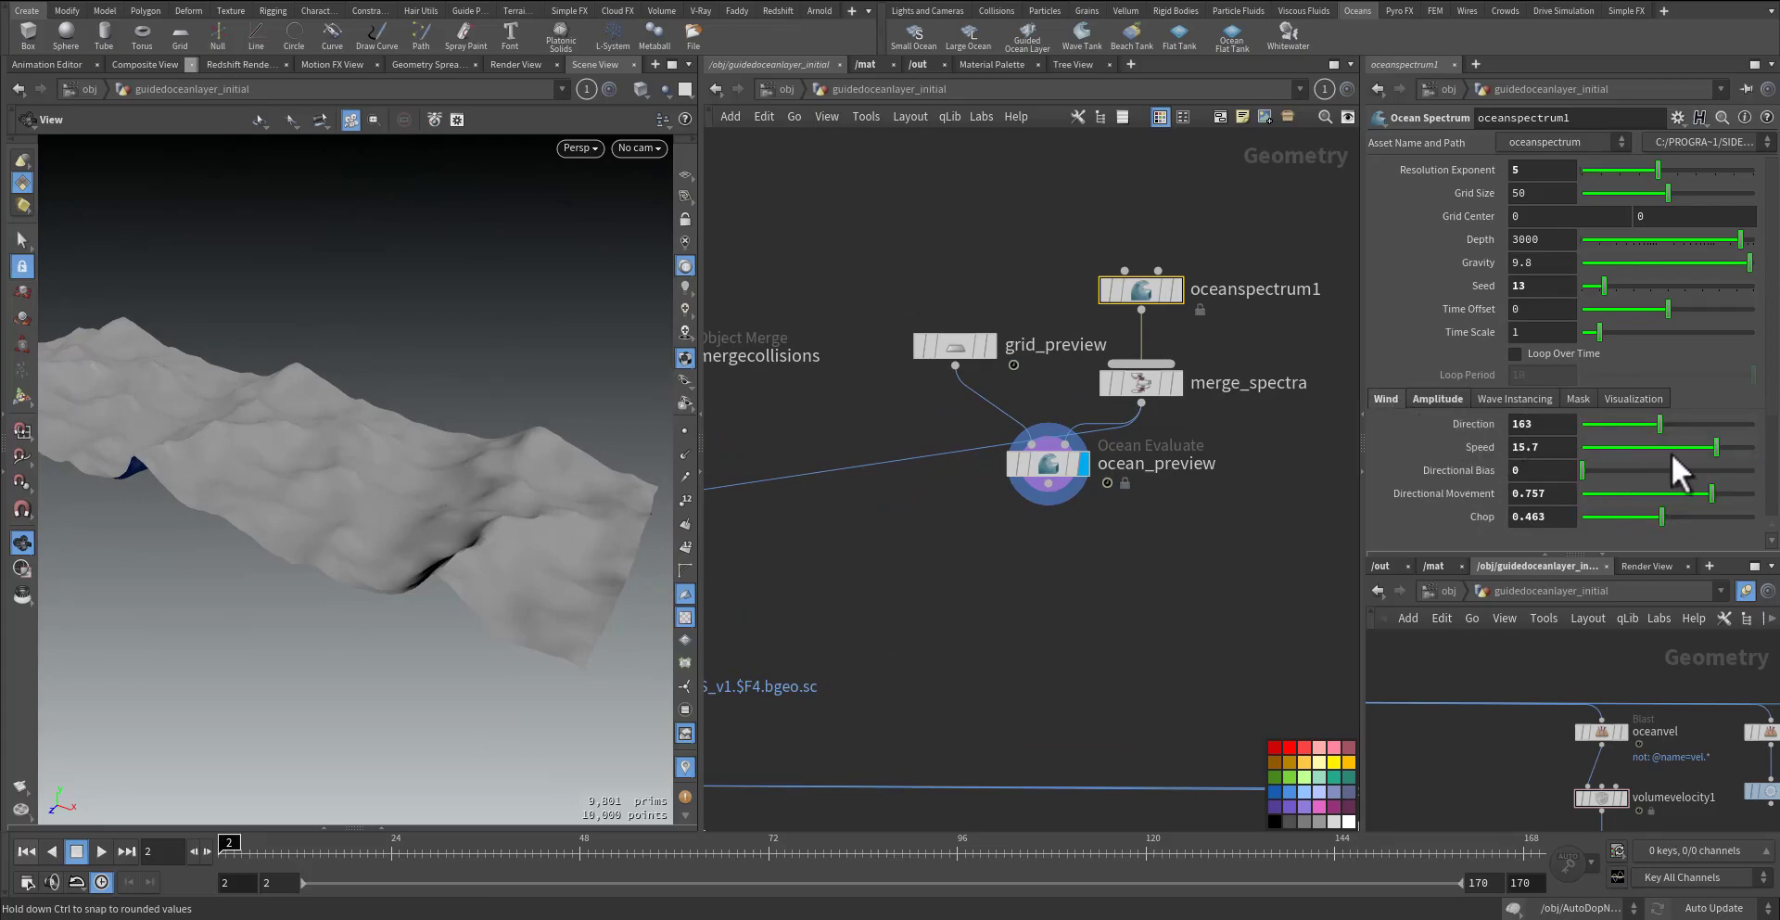
# - Reduce the wind speed of oceanspectrum1 to 4.8 and play the ocean preview briefly to check the waves
pyautogui.moveTo(1712, 446); pyautogui.dragTo(1629, 447)
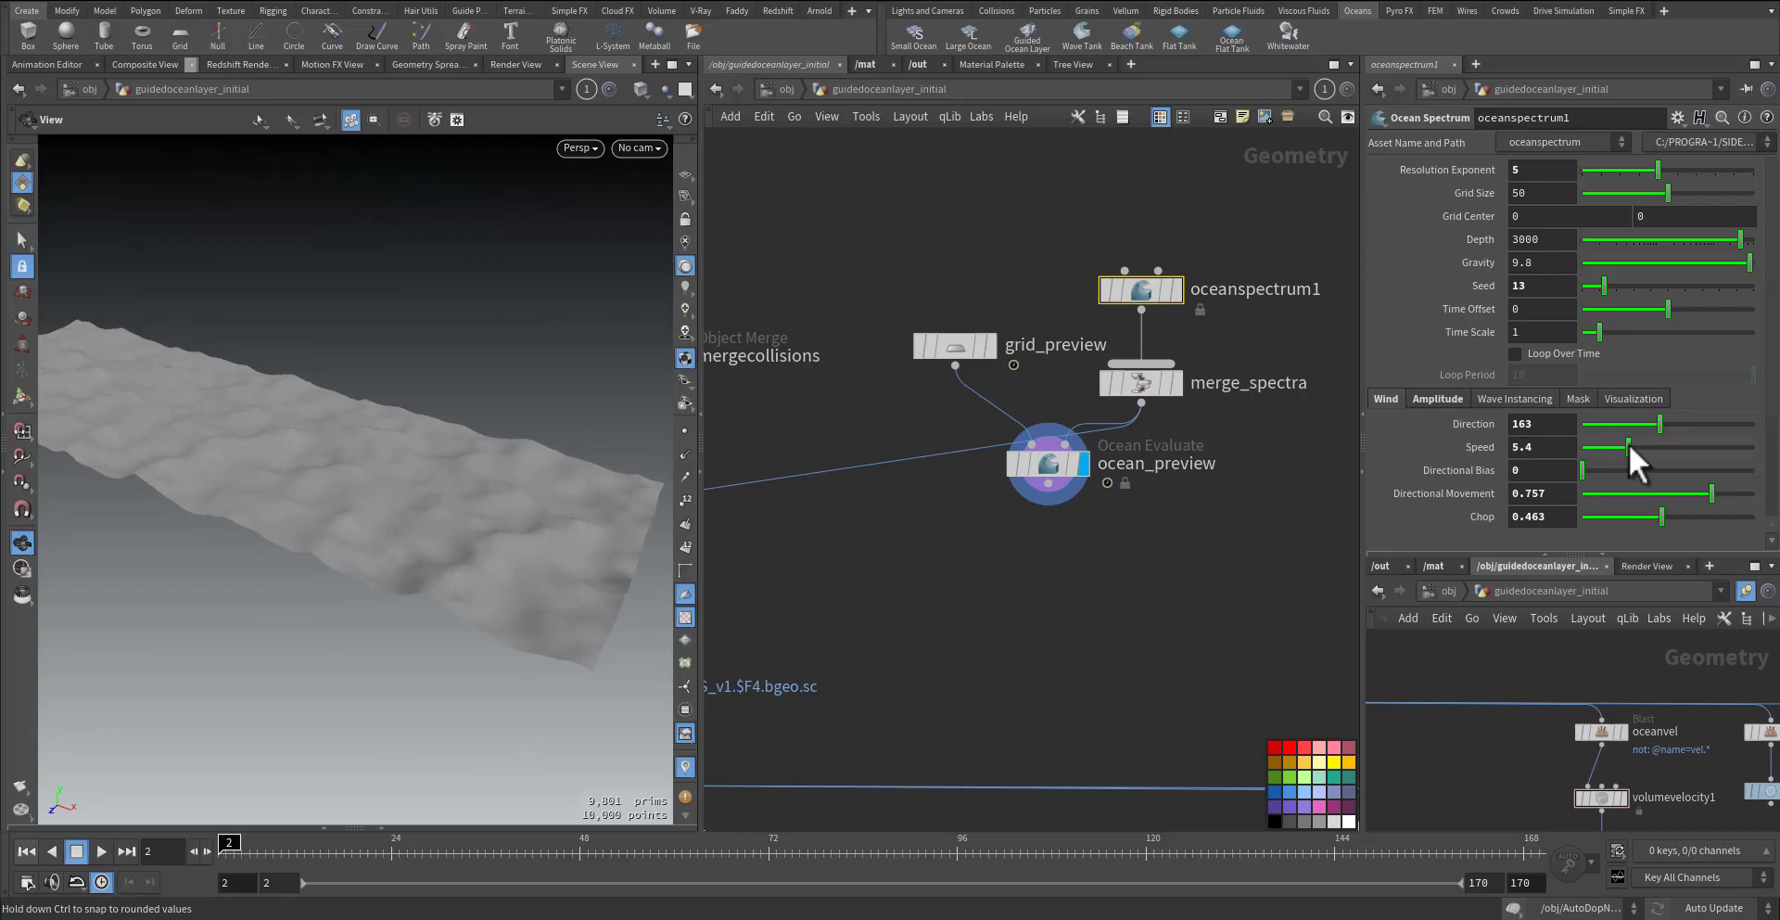
pyautogui.click(97, 857)
pyautogui.click(96, 859)
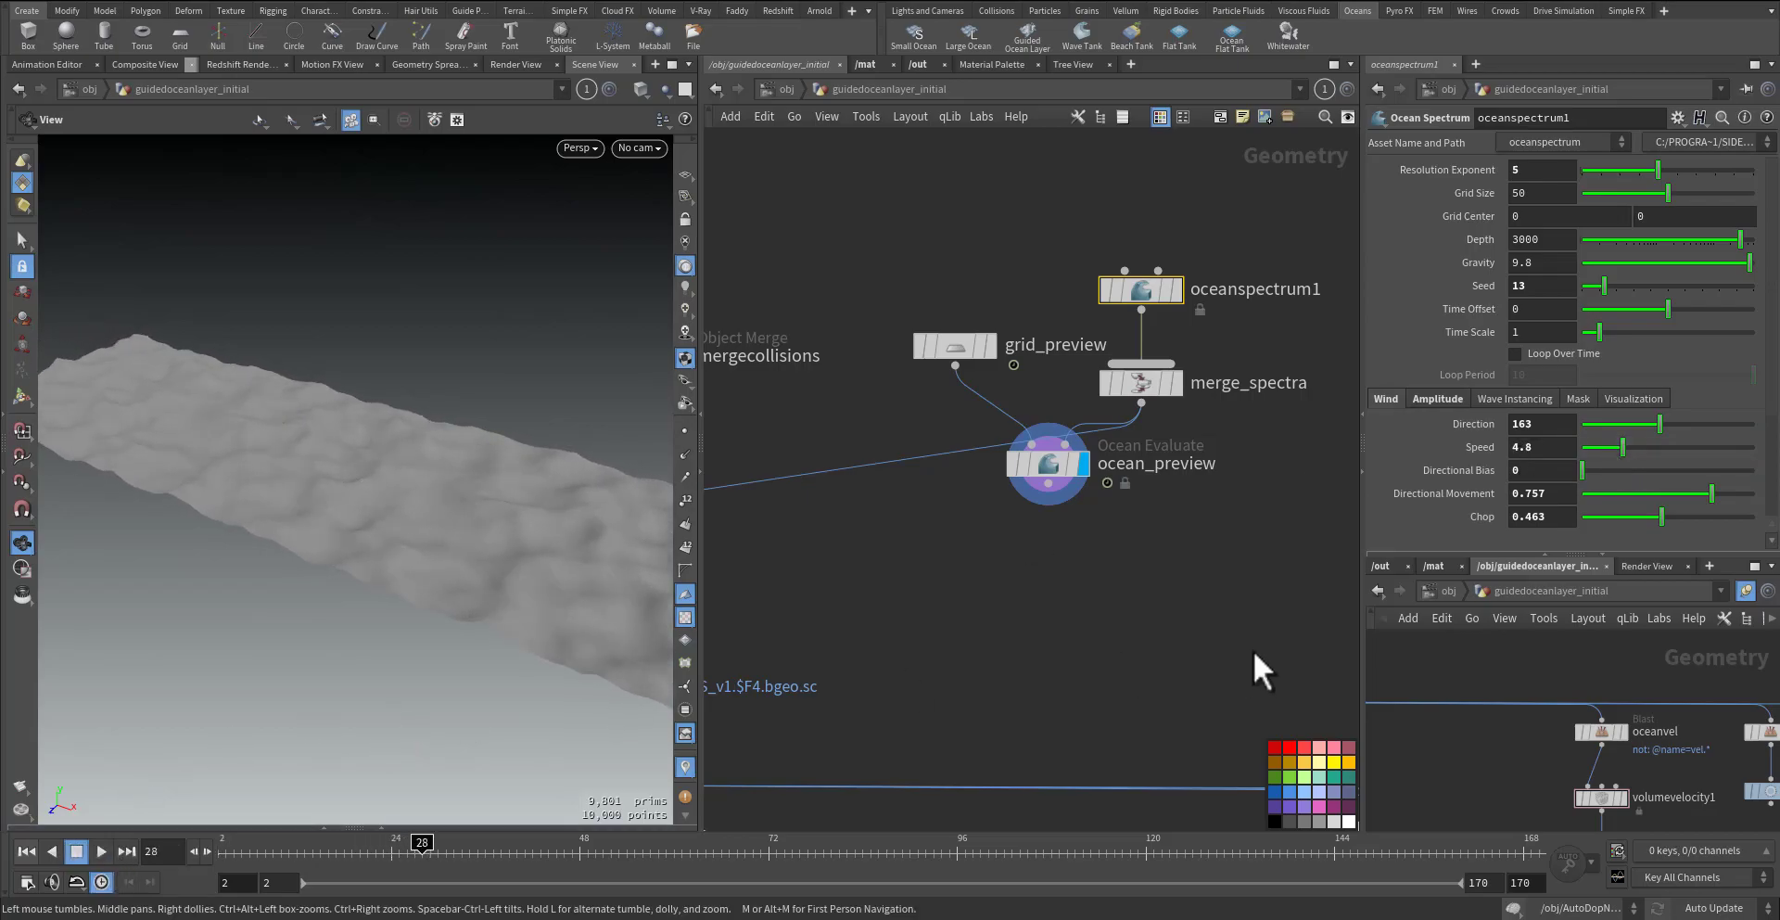
# - Set oceanspectrum1's resolution exponent to 7, grid size to 44.3, directional movement to 0.865 and chop to 0.162
pyautogui.click(1731, 495)
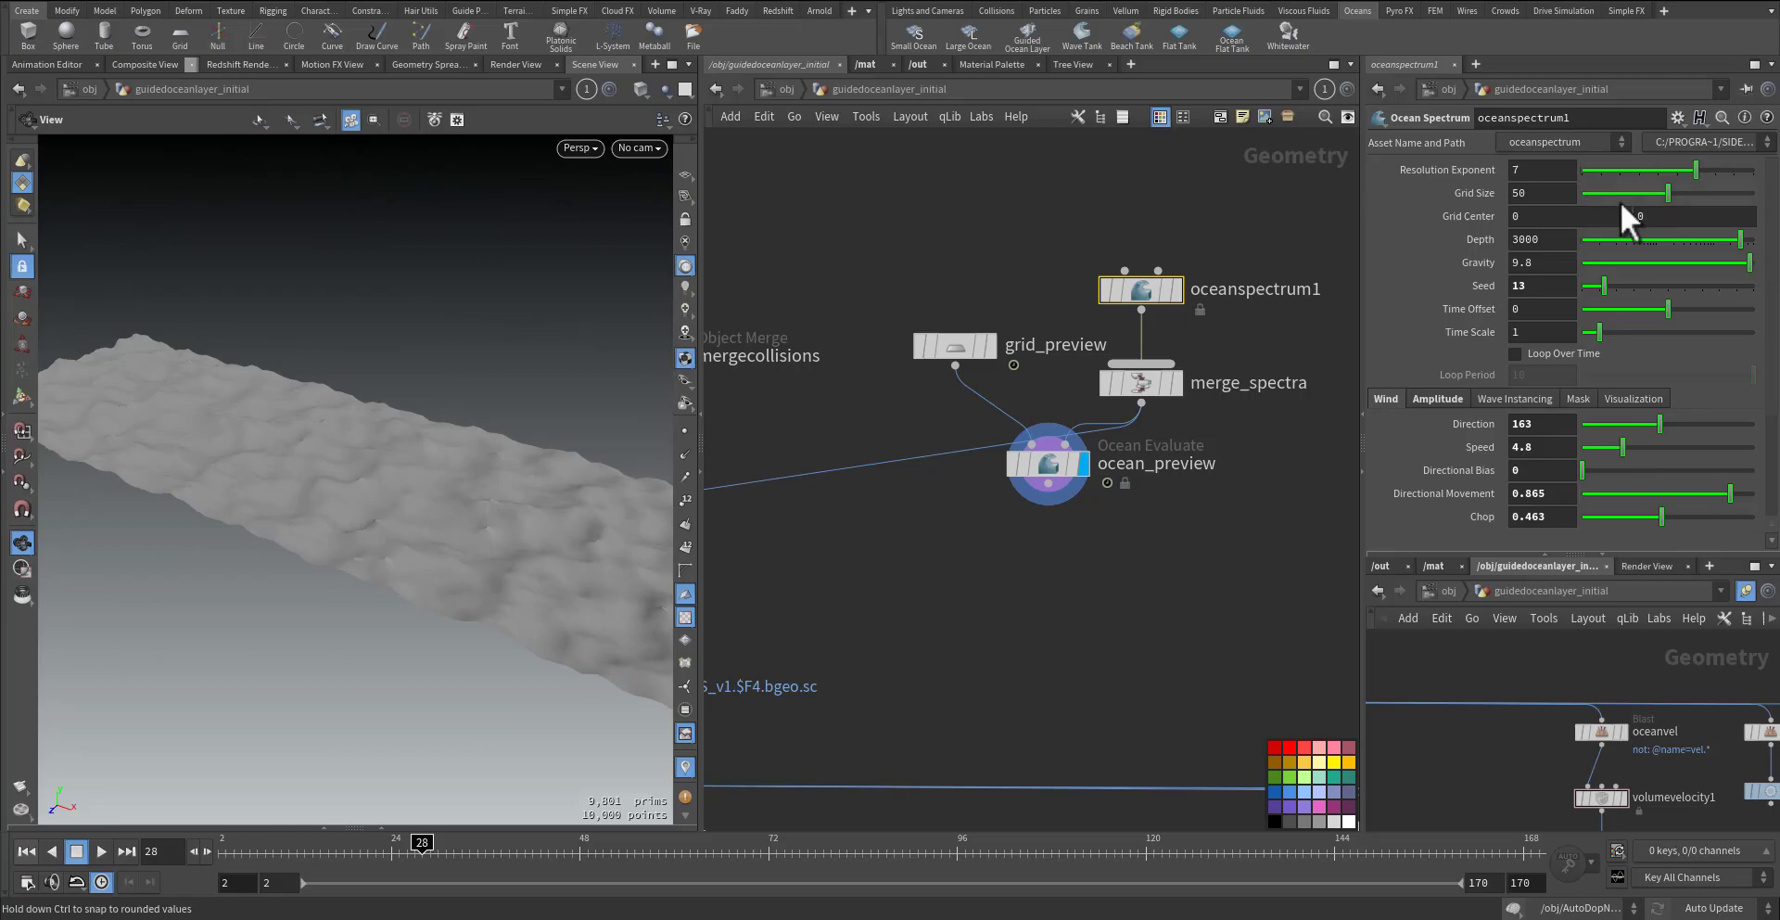
pyautogui.moveTo(1666, 191)
pyautogui.mouseDown()
pyautogui.moveTo(1637, 191)
pyautogui.moveTo(1657, 190)
pyautogui.mouseUp()
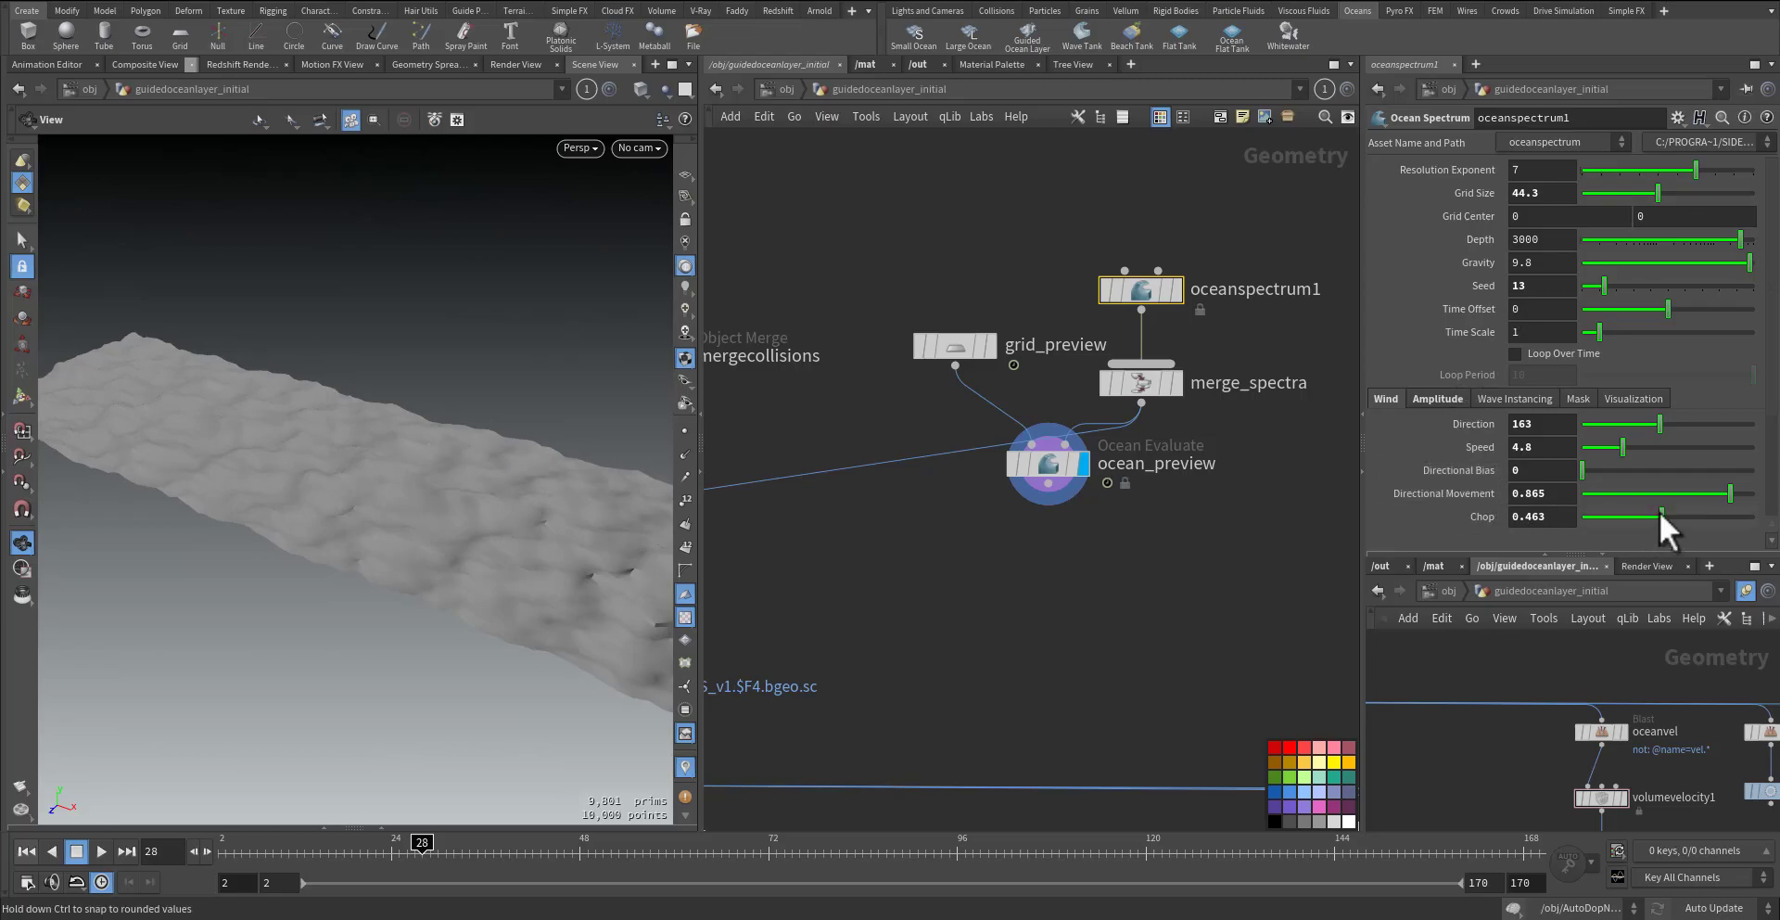
pyautogui.moveTo(1660, 514); pyautogui.dragTo(1612, 499)
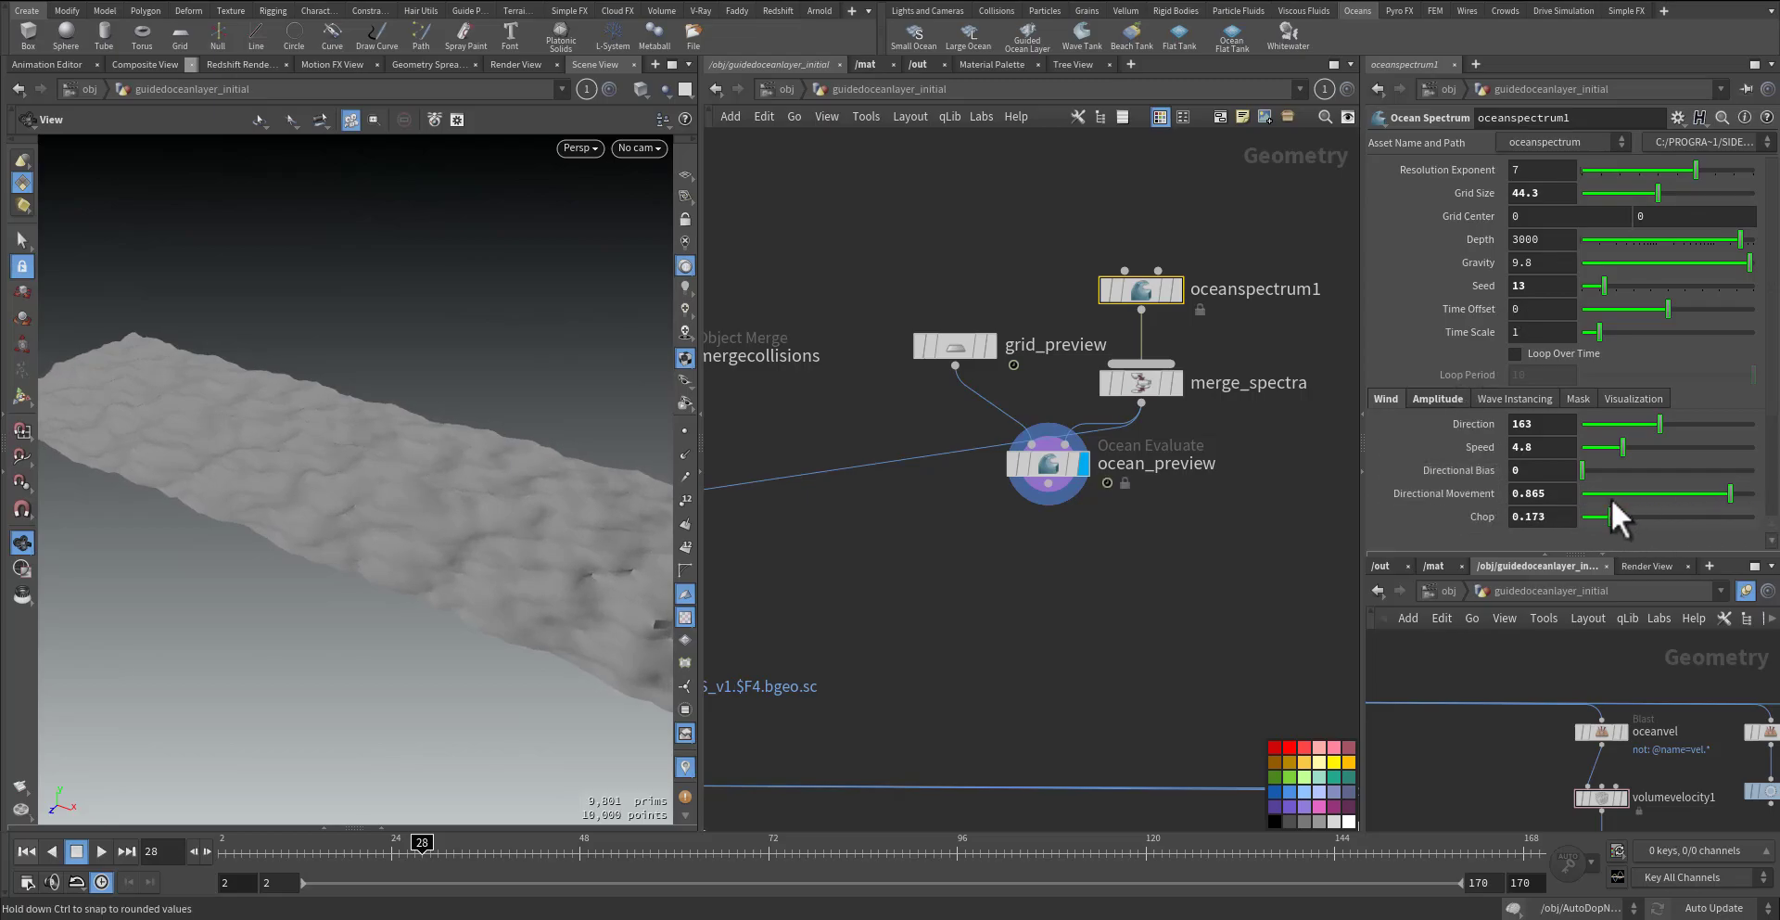
# - Show the amplitude settings of oceanspectrum1 and play the ocean preview to inspect the waves from a low side angle
pyautogui.click(1435, 398)
pyautogui.moveTo(1541, 444); pyautogui.dragTo(1286, 433, button='middle')
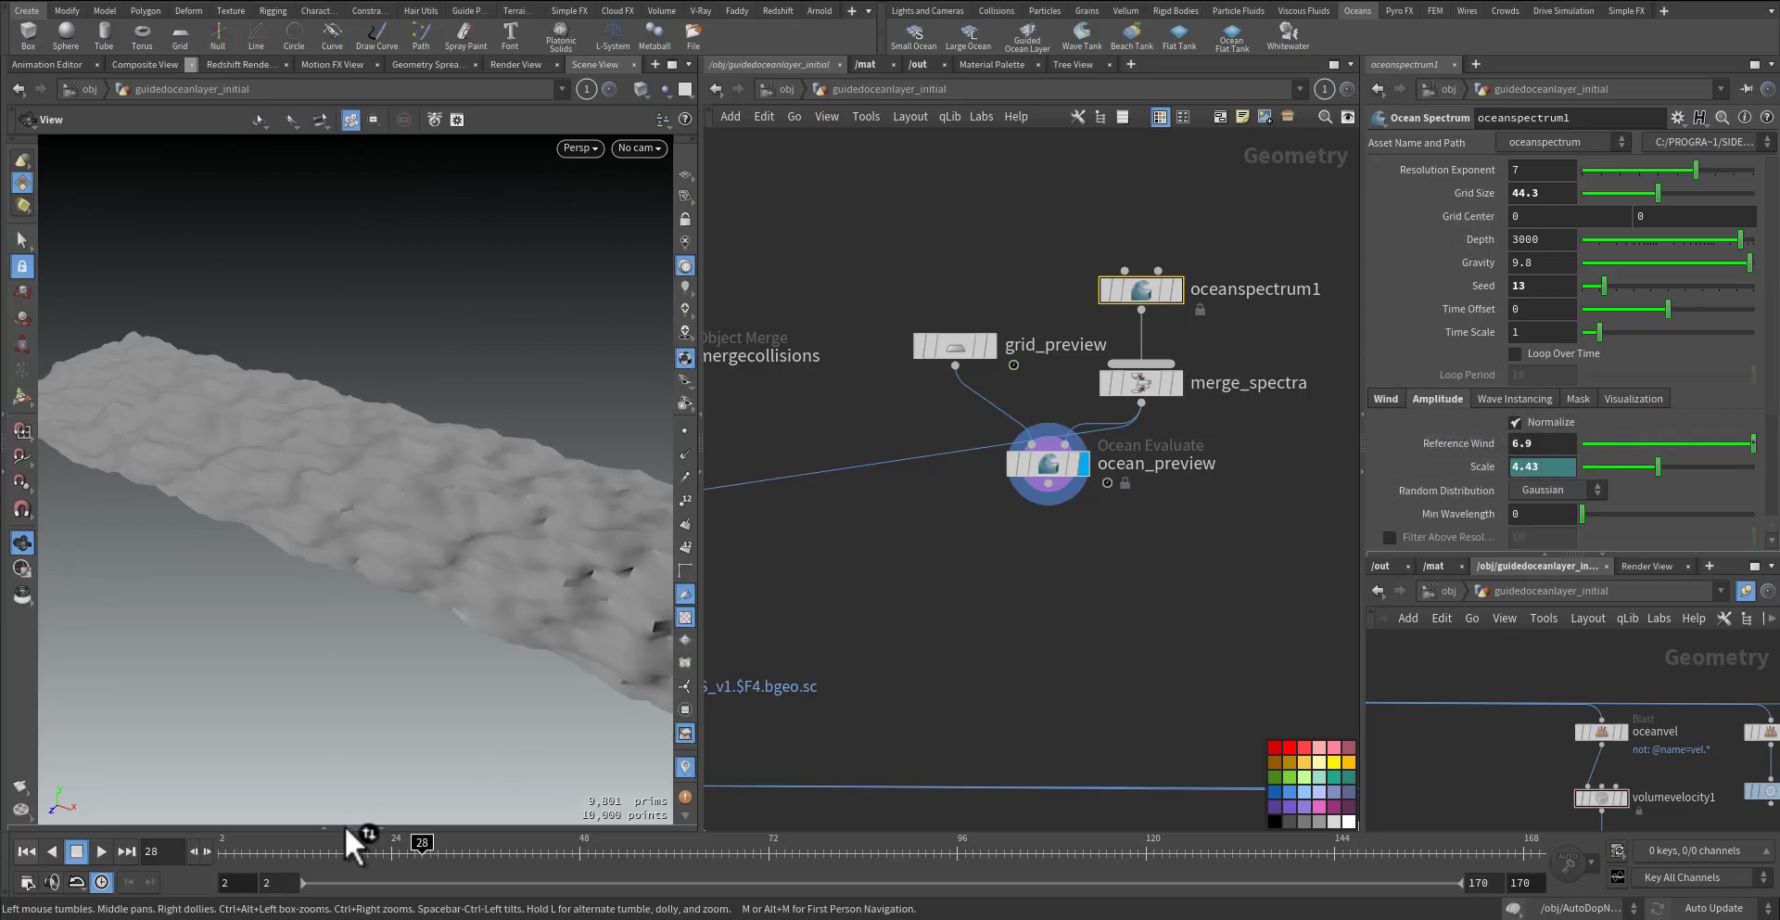
pyautogui.click(102, 852)
pyautogui.click(104, 855)
pyautogui.moveTo(371, 751); pyautogui.dragTo(430, 709)
pyautogui.click(100, 851)
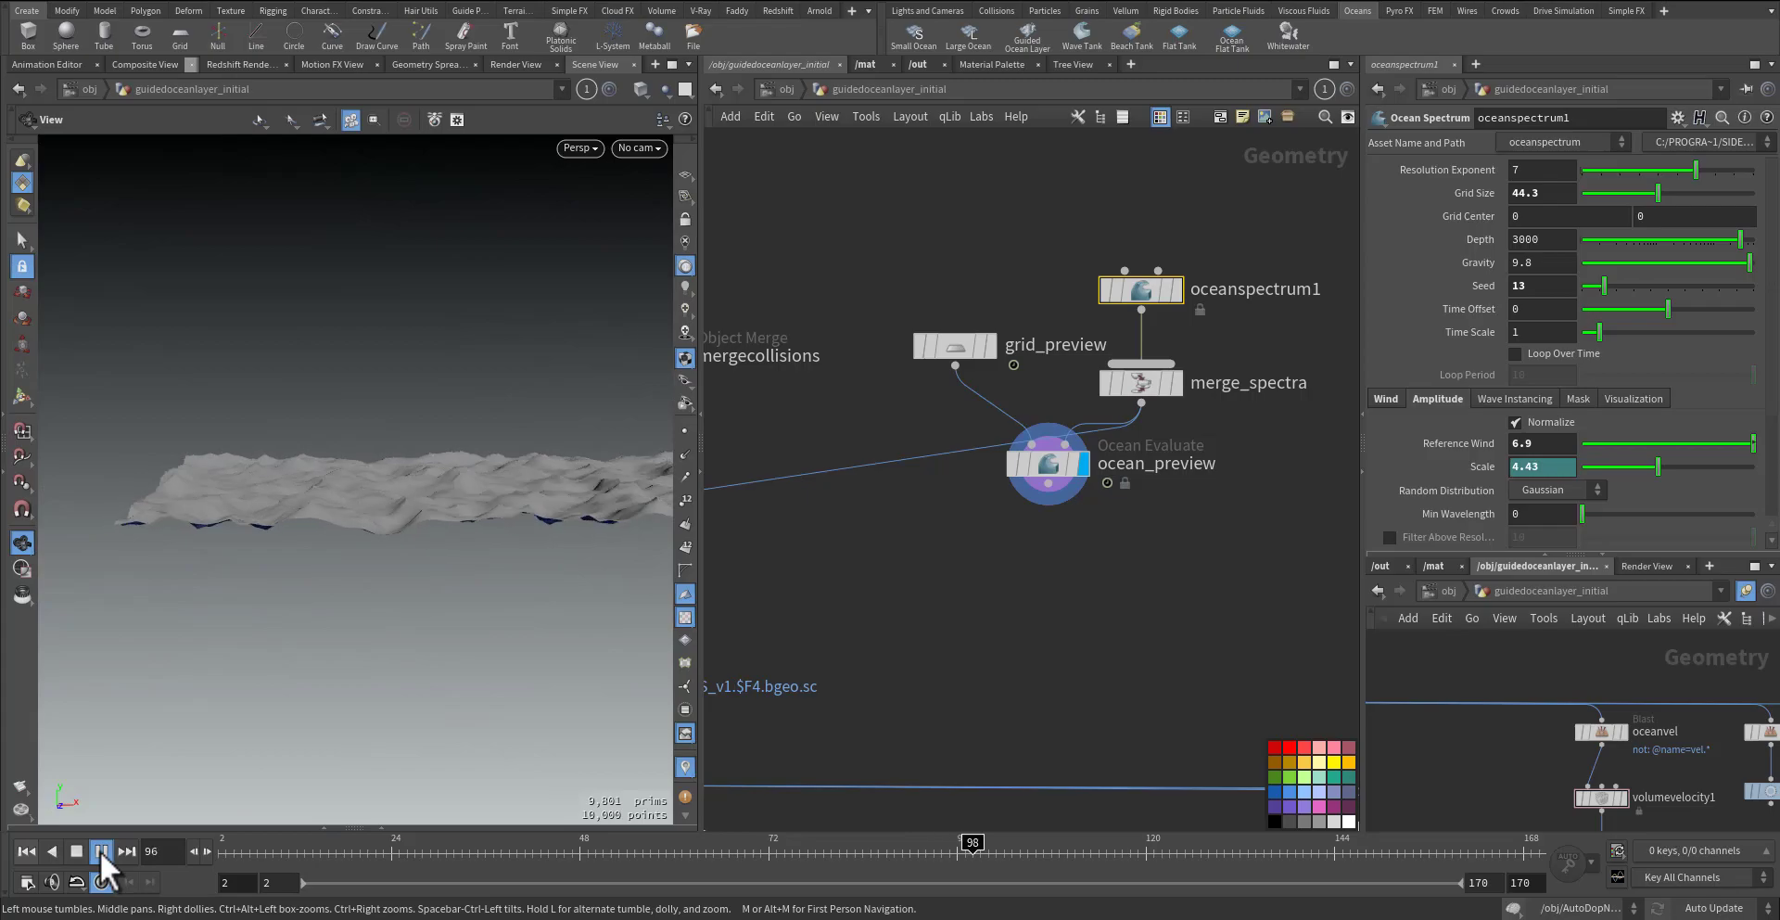
# - Try a reference wind of 3 for oceanspectrum1 during playback and replace it with 30
pyautogui.moveTo(1540, 444); pyautogui.dragTo(1456, 451)
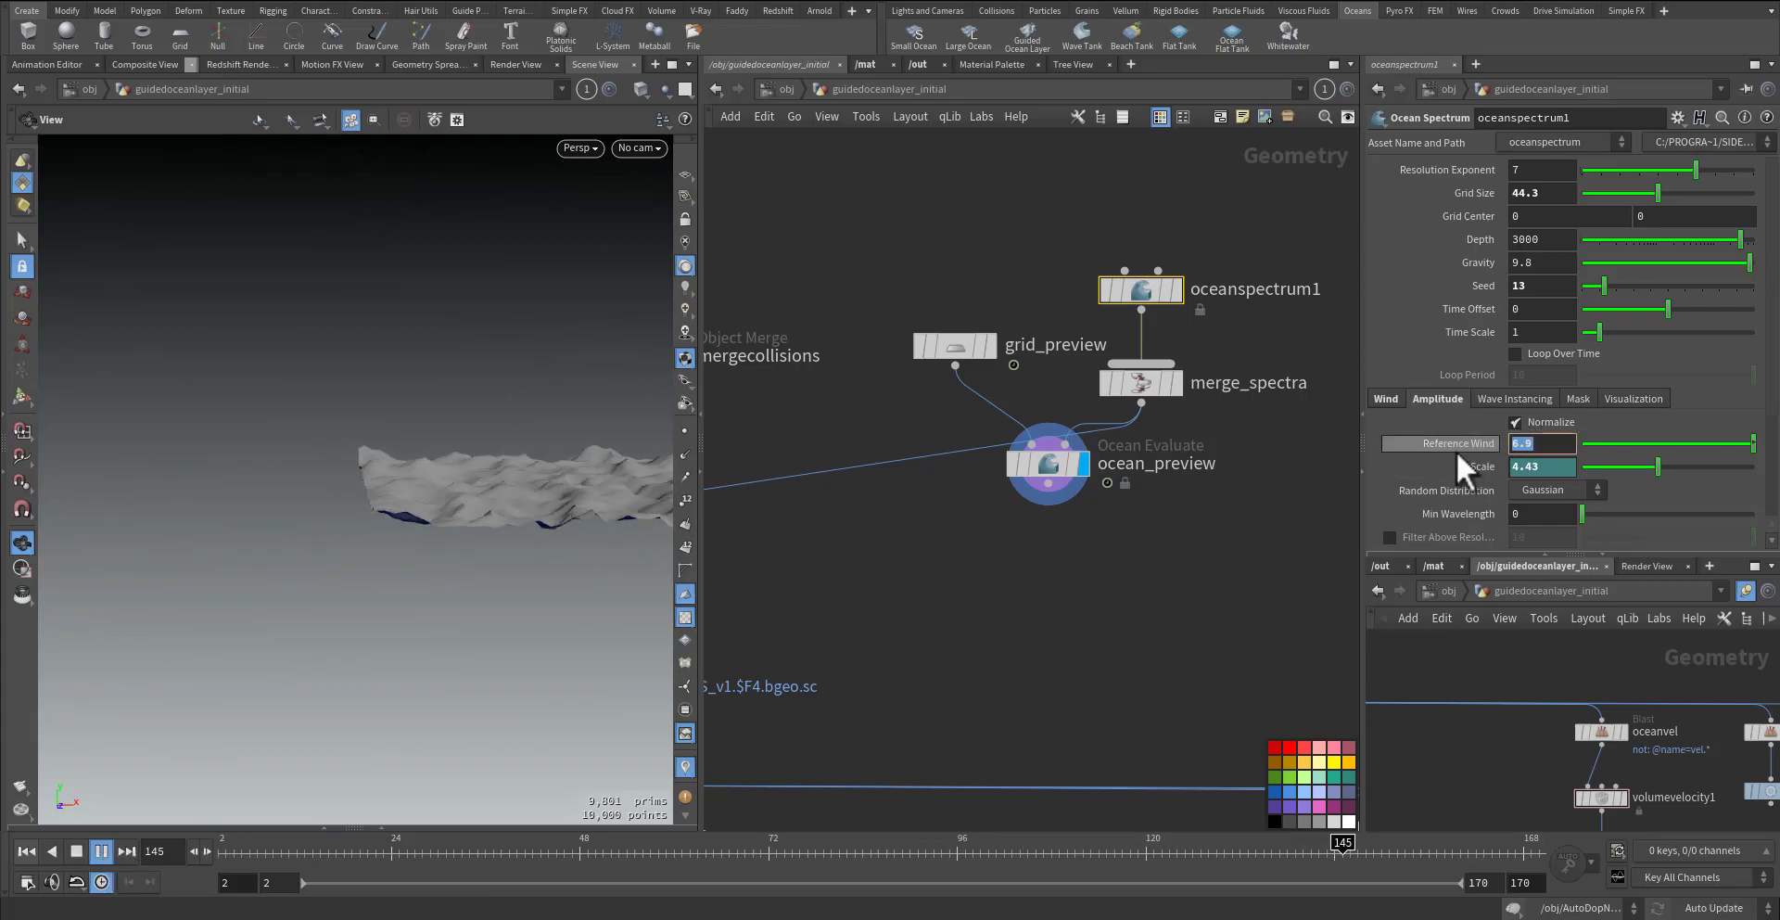
pyautogui.write('3')
pyautogui.press('Return')
pyautogui.click(1533, 448)
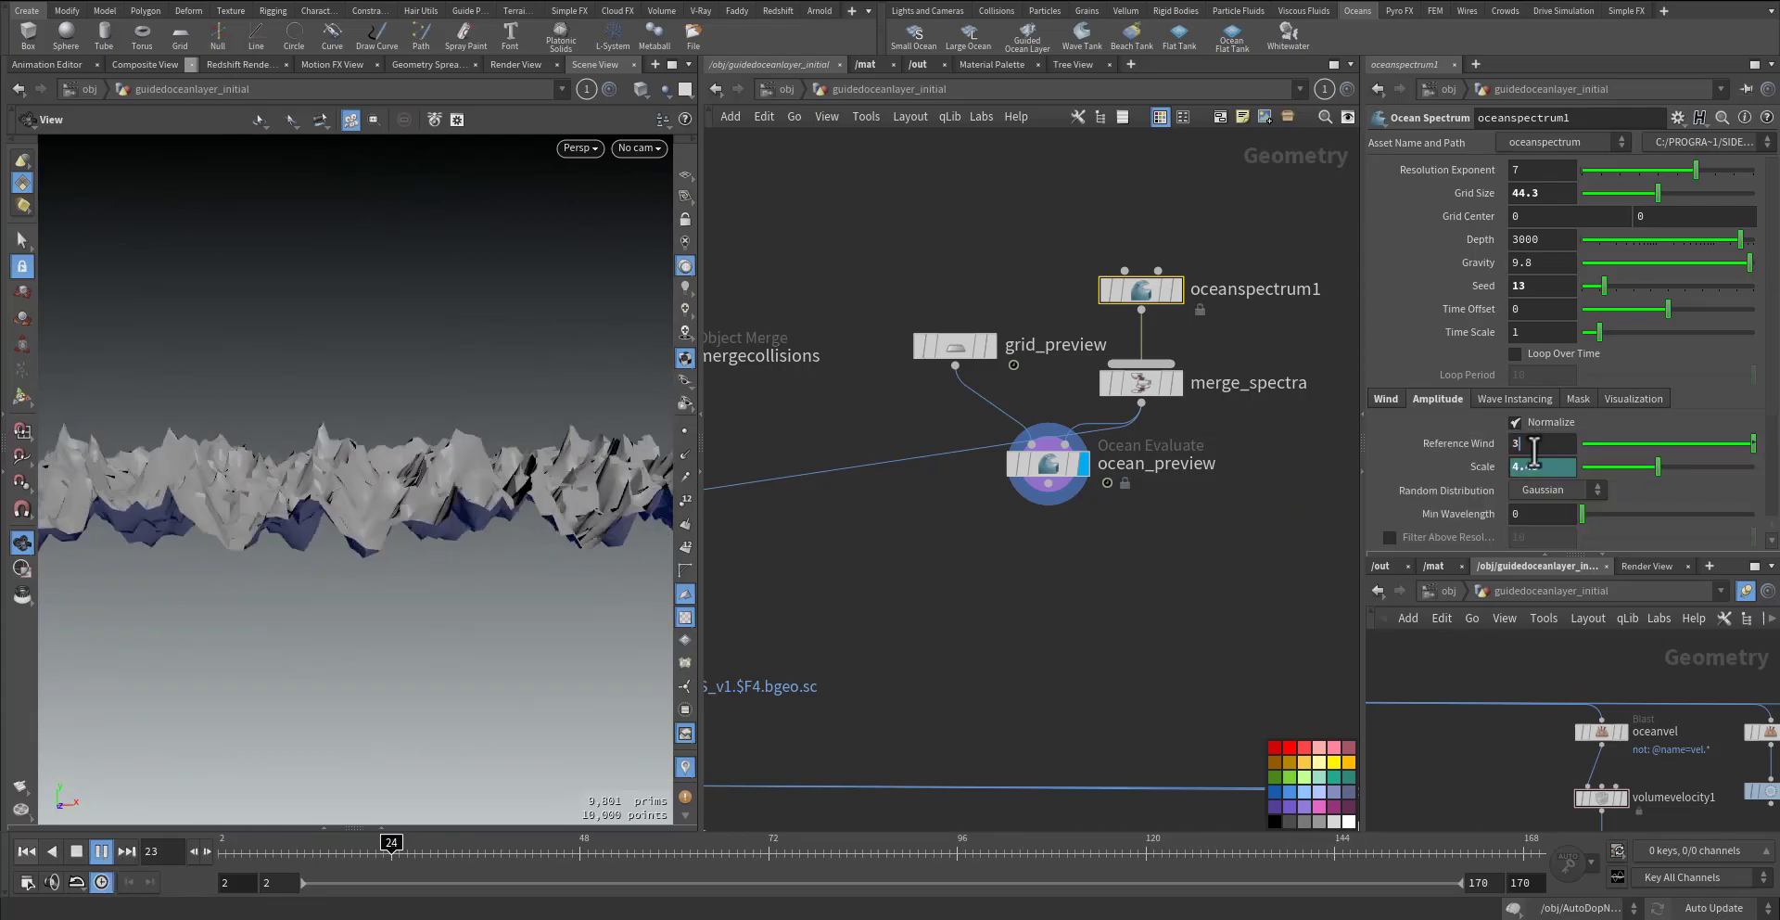
pyautogui.write('0')
pyautogui.press('Return')
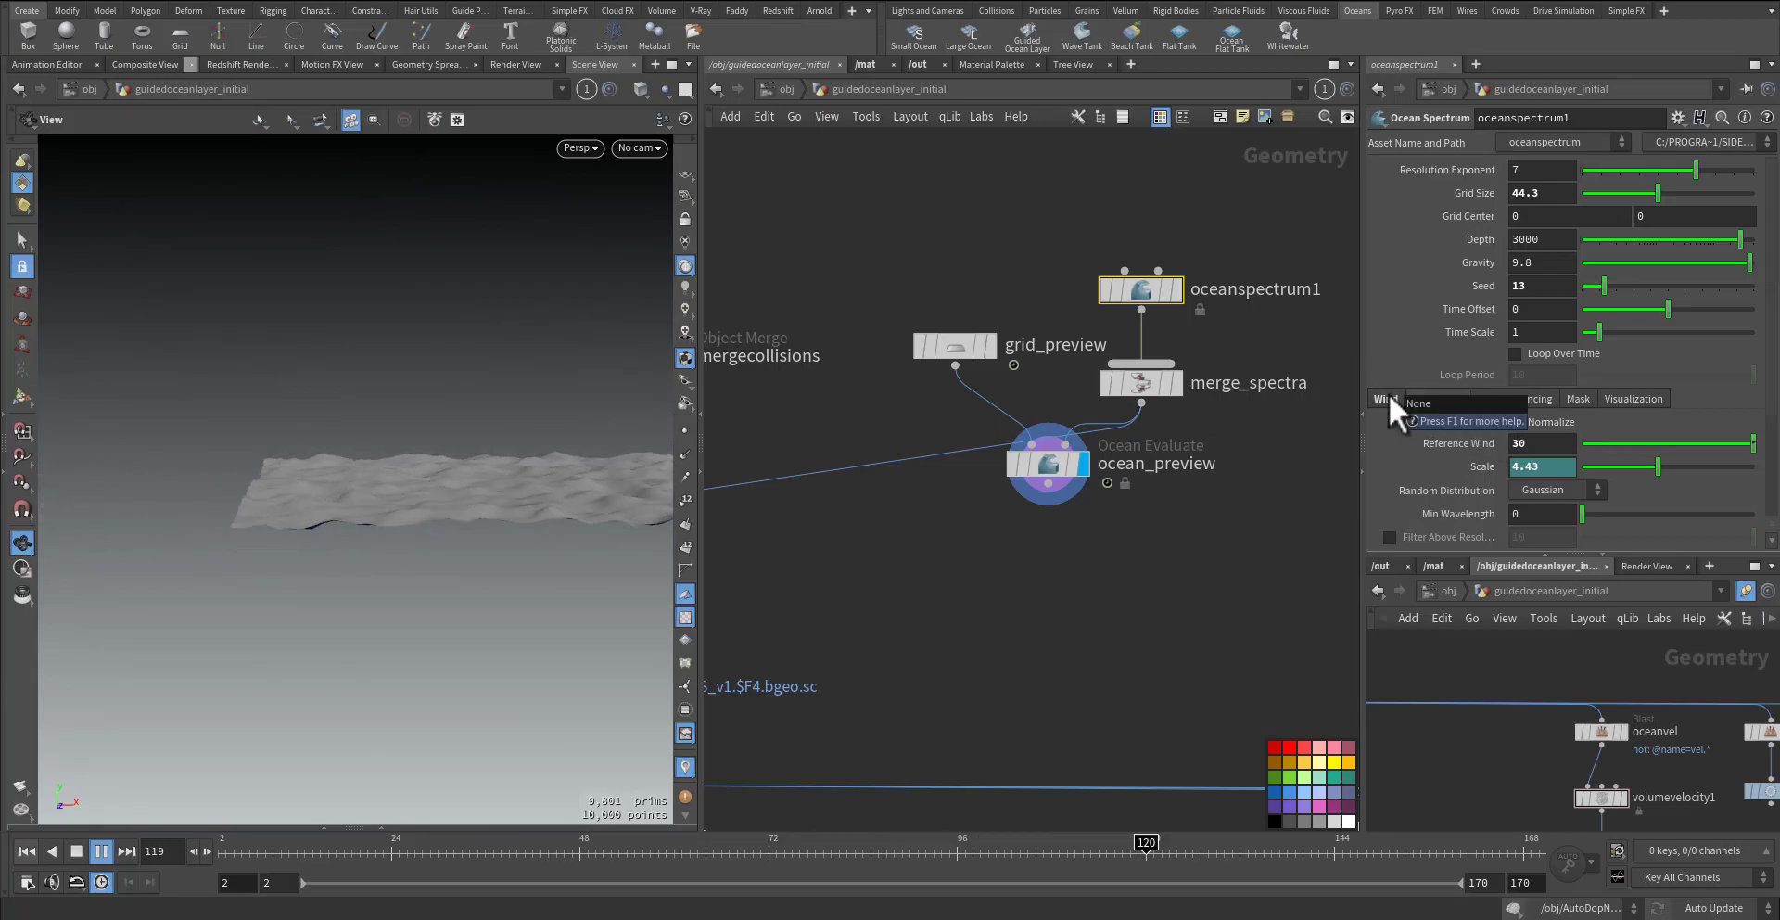
pyautogui.moveTo(1659, 468); pyautogui.dragTo(1626, 469)
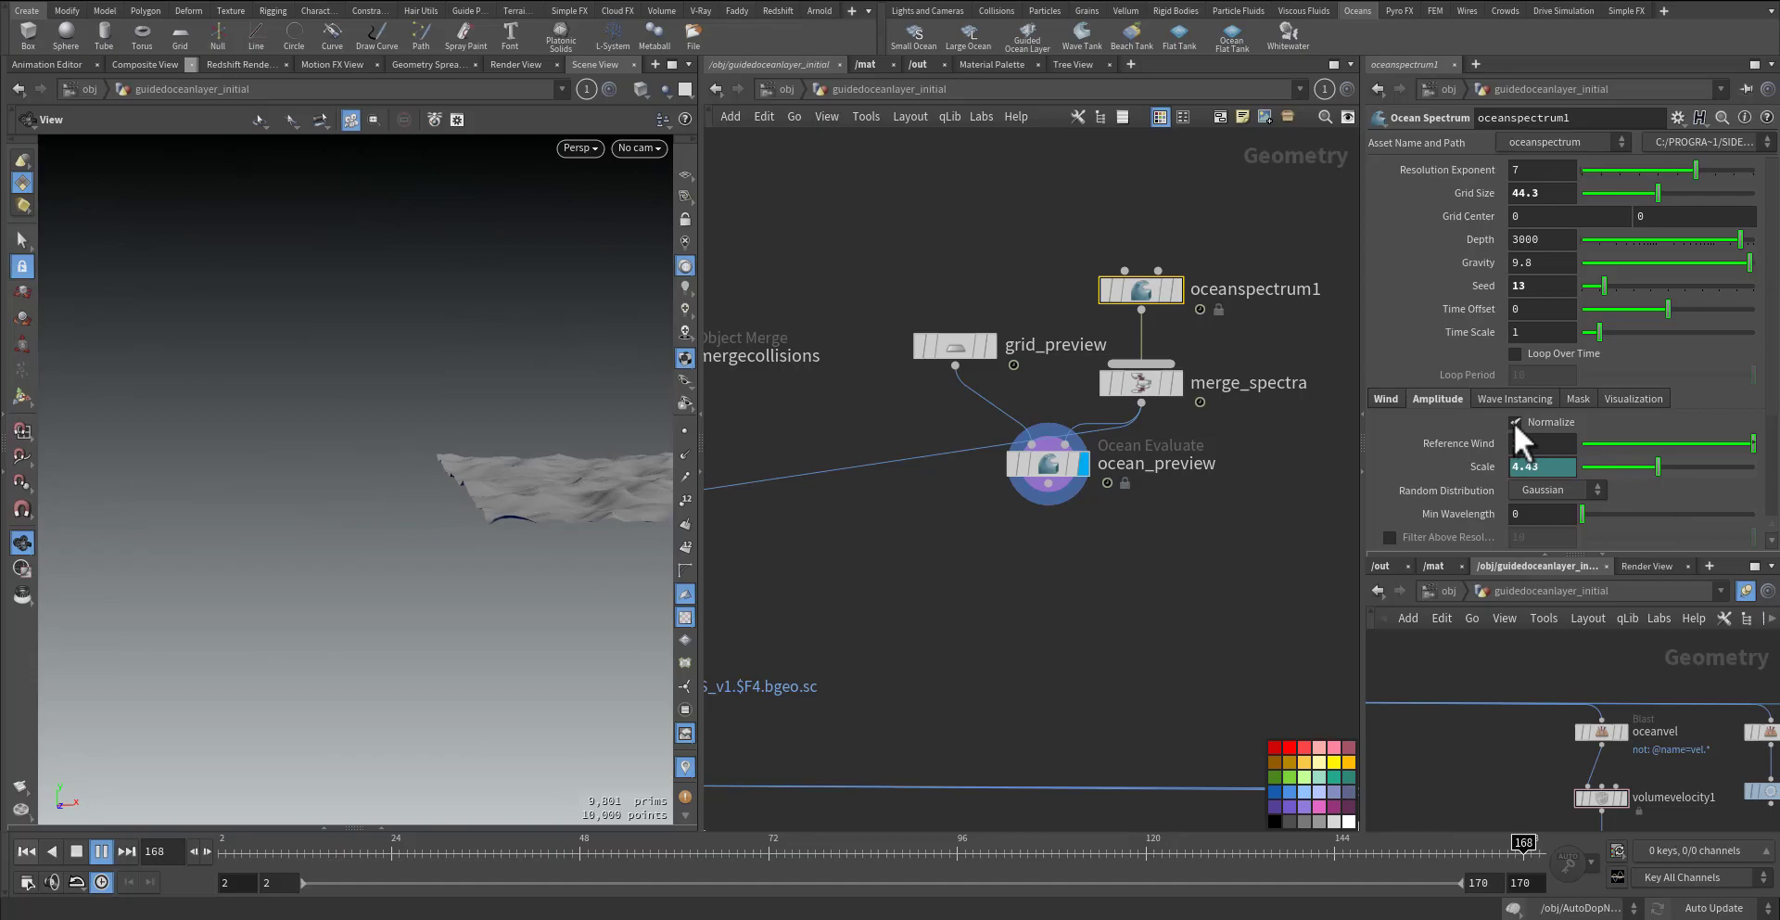
# - Set the wind speed of oceanspectrum1 to 2.2, inspect the surface and return playback to the first frame
pyautogui.click(1391, 397)
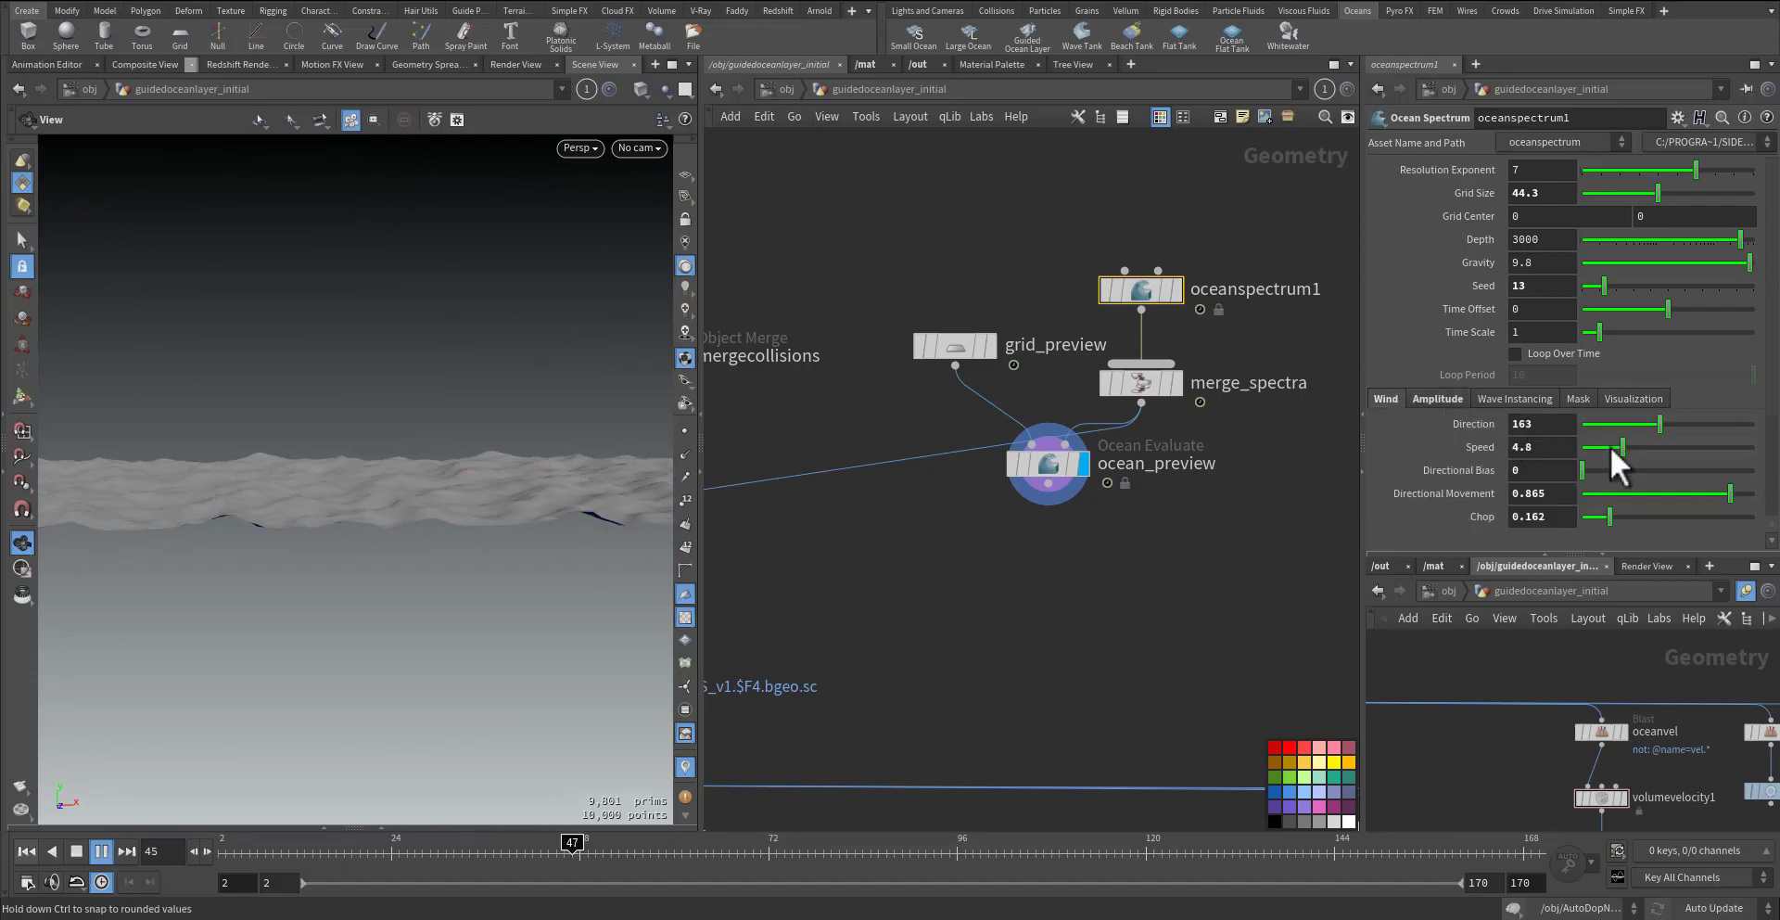
pyautogui.moveTo(1621, 447)
pyautogui.mouseDown()
pyautogui.moveTo(1573, 448)
pyautogui.moveTo(1600, 445)
pyautogui.mouseUp()
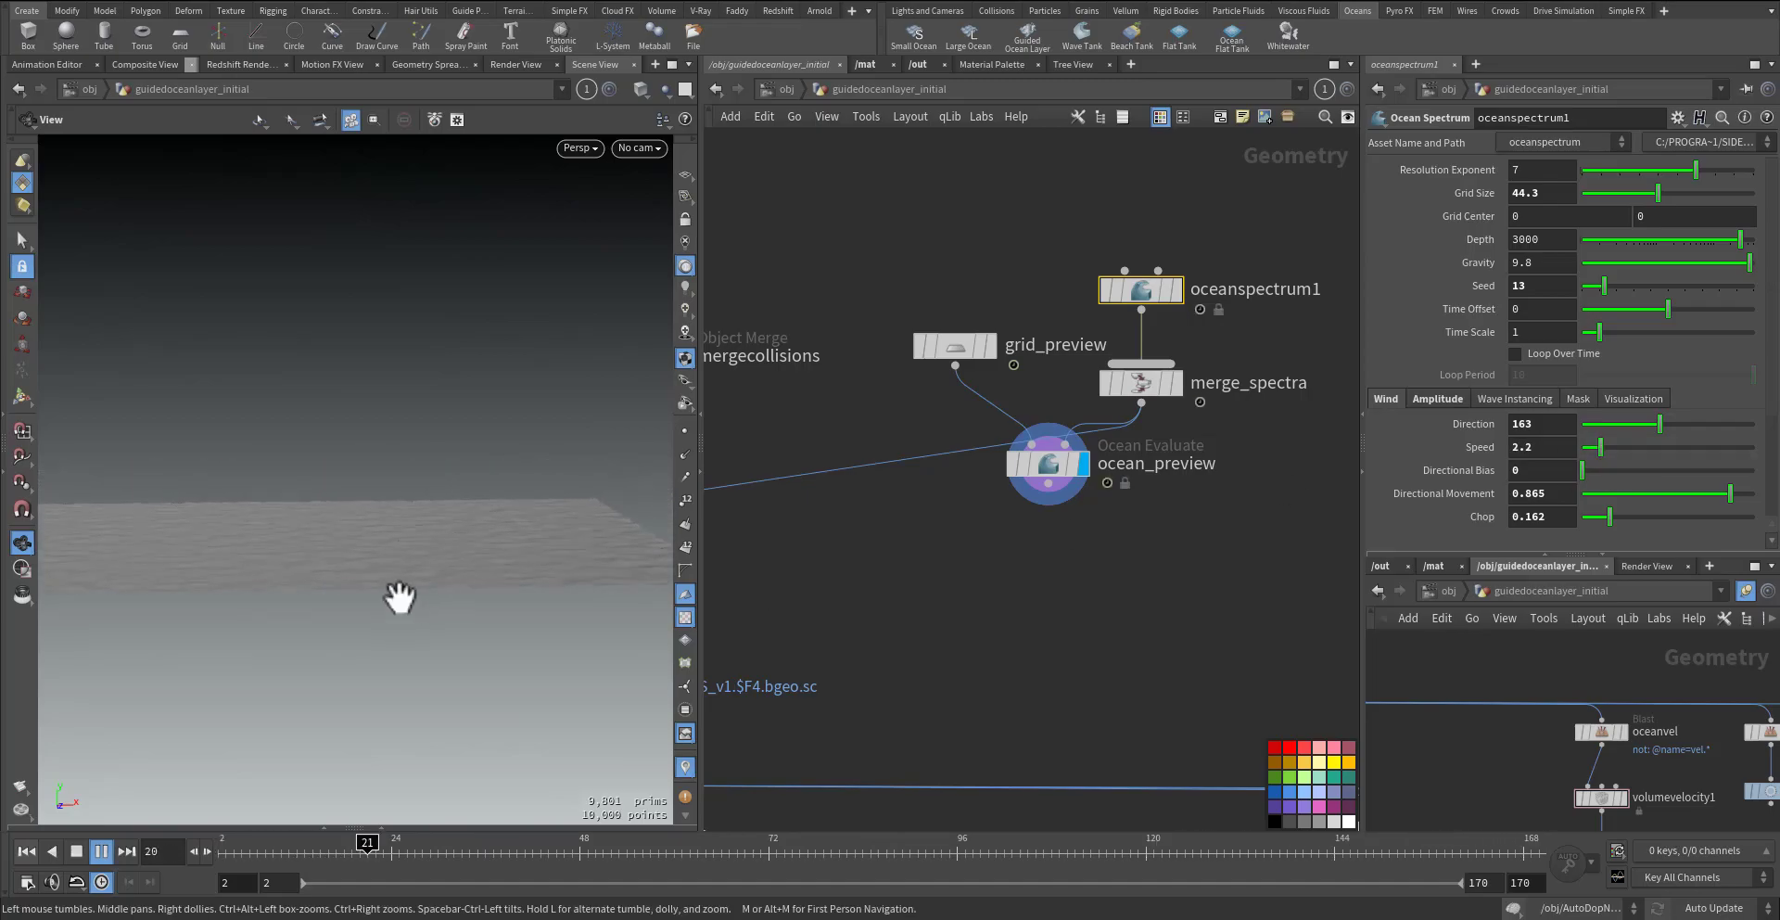
pyautogui.moveTo(397, 596); pyautogui.dragTo(288, 714)
pyautogui.click(26, 850)
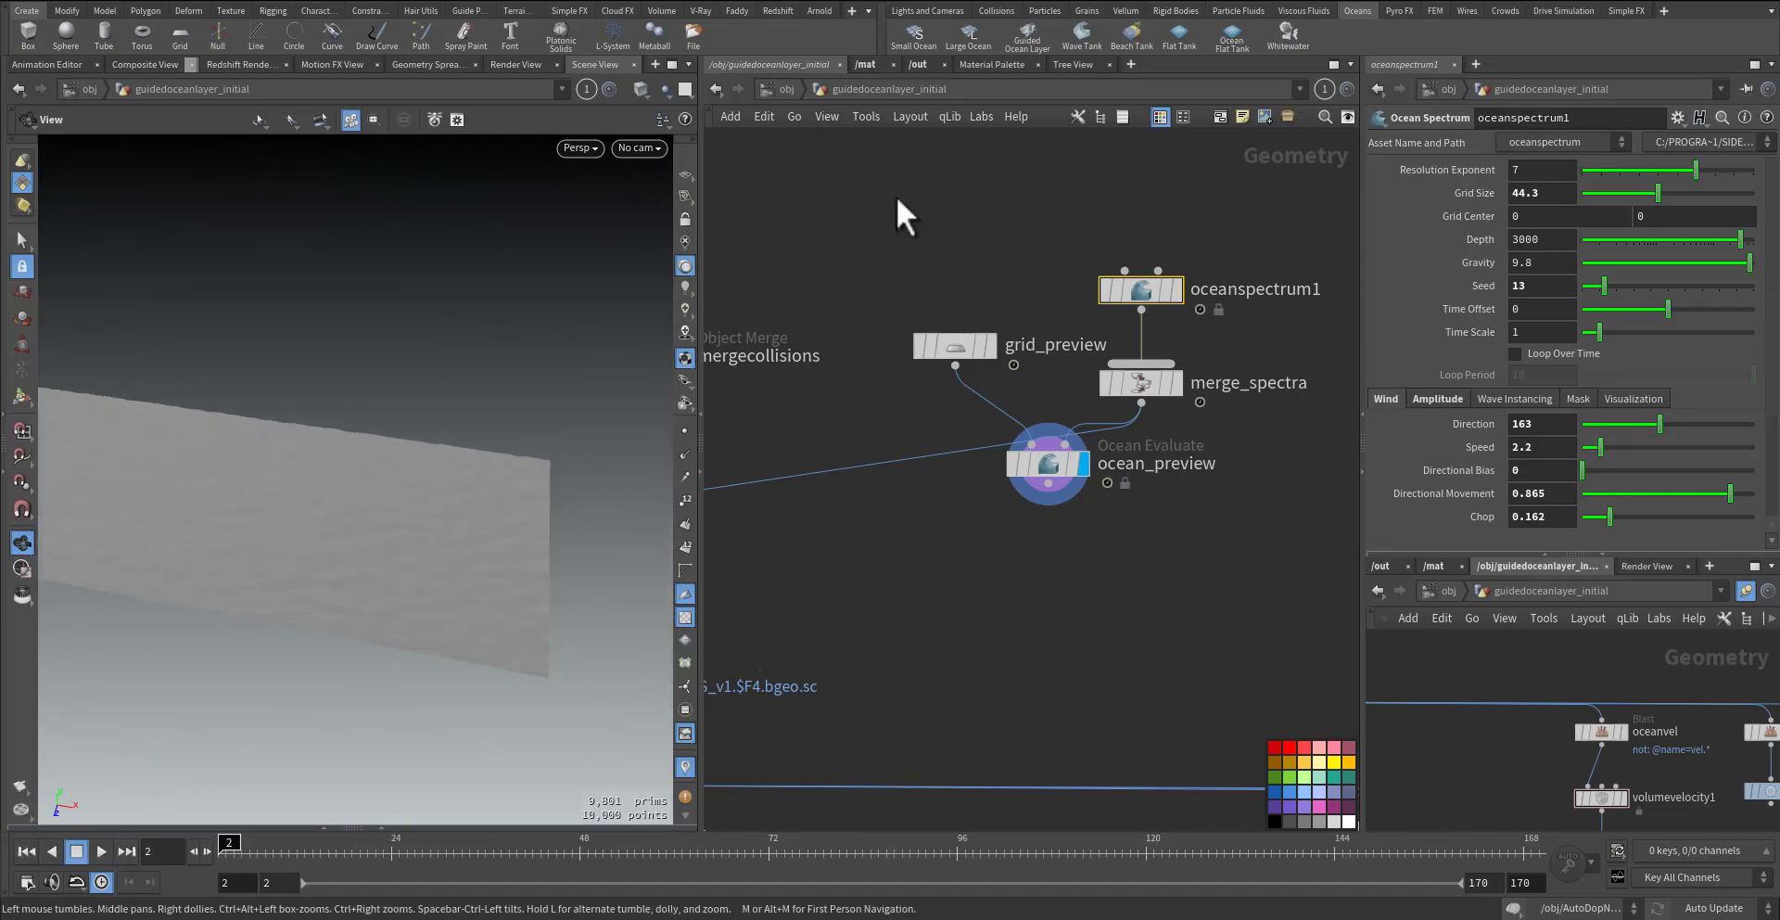
# - Go to the AutoDopNetwork and play the FLIP simulation with the whole particle domain in view
pyautogui.click(838, 90)
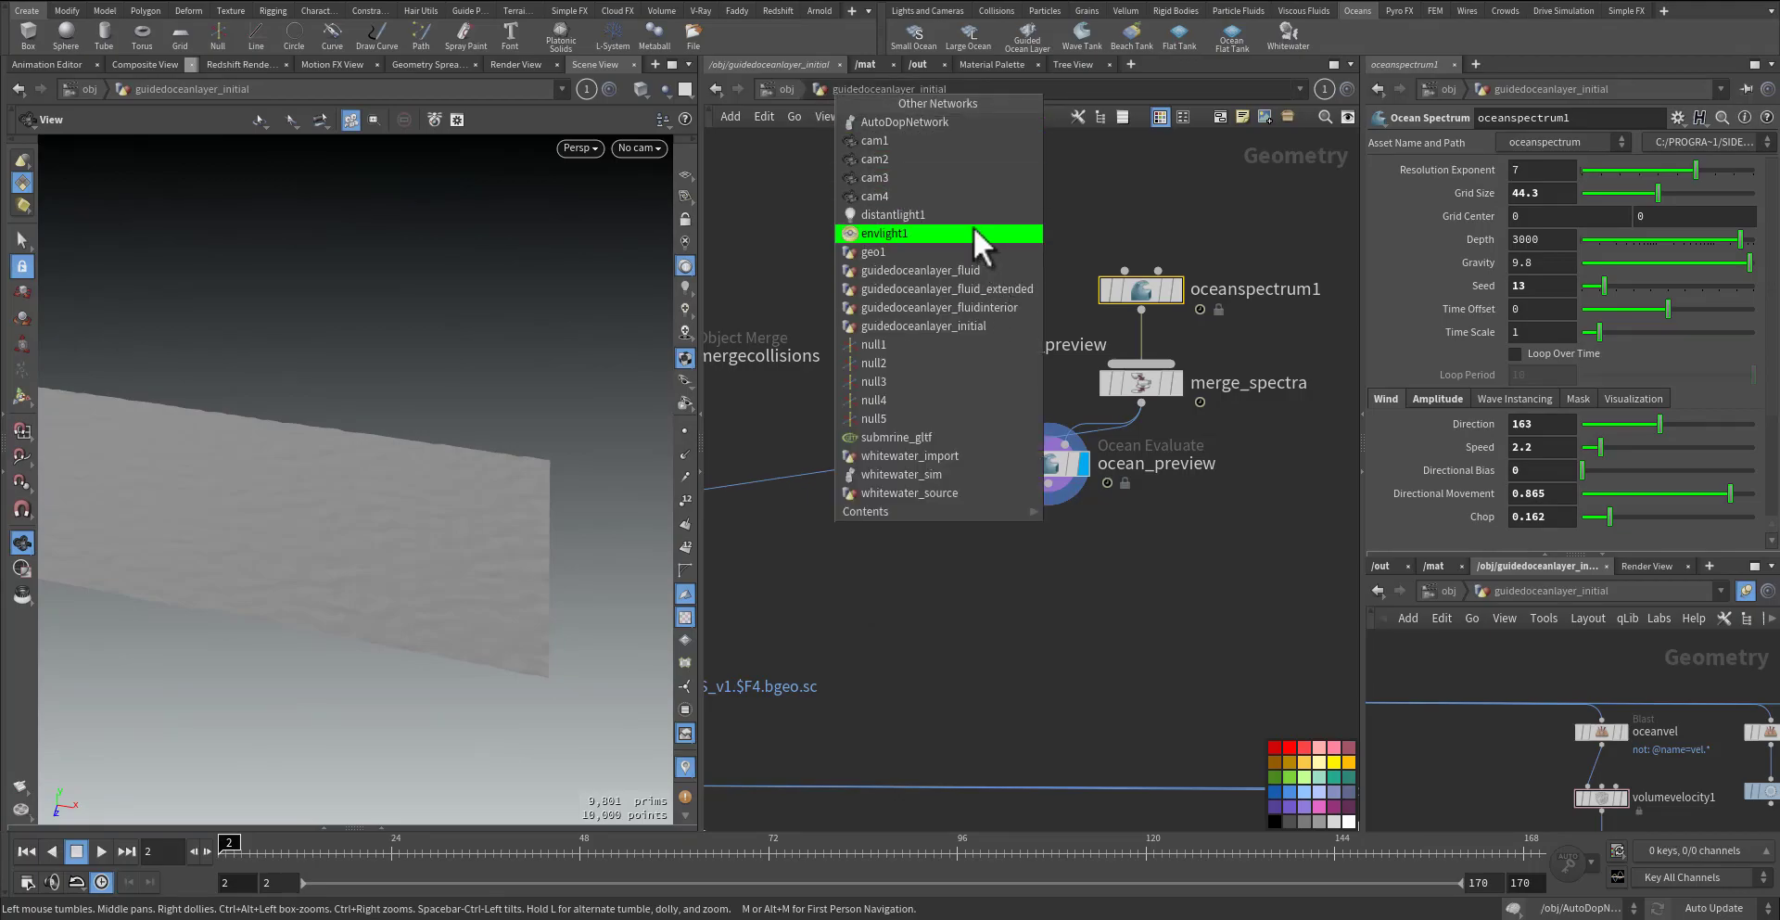
pyautogui.click(932, 123)
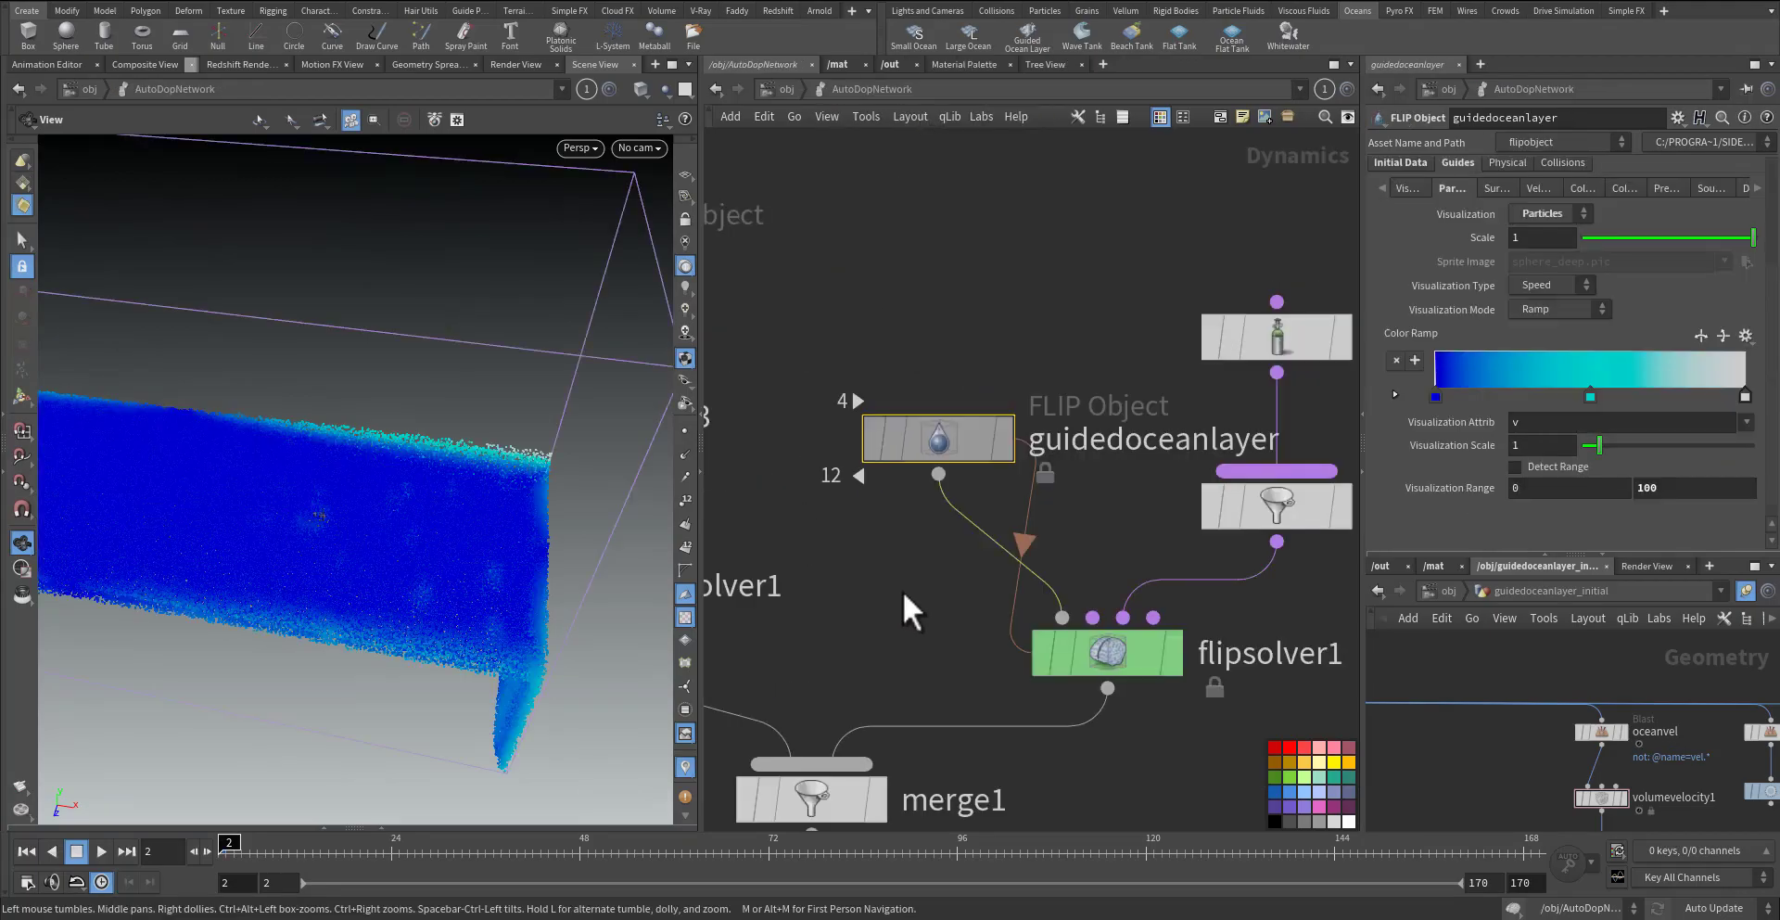
pyautogui.moveTo(494, 562); pyautogui.dragTo(354, 554)
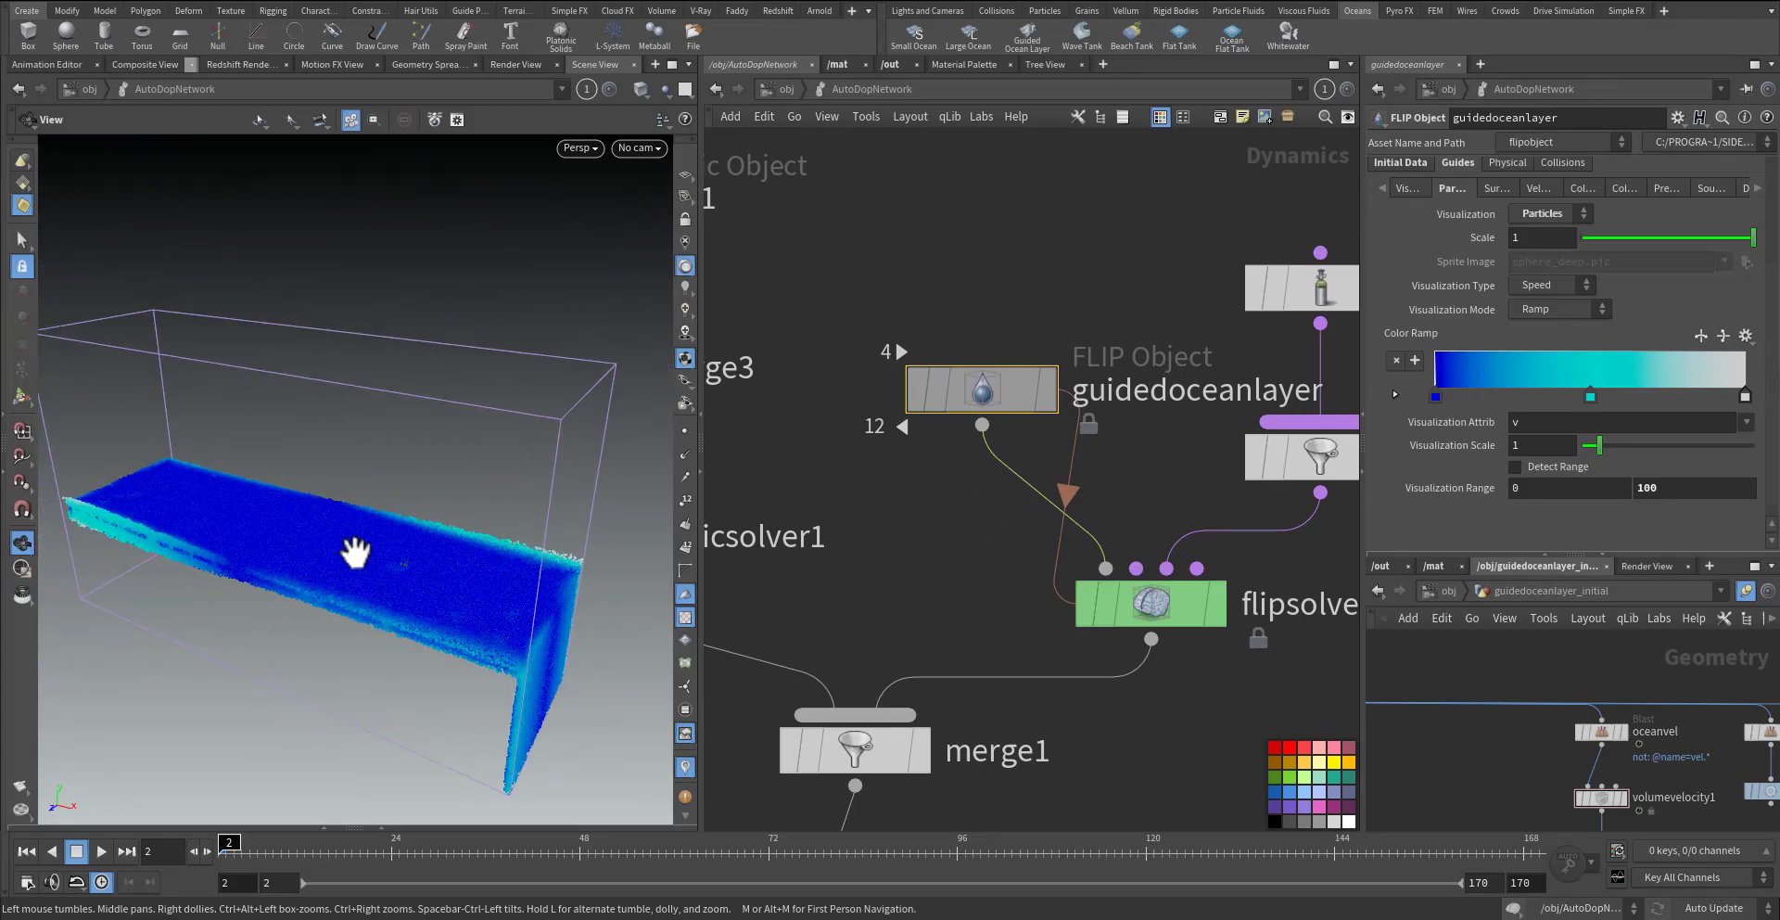
pyautogui.press('Up')
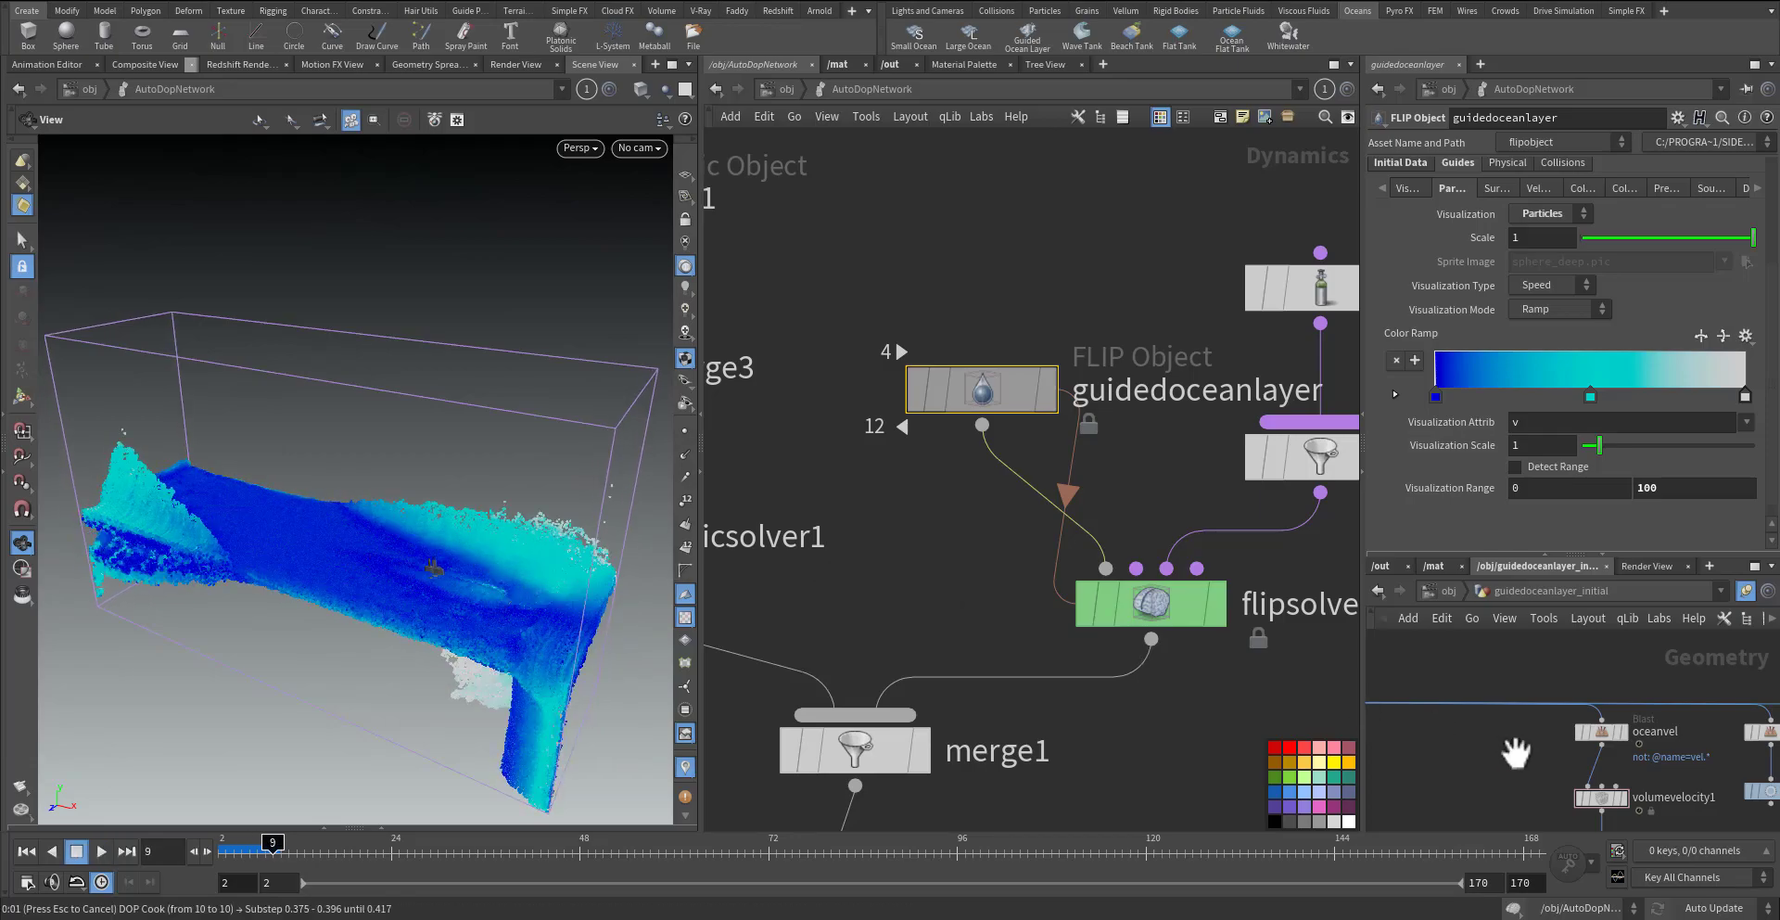
# - Set the angular velocity of volumevelocity1 to 0.2, replay the FLIP simulation from the start and return to the first frame
pyautogui.click(1601, 798)
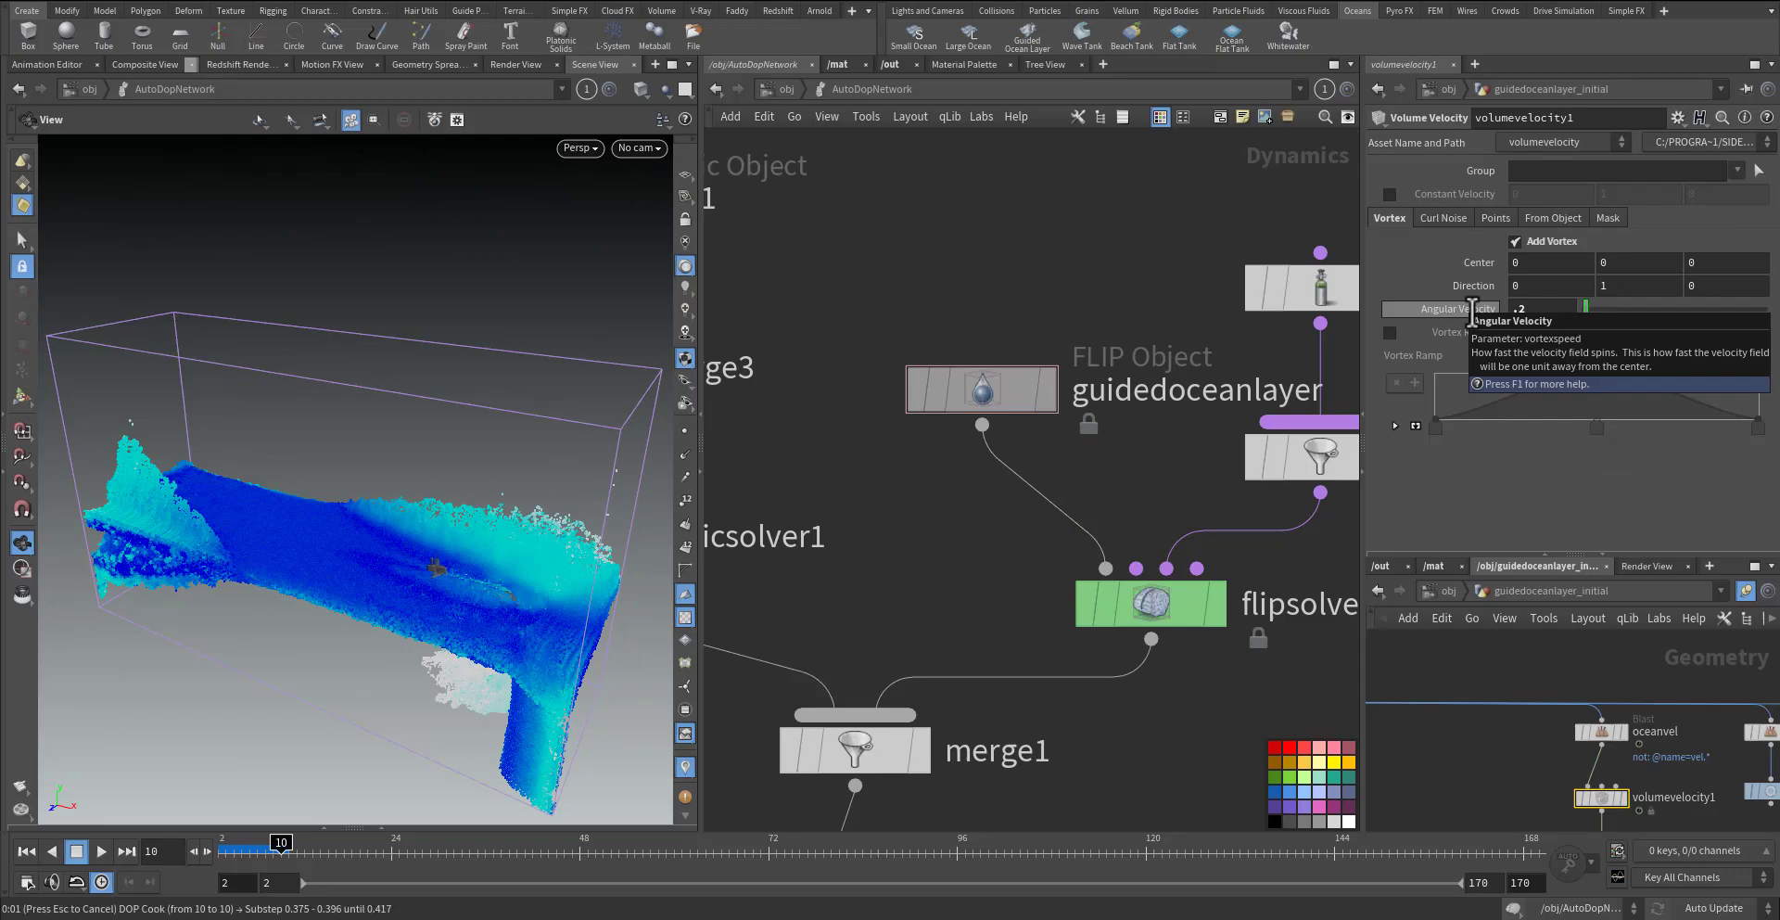
pyautogui.click(965, 413)
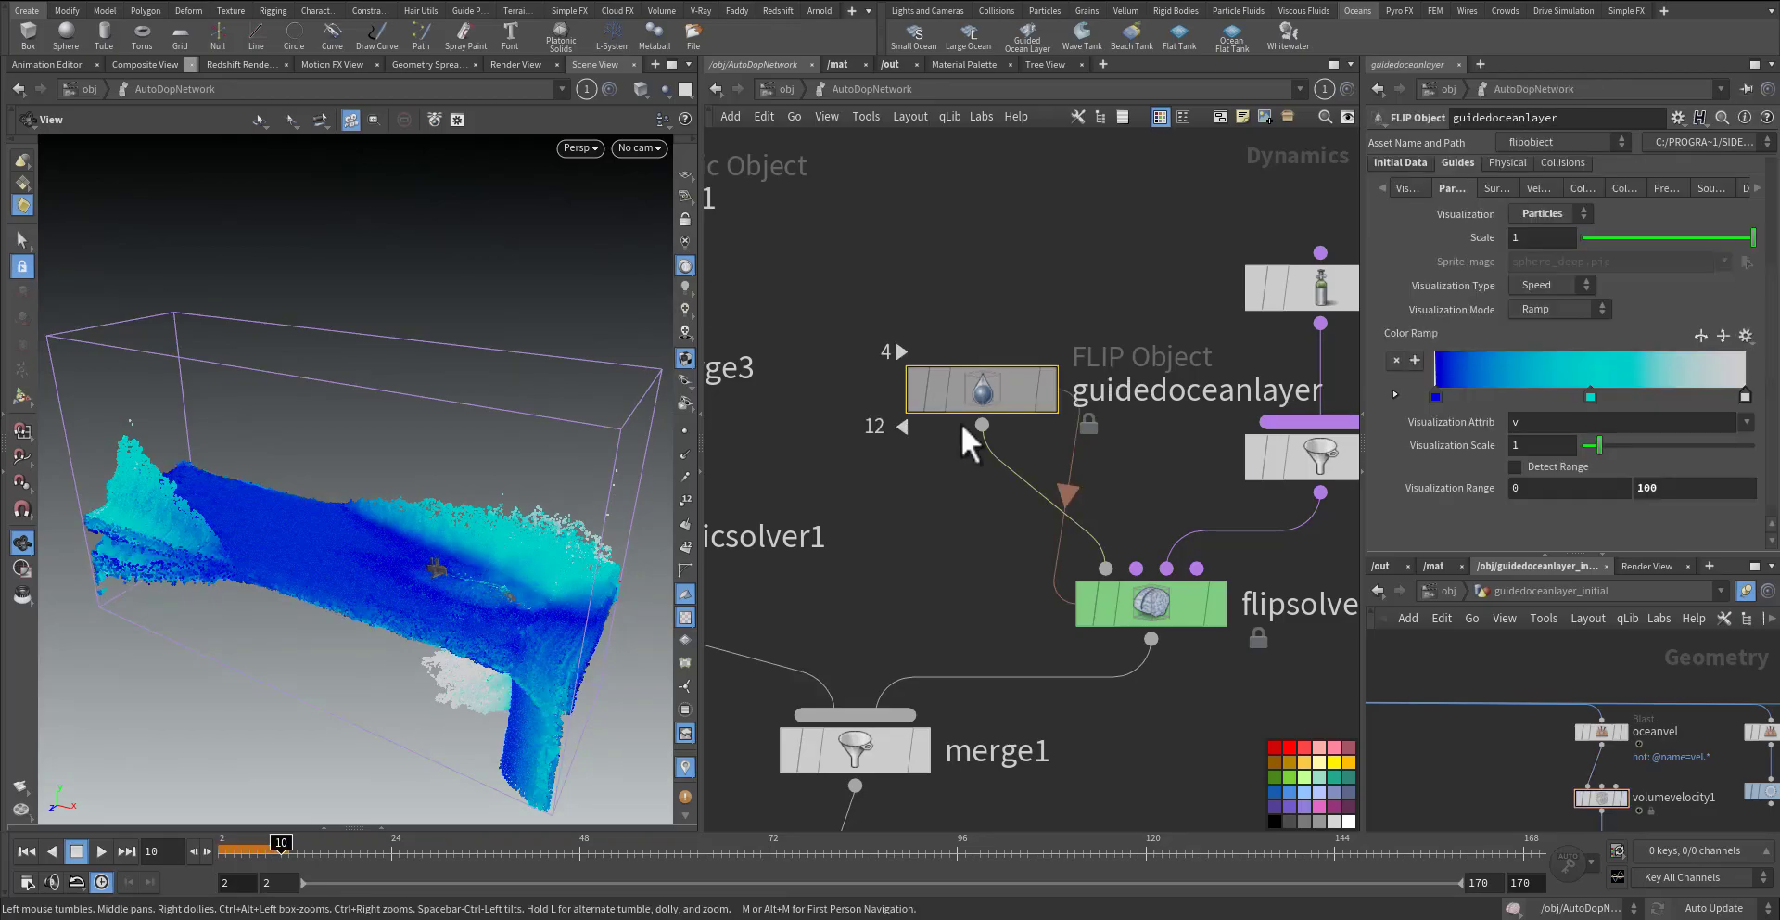
pyautogui.hotkey('ctrl', 'Up')
pyautogui.press('Up')
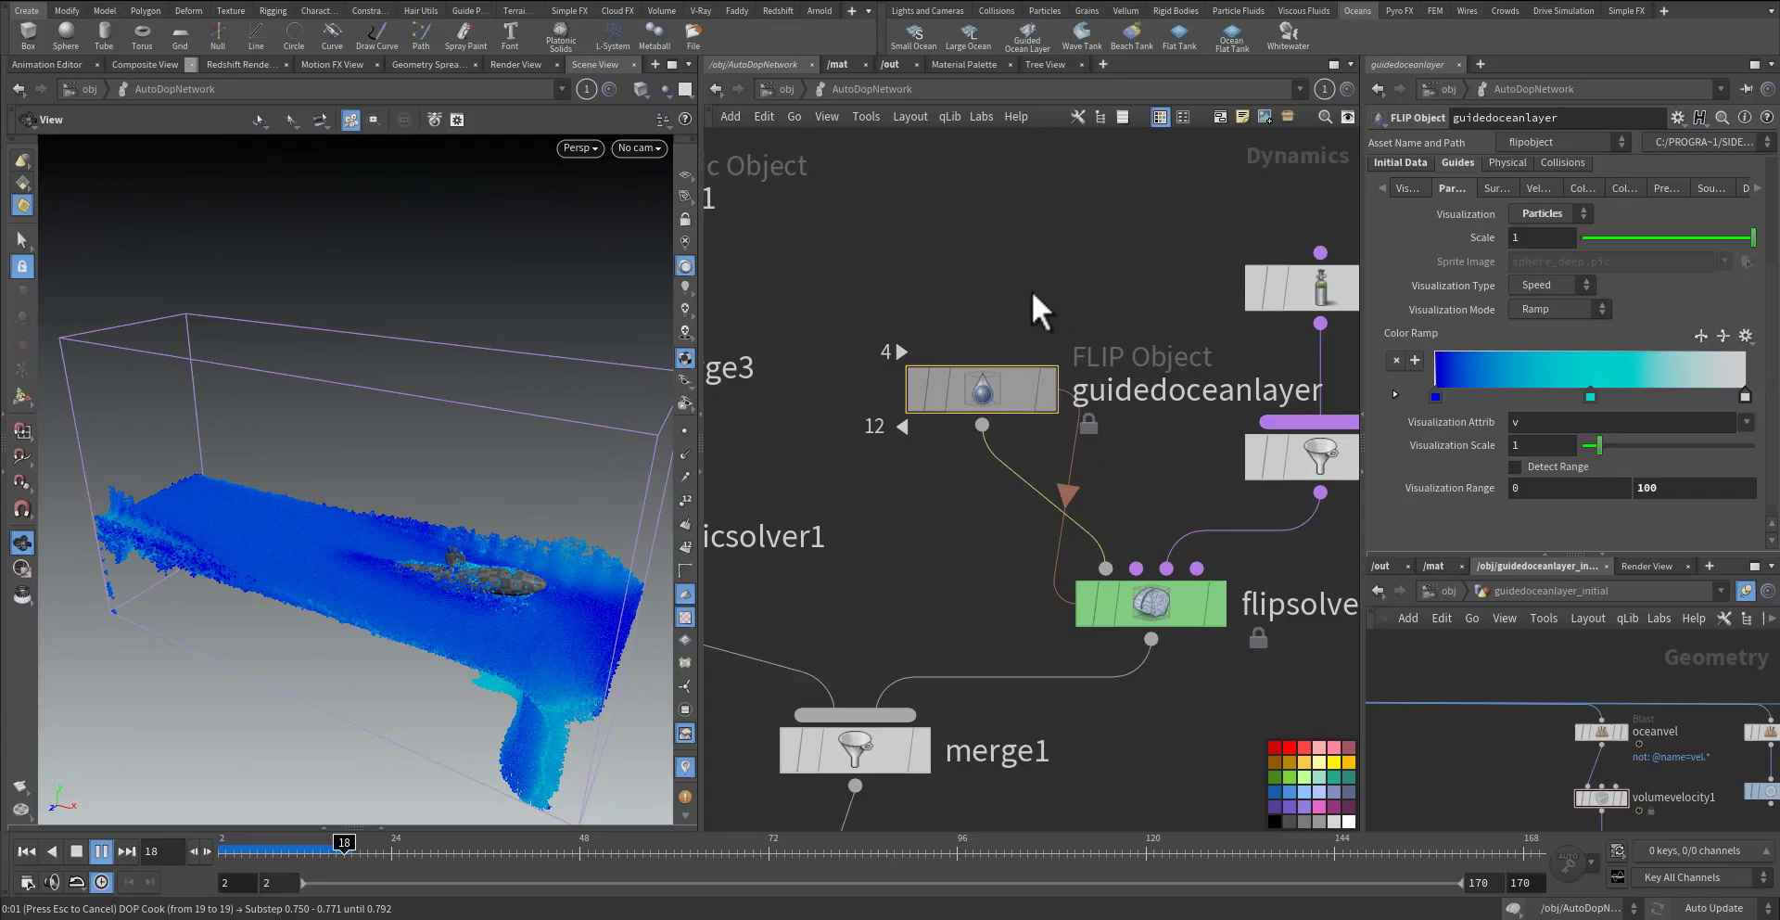
pyautogui.hotkey('ctrl', 'Up')
# - Examine the guiding surface, velocity and sink paths of the guidingoceanvolume node
pyautogui.moveTo(1032, 292); pyautogui.dragTo(763, 308, button='middle')
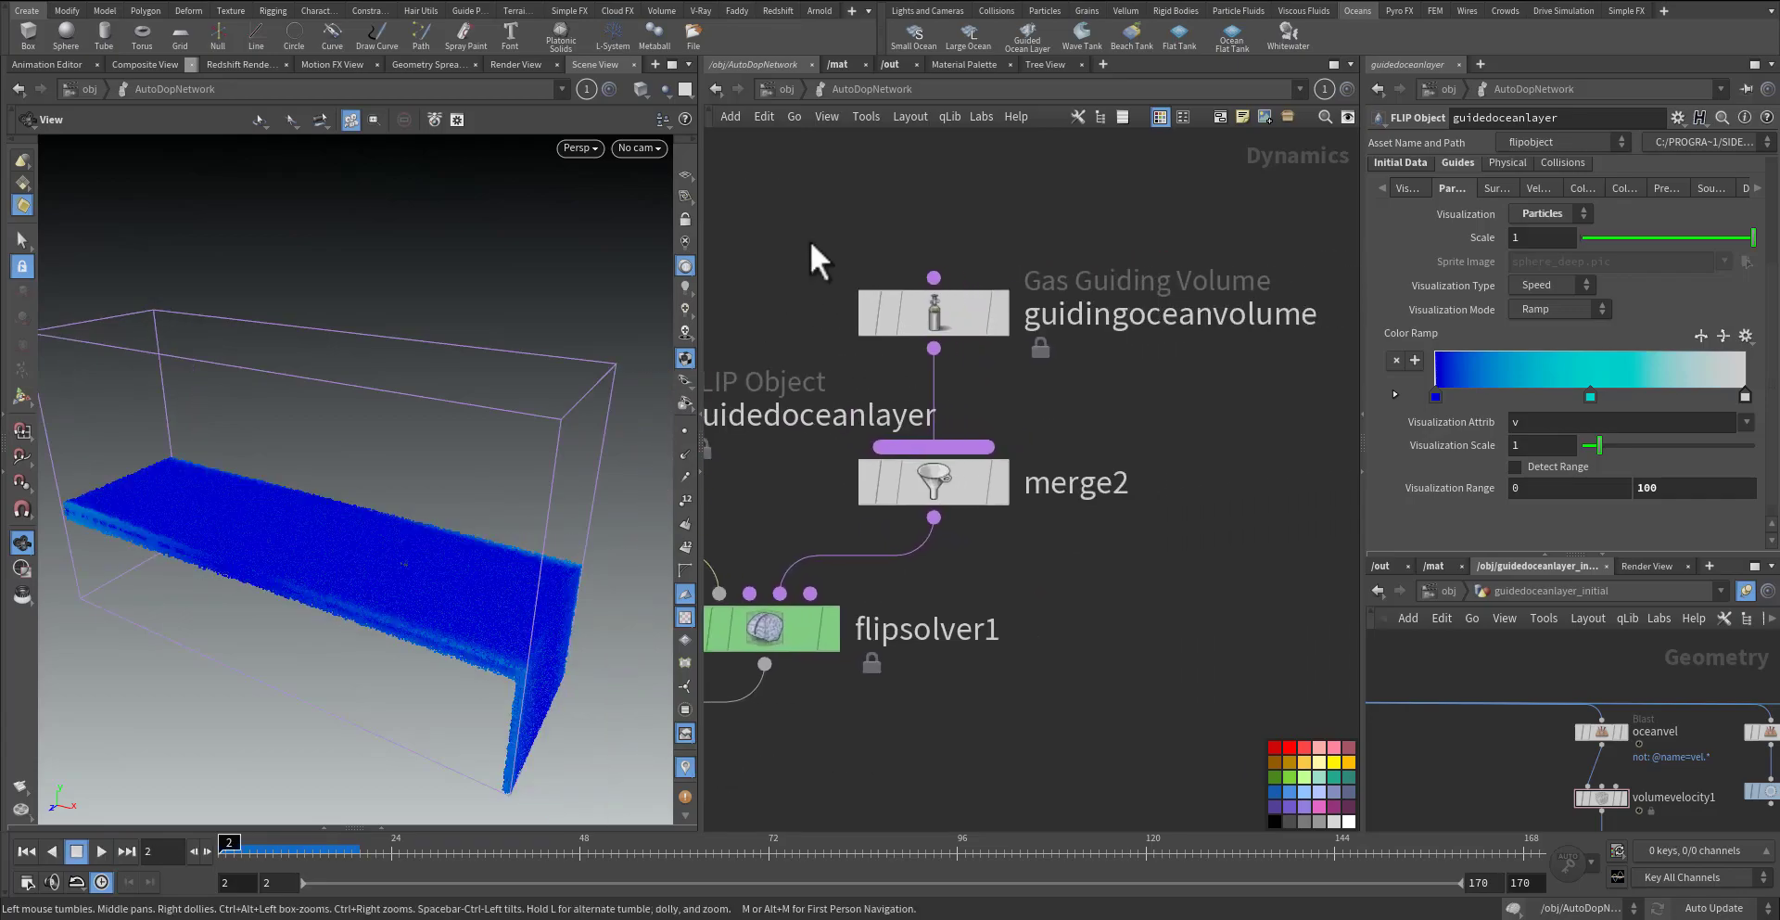
pyautogui.moveTo(809, 241); pyautogui.dragTo(1143, 364)
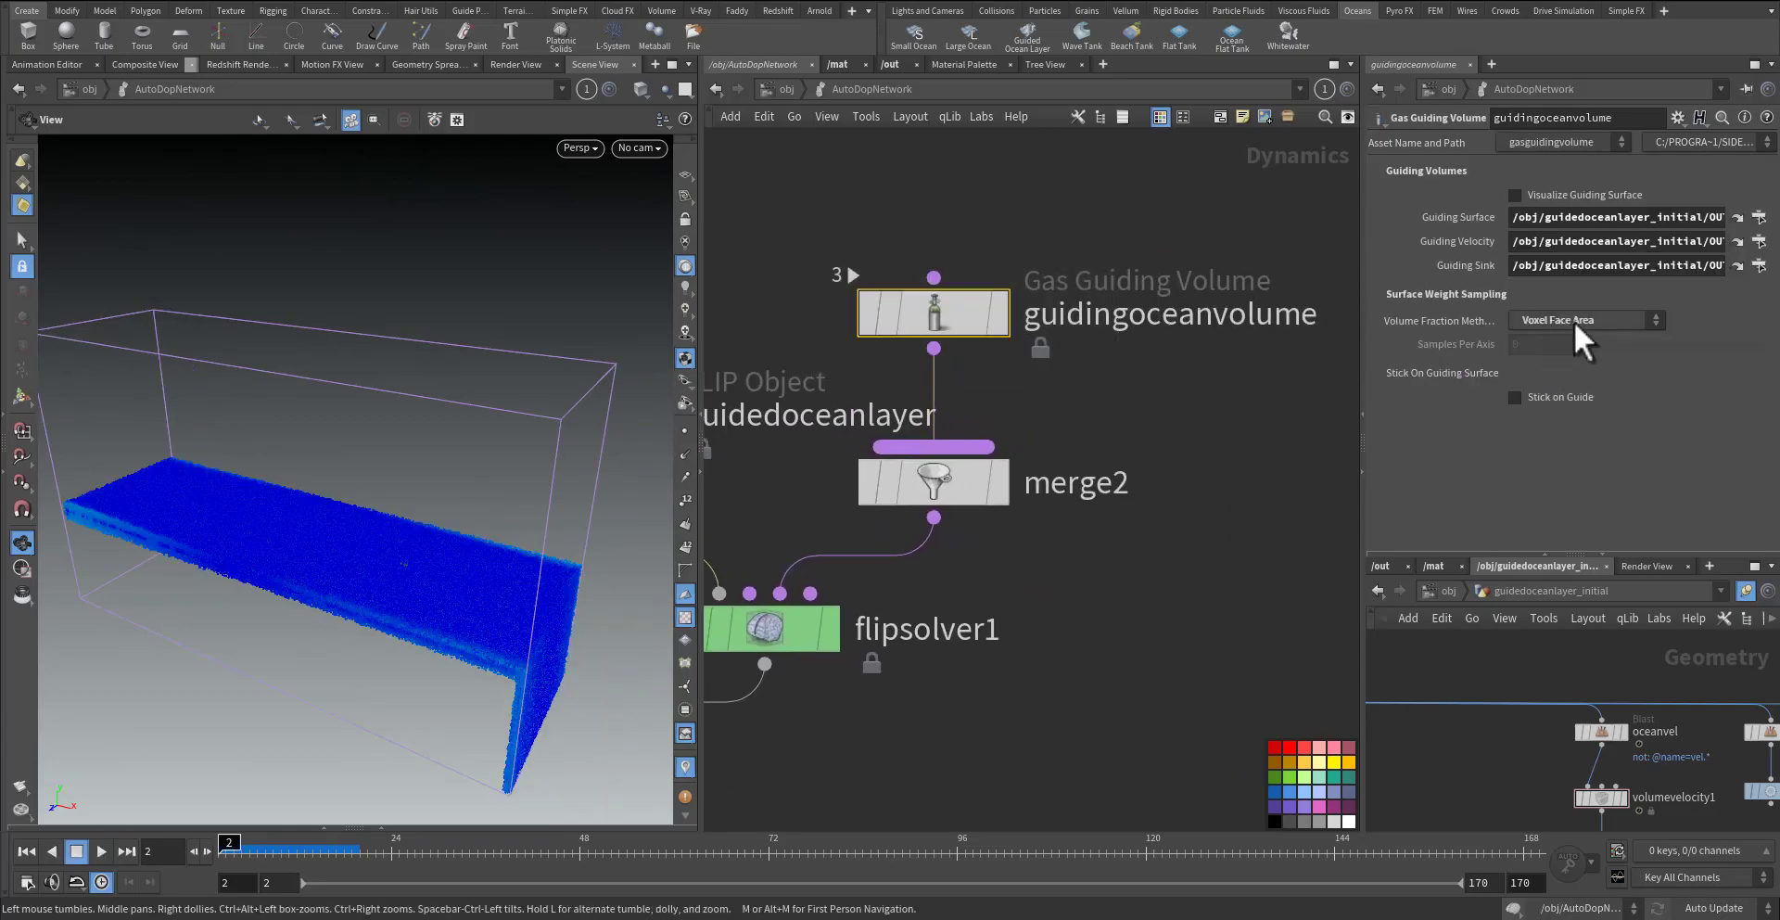
pyautogui.moveTo(1658, 217); pyautogui.dragTo(1737, 241)
pyautogui.moveTo(1620, 266); pyautogui.dragTo(1730, 267)
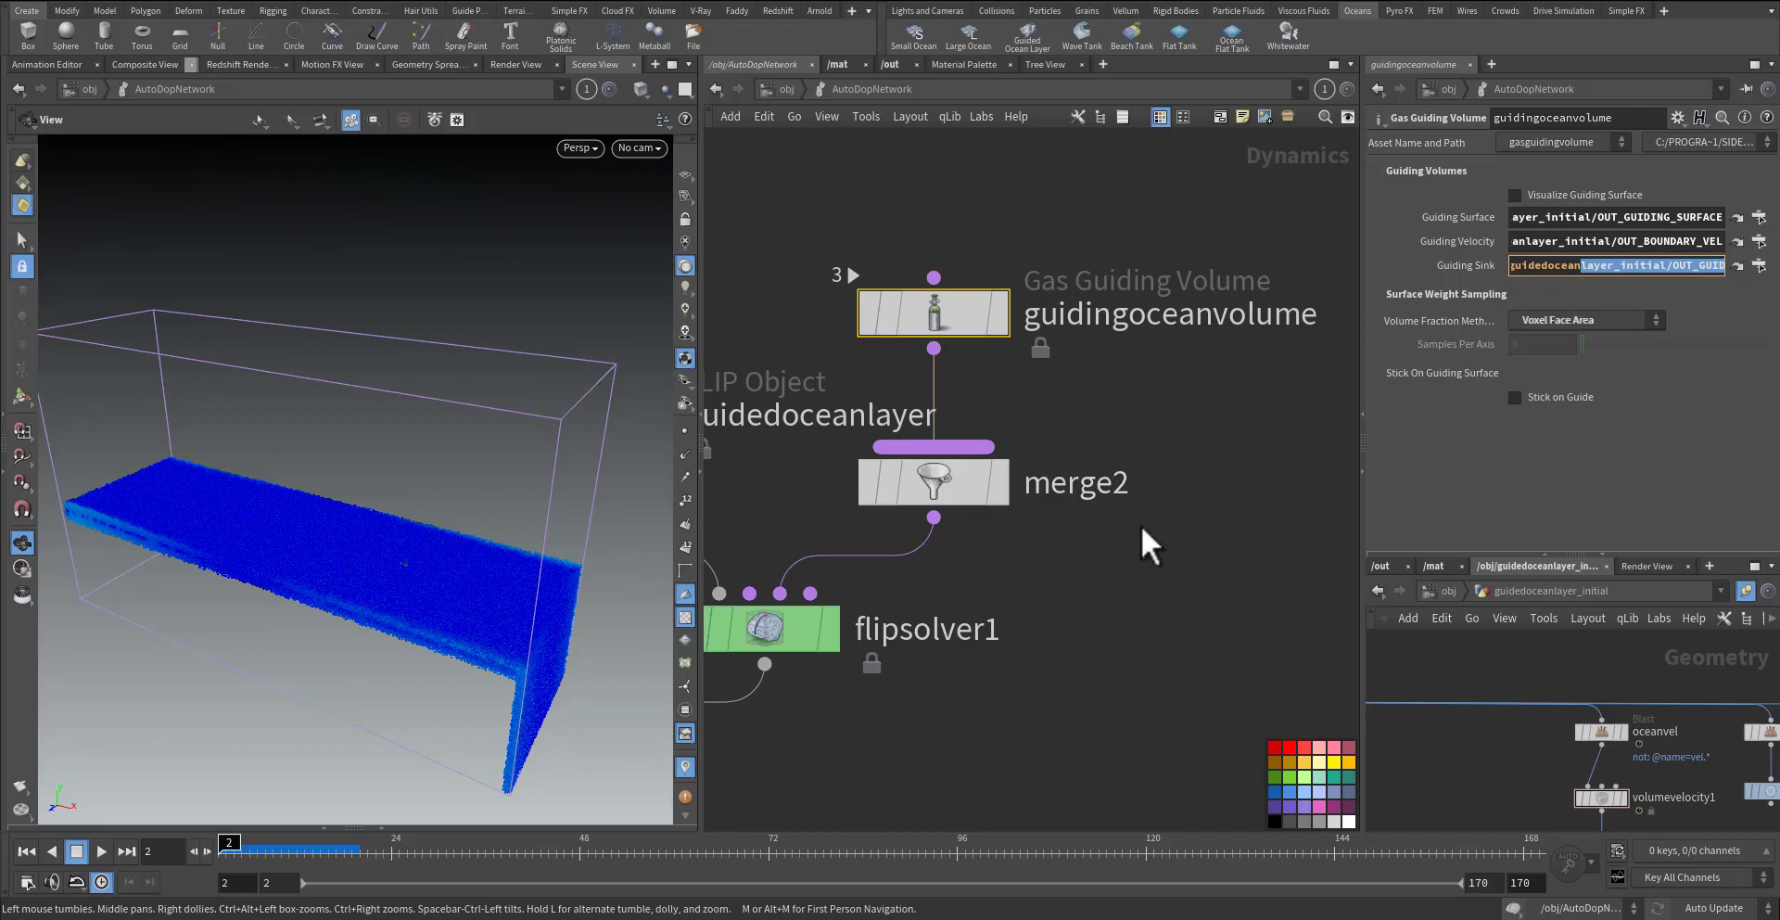
# - Examine flipsolver1's collision and volume limit settings, including the boundary layer's surface and velocity volume paths
pyautogui.moveTo(1032, 544); pyautogui.dragTo(1126, 427, button='middle')
pyautogui.moveTo(1120, 431); pyautogui.dragTo(854, 563)
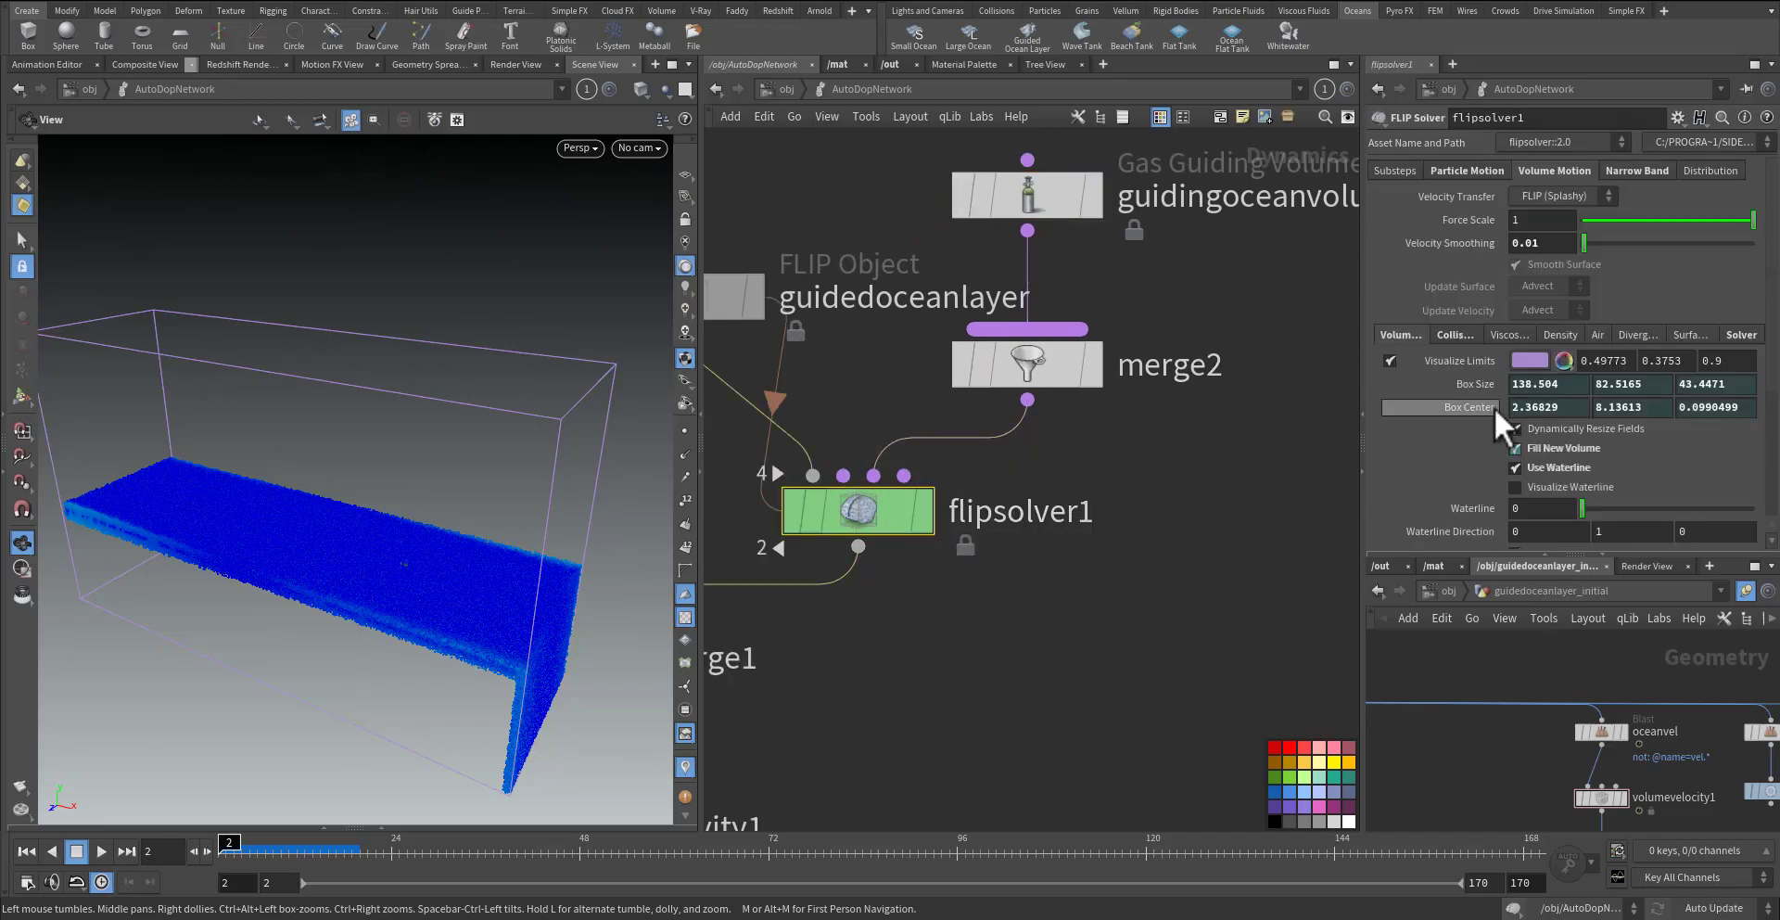
pyautogui.click(1454, 337)
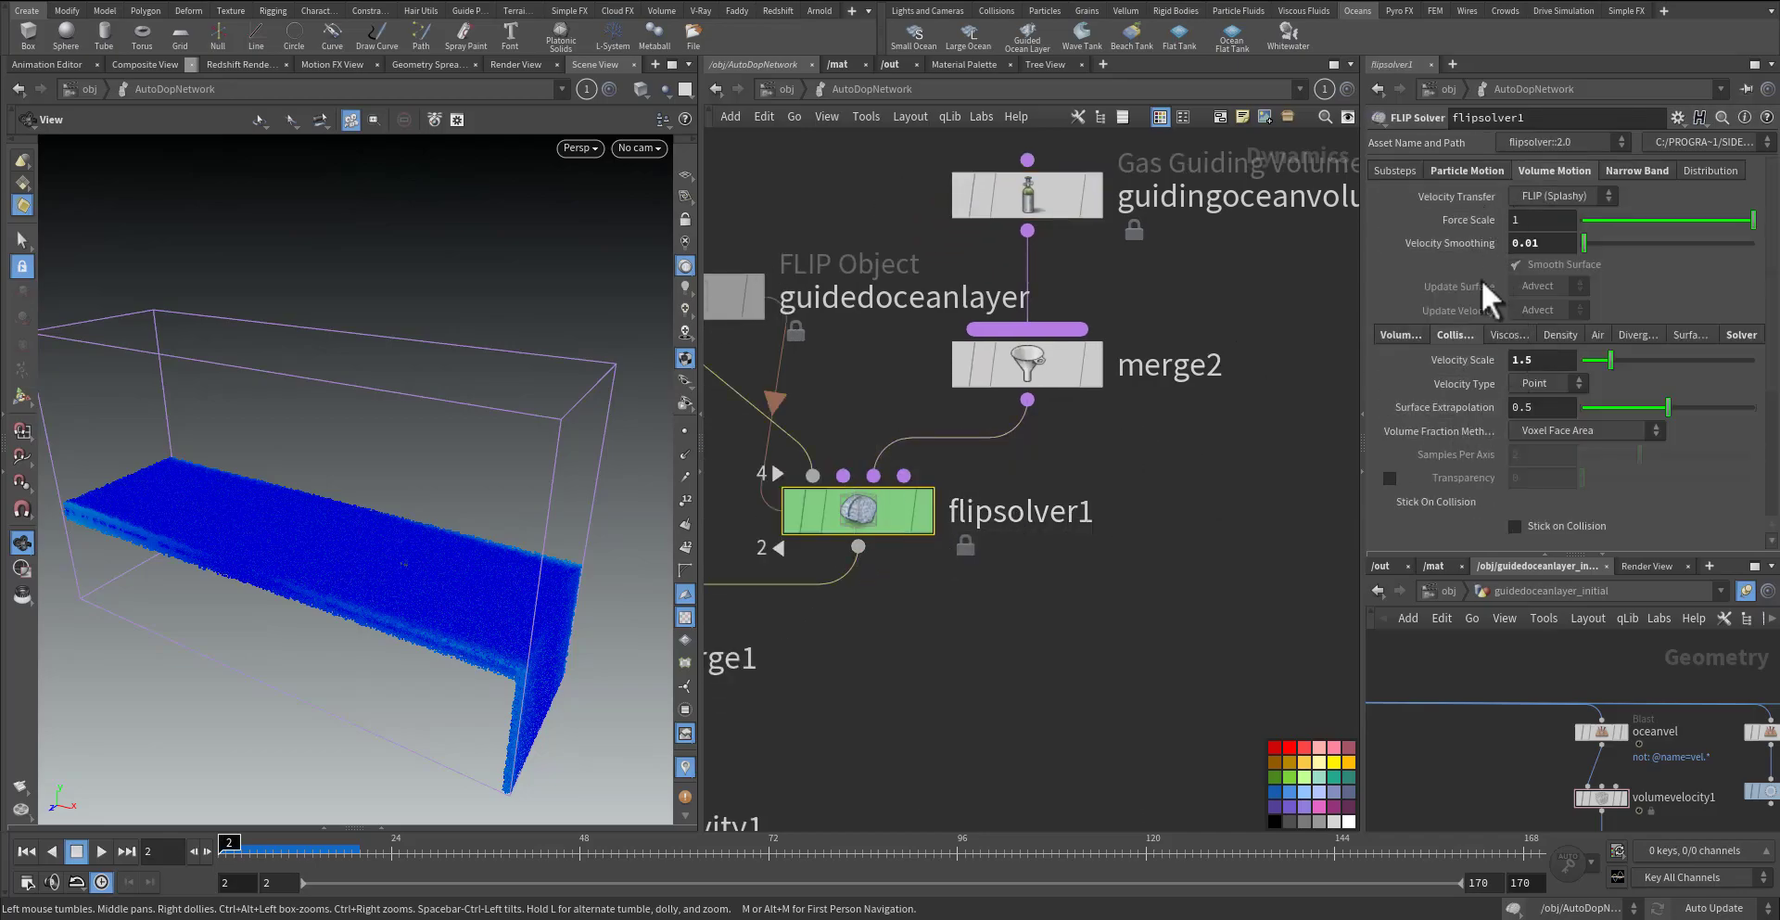
pyautogui.click(1399, 334)
pyautogui.scroll(-4, 1416, 429)
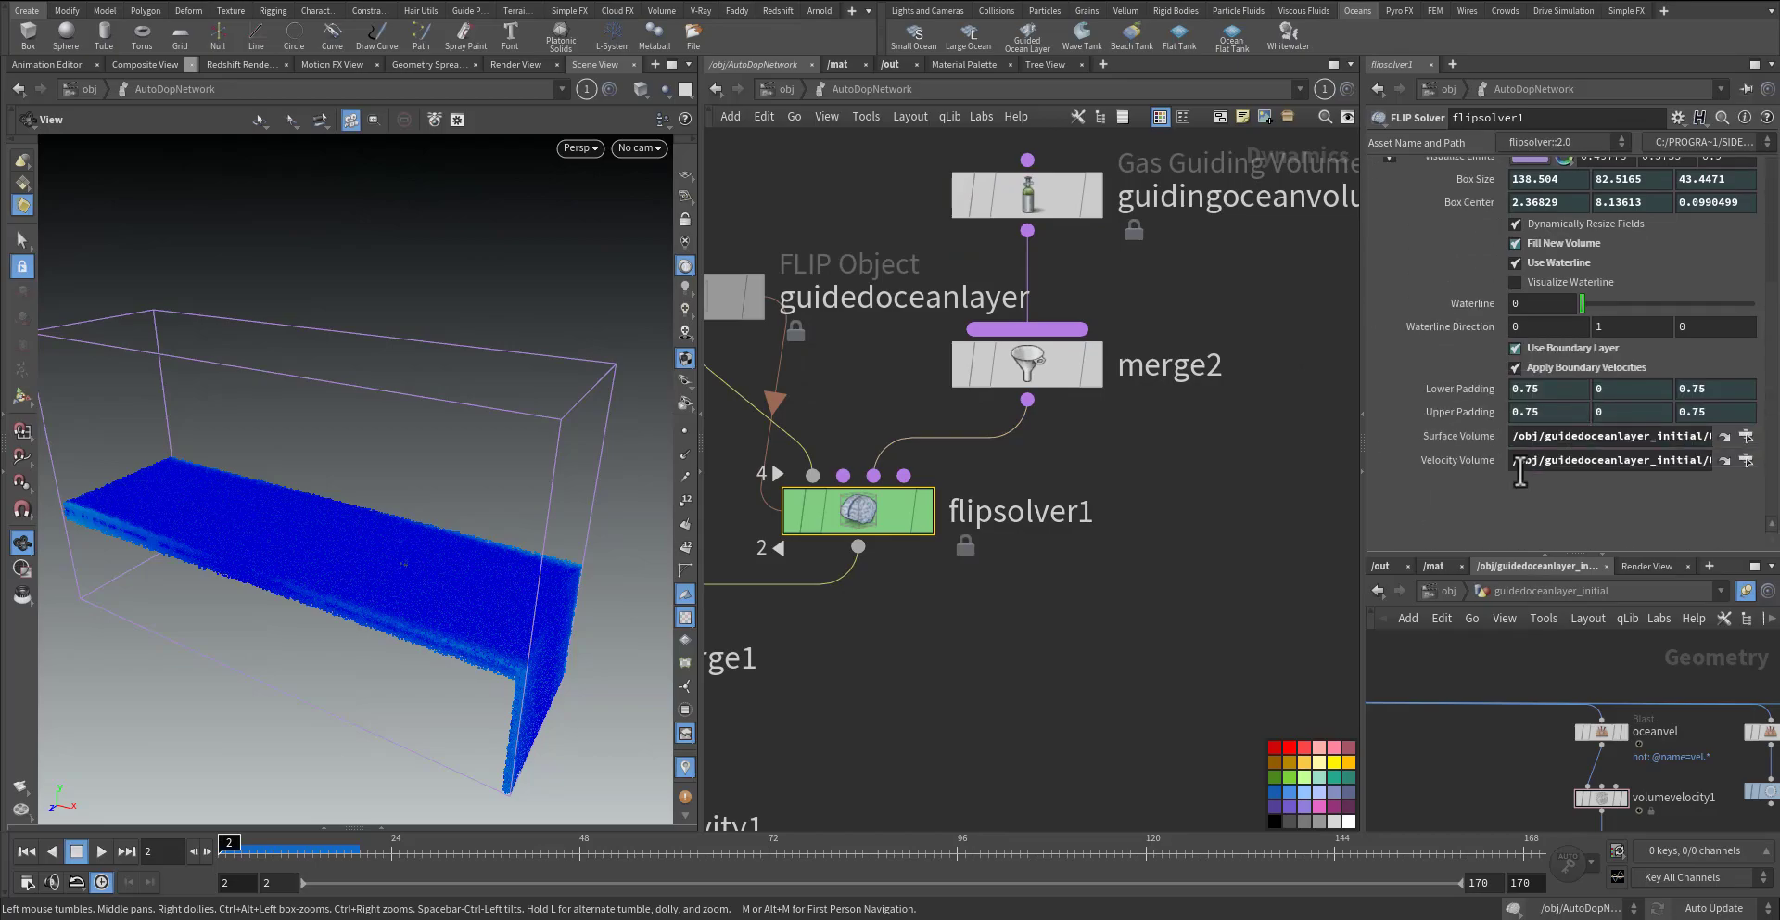
pyautogui.moveTo(1606, 444); pyautogui.dragTo(1689, 436)
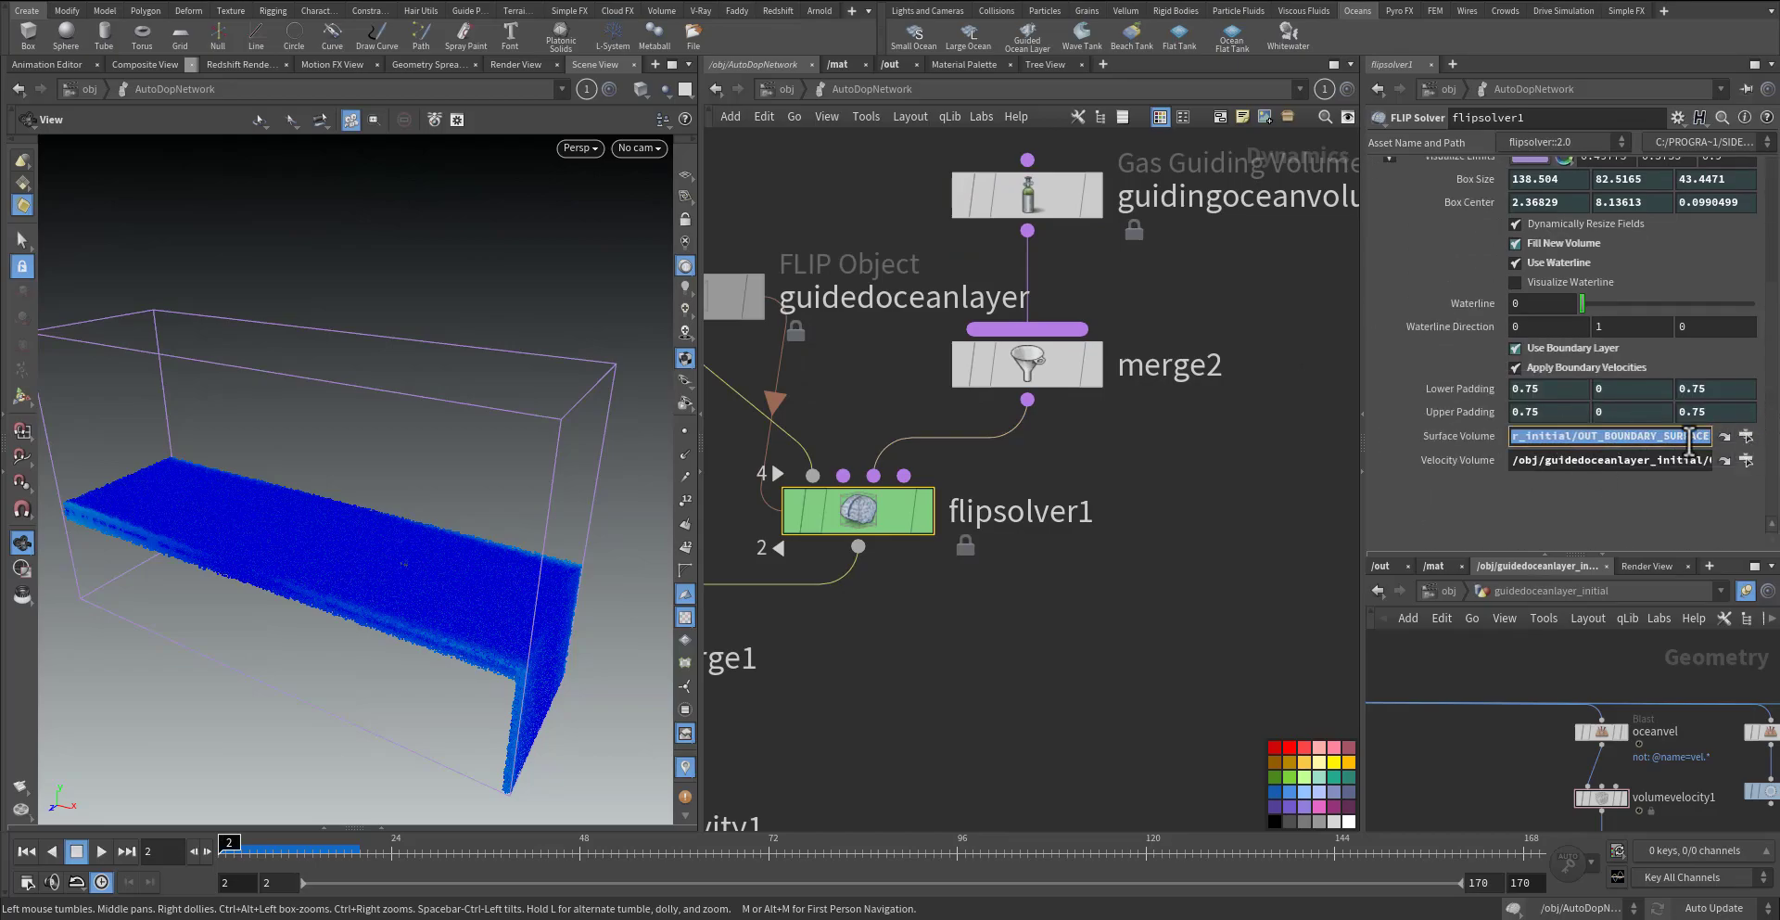
pyautogui.moveTo(1582, 461); pyautogui.dragTo(1770, 461)
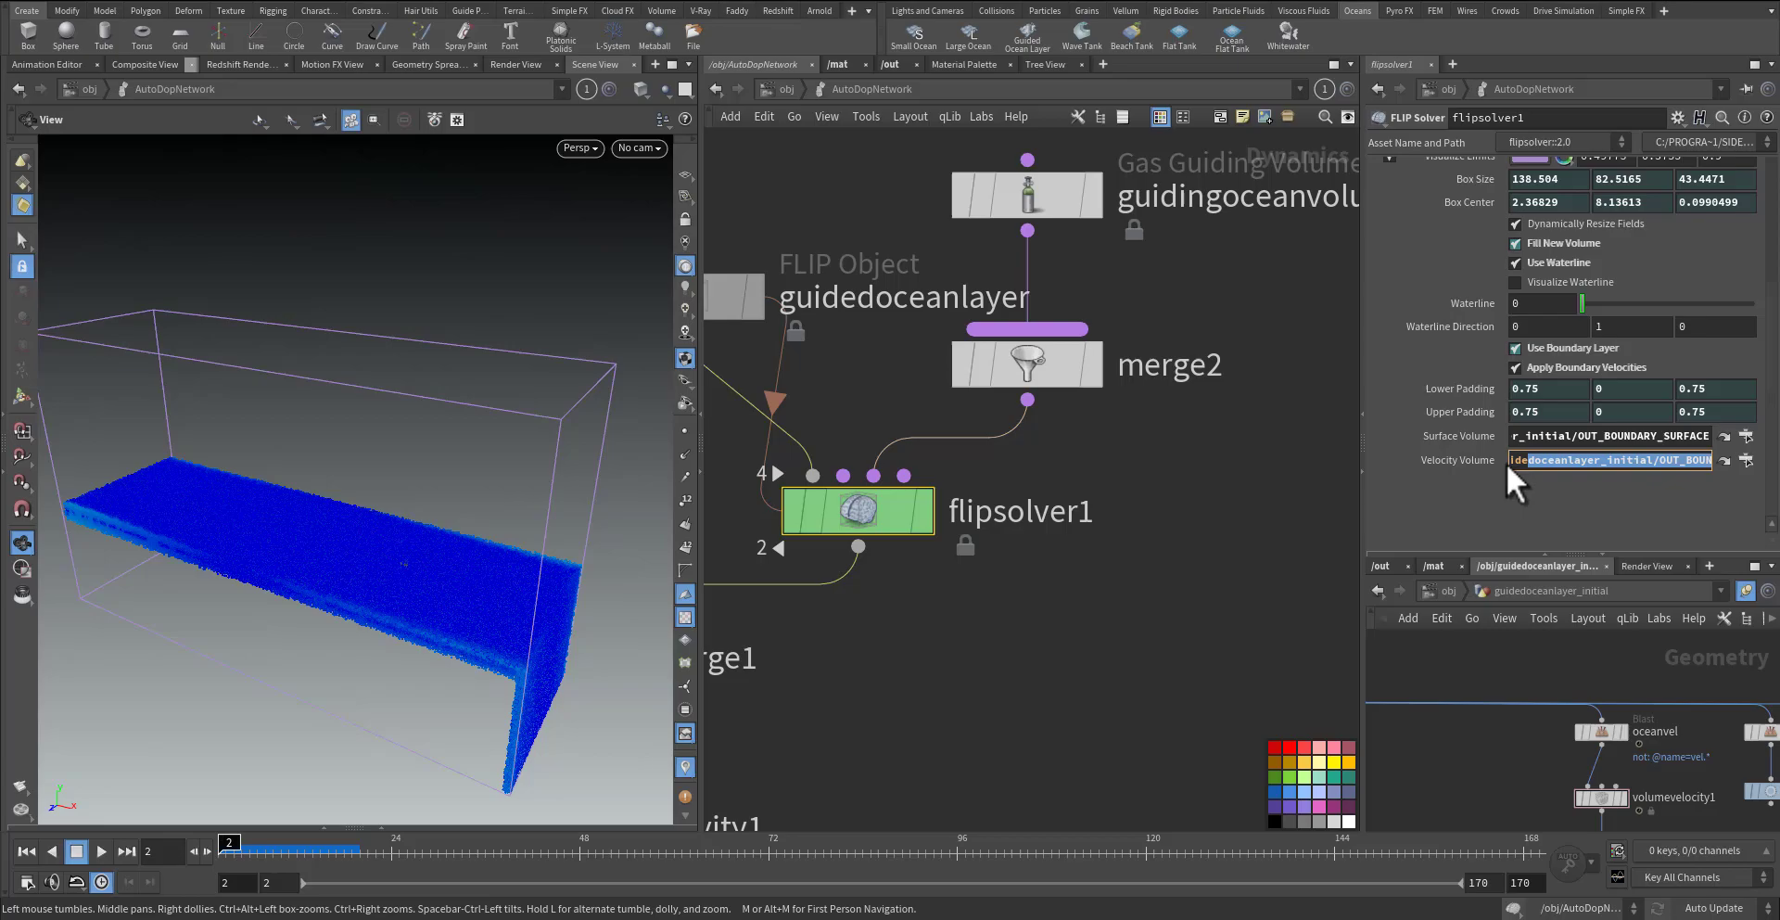
pyautogui.scroll(3, 1446, 436)
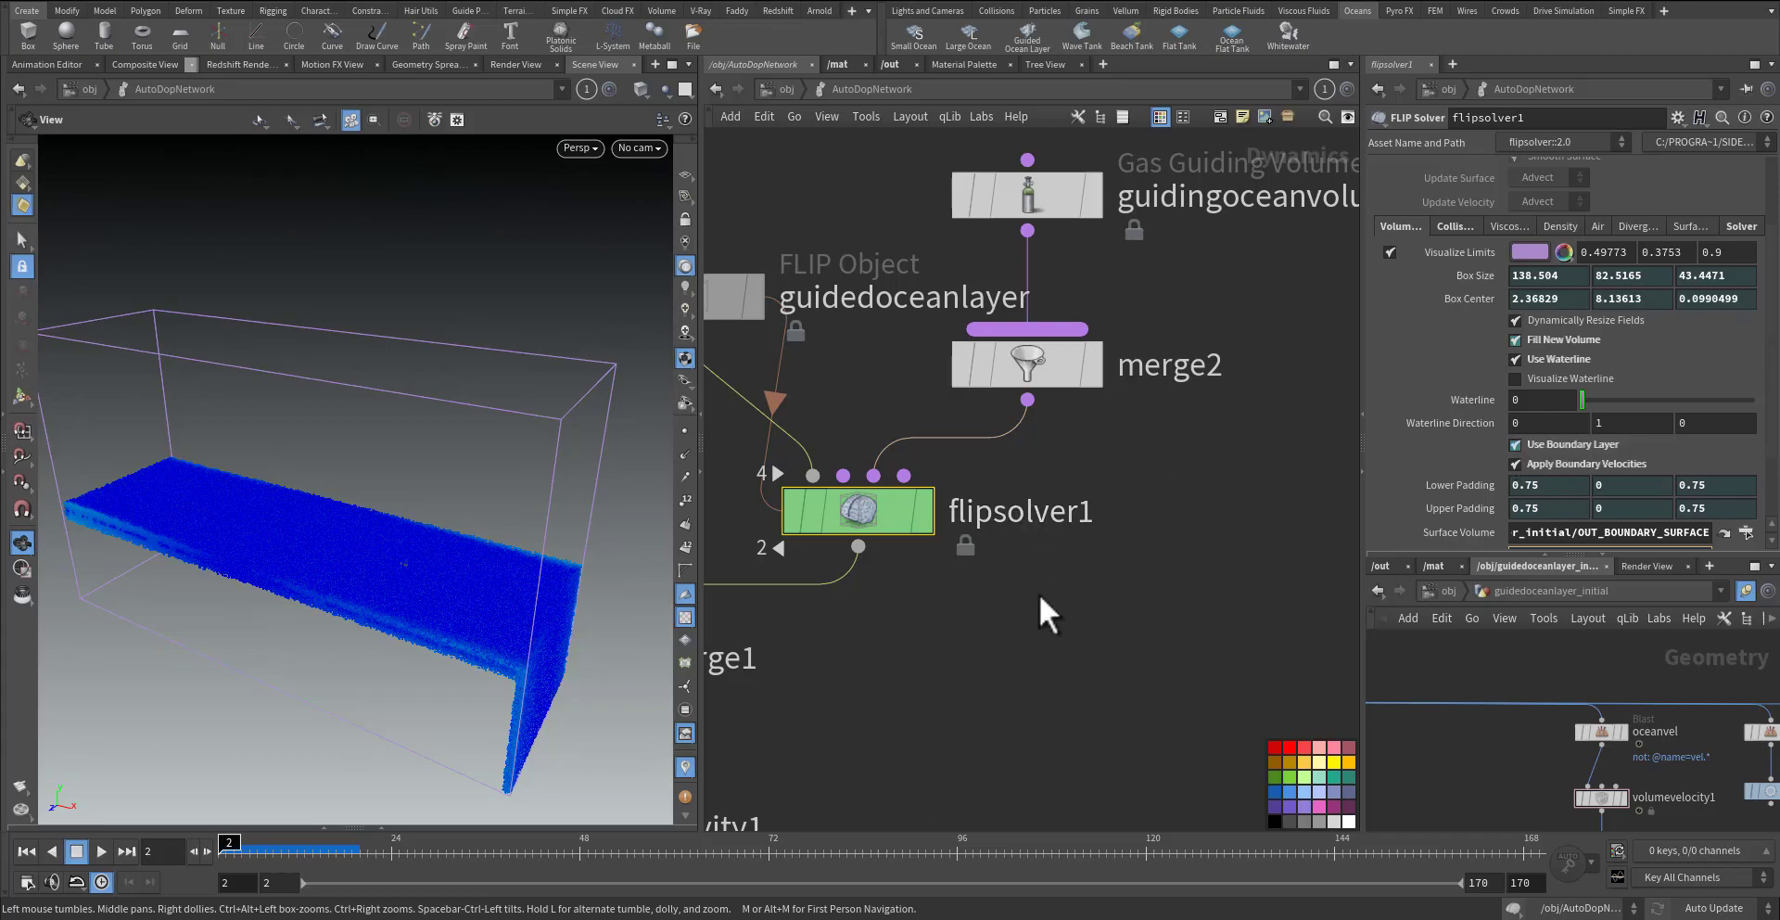
pyautogui.moveTo(1039, 594); pyautogui.dragTo(1055, 580, button='middle')
pyautogui.scroll(3, 1441, 343)
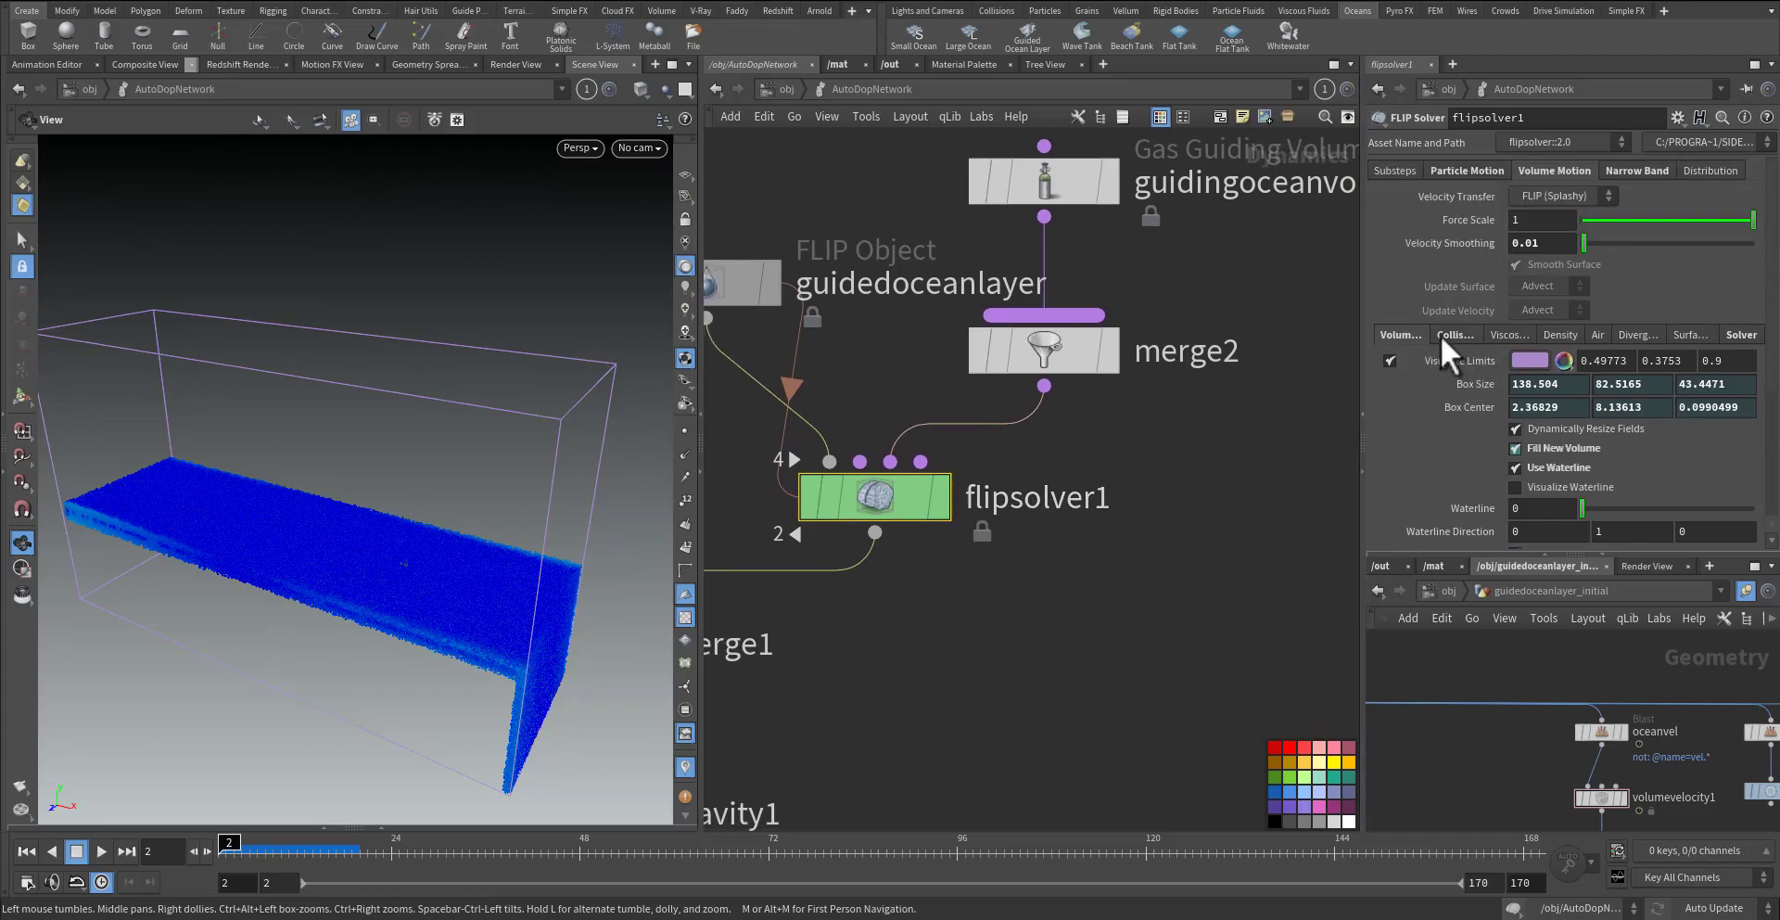
# - Review the particle motion settings of flipsolver1, covering behavior, reseeding, separation and droplets
pyautogui.click(1463, 171)
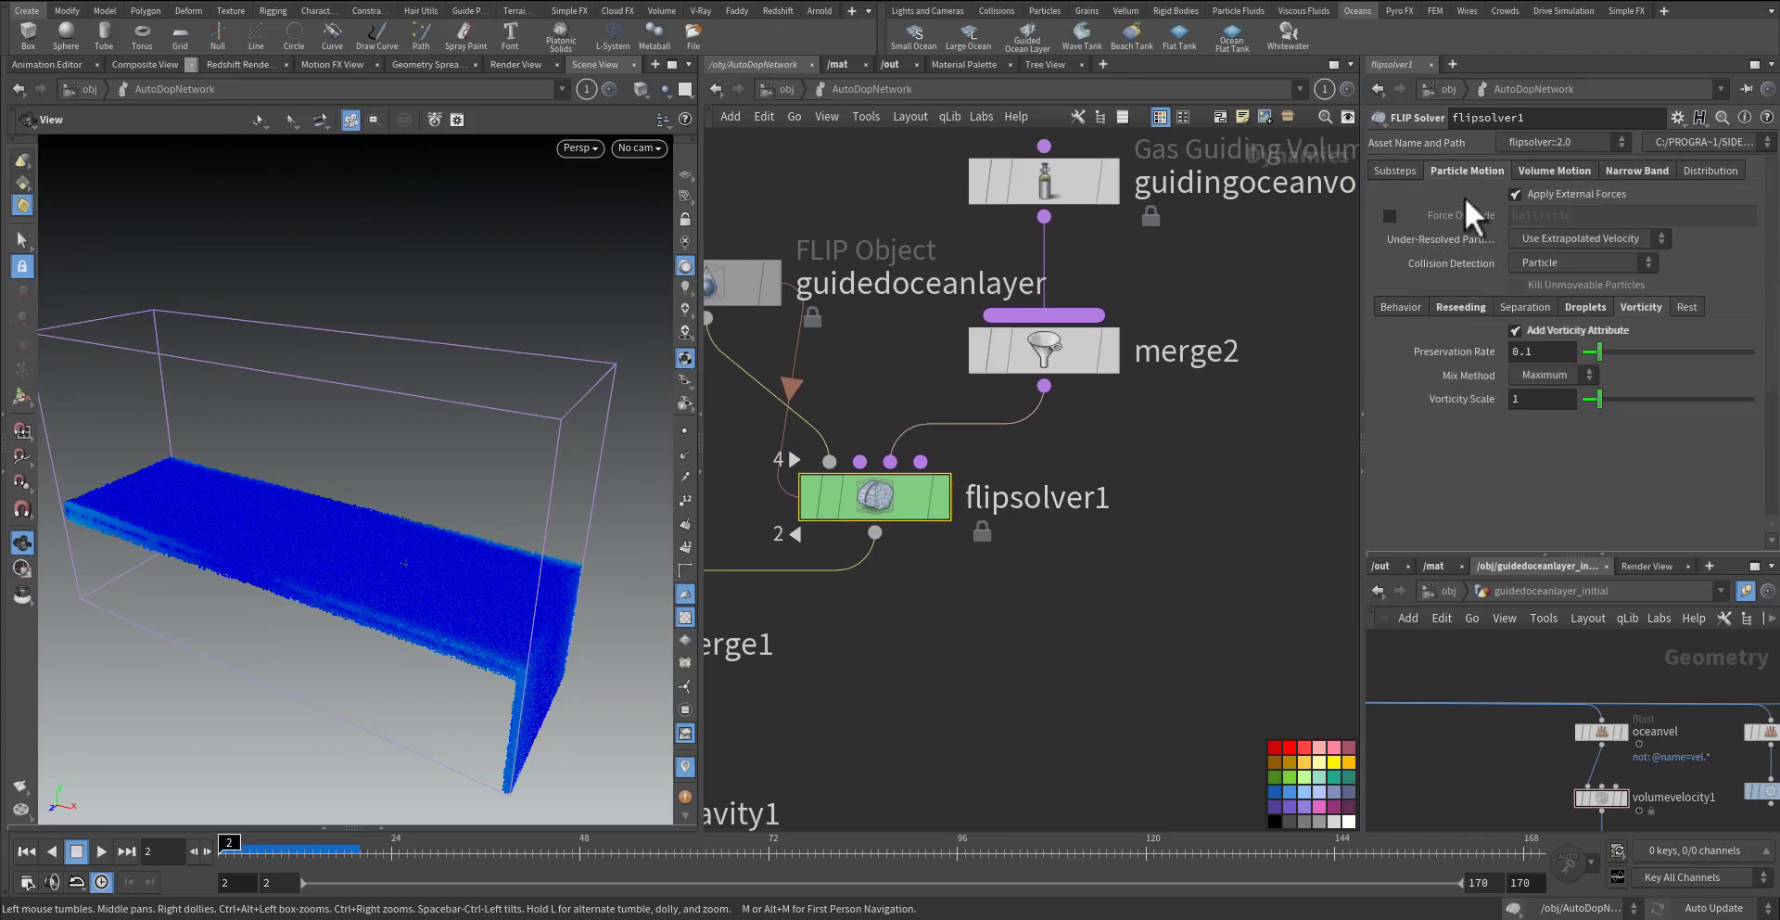
pyautogui.click(1405, 307)
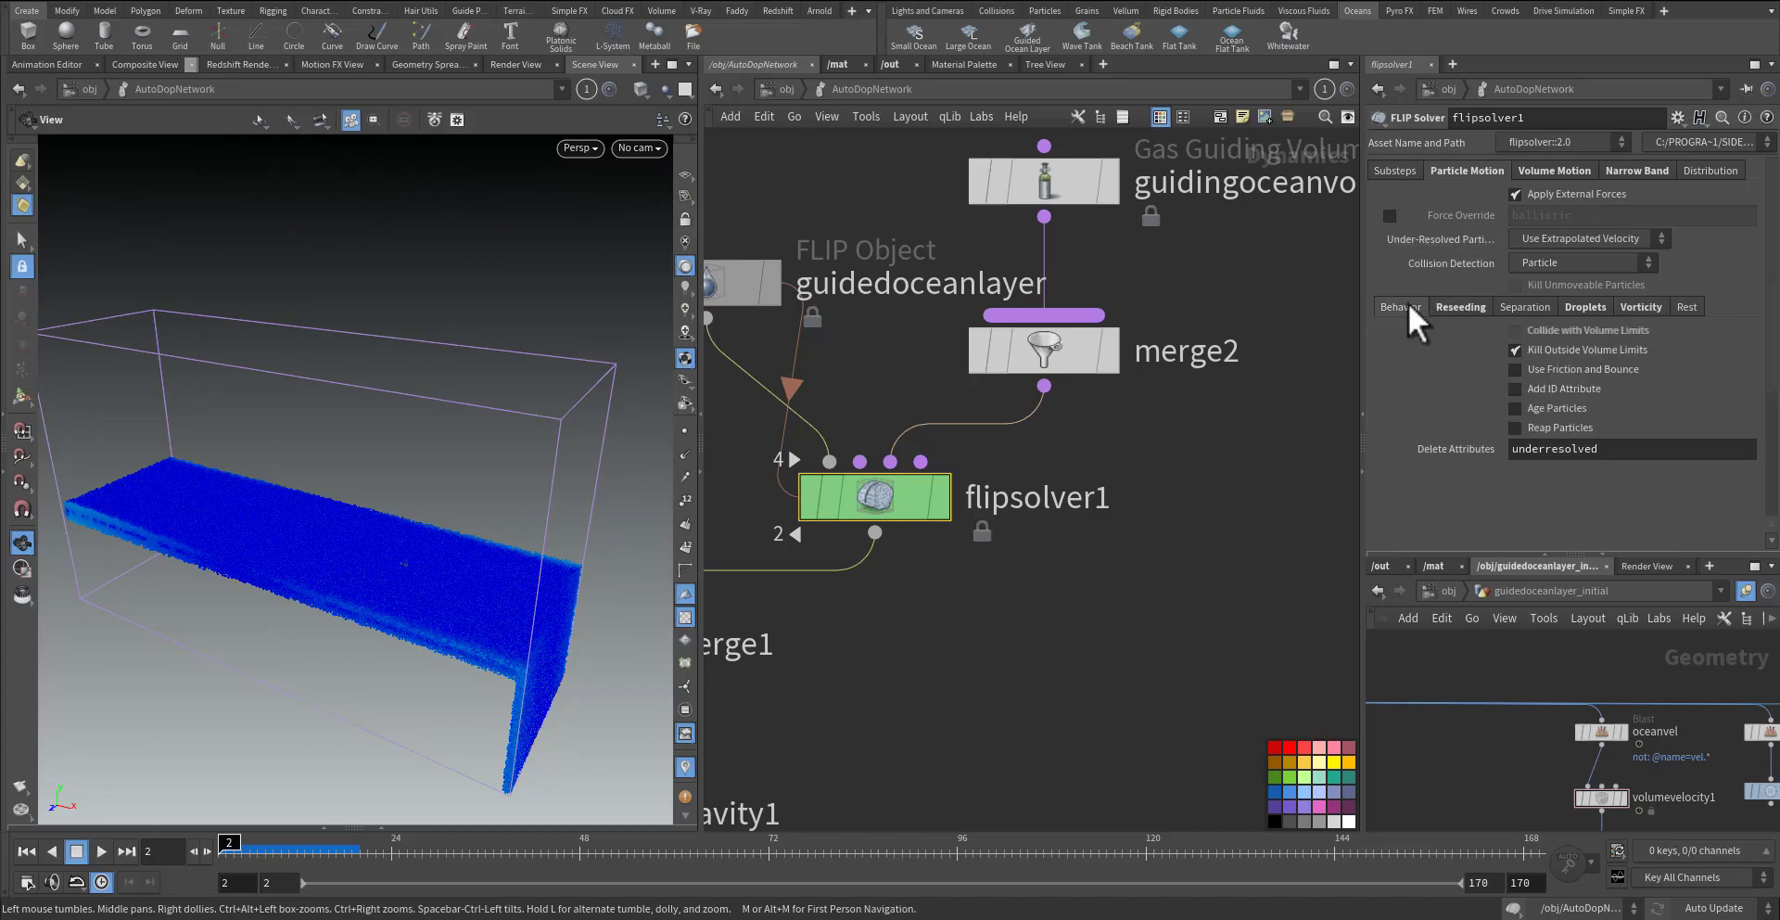
pyautogui.click(1467, 309)
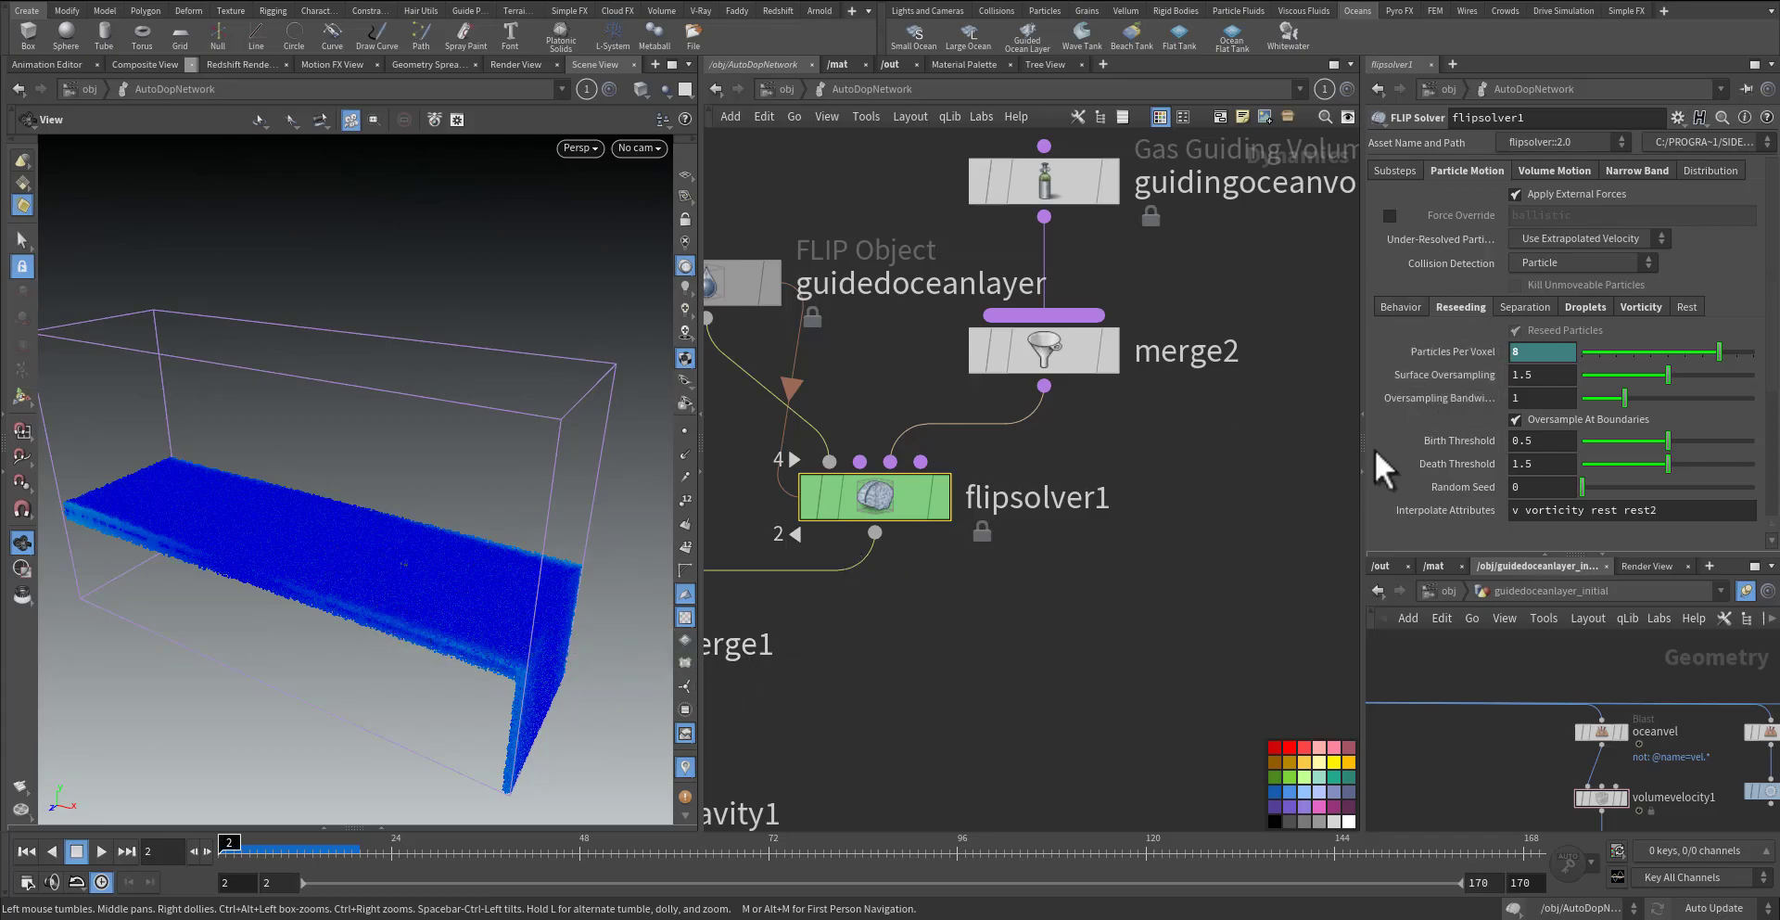
pyautogui.click(1533, 304)
pyautogui.click(1582, 304)
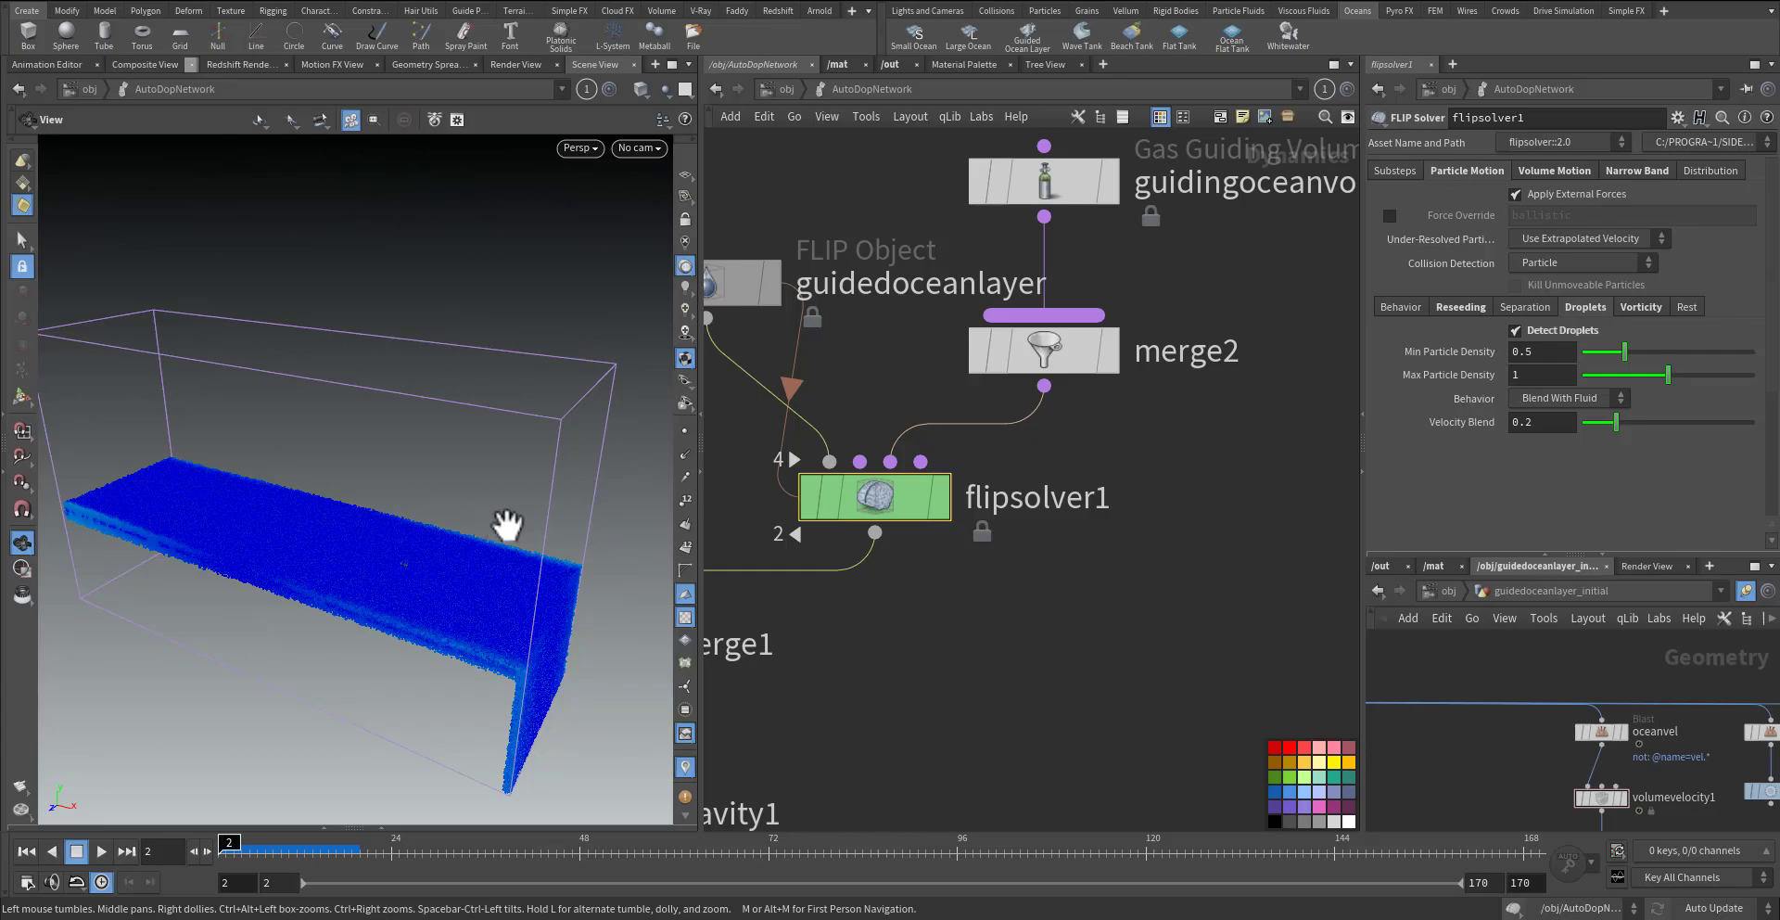
# - Review the vorticity attribute settings of flipsolver1 and the velocity smoothing in its volume motion settings
pyautogui.click(1641, 309)
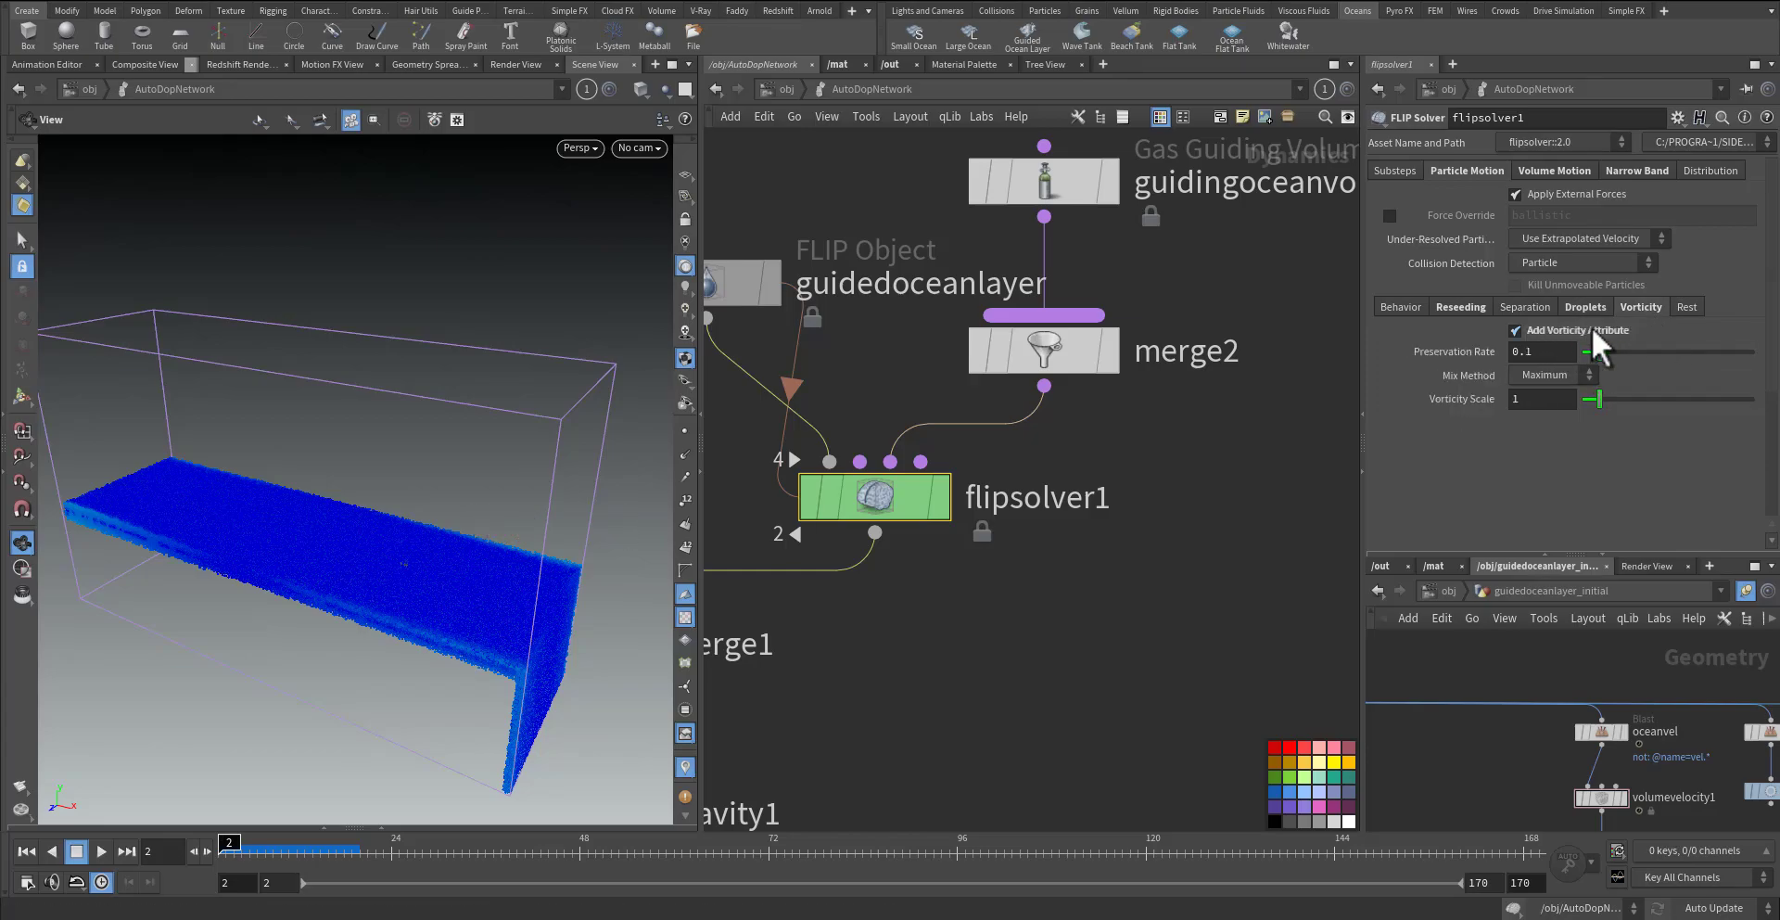
pyautogui.moveTo(1582, 330)
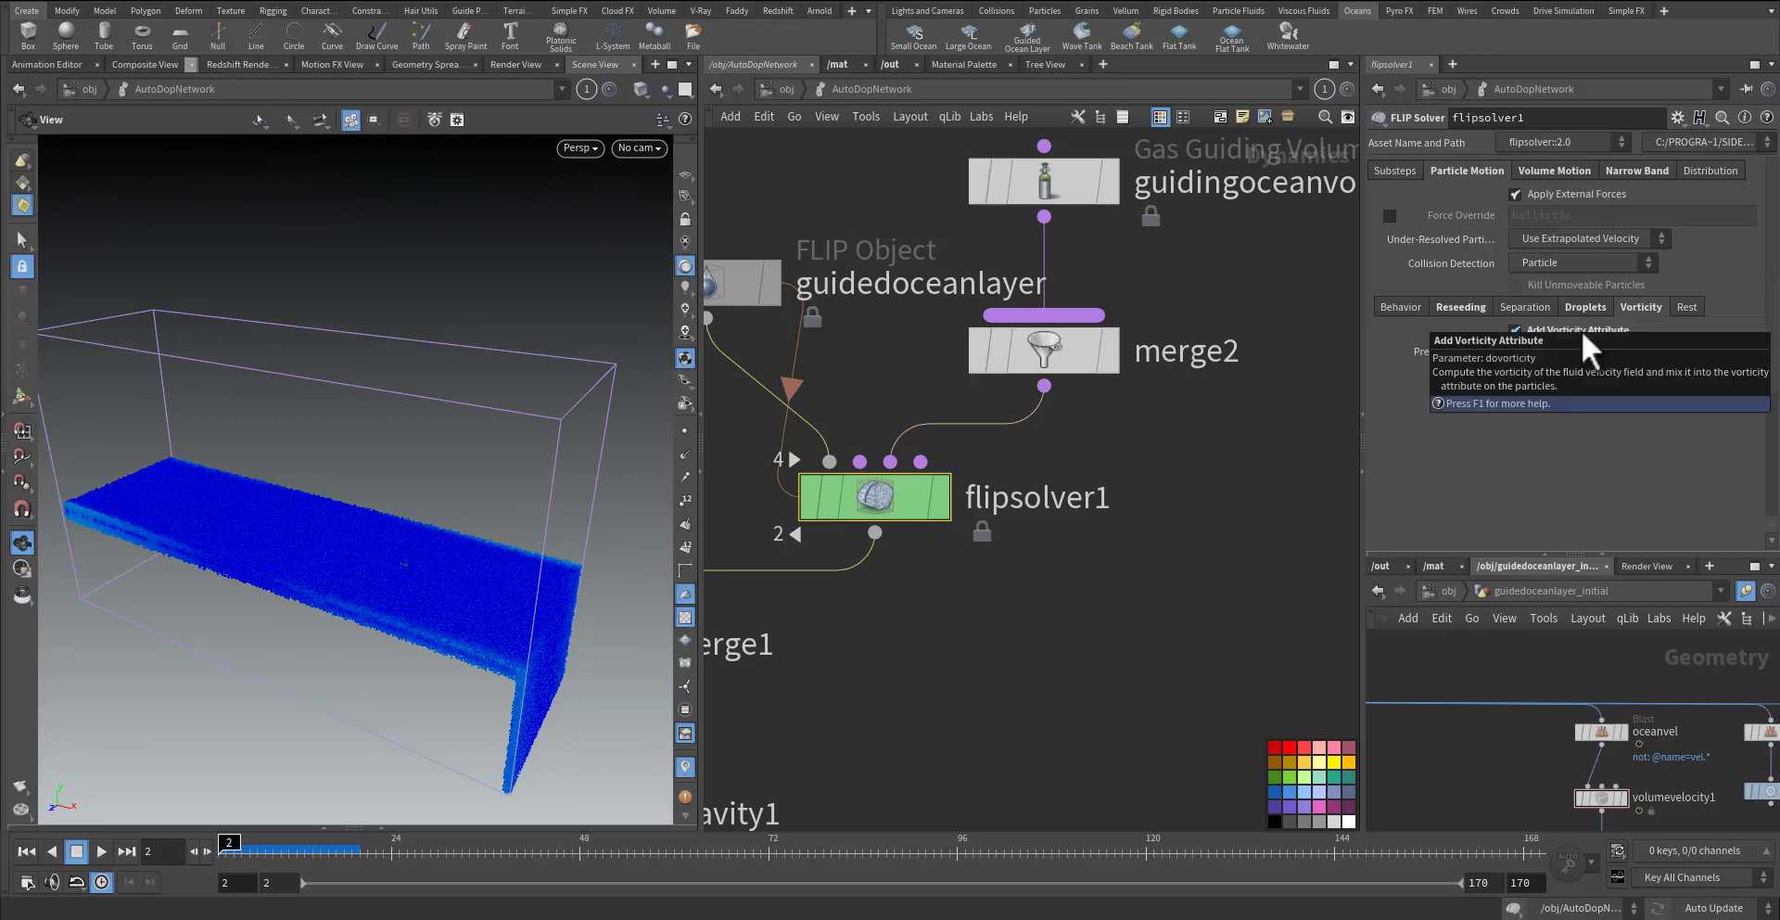
pyautogui.click(1555, 167)
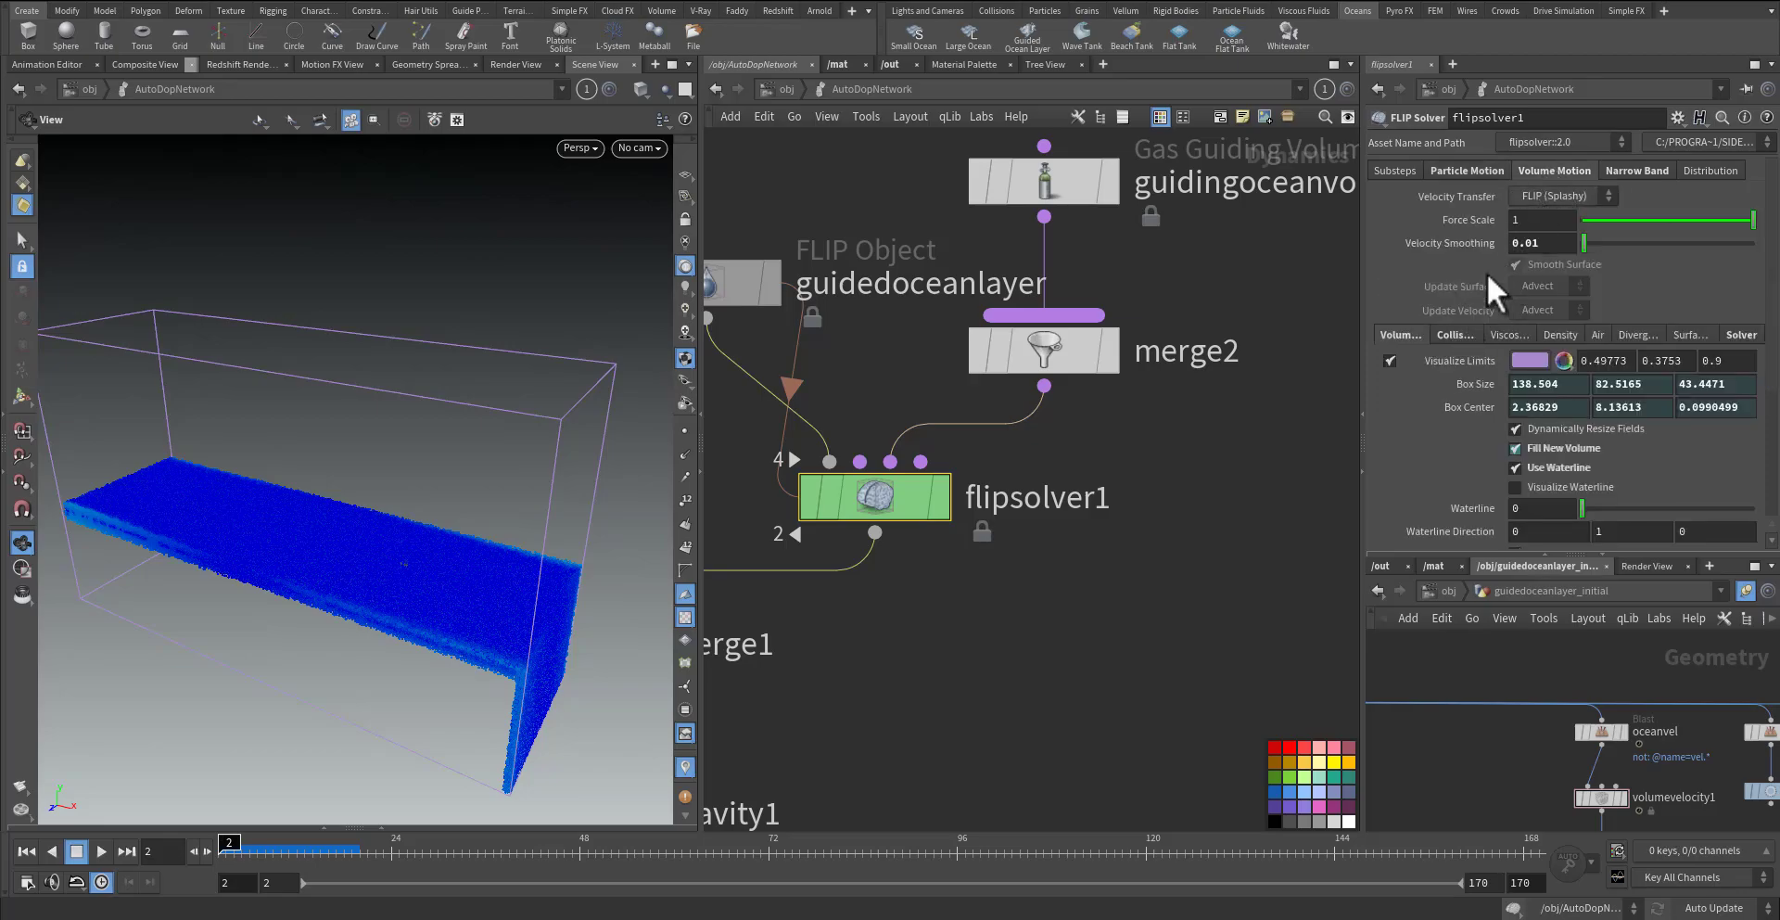
pyautogui.moveTo(1523, 247); pyautogui.dragTo(1544, 243)
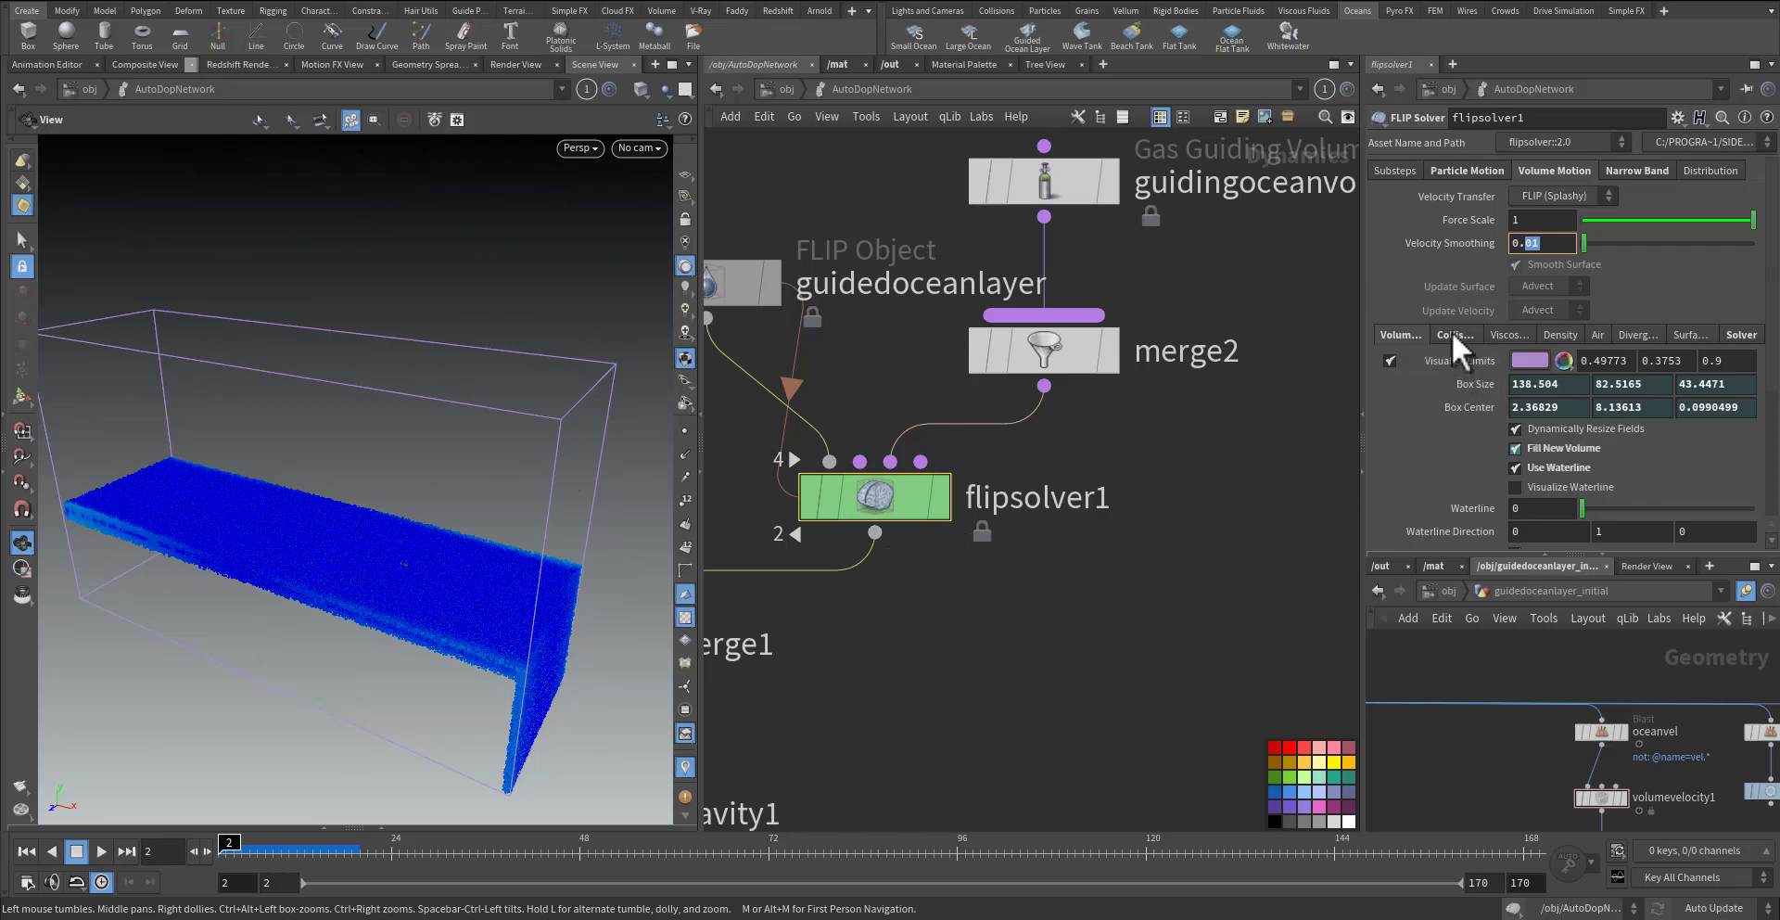
# - Turn off the volume limits visualization of flipsolver1 and review its waterline and boundary layer settings
pyautogui.click(1389, 360)
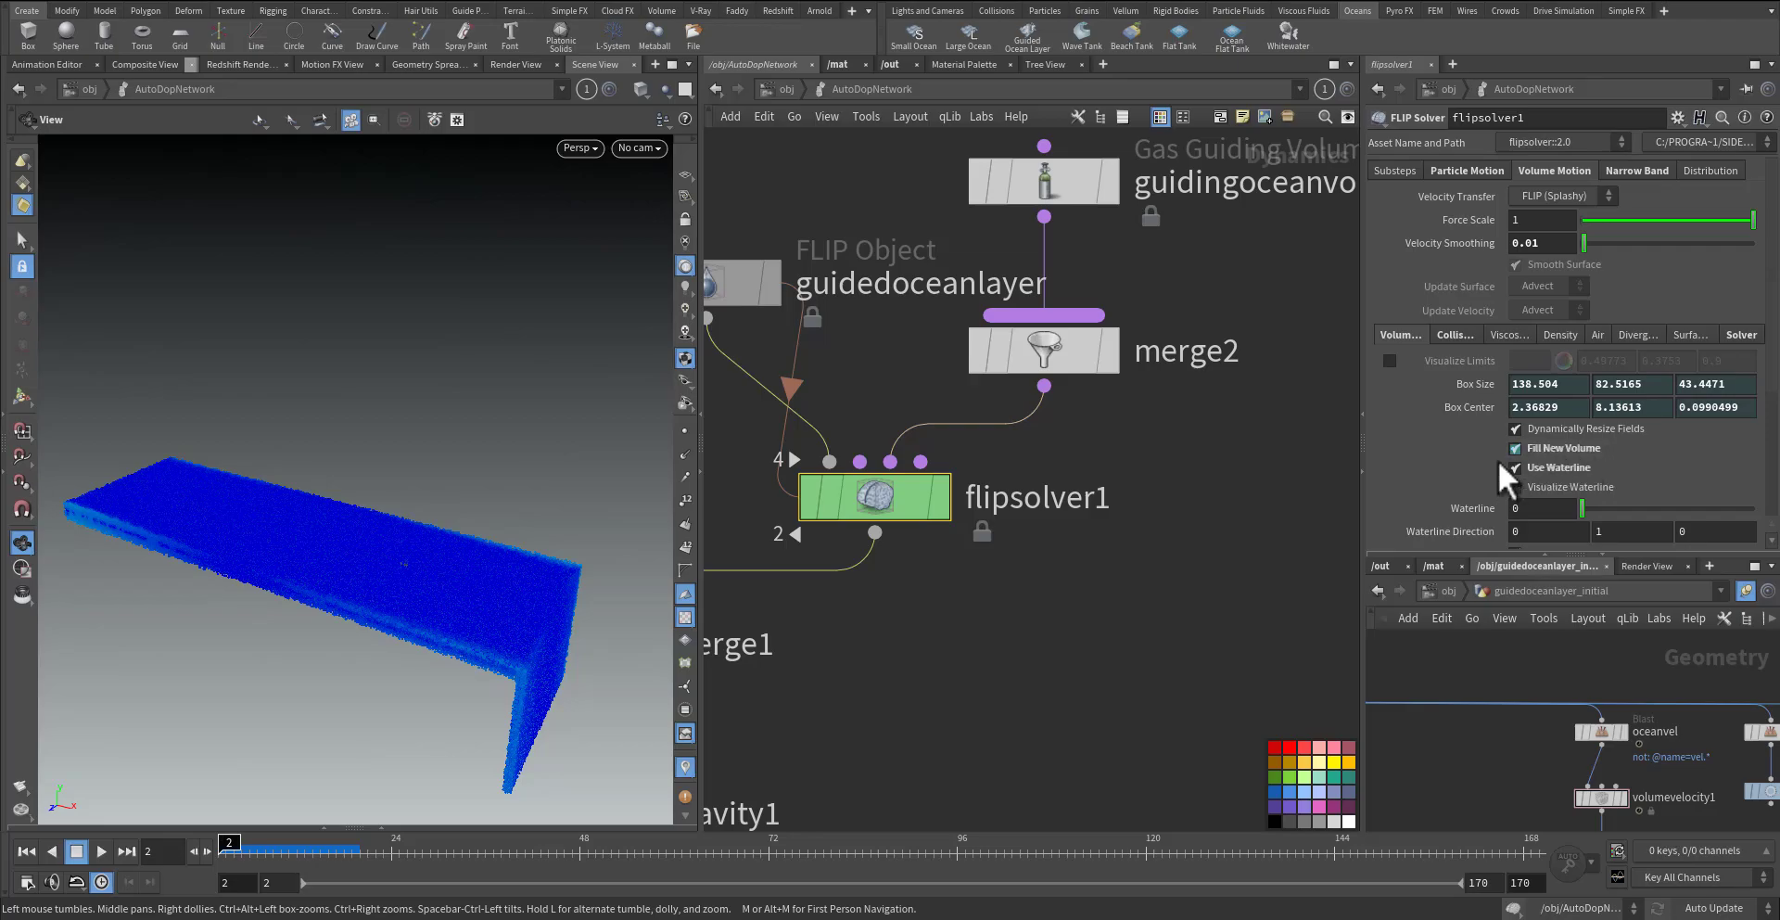
pyautogui.scroll(-1, 1475, 475)
pyautogui.scroll(-1, 1434, 479)
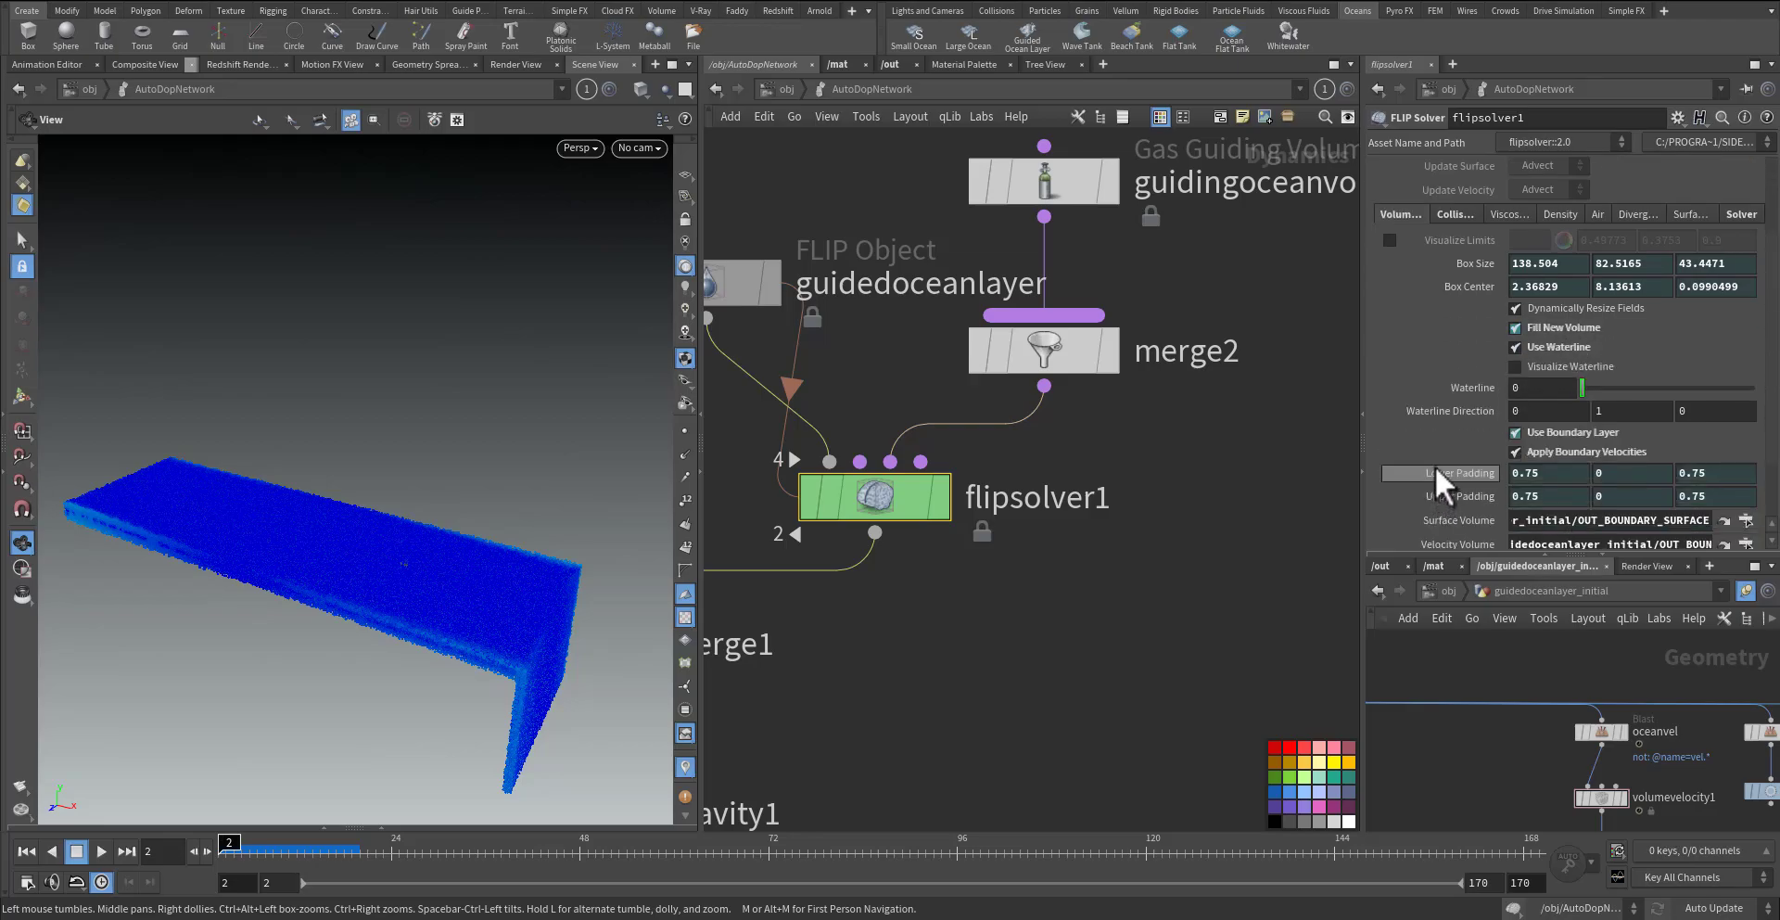
pyautogui.scroll(3, 1428, 449)
# - Review flipsolver1's collision velocity scale, viscosity and pressure solver settings
pyautogui.click(1446, 334)
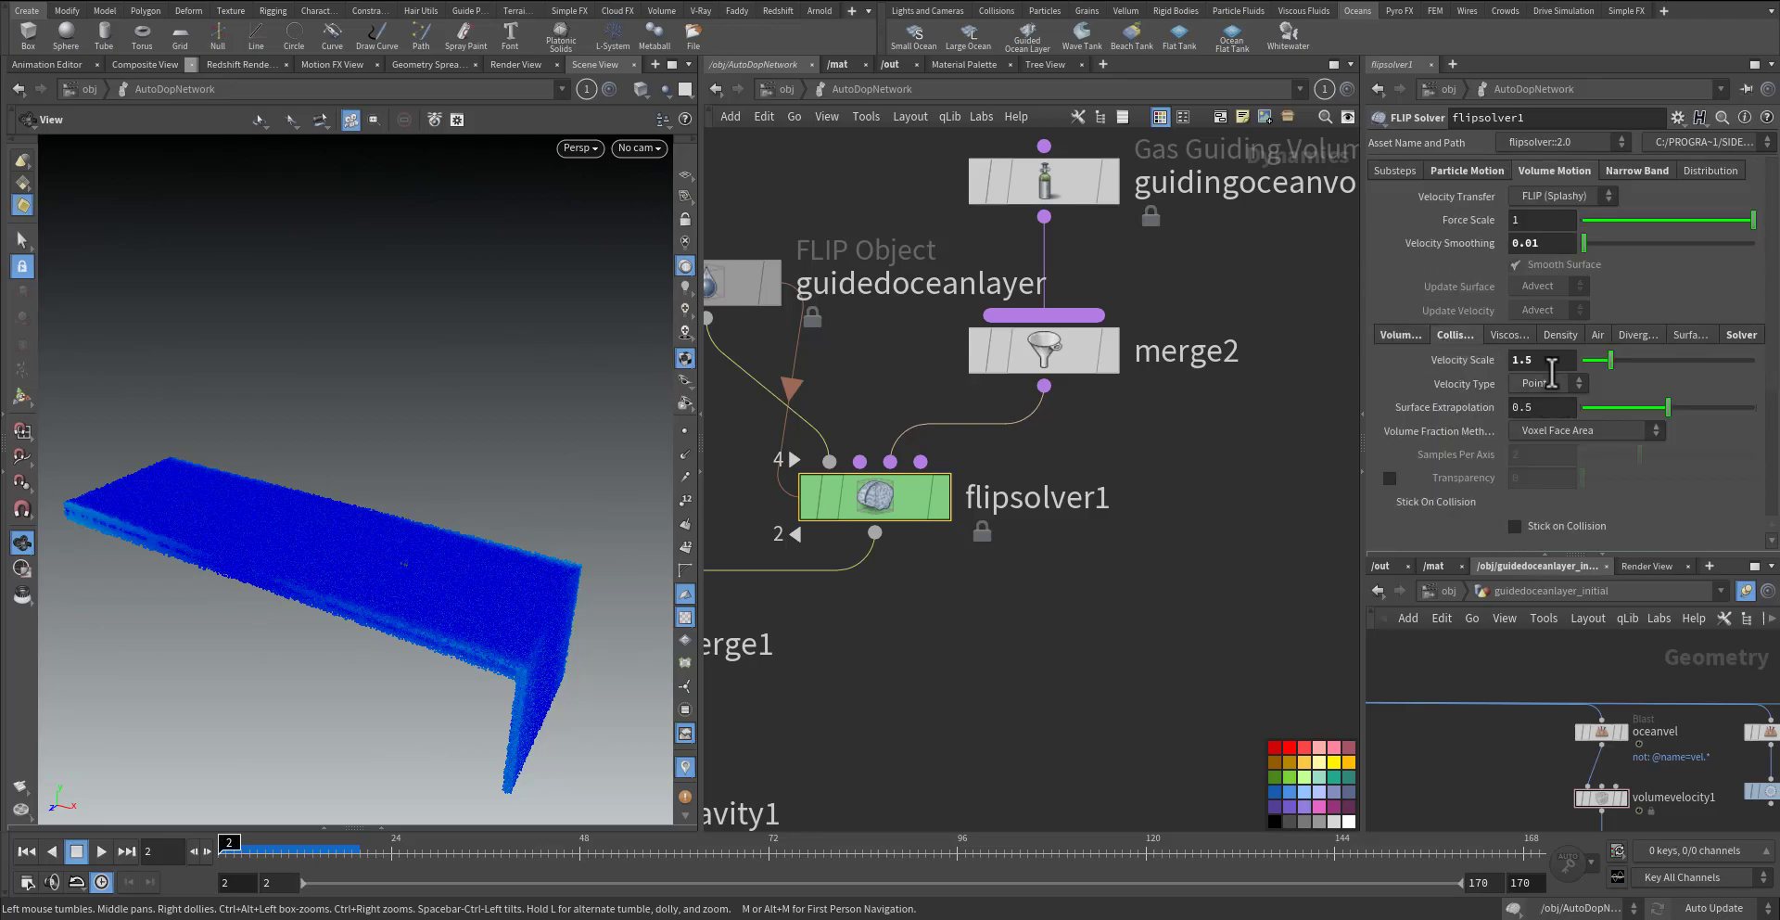
pyautogui.click(1520, 360)
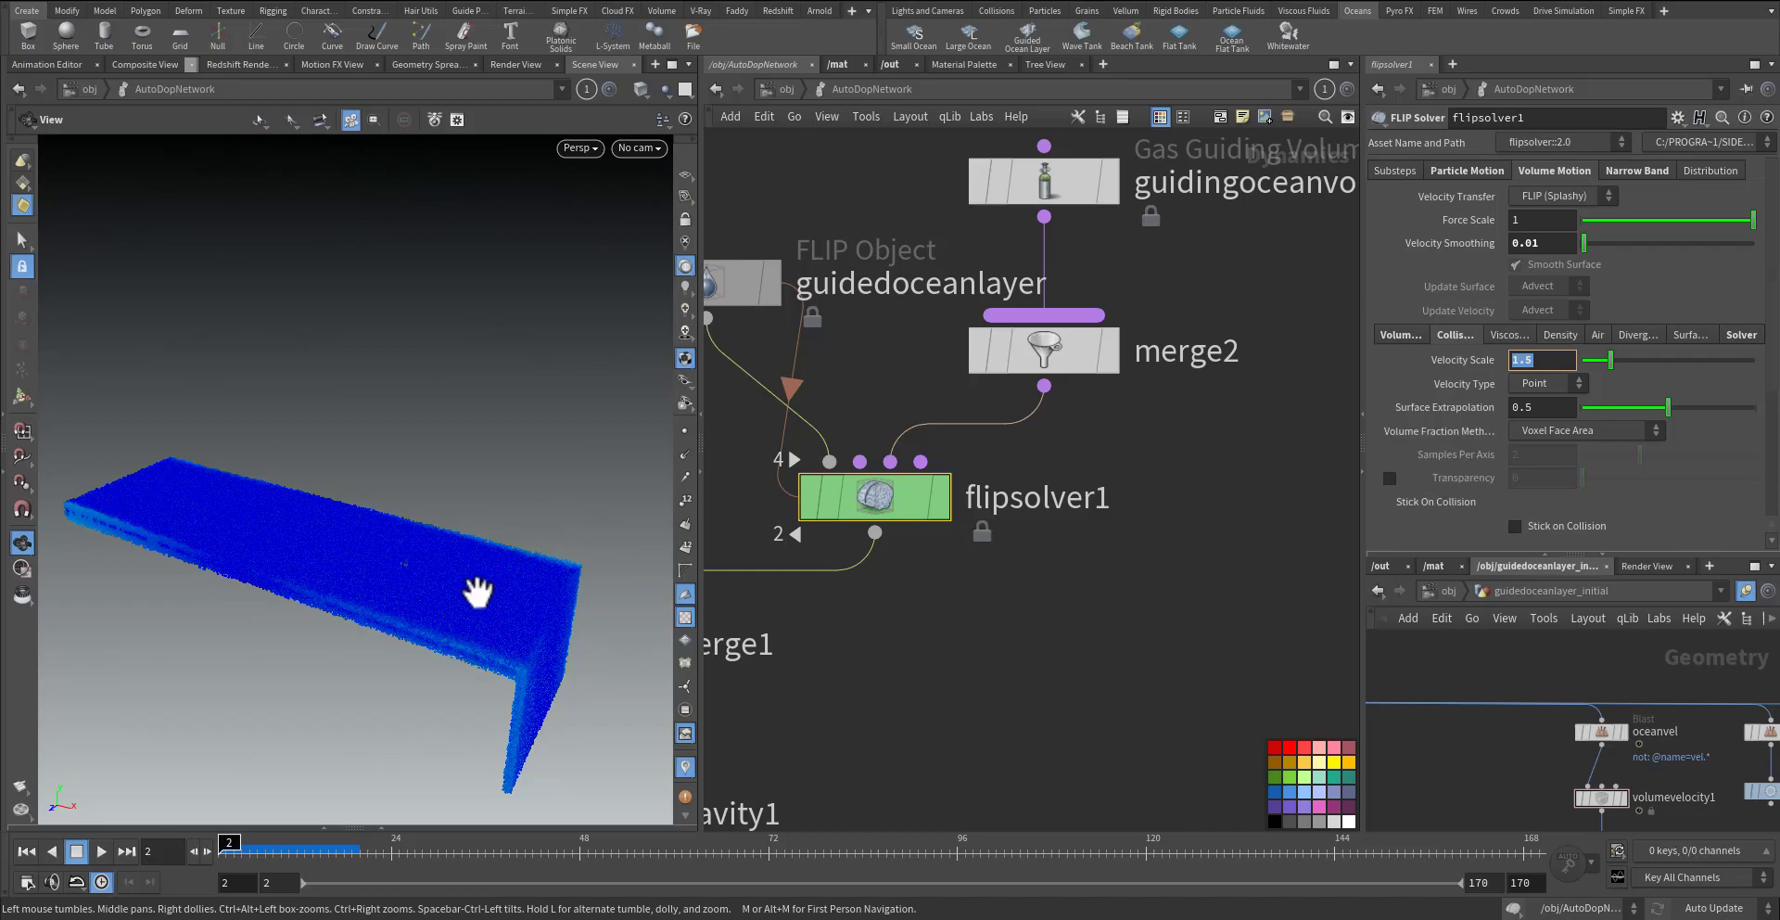
pyautogui.click(1517, 336)
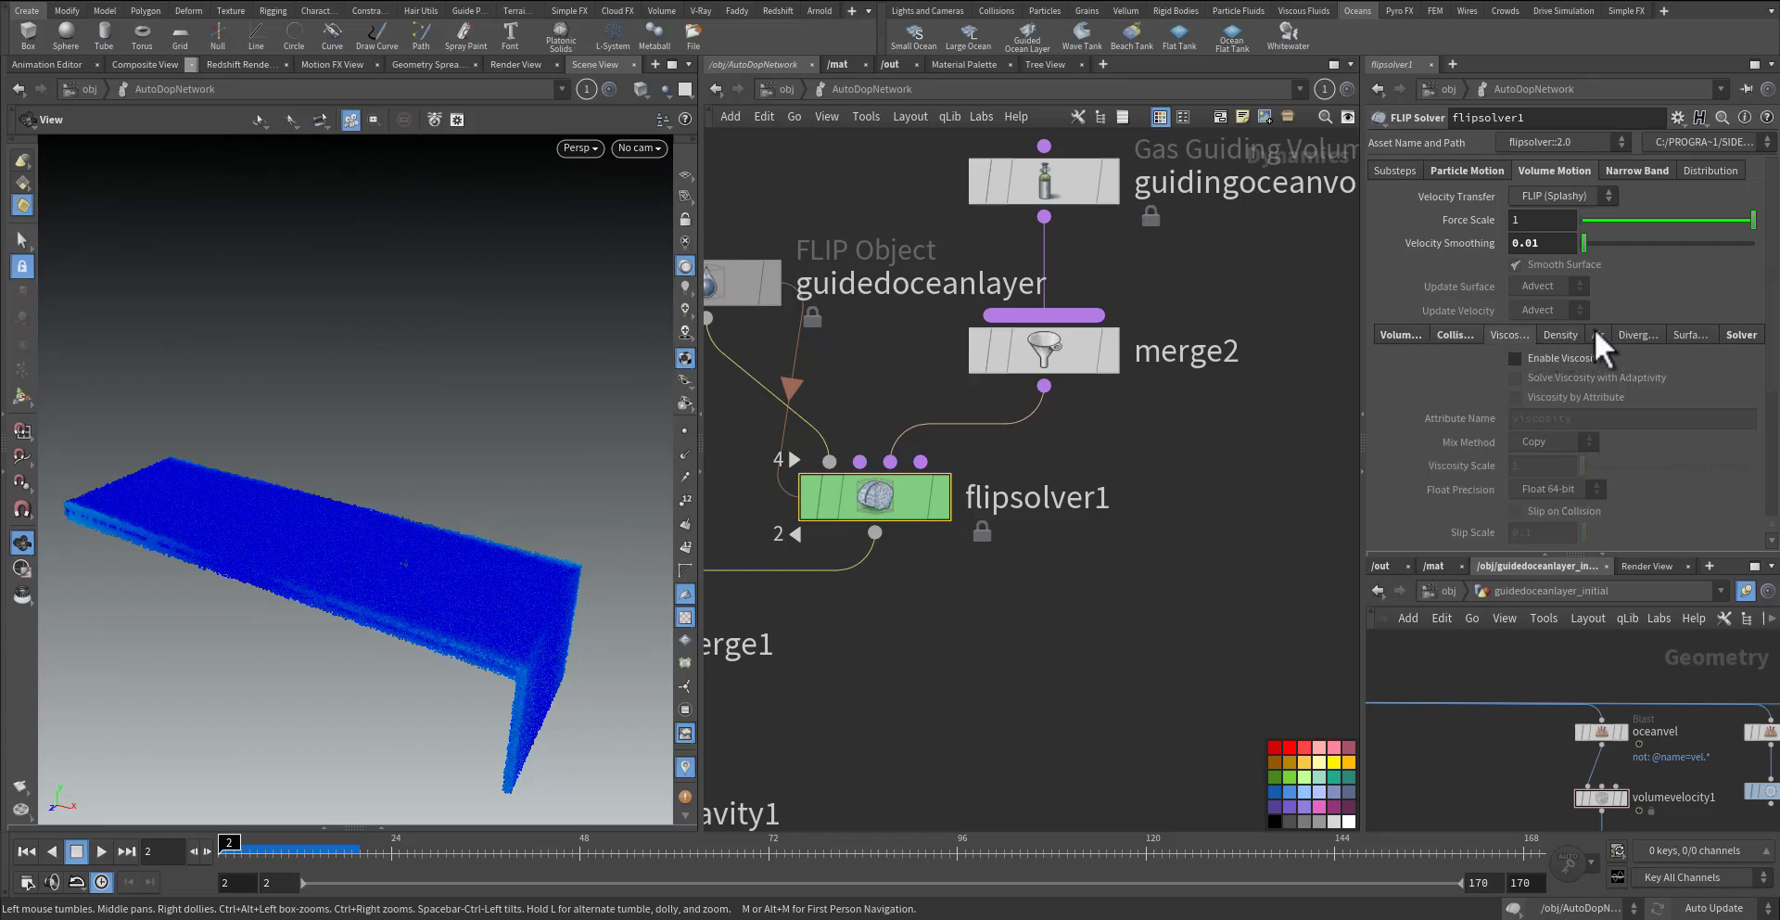
pyautogui.click(1740, 332)
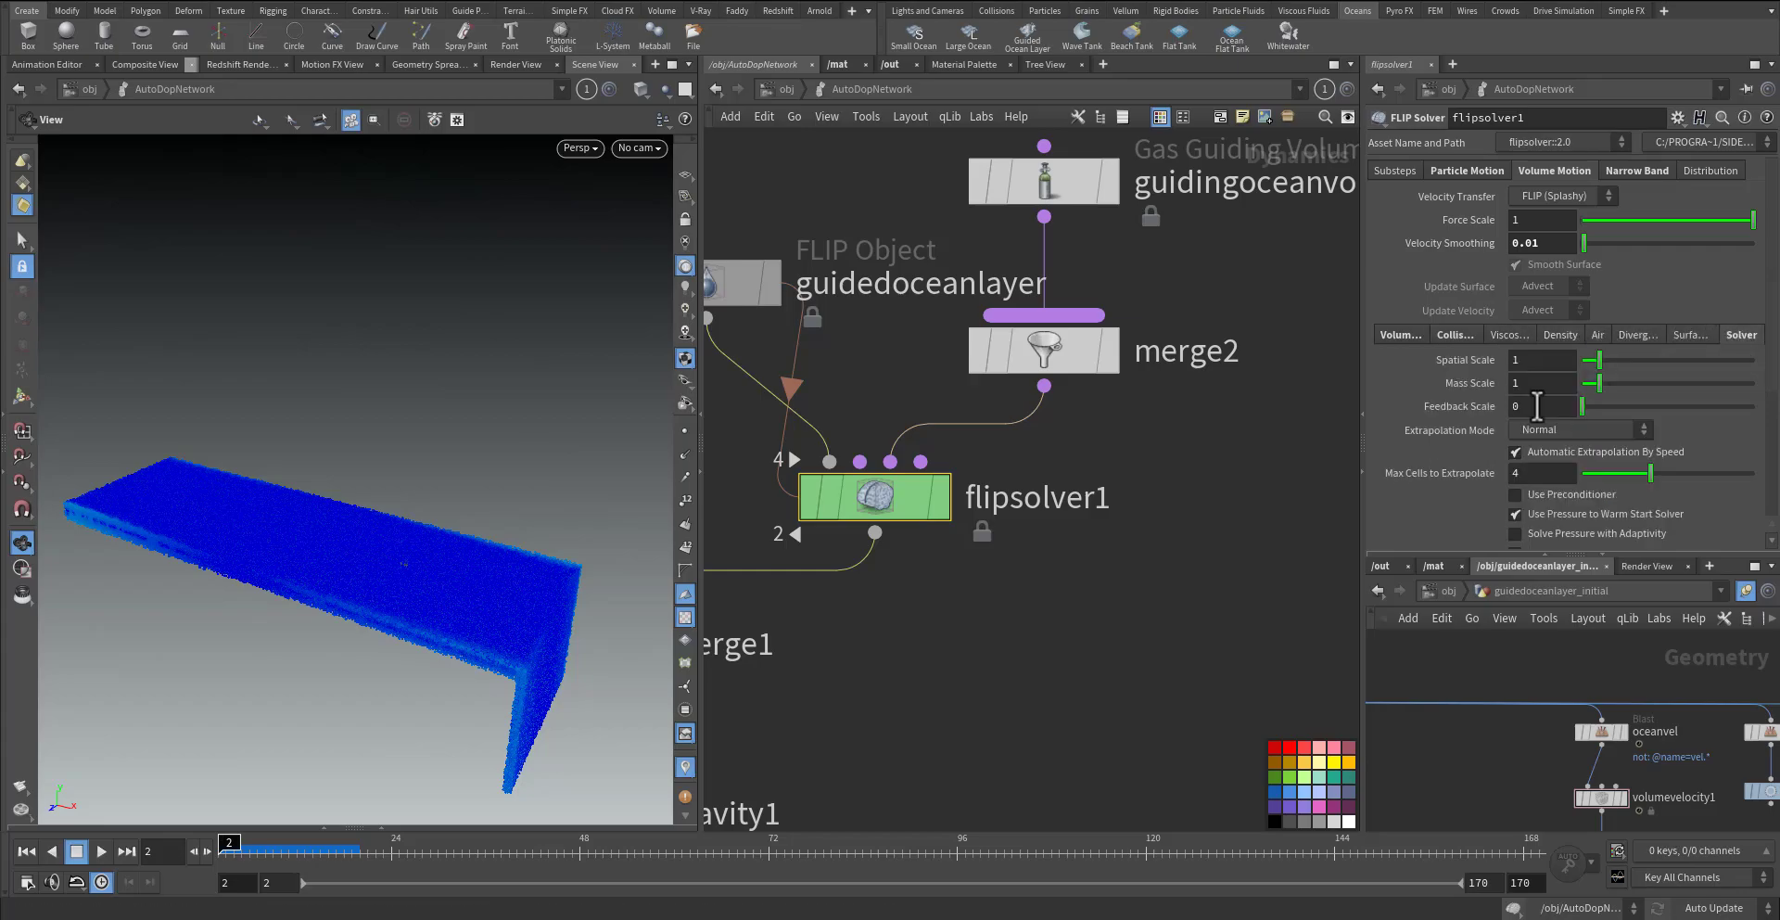
pyautogui.scroll(-1, 1432, 454)
# - Switch from the AutoDopNetwork to the guidedoceanlayer_fluid network
pyautogui.moveTo(954, 613); pyautogui.dragTo(1134, 409, button='middle')
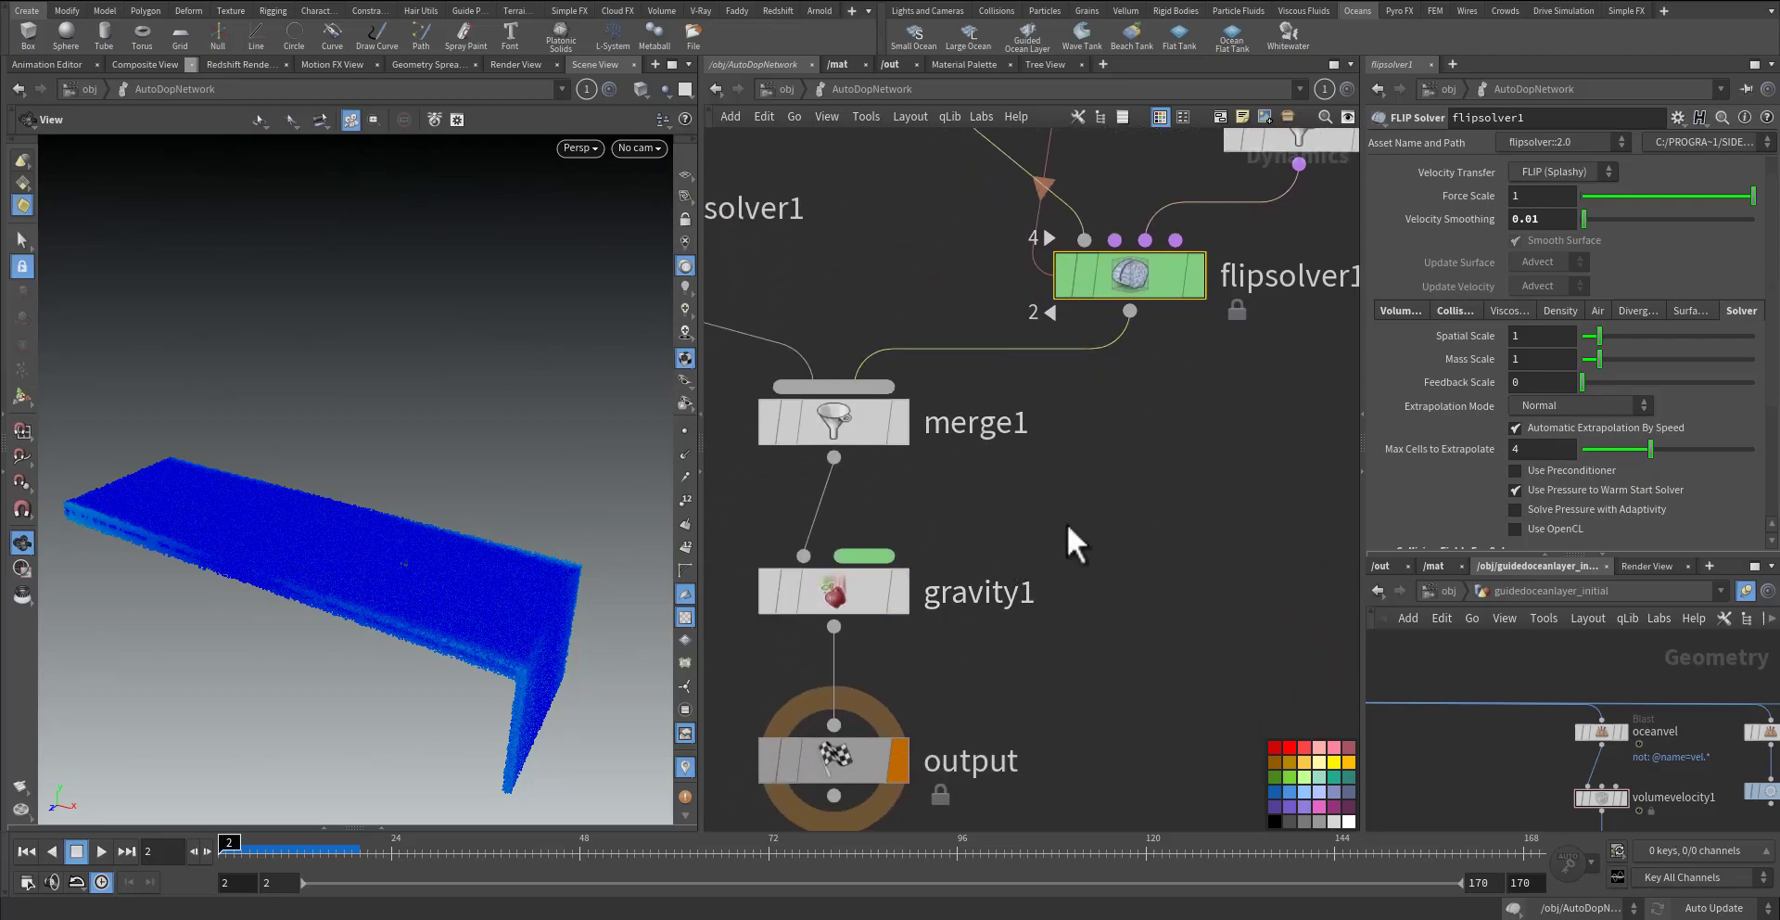
pyautogui.click(822, 91)
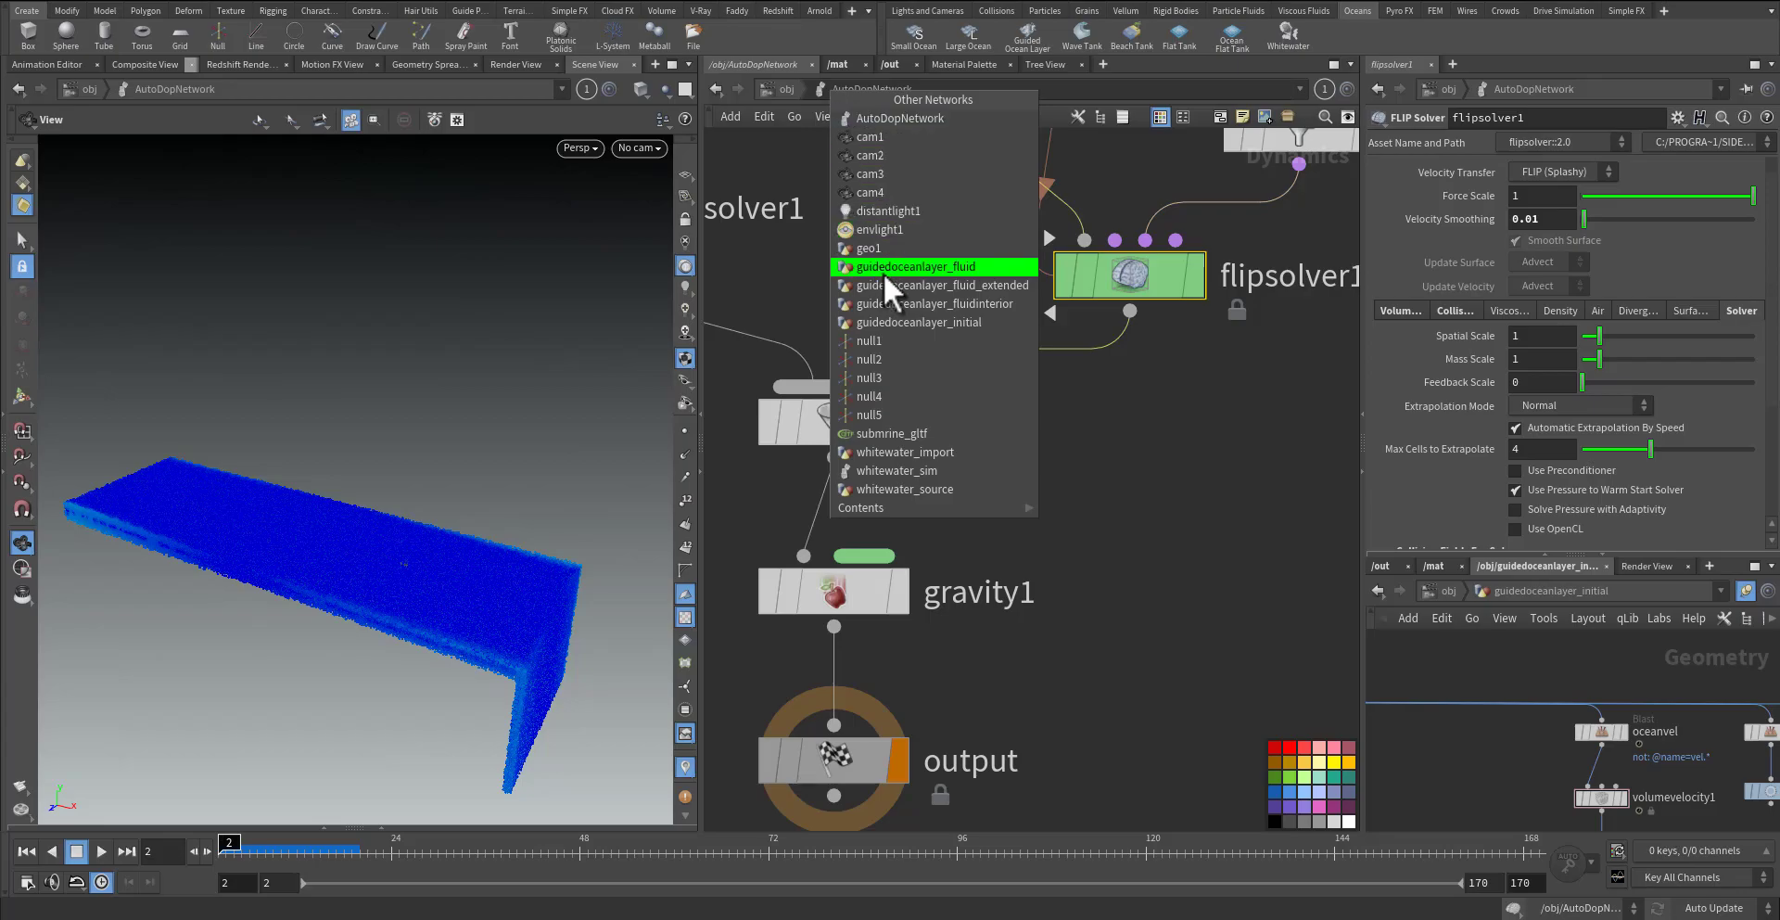
# - Switch to the Miro whiteboard and examine the guided ocean layer fluid diagram from import_guidedoceanlayer down to compressed_cache
pyautogui.hotkey('alt', 'Tab')
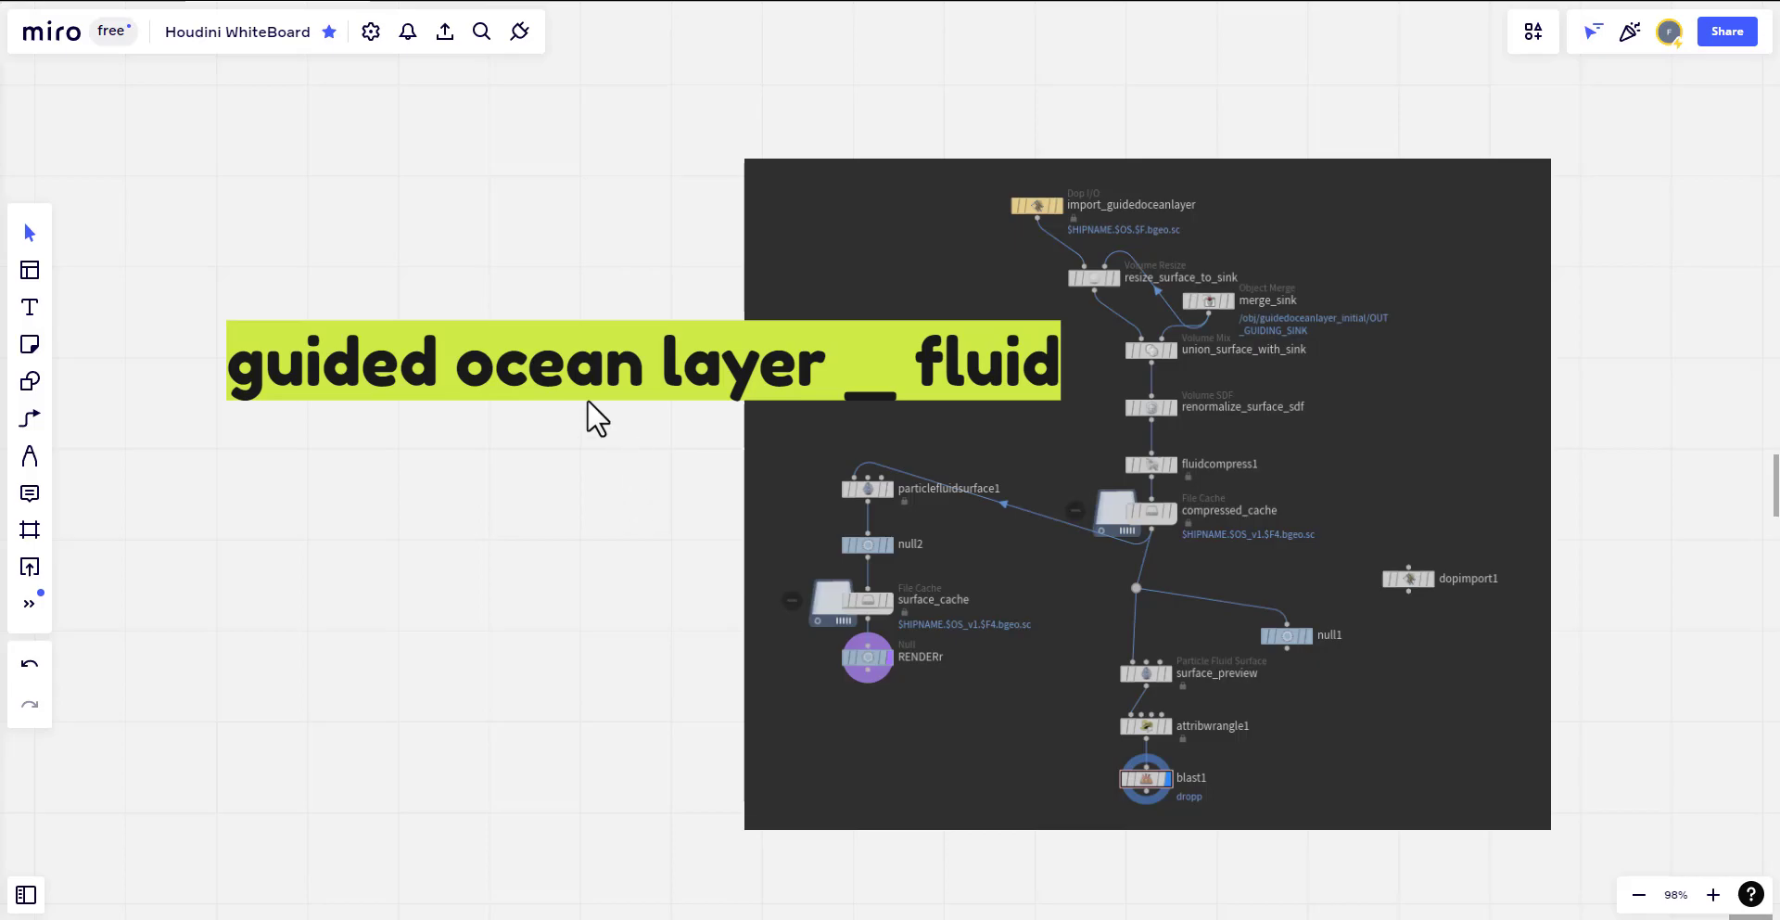
pyautogui.scroll(3, 1071, 271)
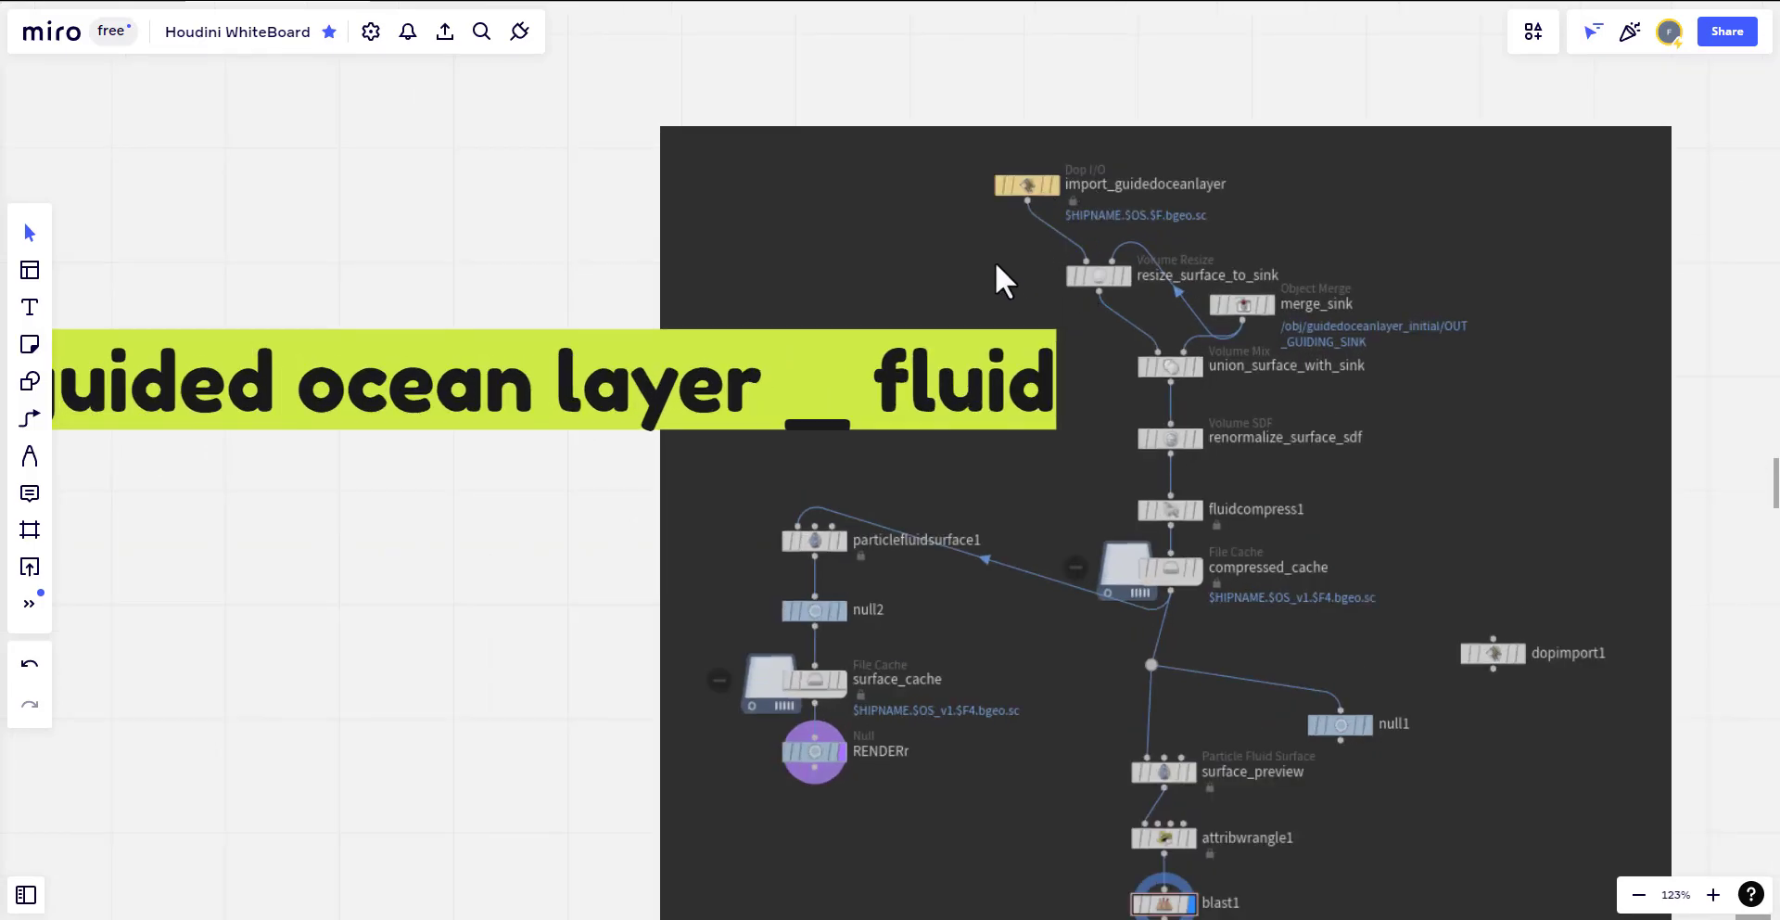
pyautogui.moveTo(996, 263); pyautogui.dragTo(960, 183, button='middle')
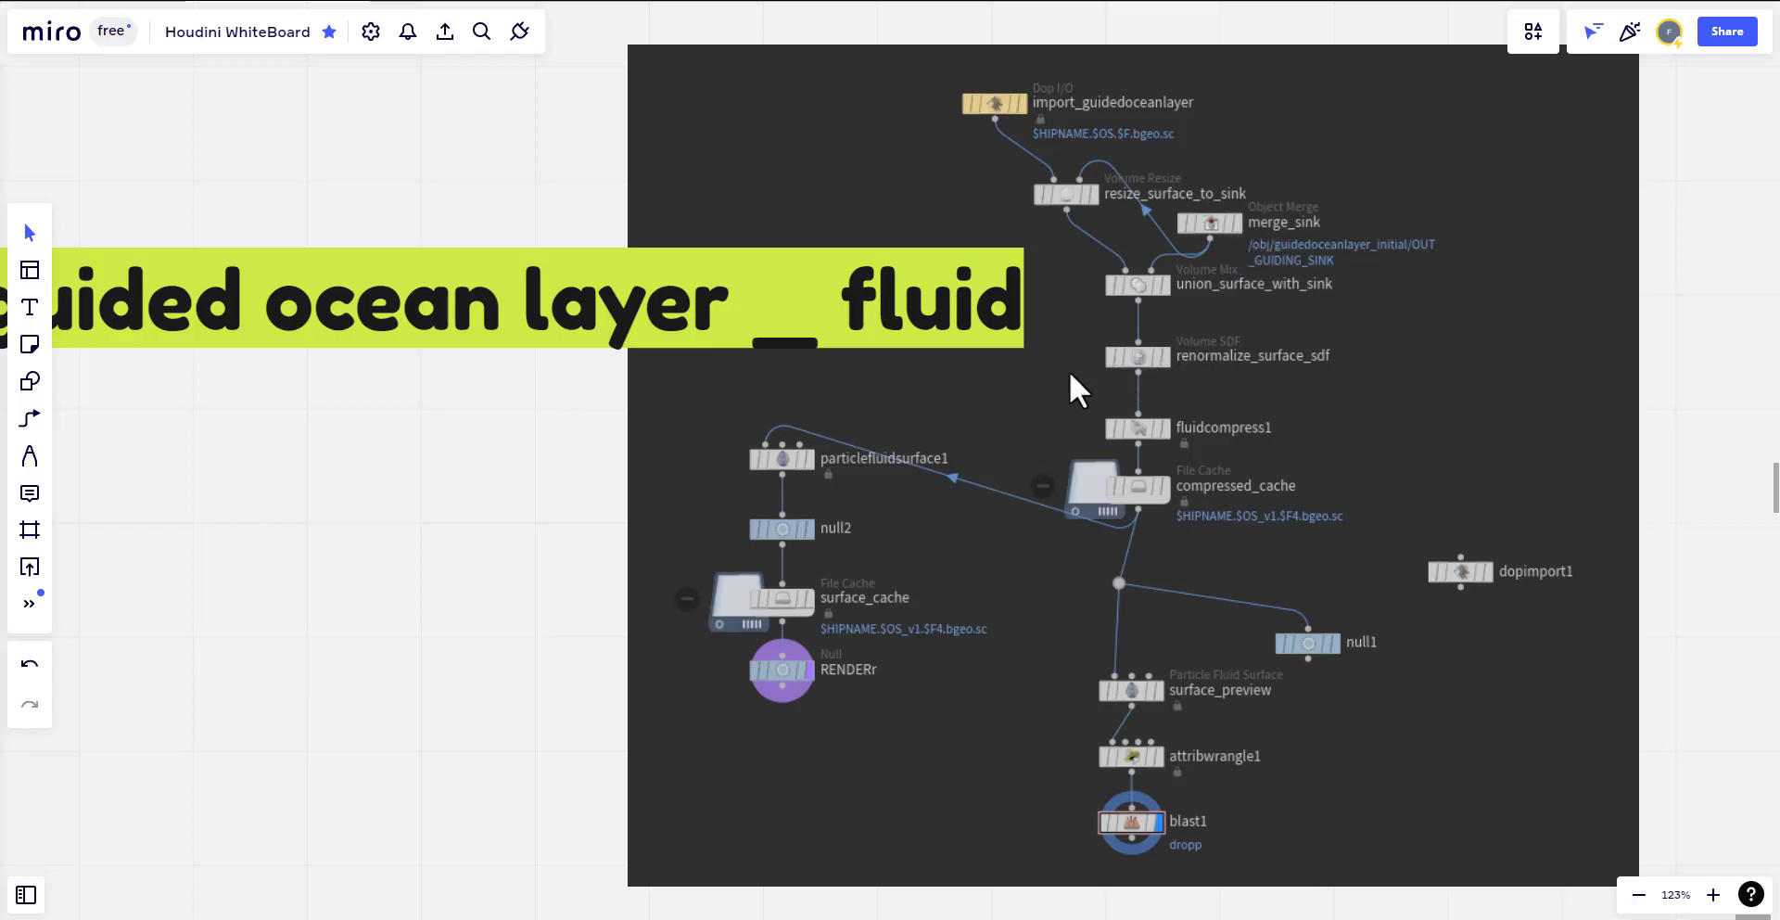
pyautogui.scroll(10, 1138, 354)
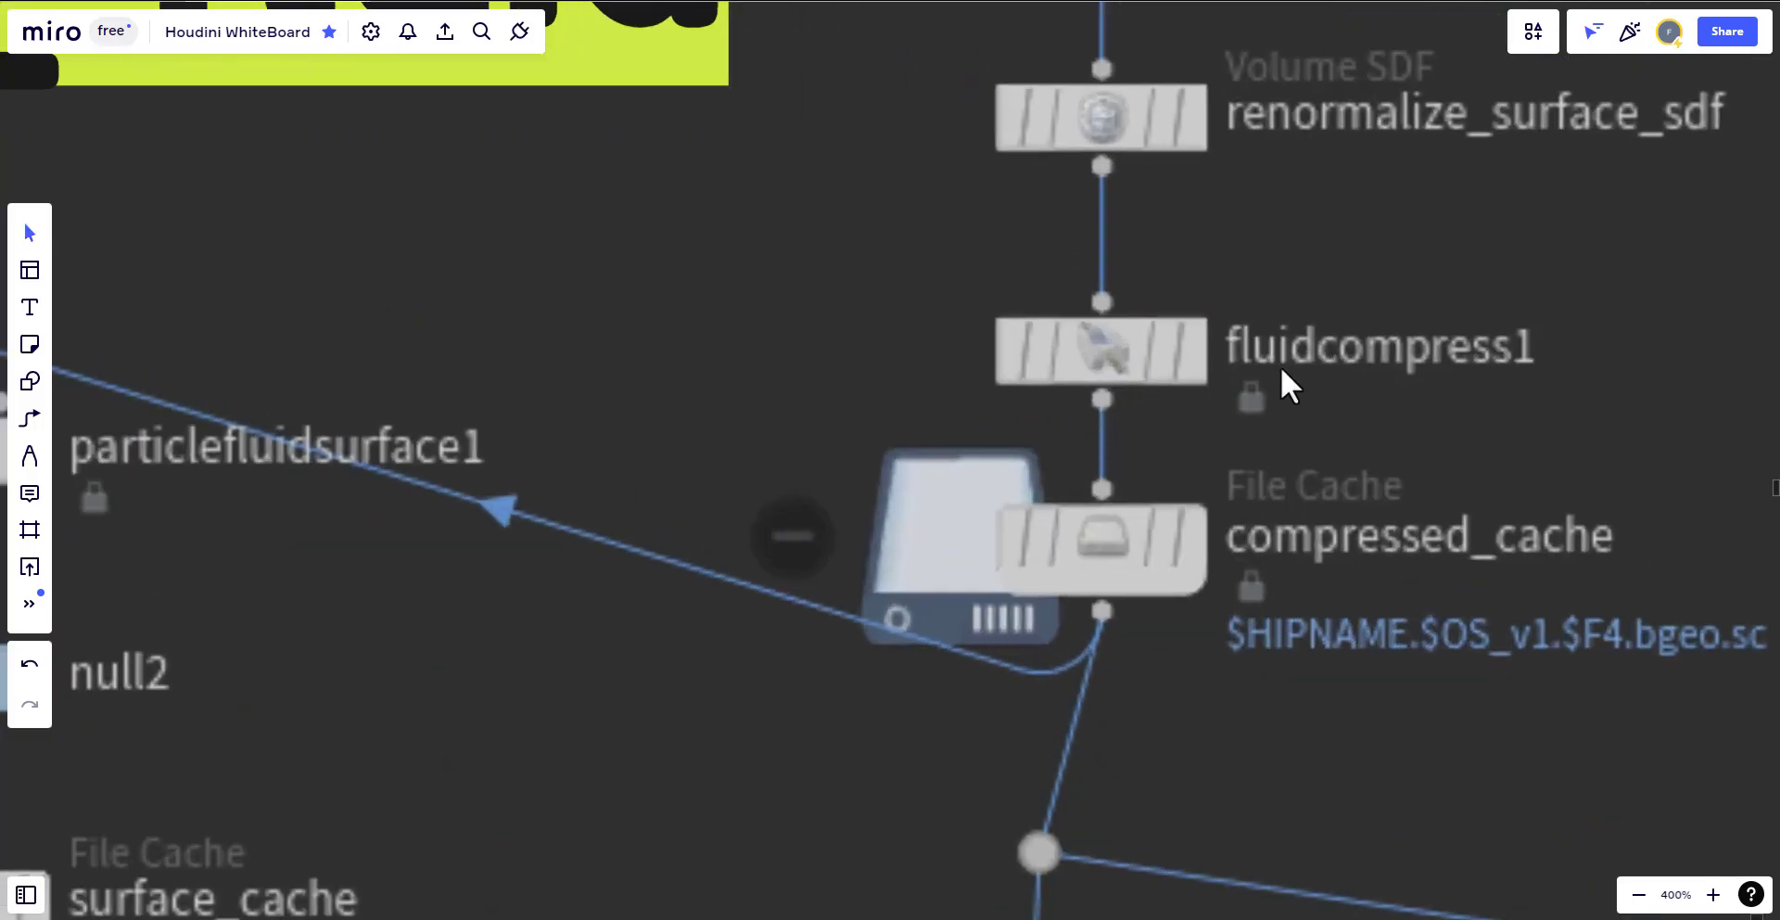
pyautogui.scroll(-10, 1251, 337)
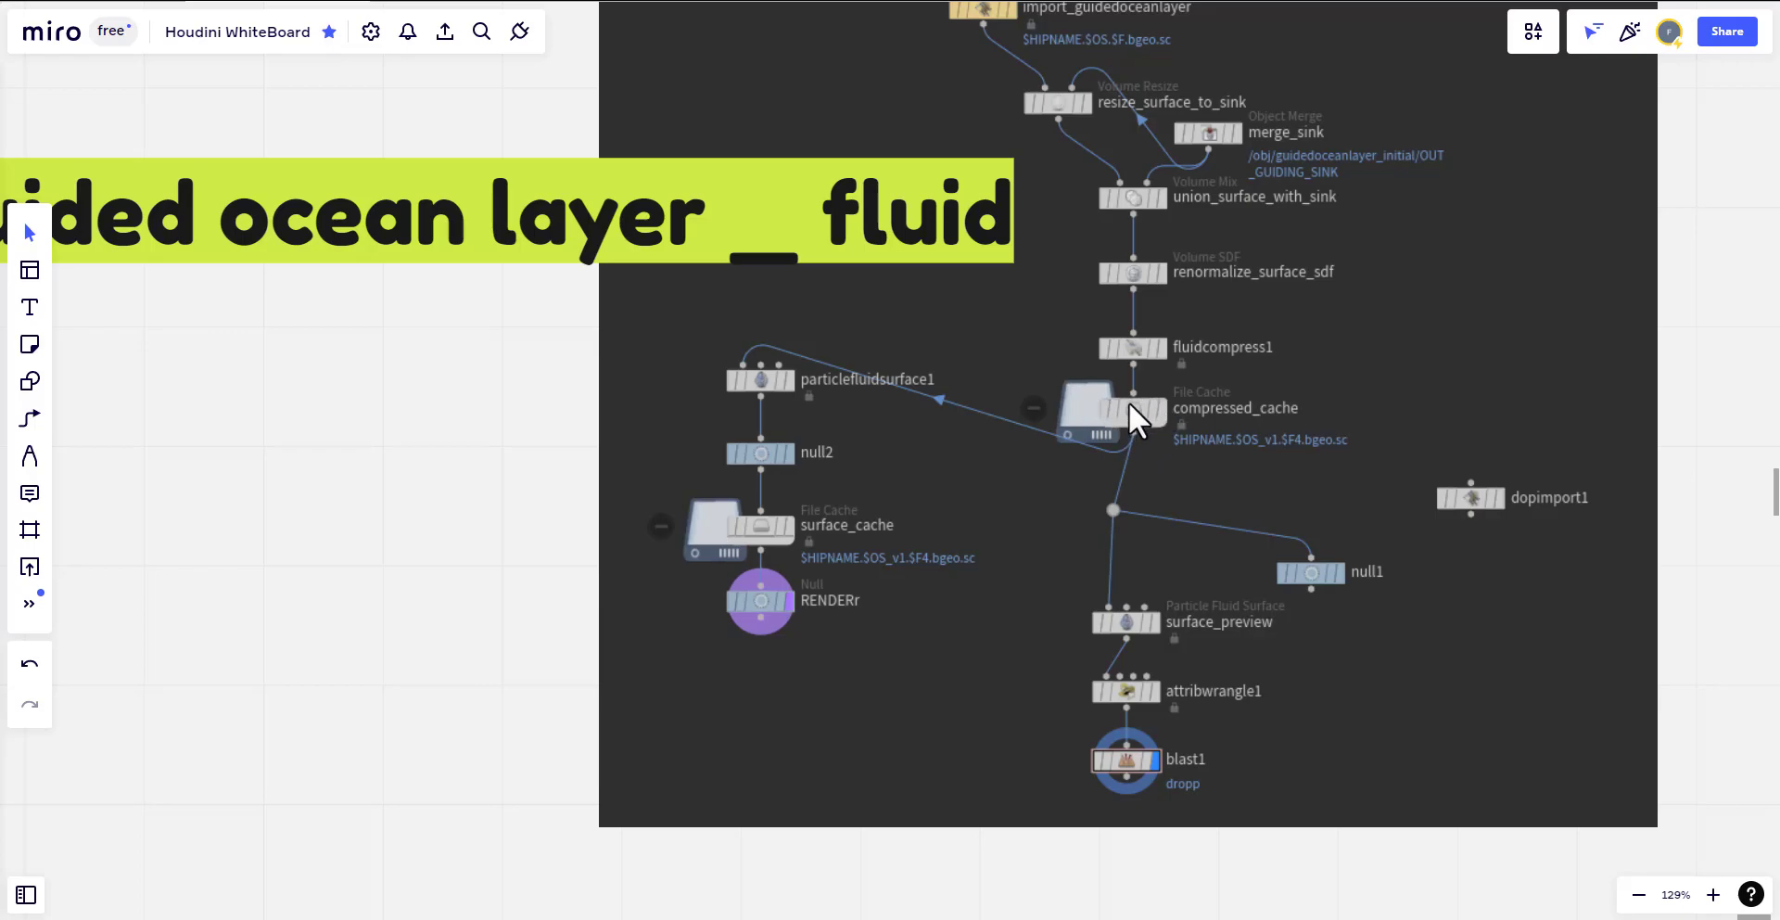
pyautogui.scroll(-2, 1170, 436)
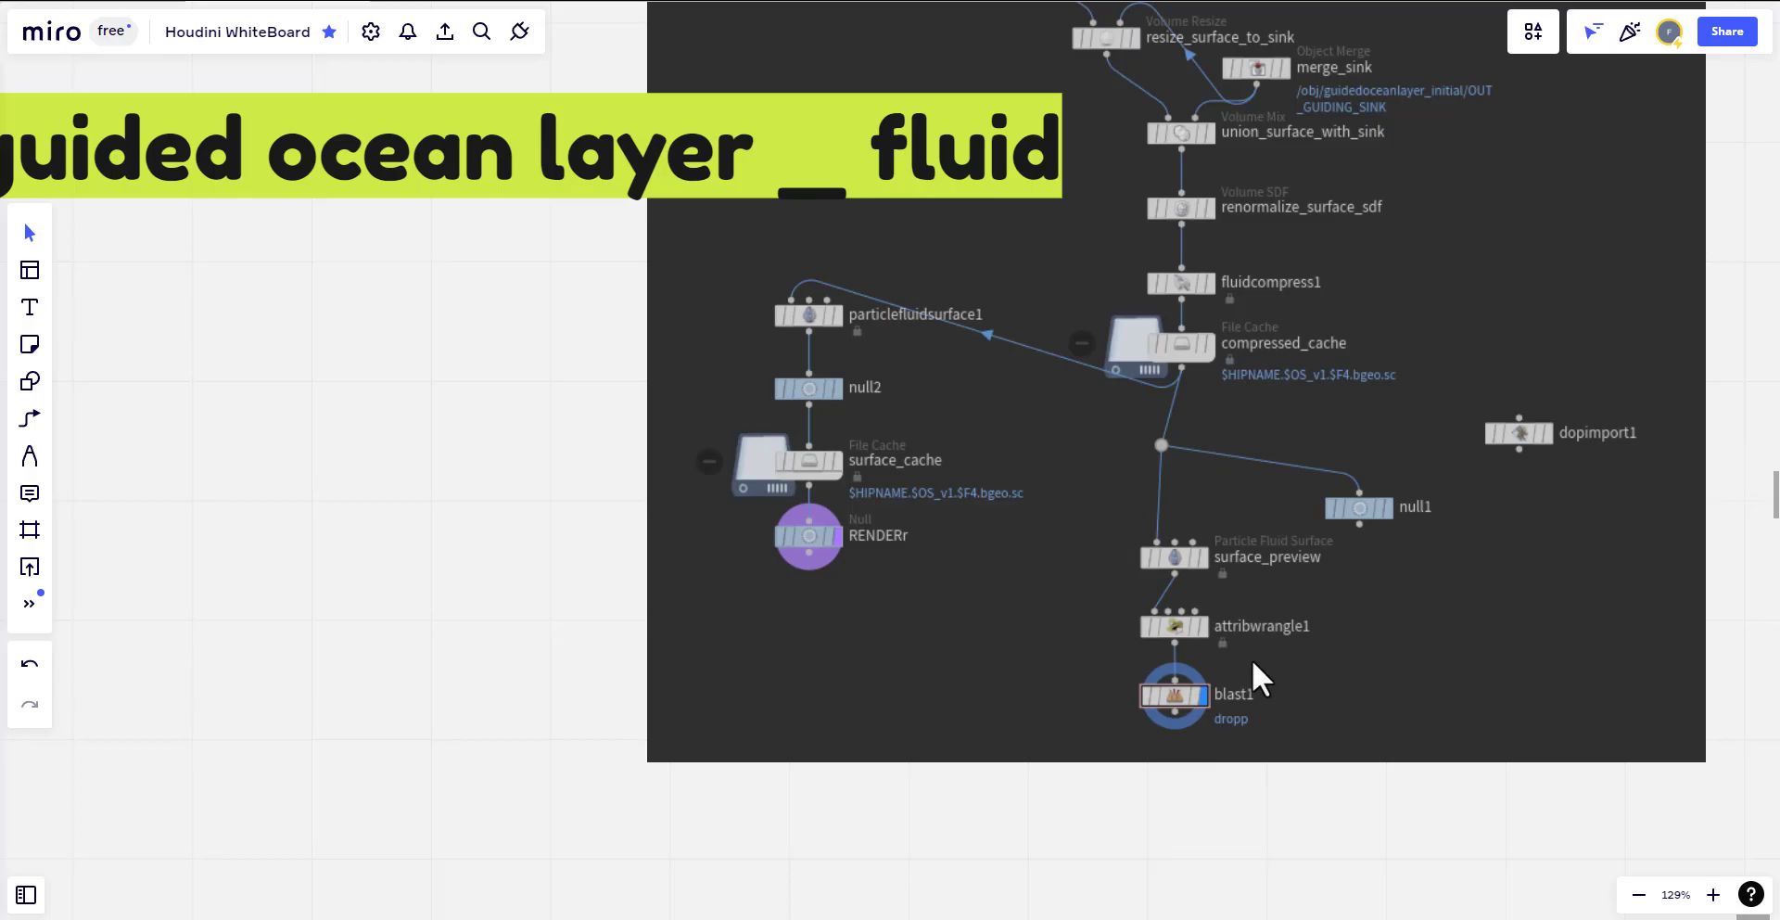
# - Examine the diagram's surface_preview, attribwrangle1 and blast1 branch and its particlefluidsurface1 to surface_cache branch
pyautogui.hscroll(2, 1252, 659)
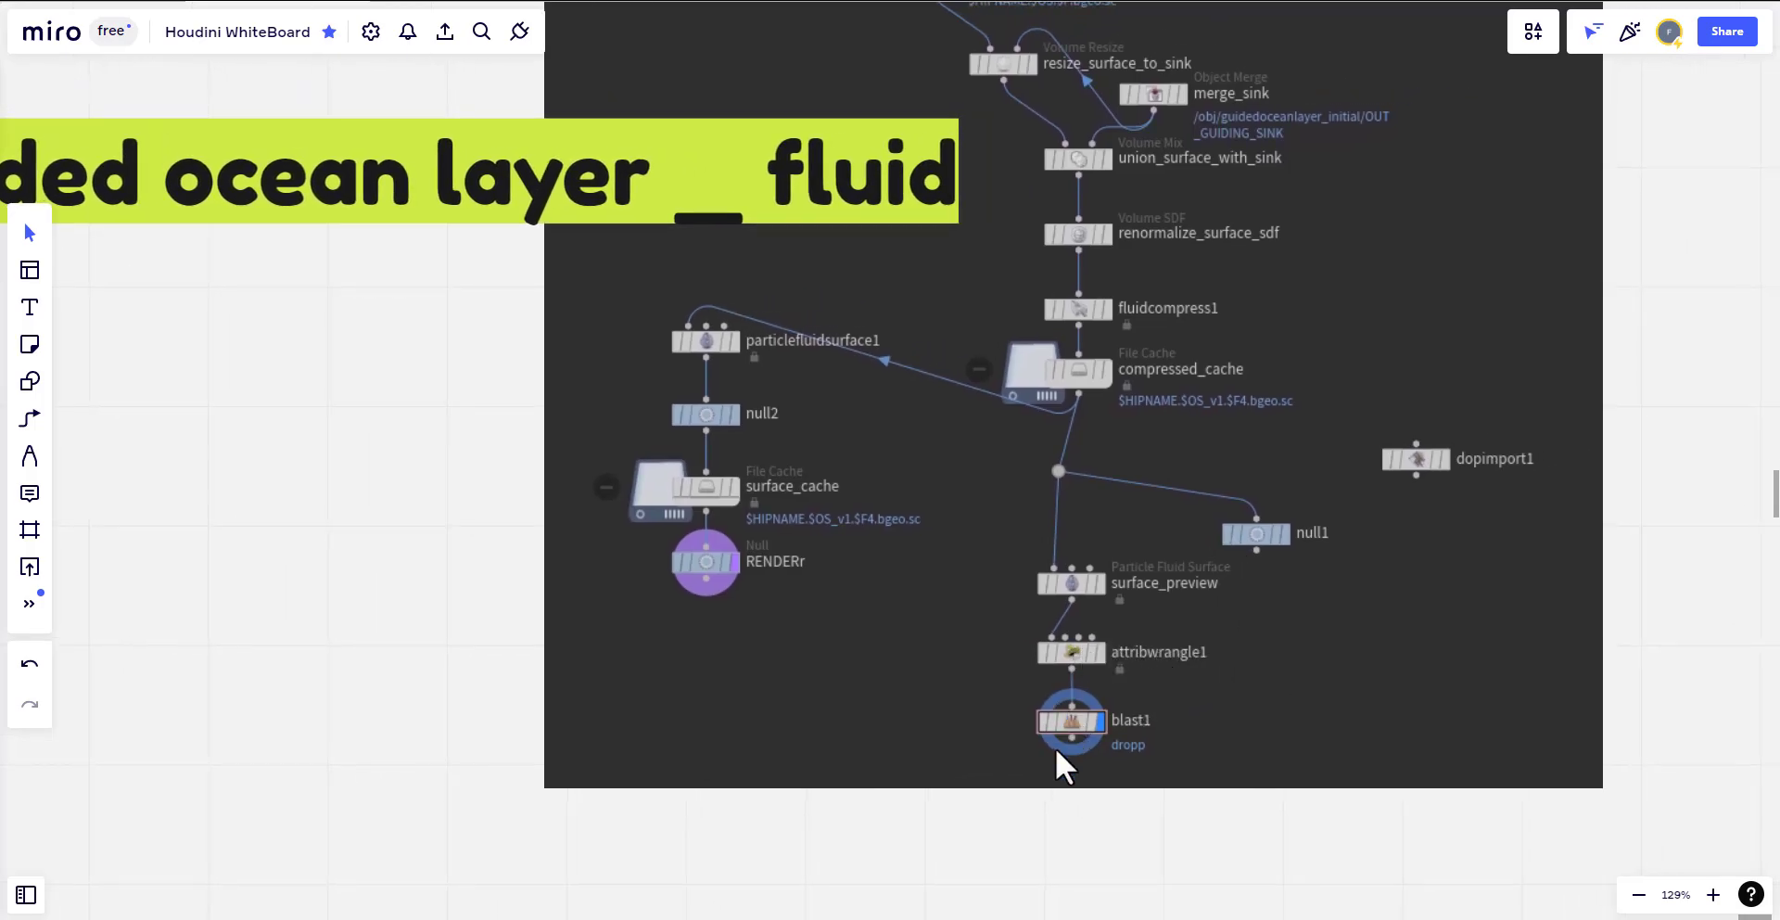
pyautogui.moveTo(952, 623); pyautogui.dragTo(1235, 700, button='middle')
pyautogui.scroll(2, 1053, 414)
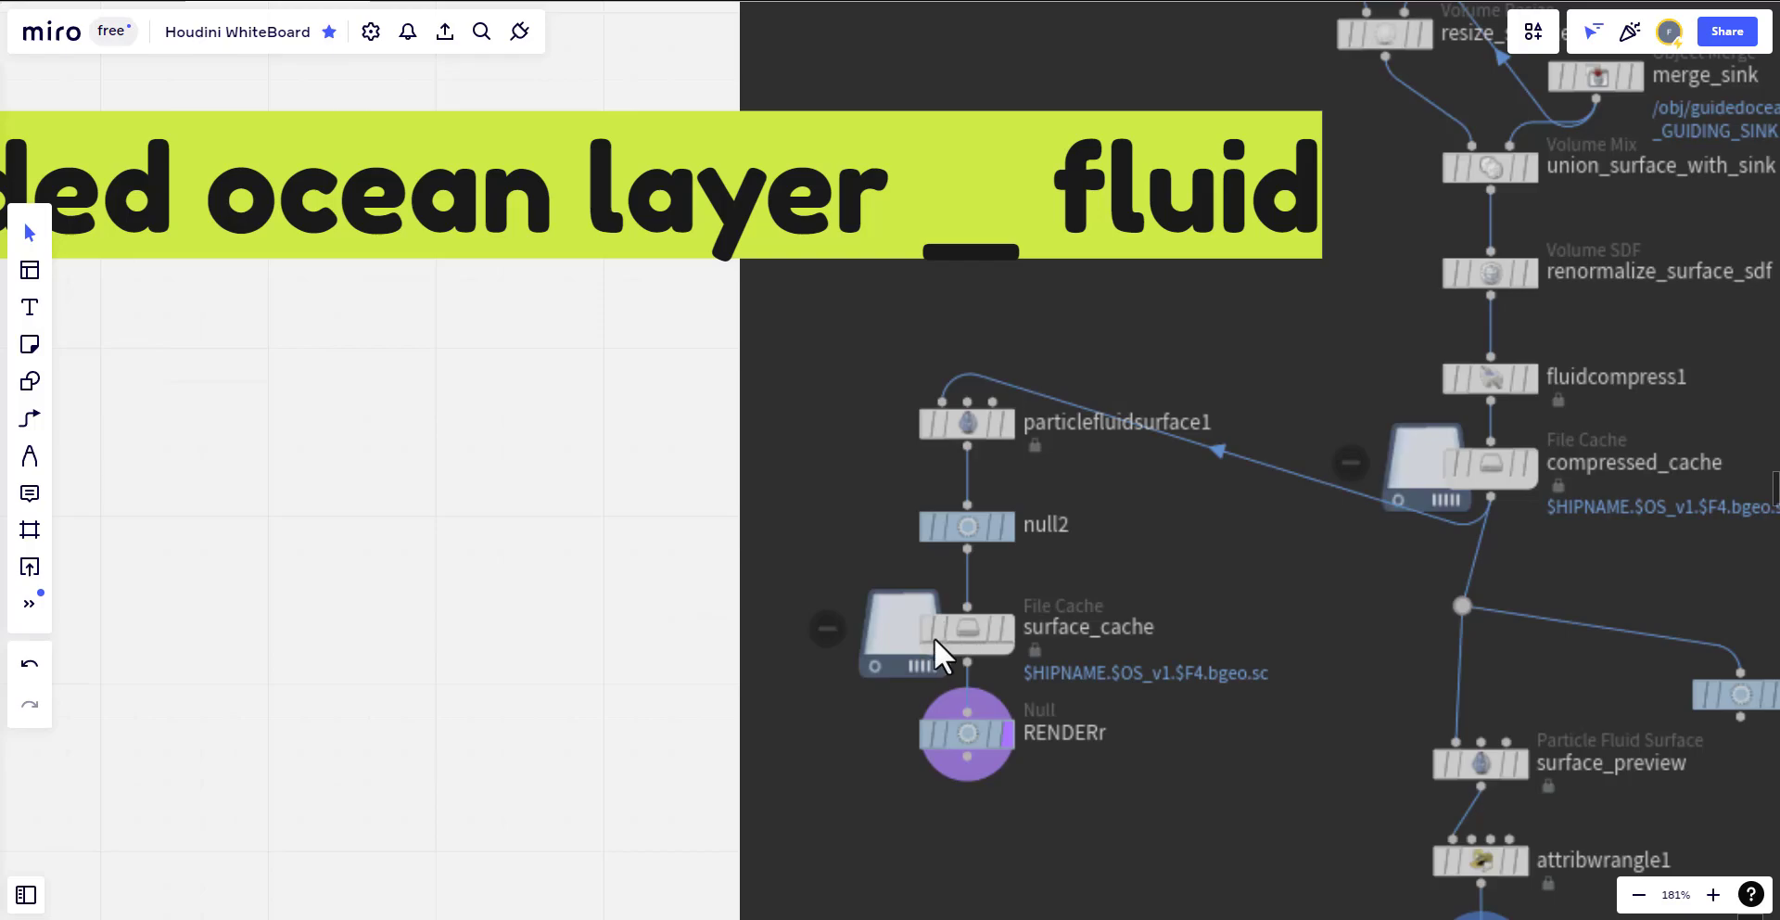
pyautogui.keyDown('ctrl'); pyautogui.scroll(-5, 675, 519); pyautogui.keyUp('ctrl')
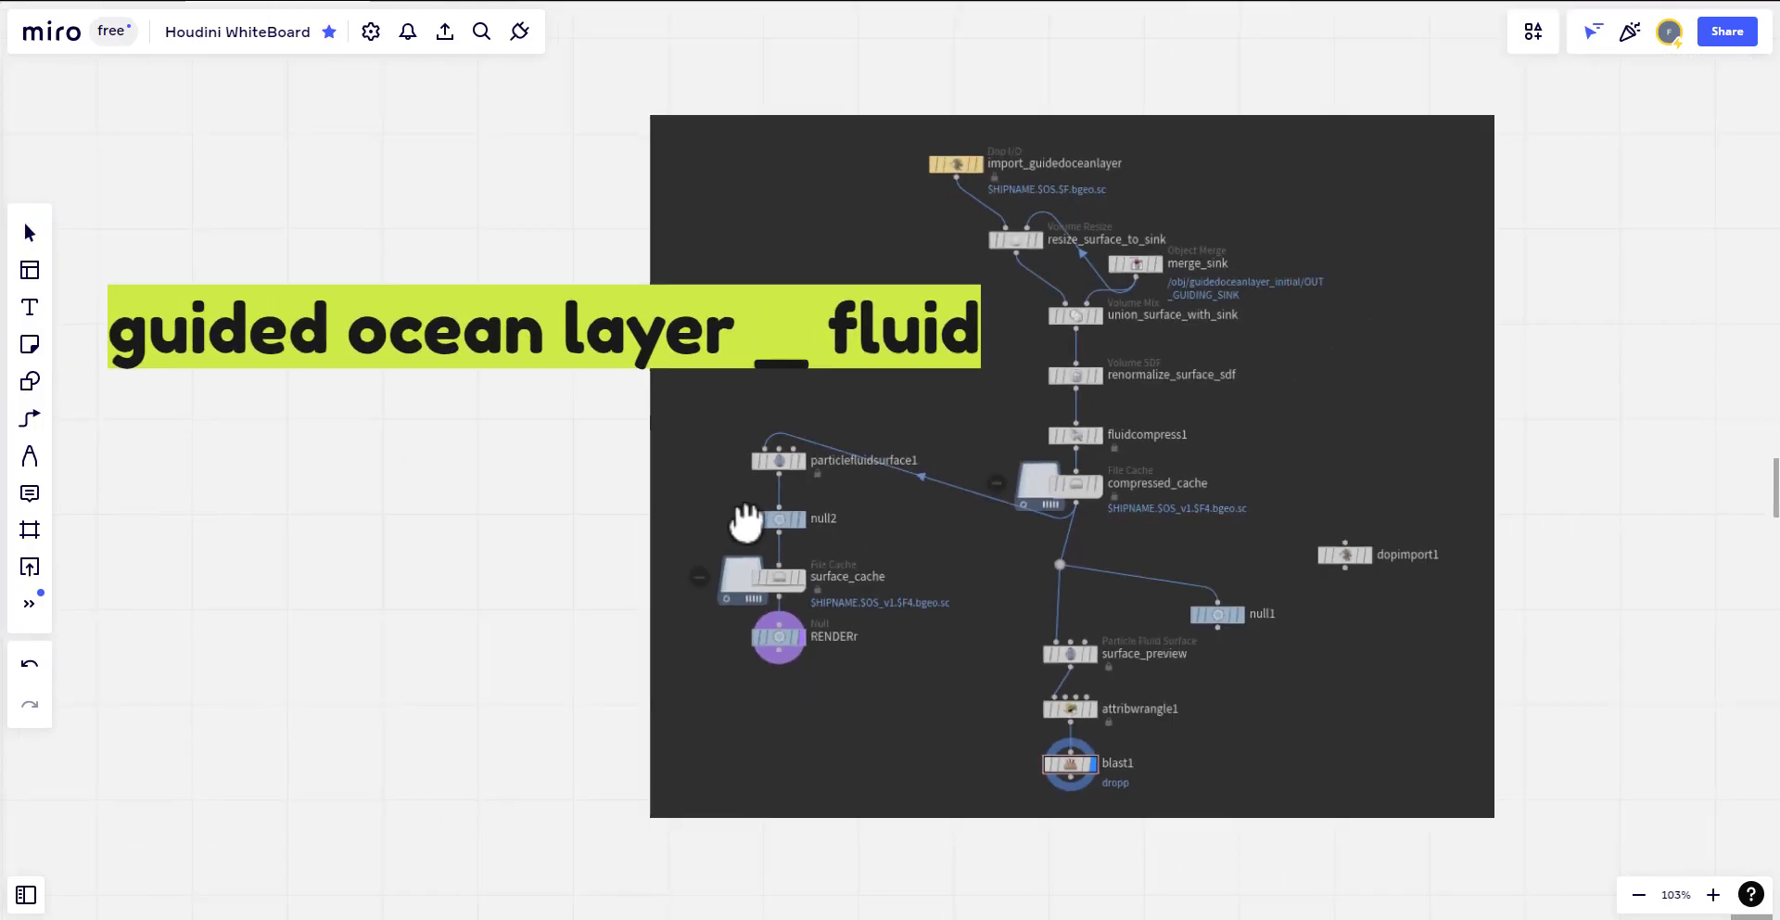
pyautogui.moveTo(745, 523); pyautogui.dragTo(781, 492, button='middle')
# - Switch back to Houdini, examine fluidcompress1's settings, and display compressed_cache to inspect its output and caching options
pyautogui.hotkey('alt', 'Tab')
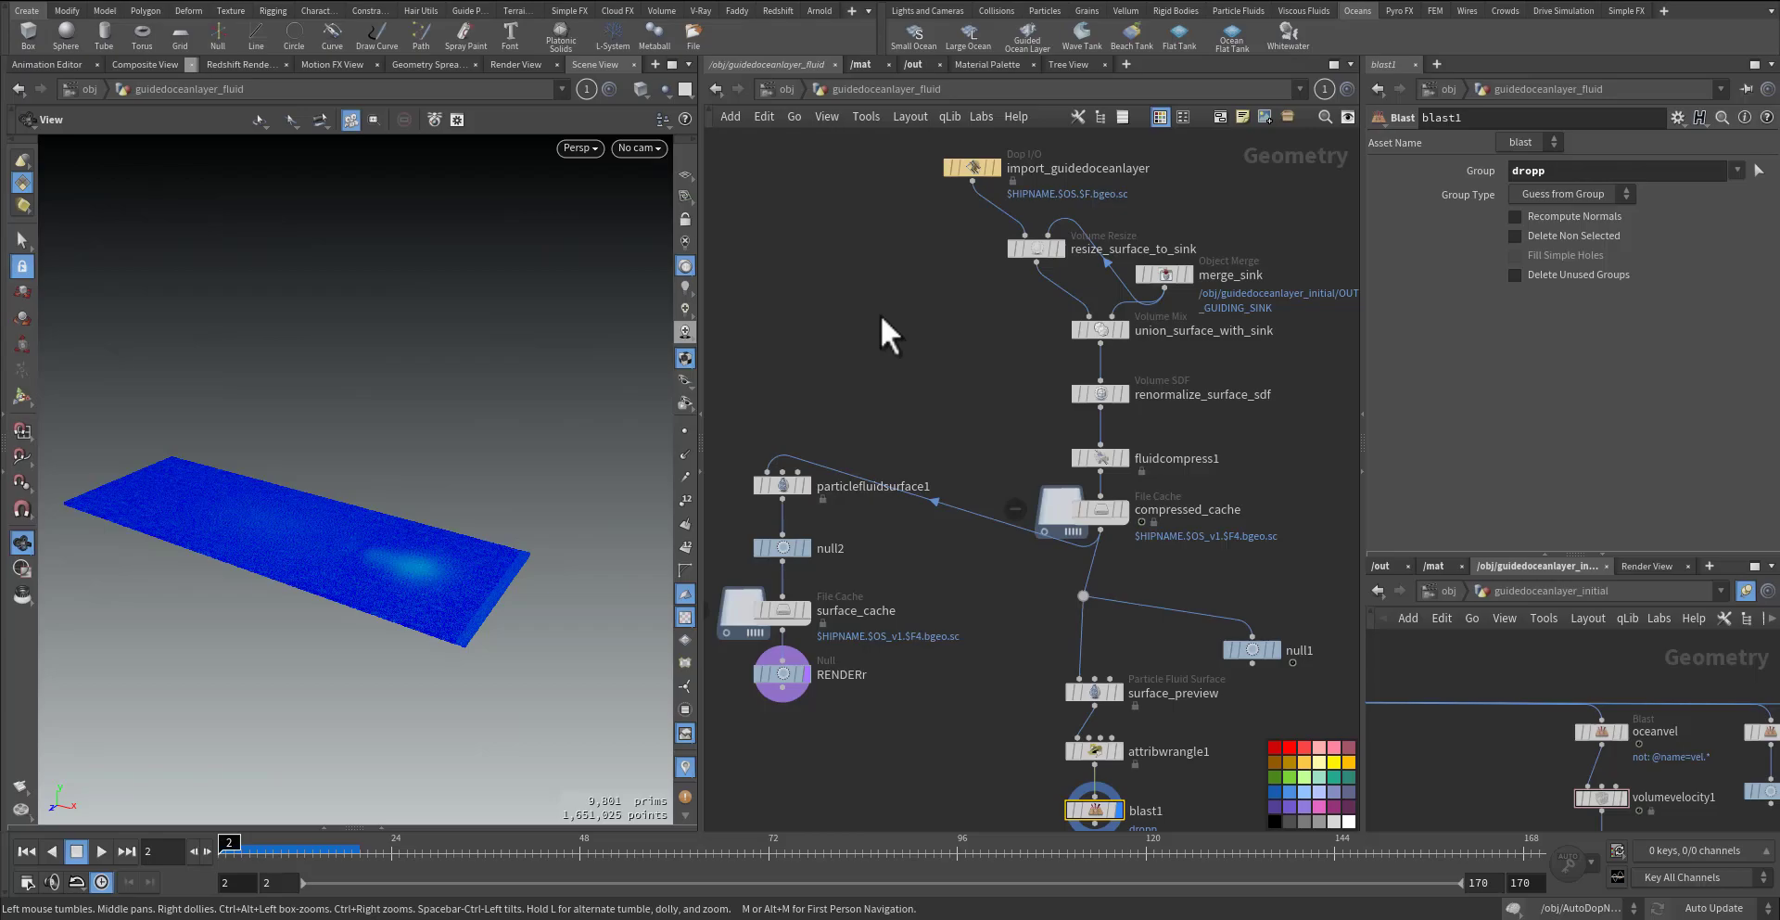
pyautogui.moveTo(915, 329); pyautogui.dragTo(870, 287, button='middle')
pyautogui.scroll(3, 918, 343)
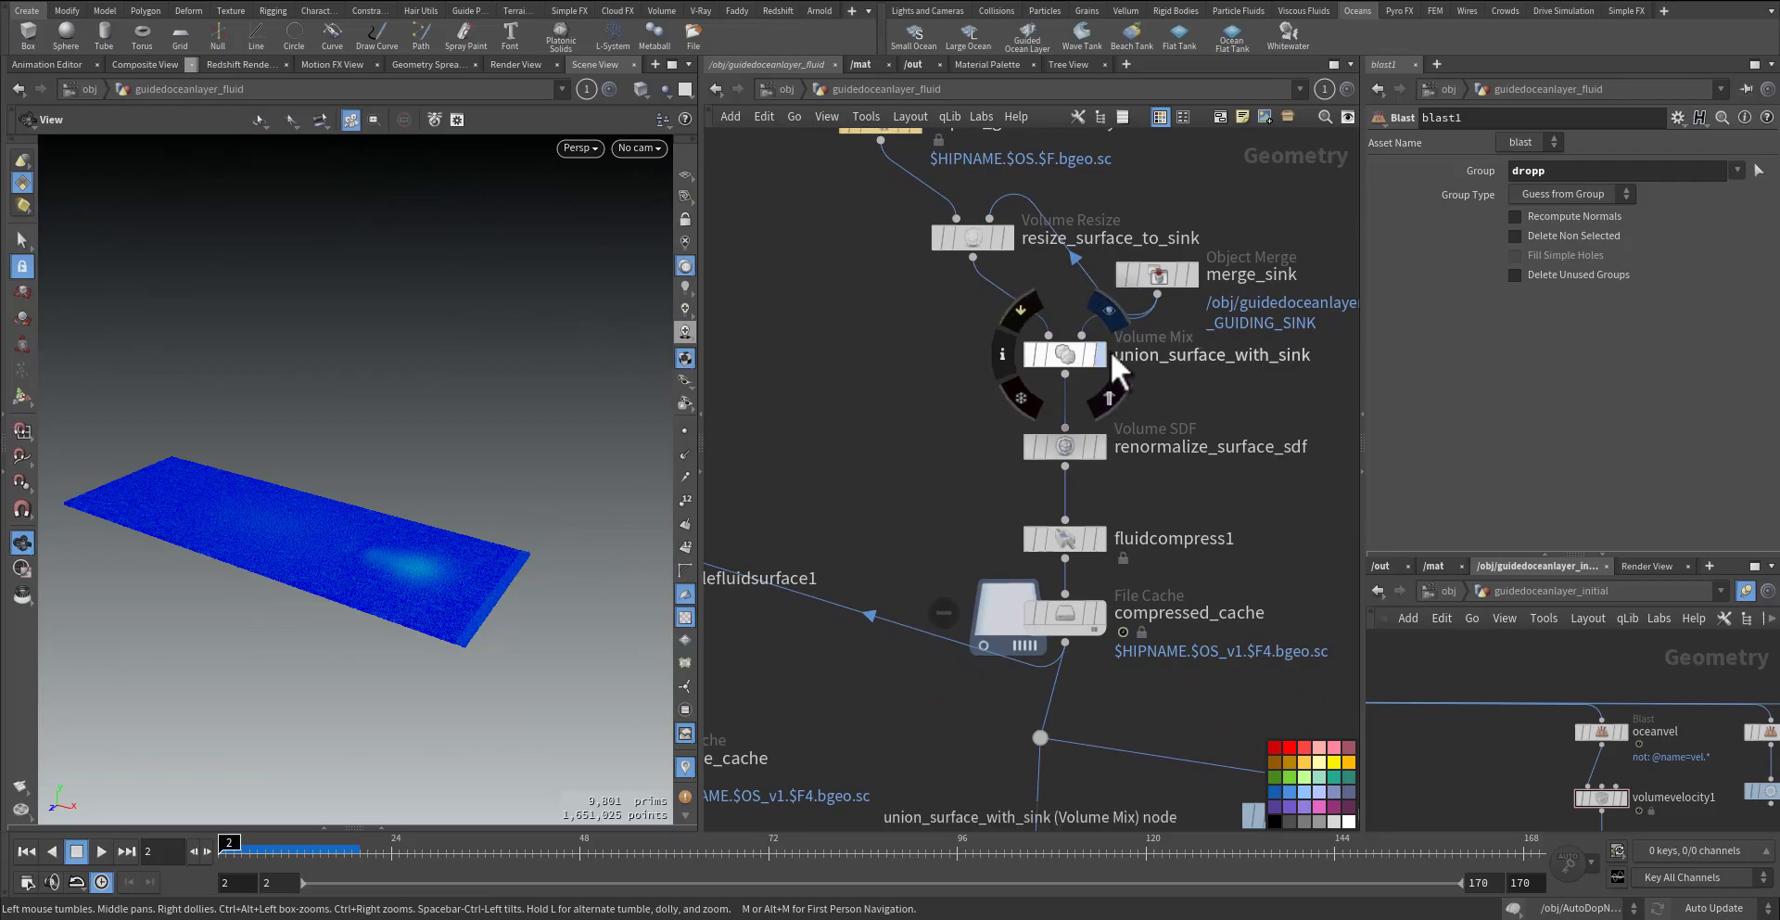
pyautogui.click(1057, 538)
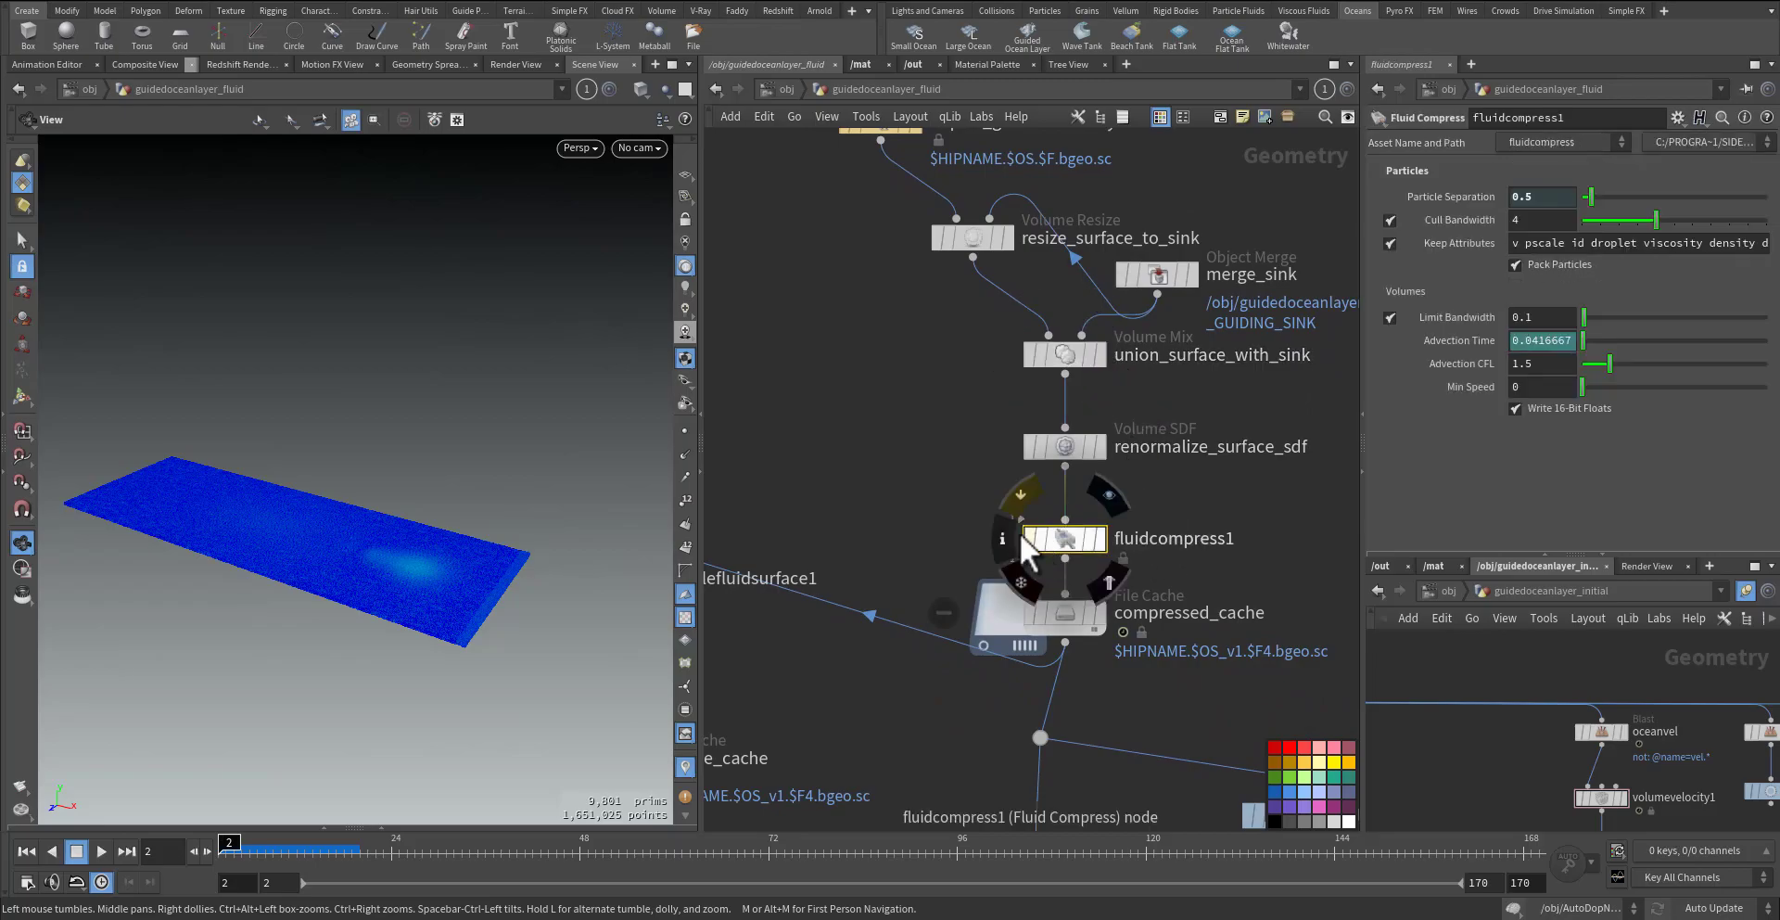
pyautogui.moveTo(974, 497); pyautogui.dragTo(1025, 417, button='middle')
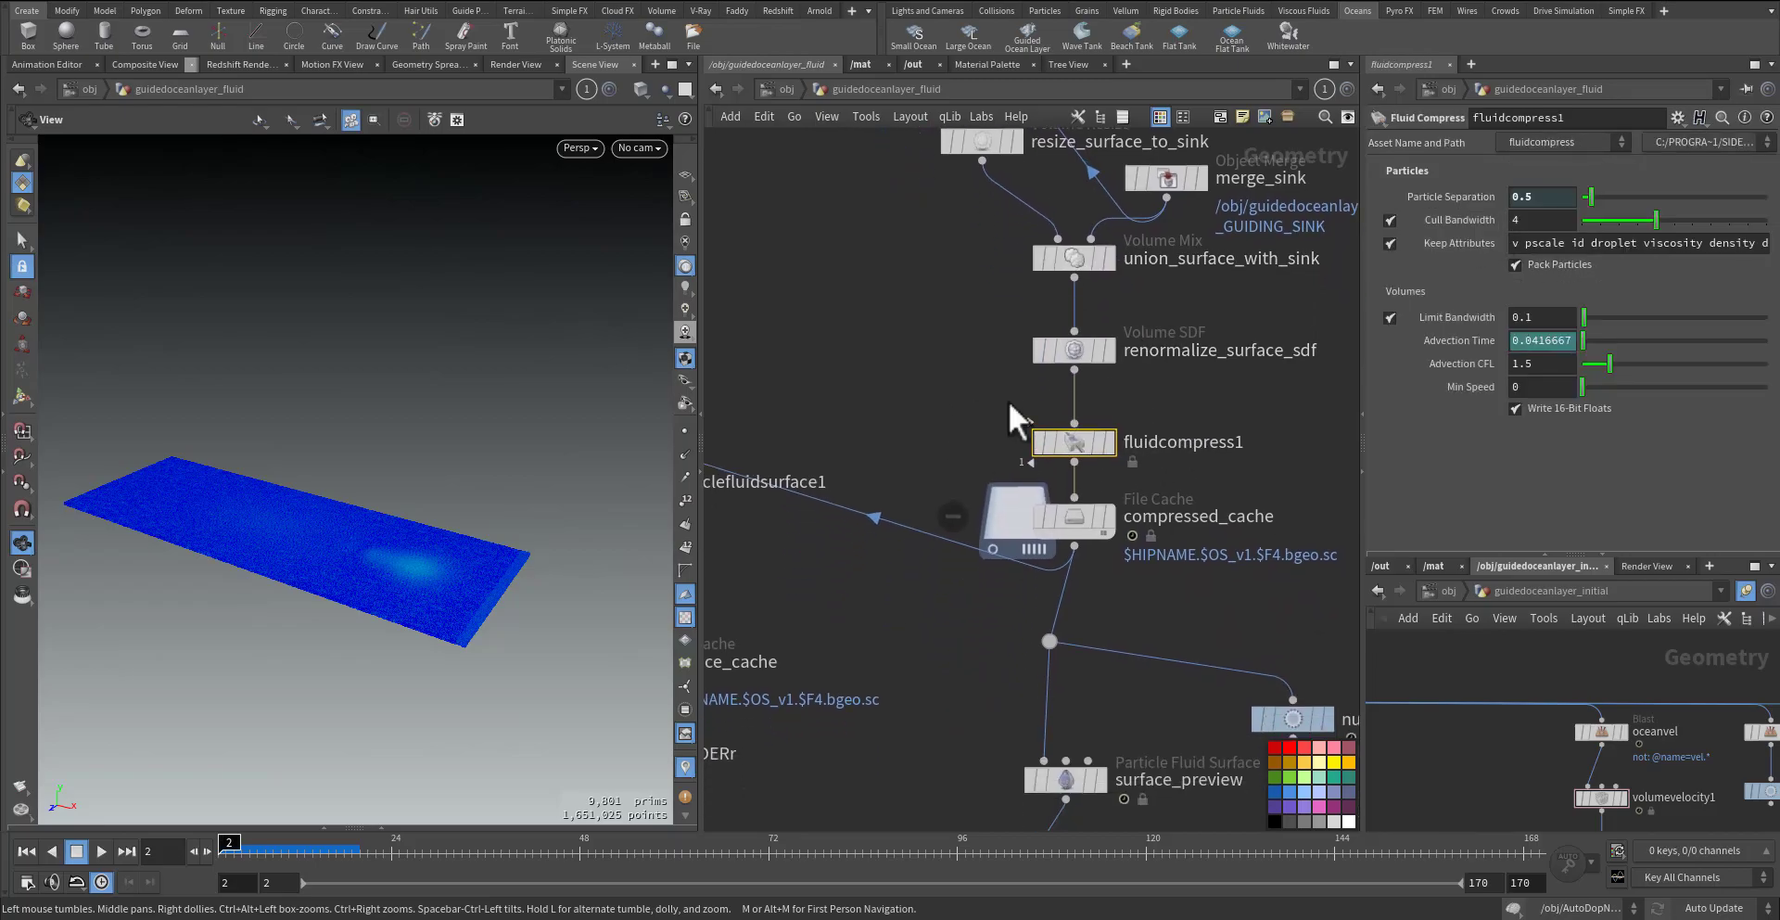
pyautogui.click(1105, 518)
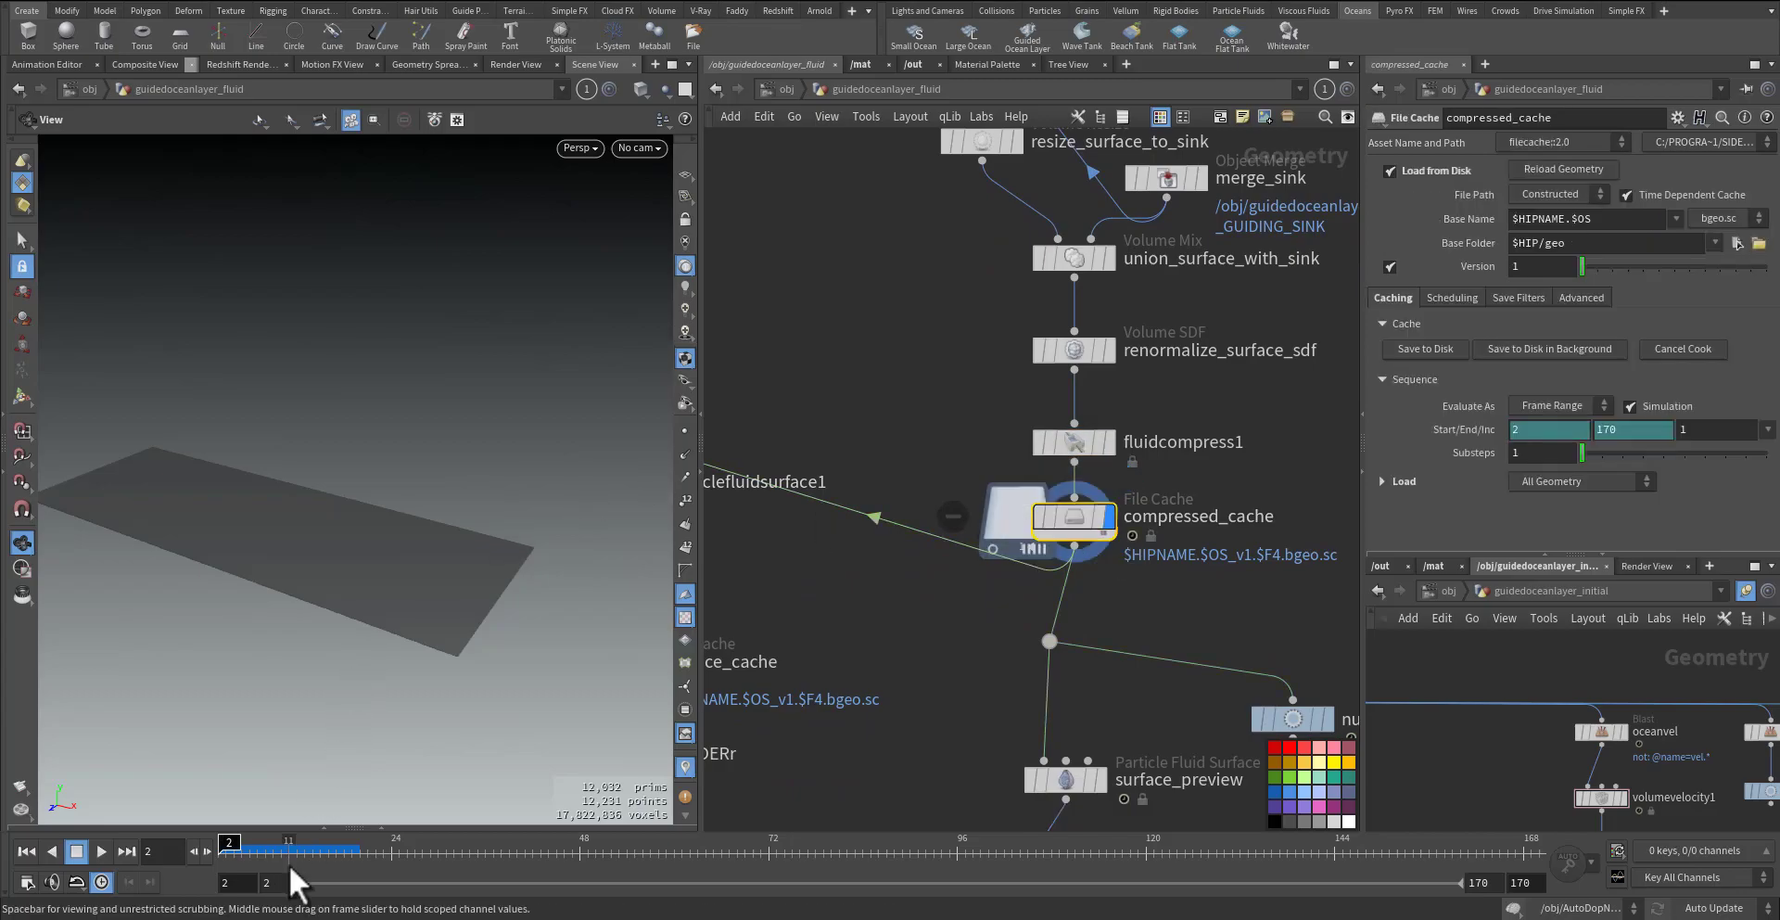
# - Examine surface_preview's surfacing settings and Convert To options, leaving the output as Particles
pyautogui.moveTo(962, 626); pyautogui.dragTo(901, 409, button='middle')
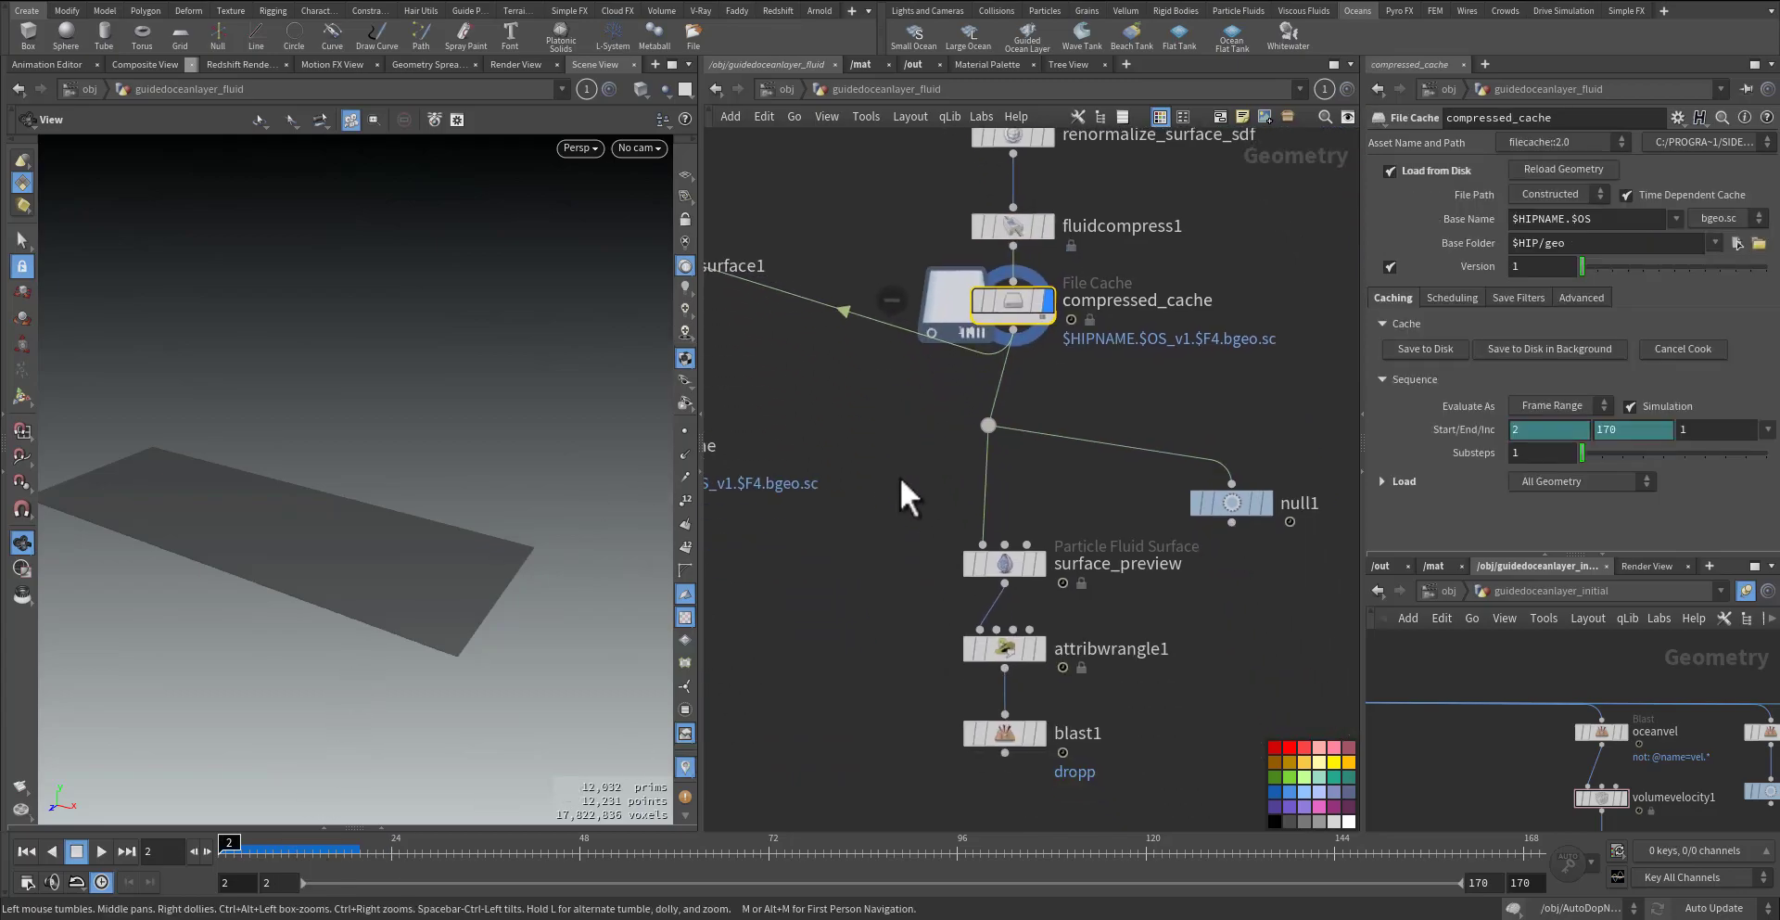
pyautogui.click(1011, 562)
pyautogui.click(1571, 402)
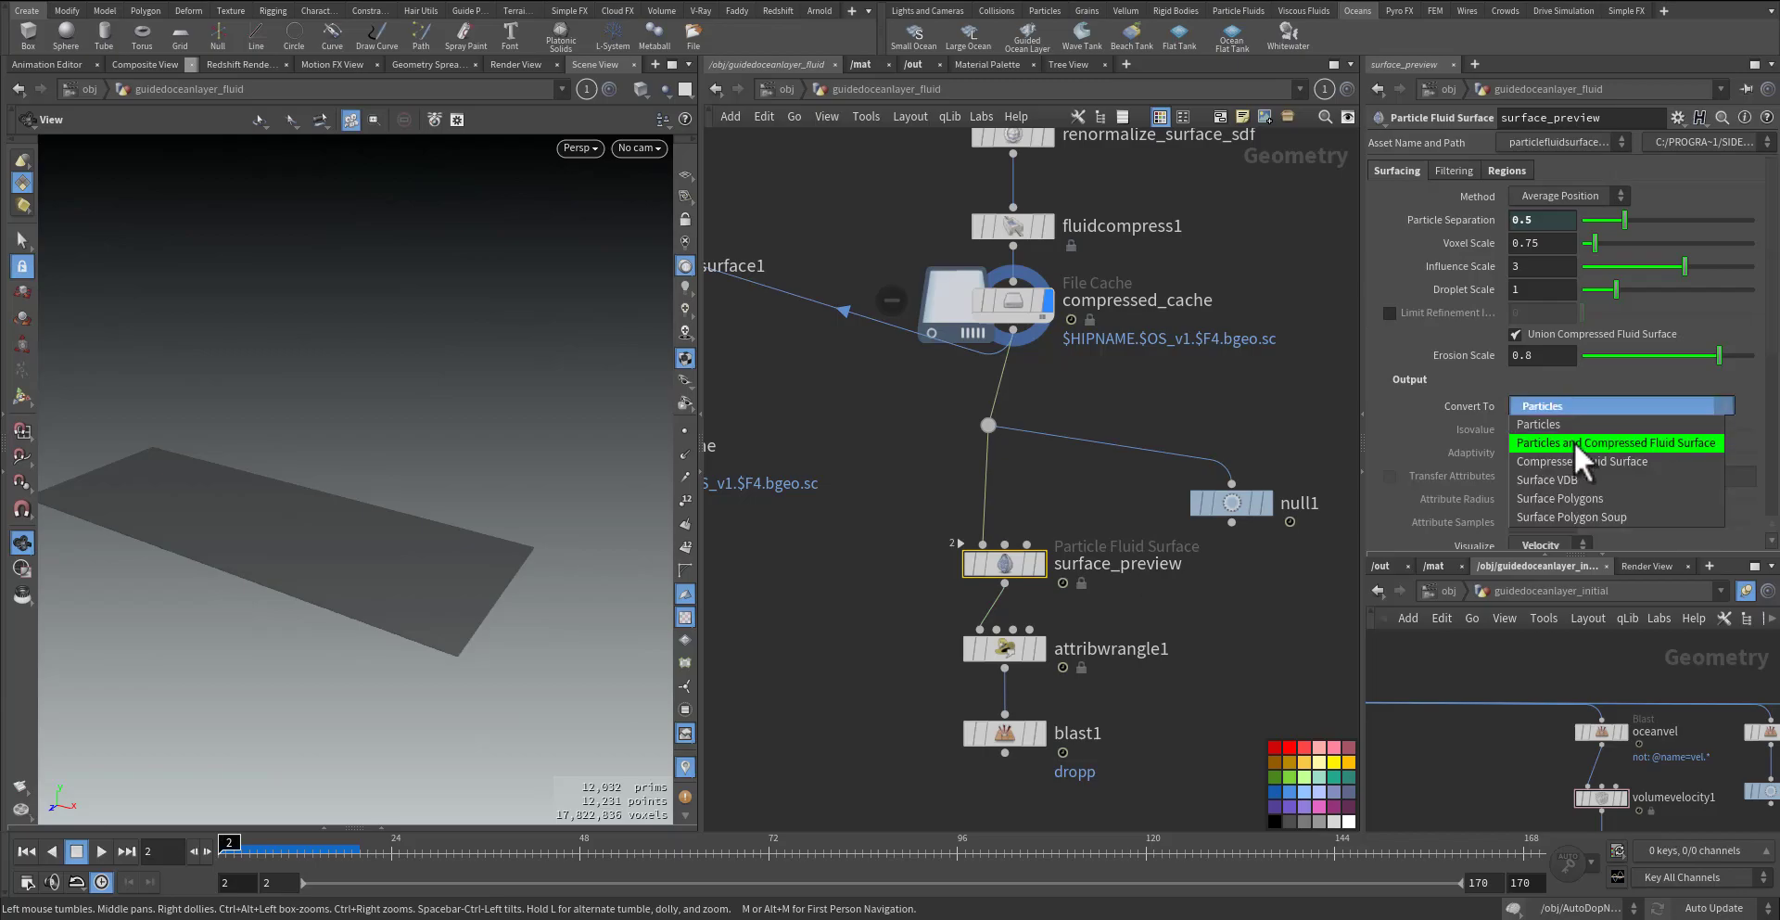
pyautogui.click(1482, 427)
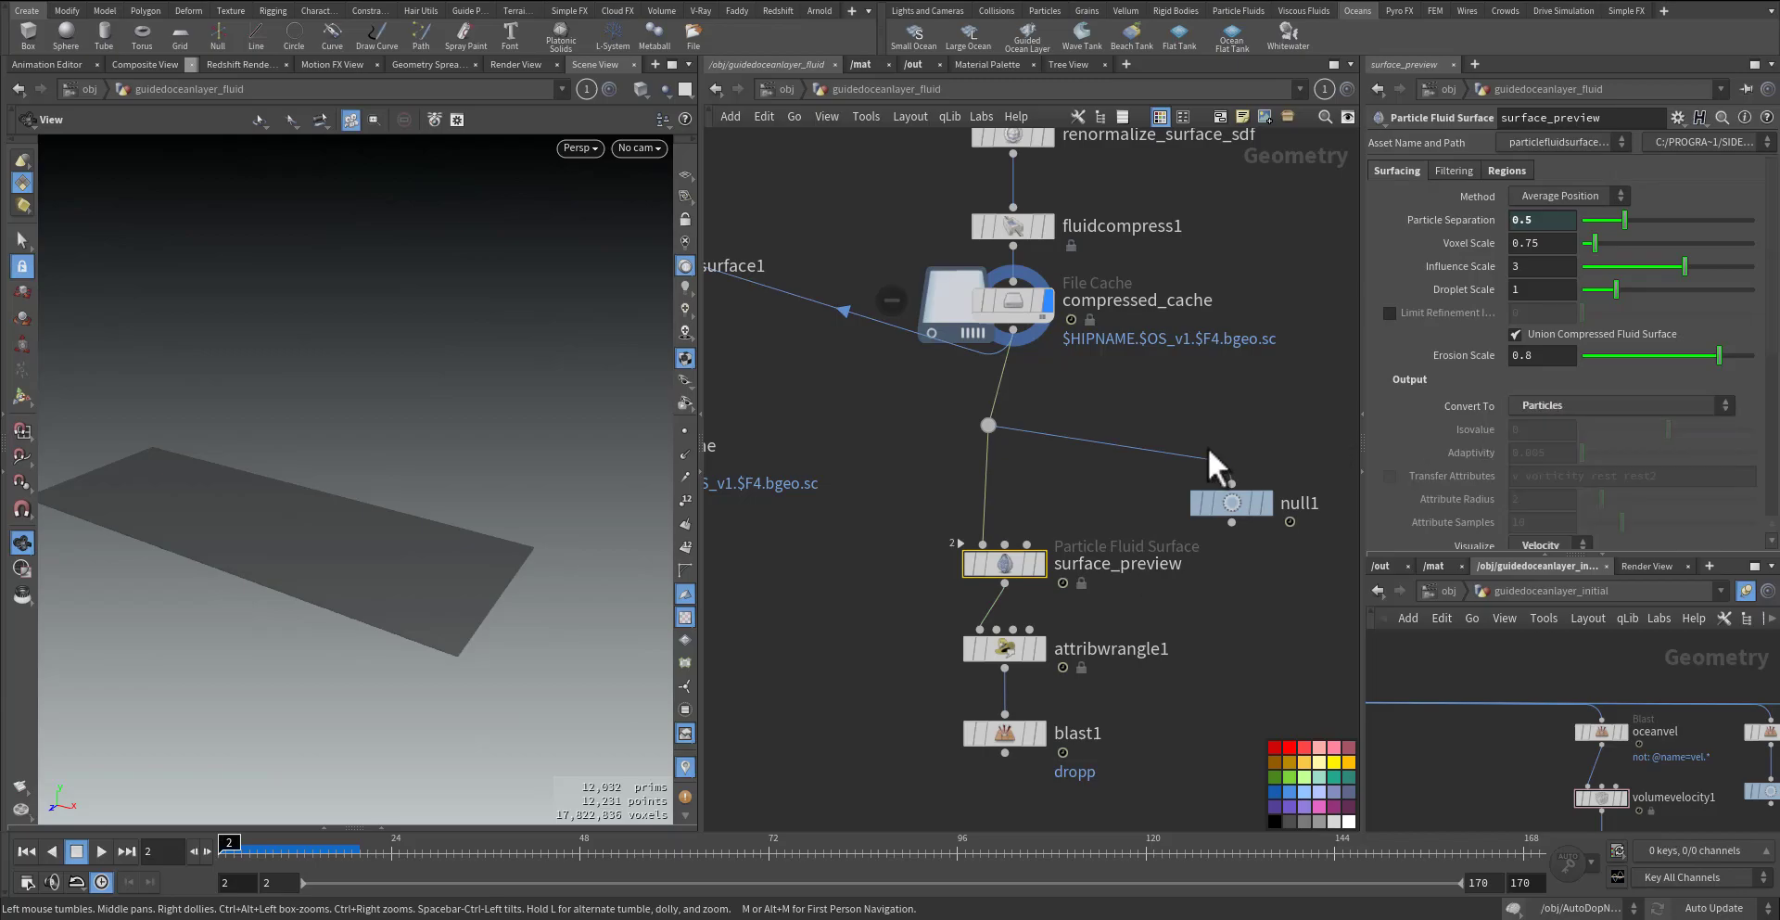
# - Display attribwrangle1 and inspect its VEX expression that groups droplet particles into dropp
pyautogui.click(1039, 648)
pyautogui.click(999, 647)
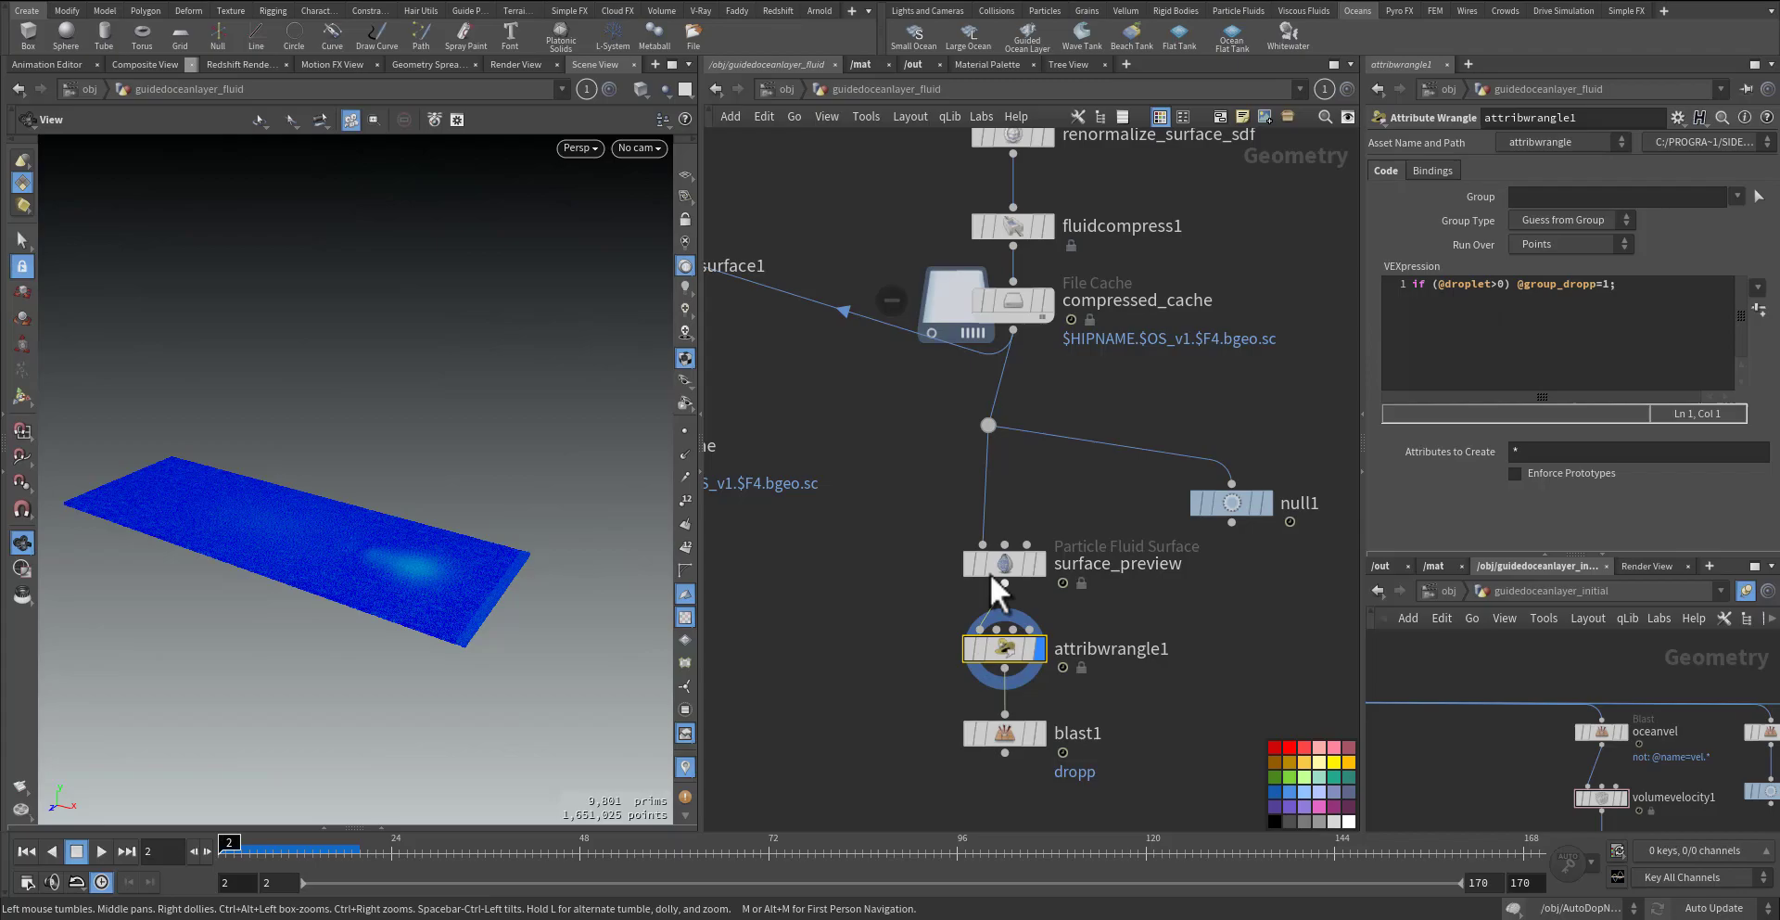
pyautogui.middleClick(1017, 568)
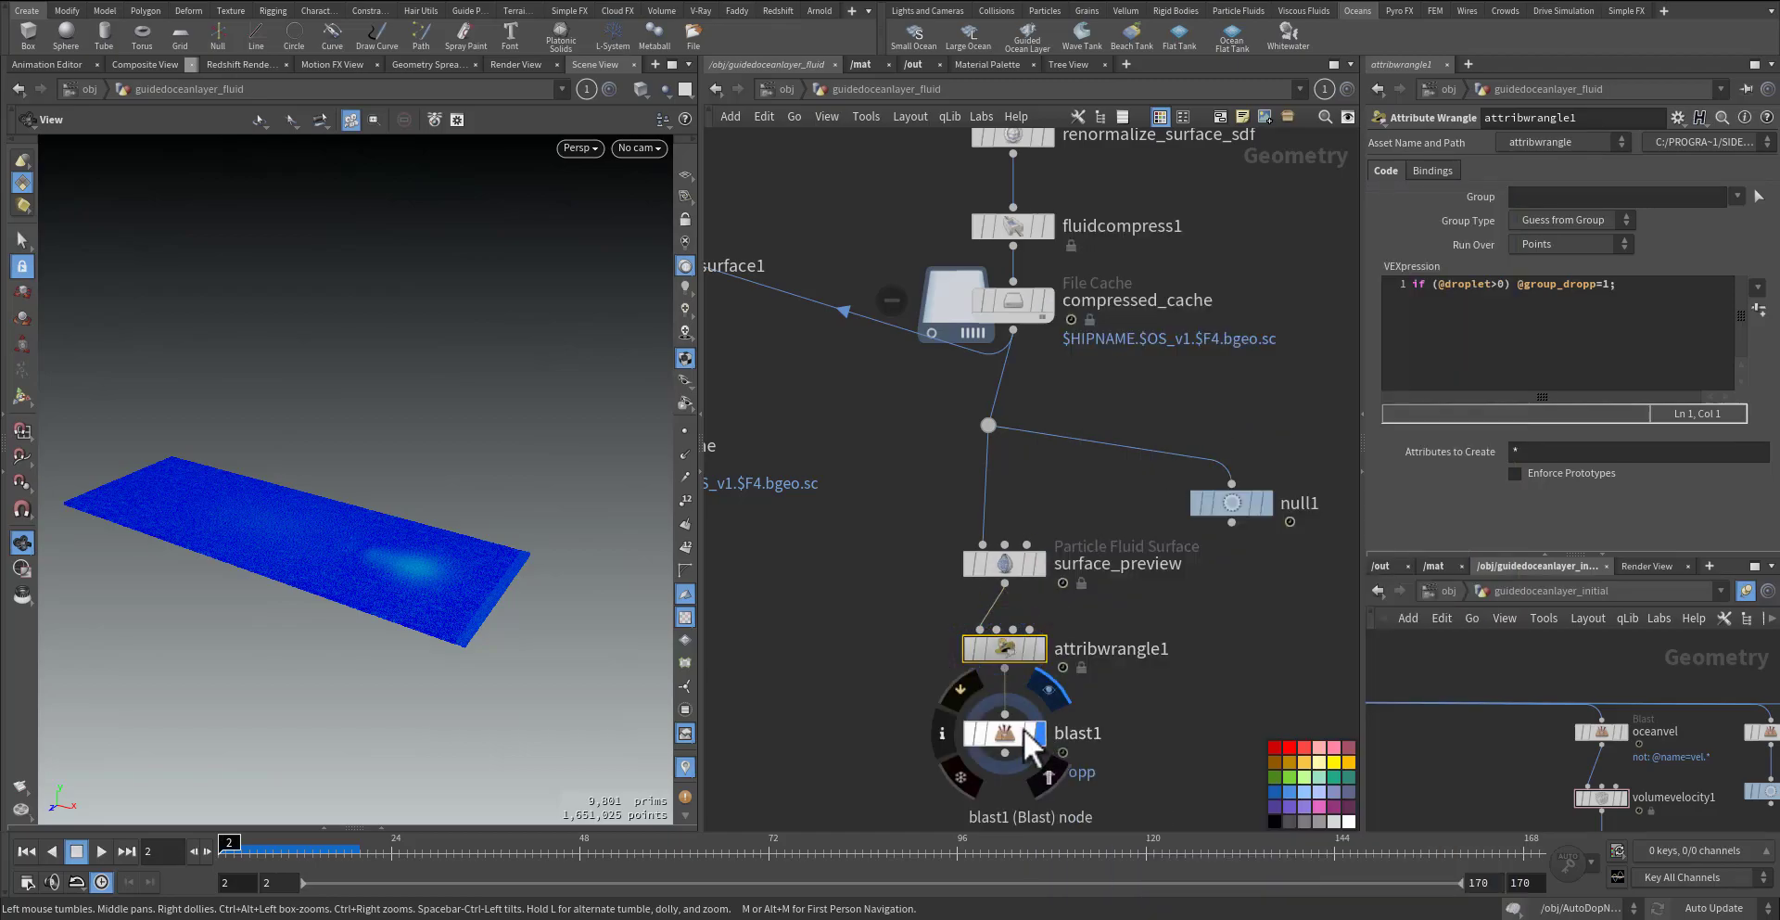
# - Isolate the dropp particles at frame 12 with blast1's Delete Non Selected option, inspect them, and turn the option off again
pyautogui.click(998, 726)
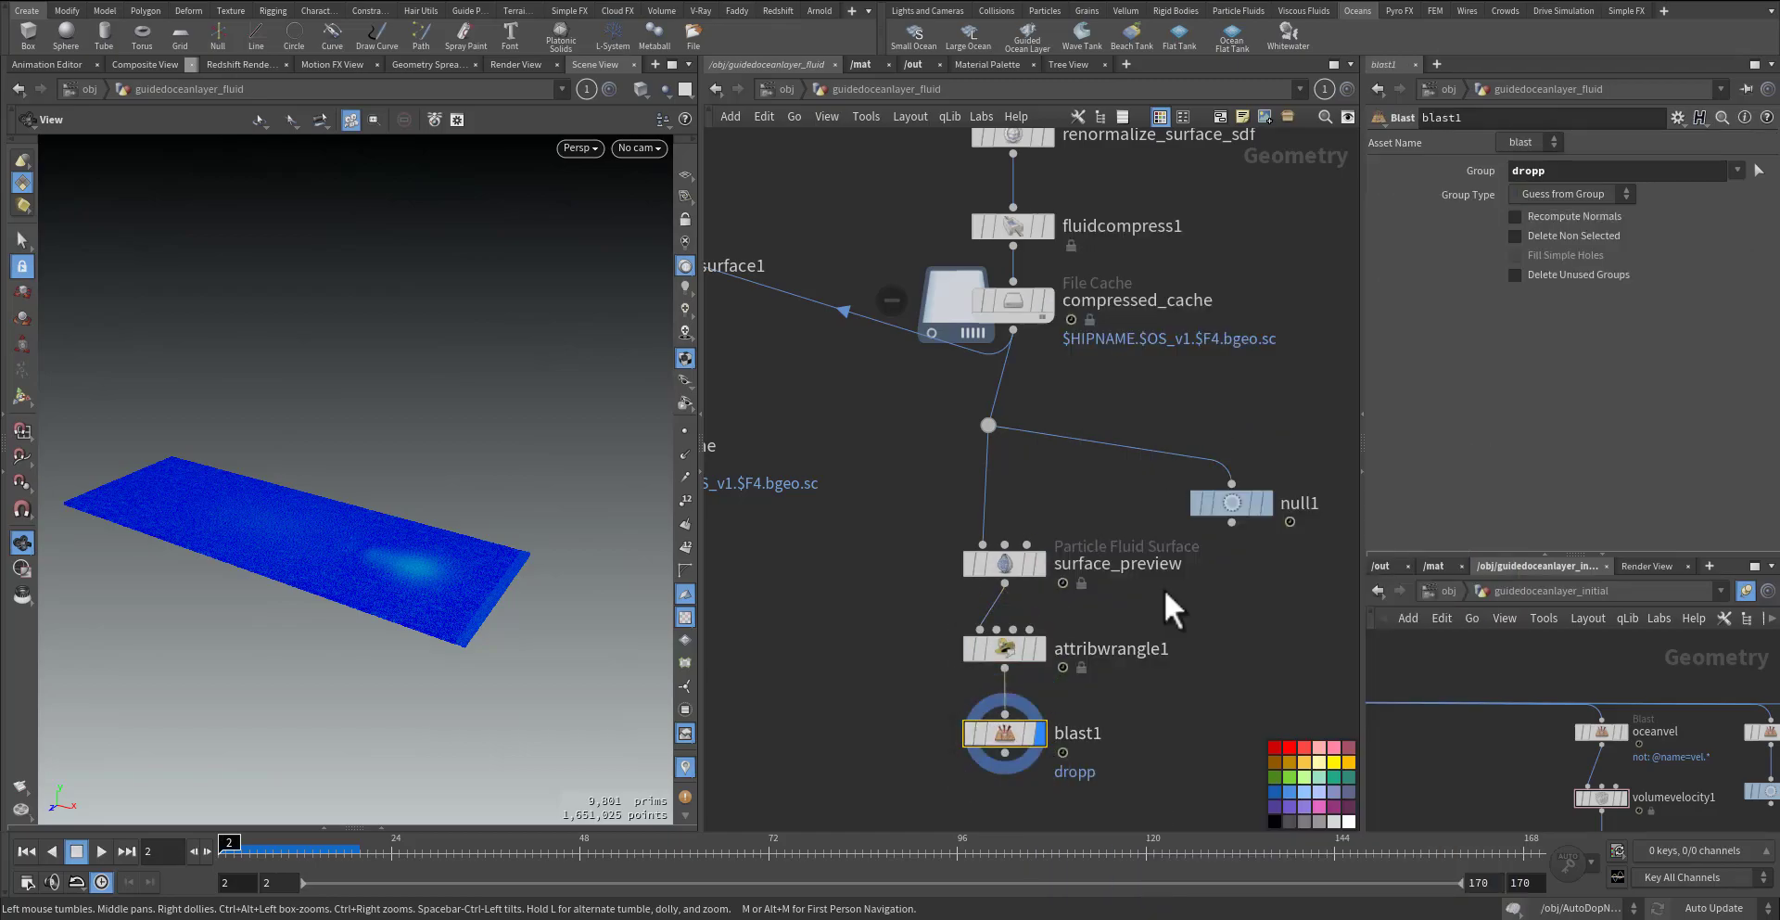
pyautogui.click(1515, 237)
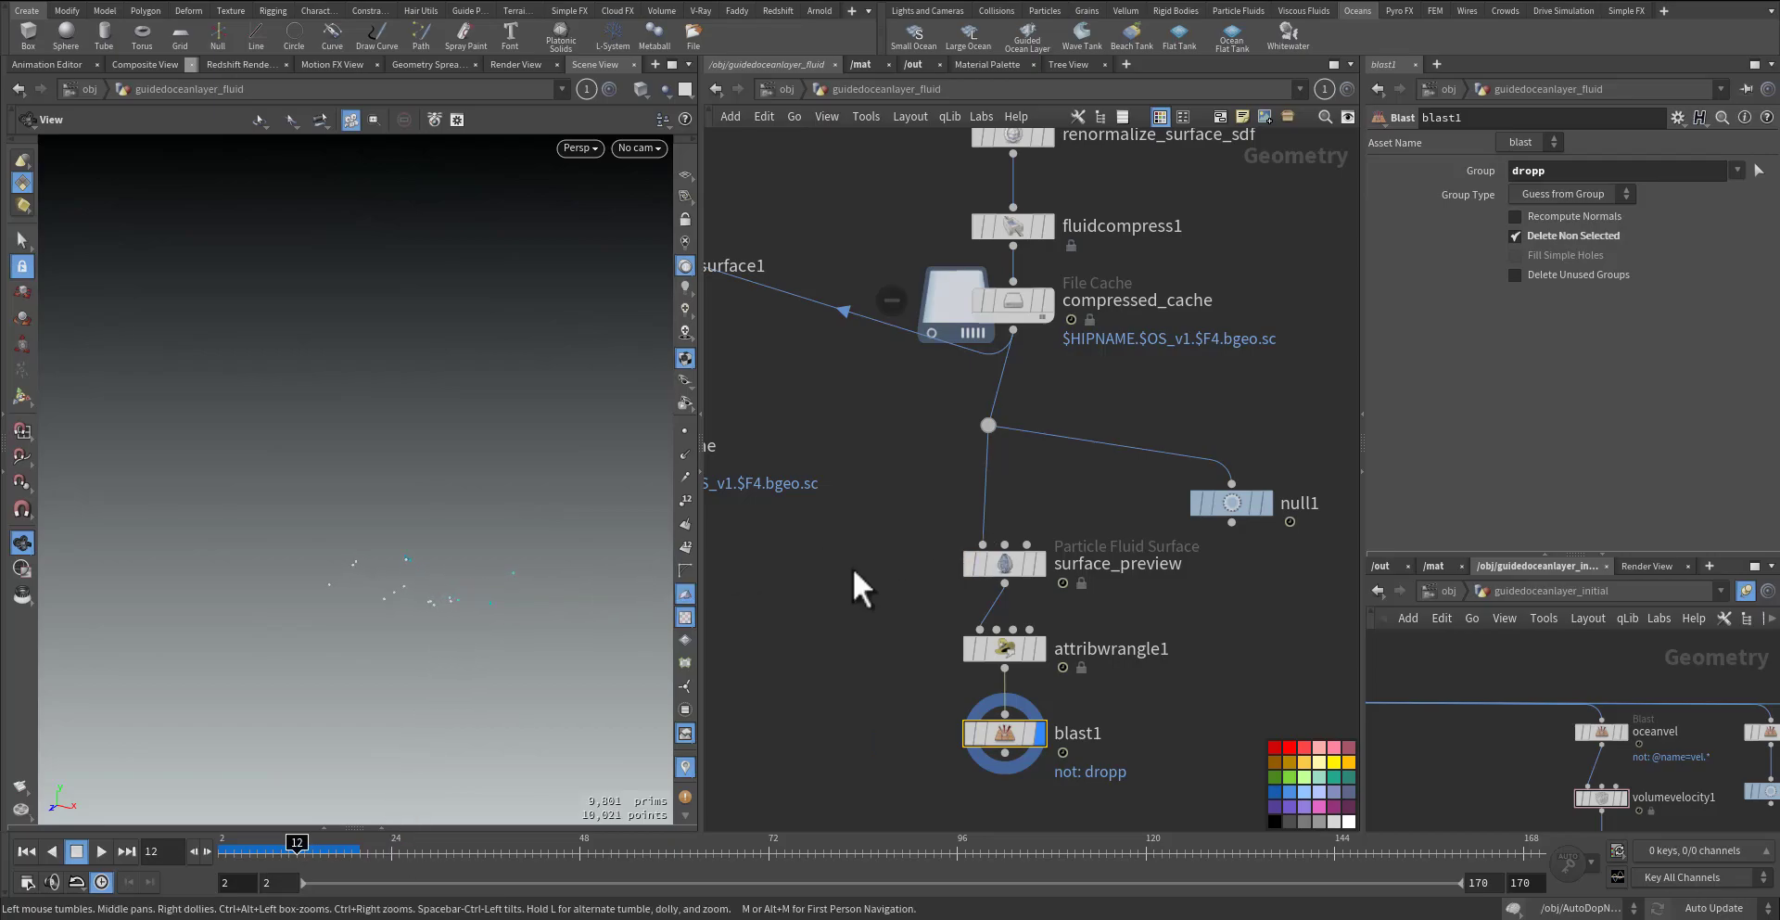
pyautogui.moveTo(485, 624); pyautogui.dragTo(504, 648)
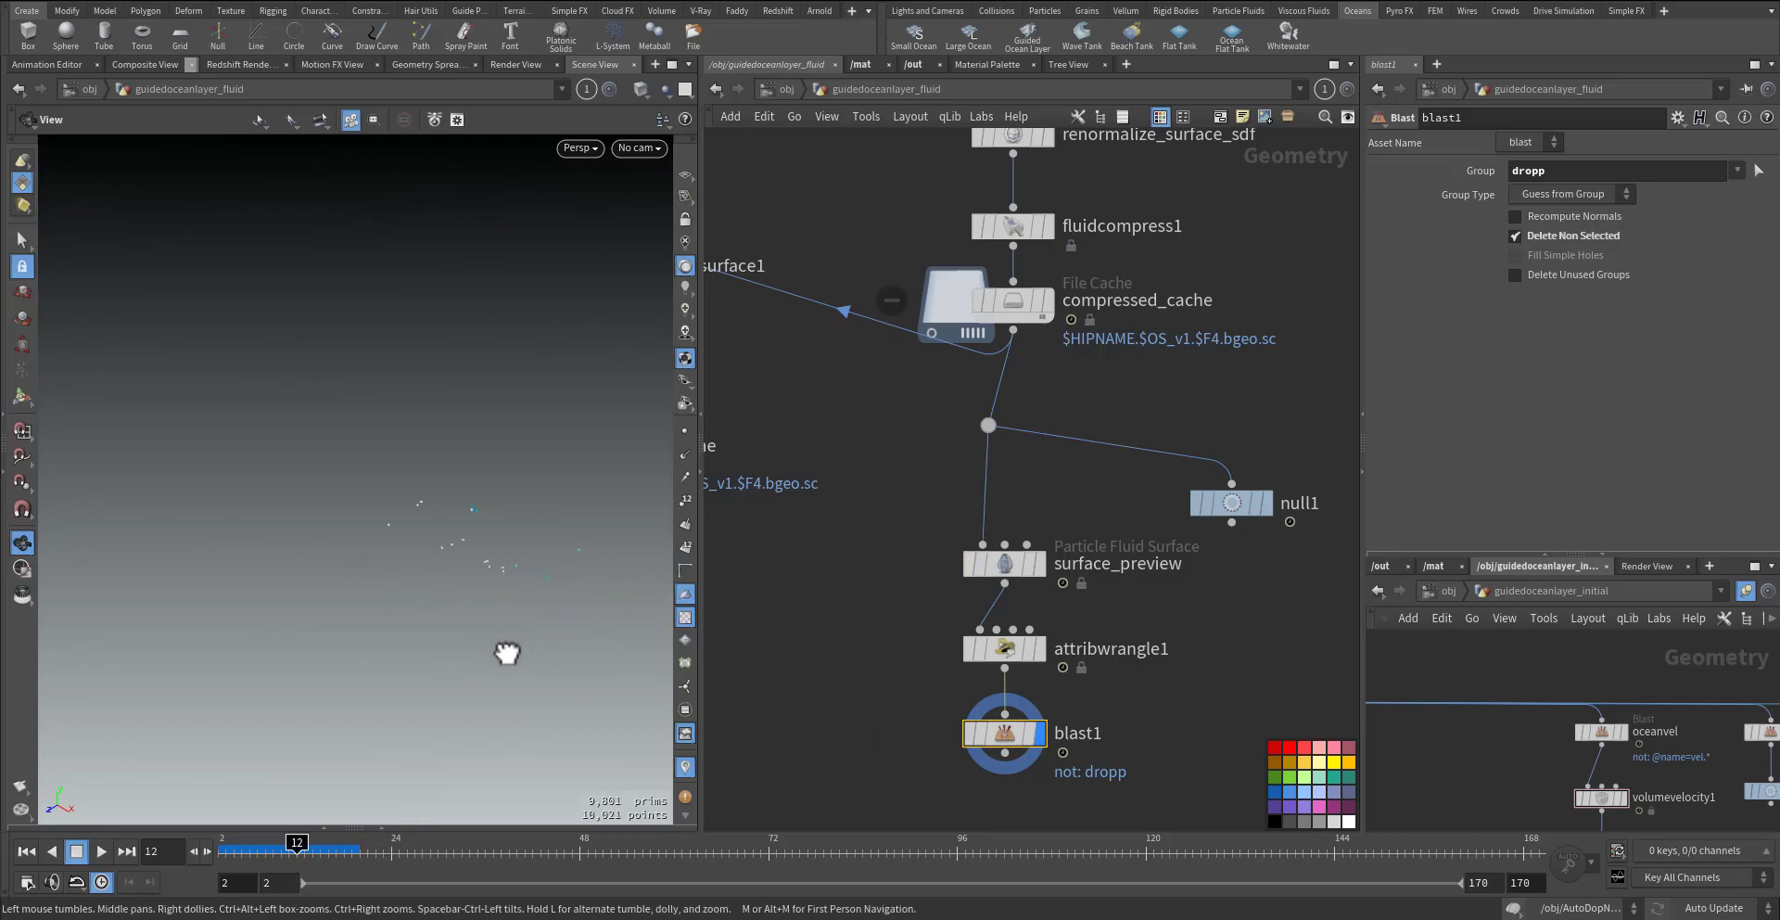
pyautogui.click(1551, 237)
pyautogui.click(1551, 237)
pyautogui.click(1515, 236)
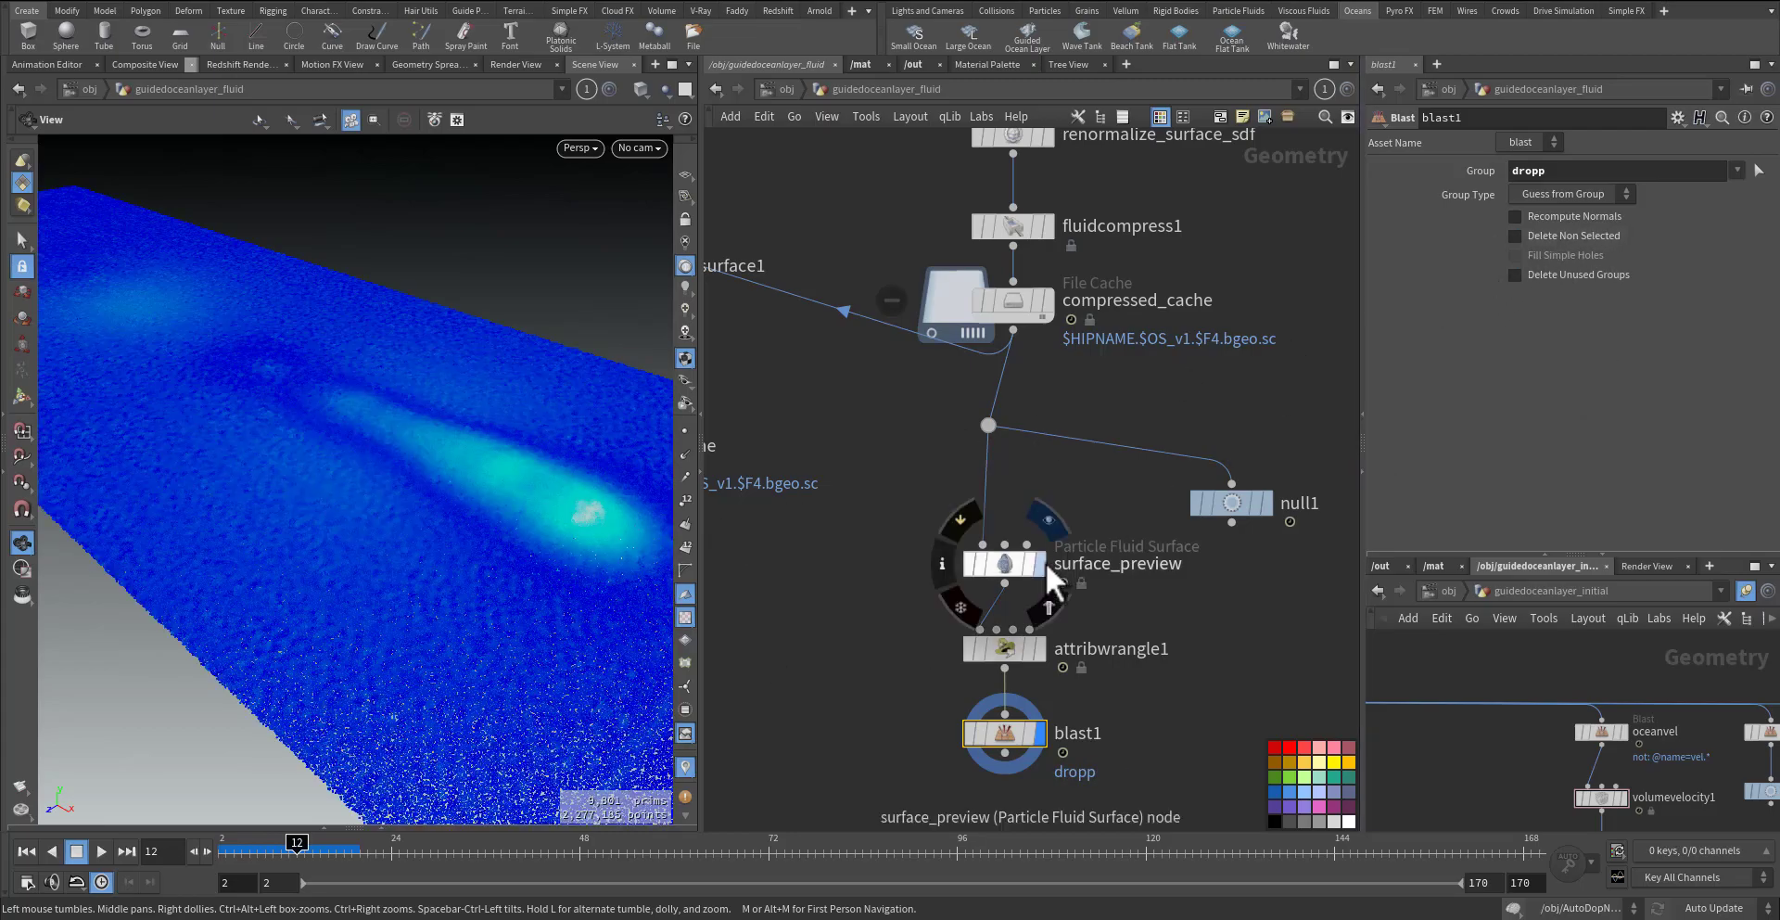
# - Display the surface_preview node's particles and open its surfacing settings
pyautogui.click(1039, 564)
pyautogui.click(1013, 564)
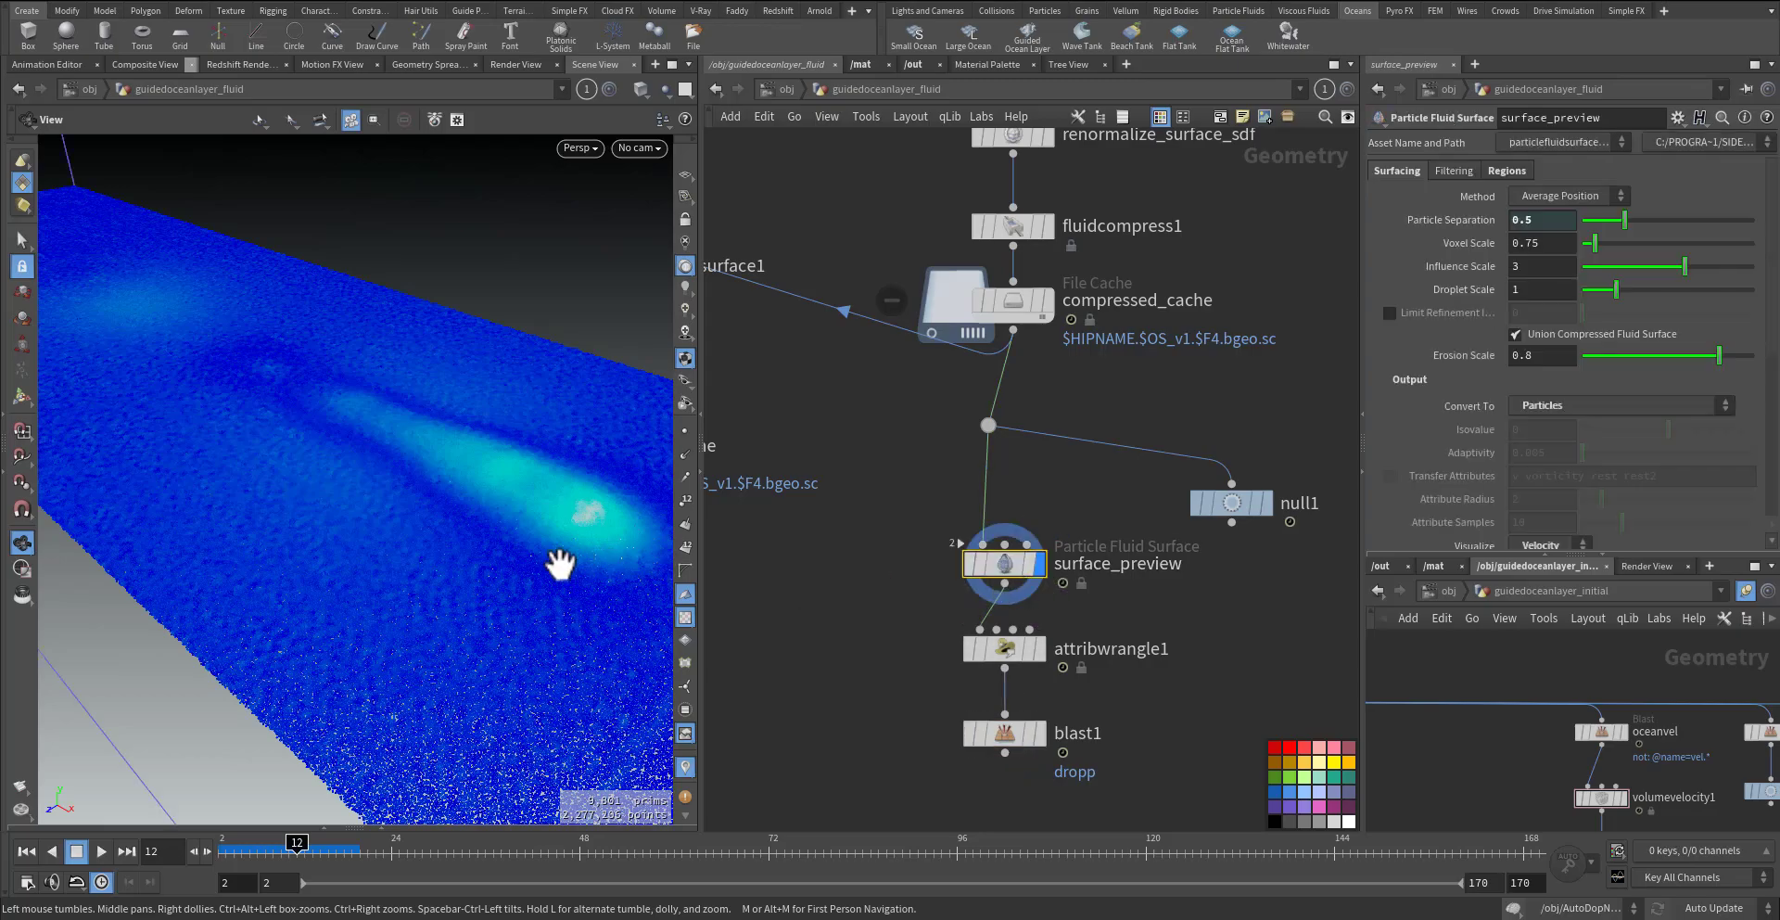
# - Go to frame 48 and compare the splash between blast1's output without droplets and surface_preview's full particles
pyautogui.click(577, 852)
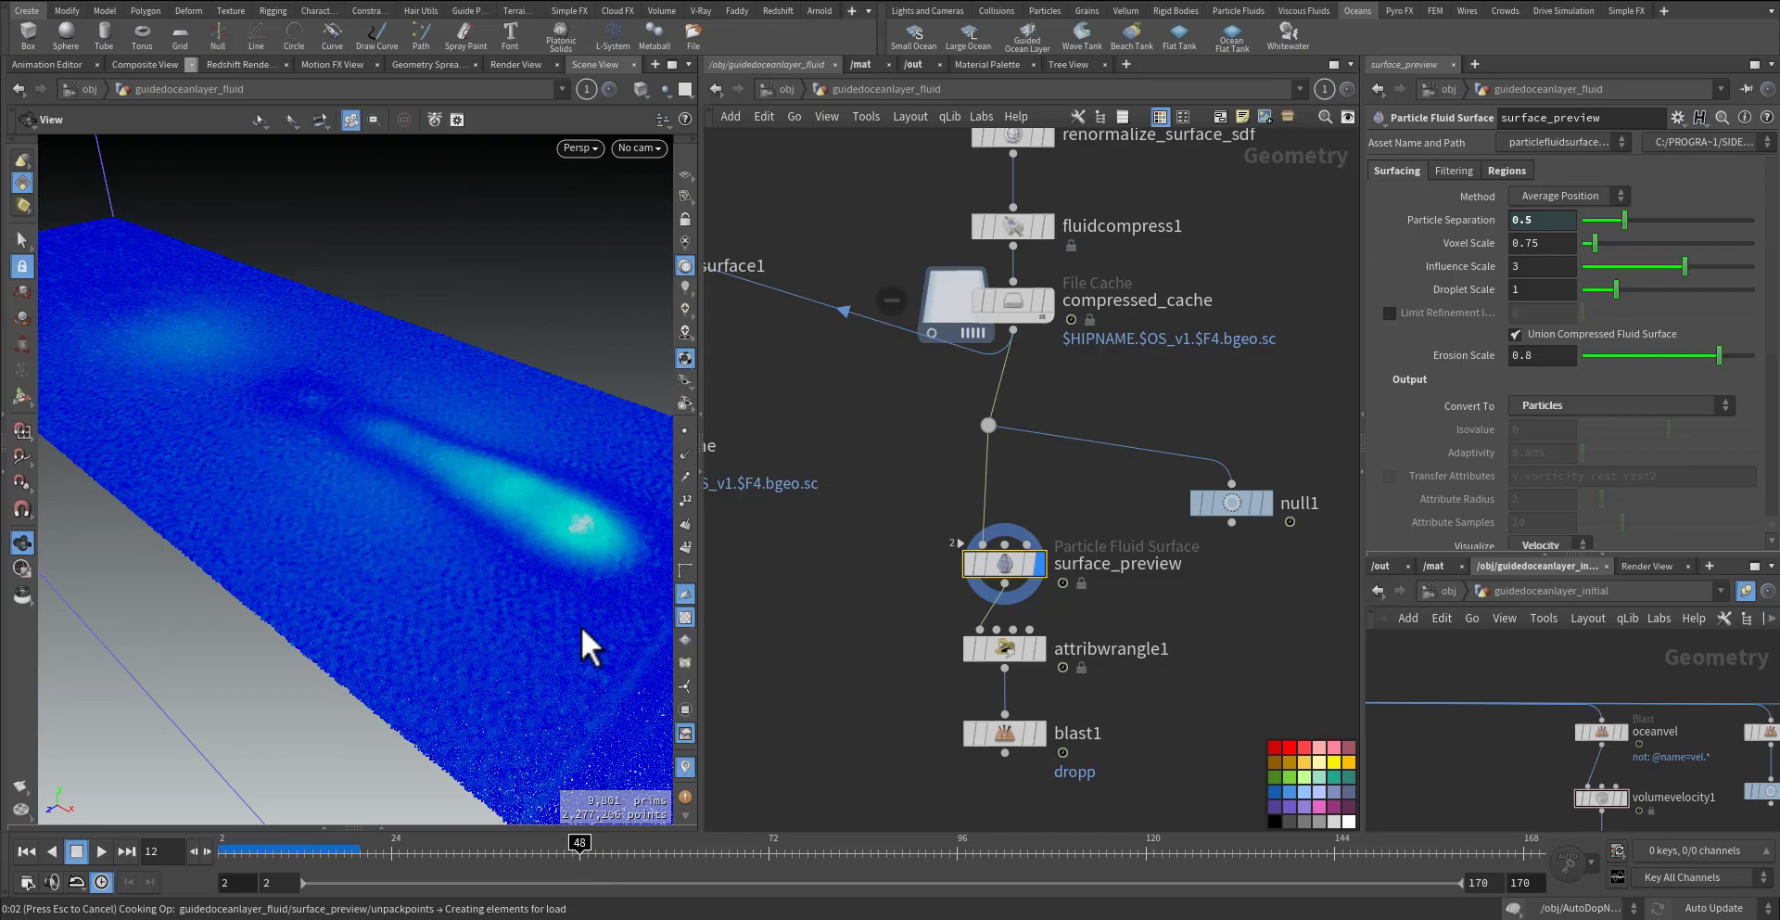
pyautogui.moveTo(509, 617); pyautogui.dragTo(468, 405)
pyautogui.moveTo(1047, 739)
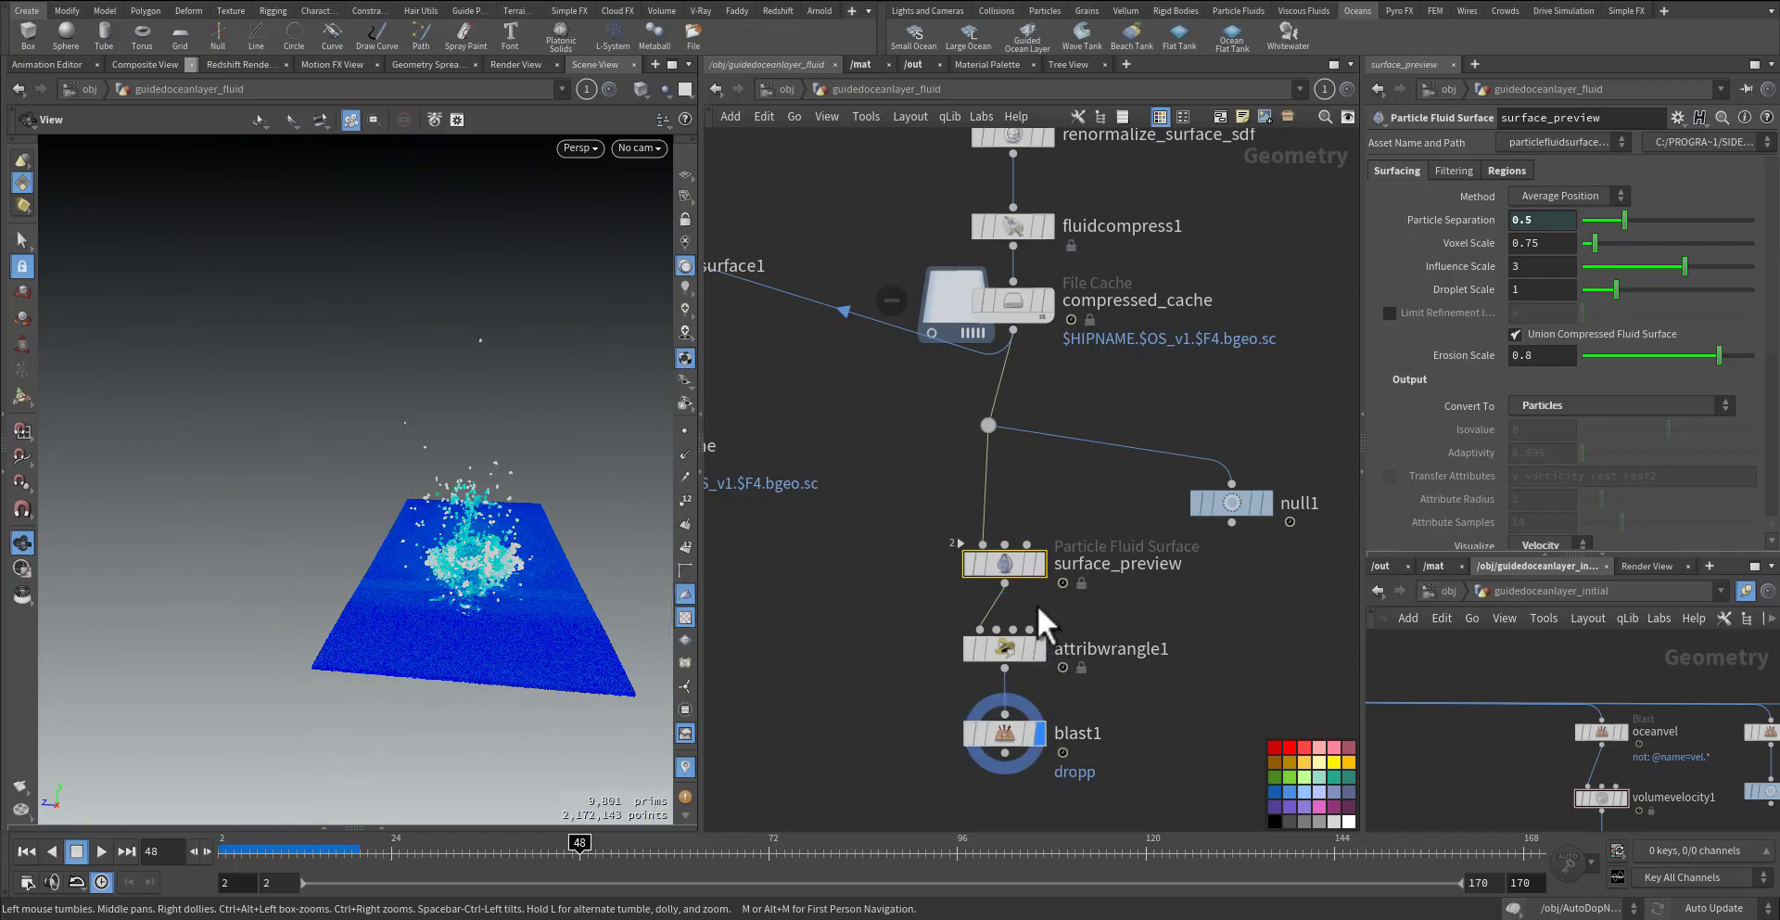
pyautogui.moveTo(1044, 573)
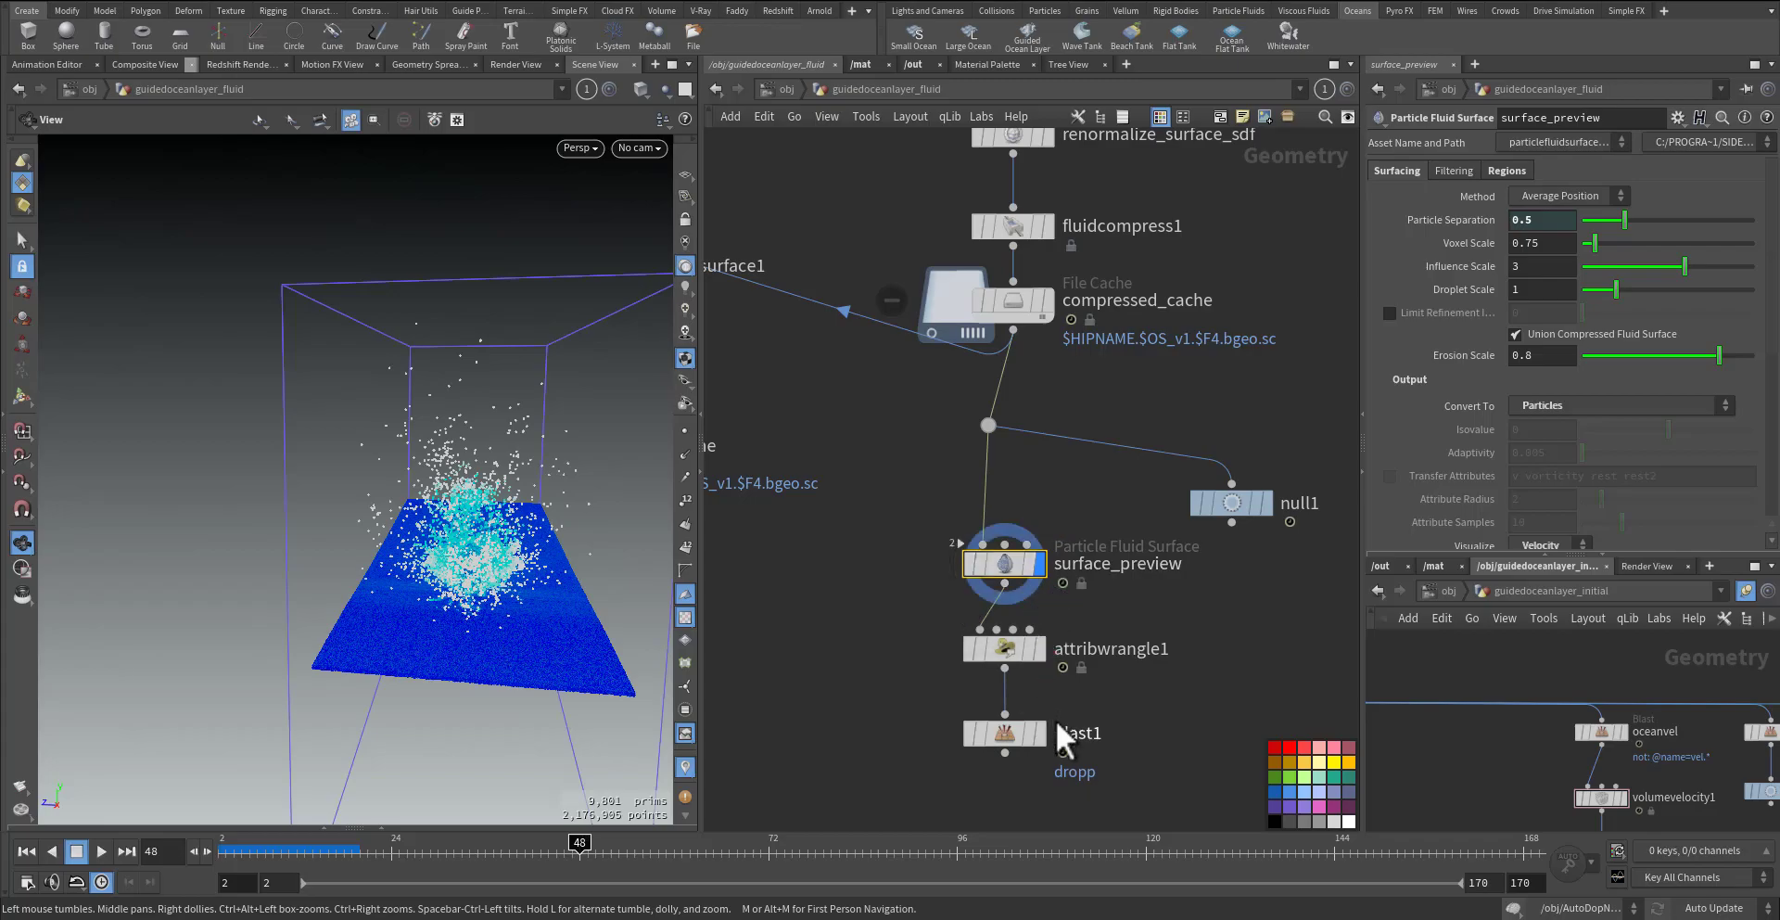
# - Isolate the dropp particles at frame 48 with blast1's Delete Non Selected option and inspect them alongside attribwrangle1's expression
pyautogui.click(1009, 729)
pyautogui.click(1543, 232)
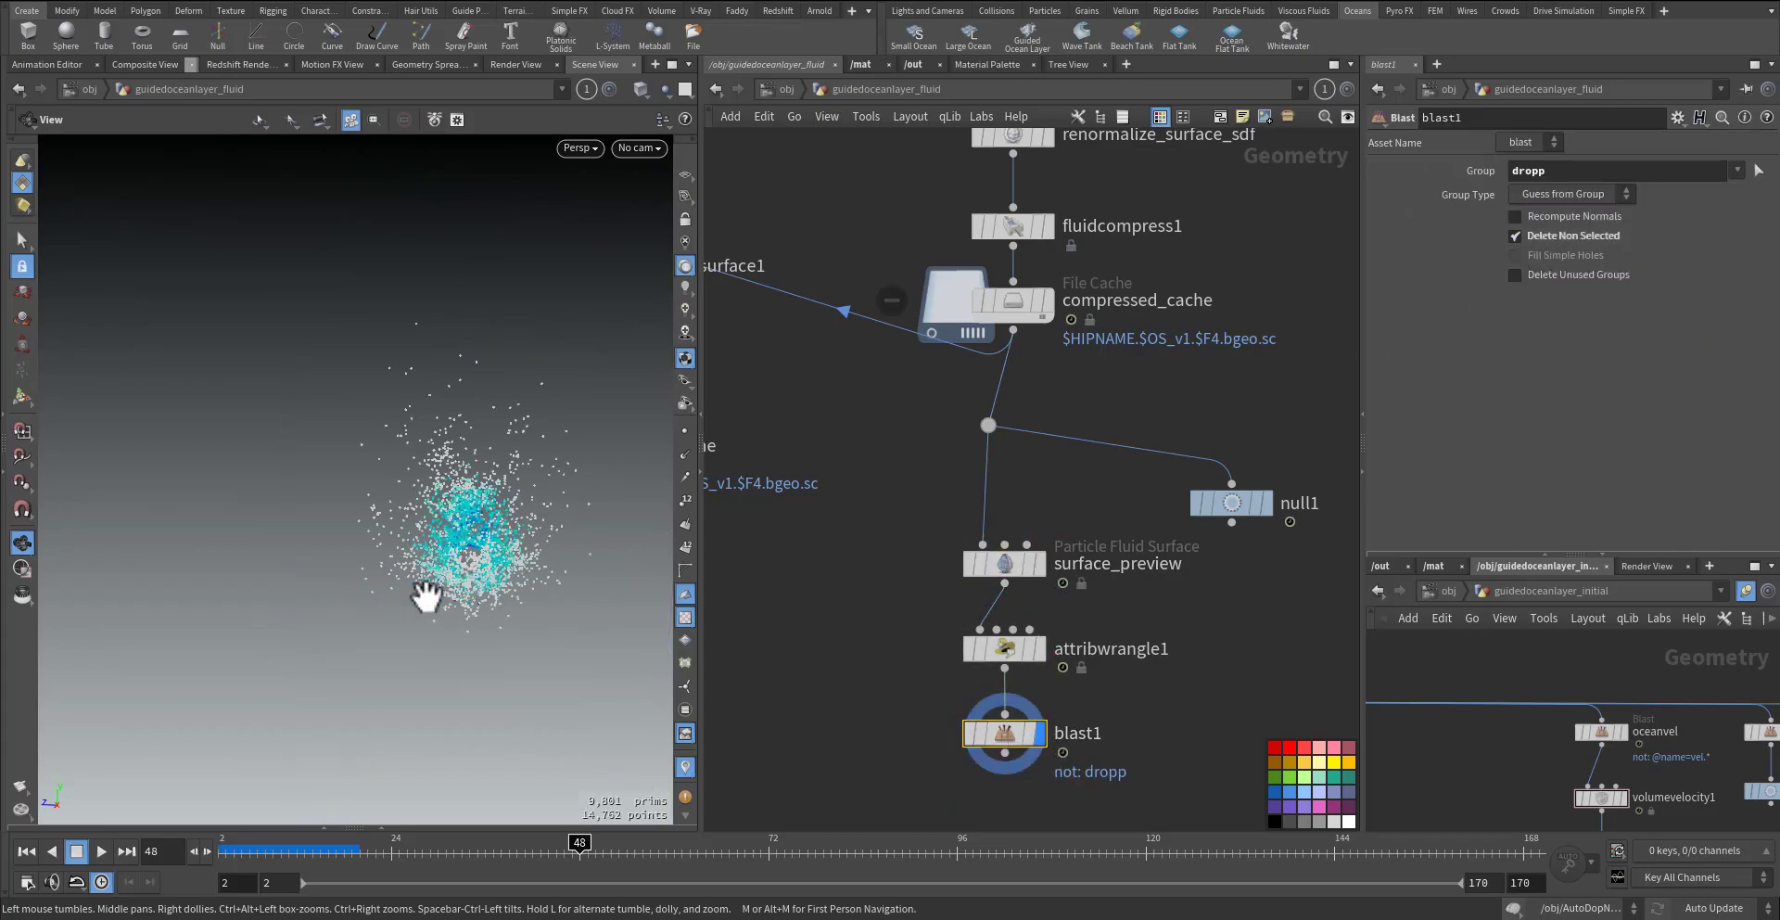
pyautogui.moveTo(445, 584)
pyautogui.mouseDown()
pyautogui.moveTo(854, 568)
pyautogui.moveTo(231, 581)
pyautogui.moveTo(509, 548)
pyautogui.moveTo(468, 514)
pyautogui.moveTo(436, 557)
pyautogui.moveTo(454, 556)
pyautogui.mouseUp()
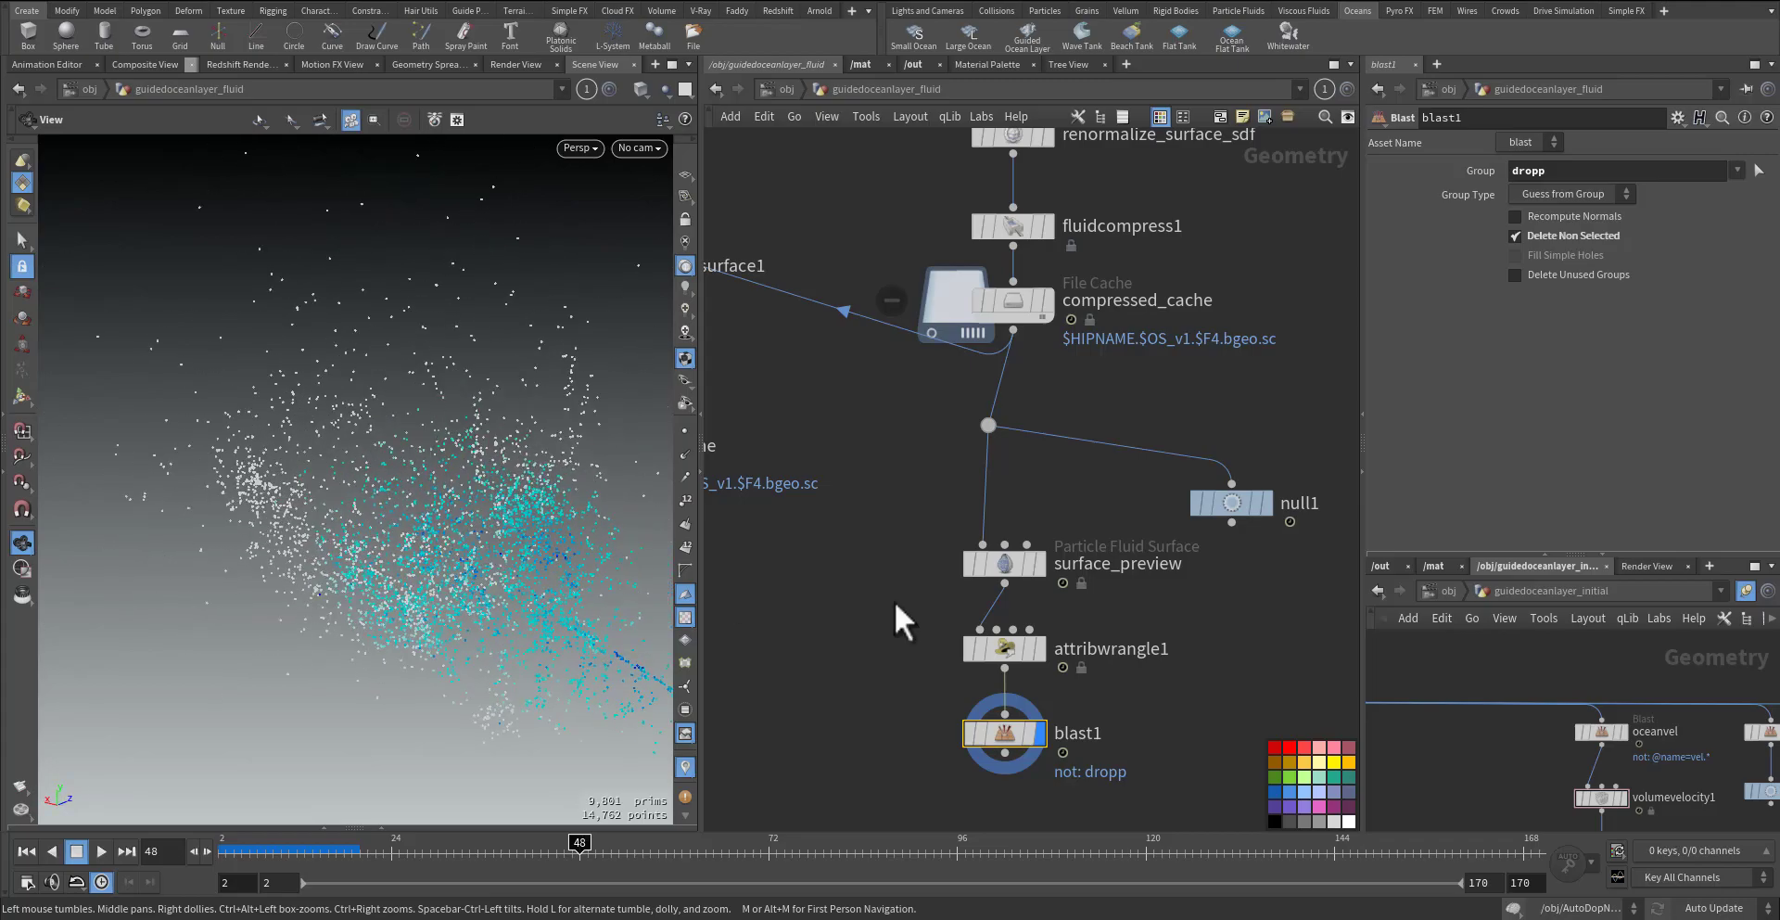
pyautogui.moveTo(894, 601); pyautogui.dragTo(978, 661)
pyautogui.moveTo(540, 569); pyautogui.dragTo(382, 491)
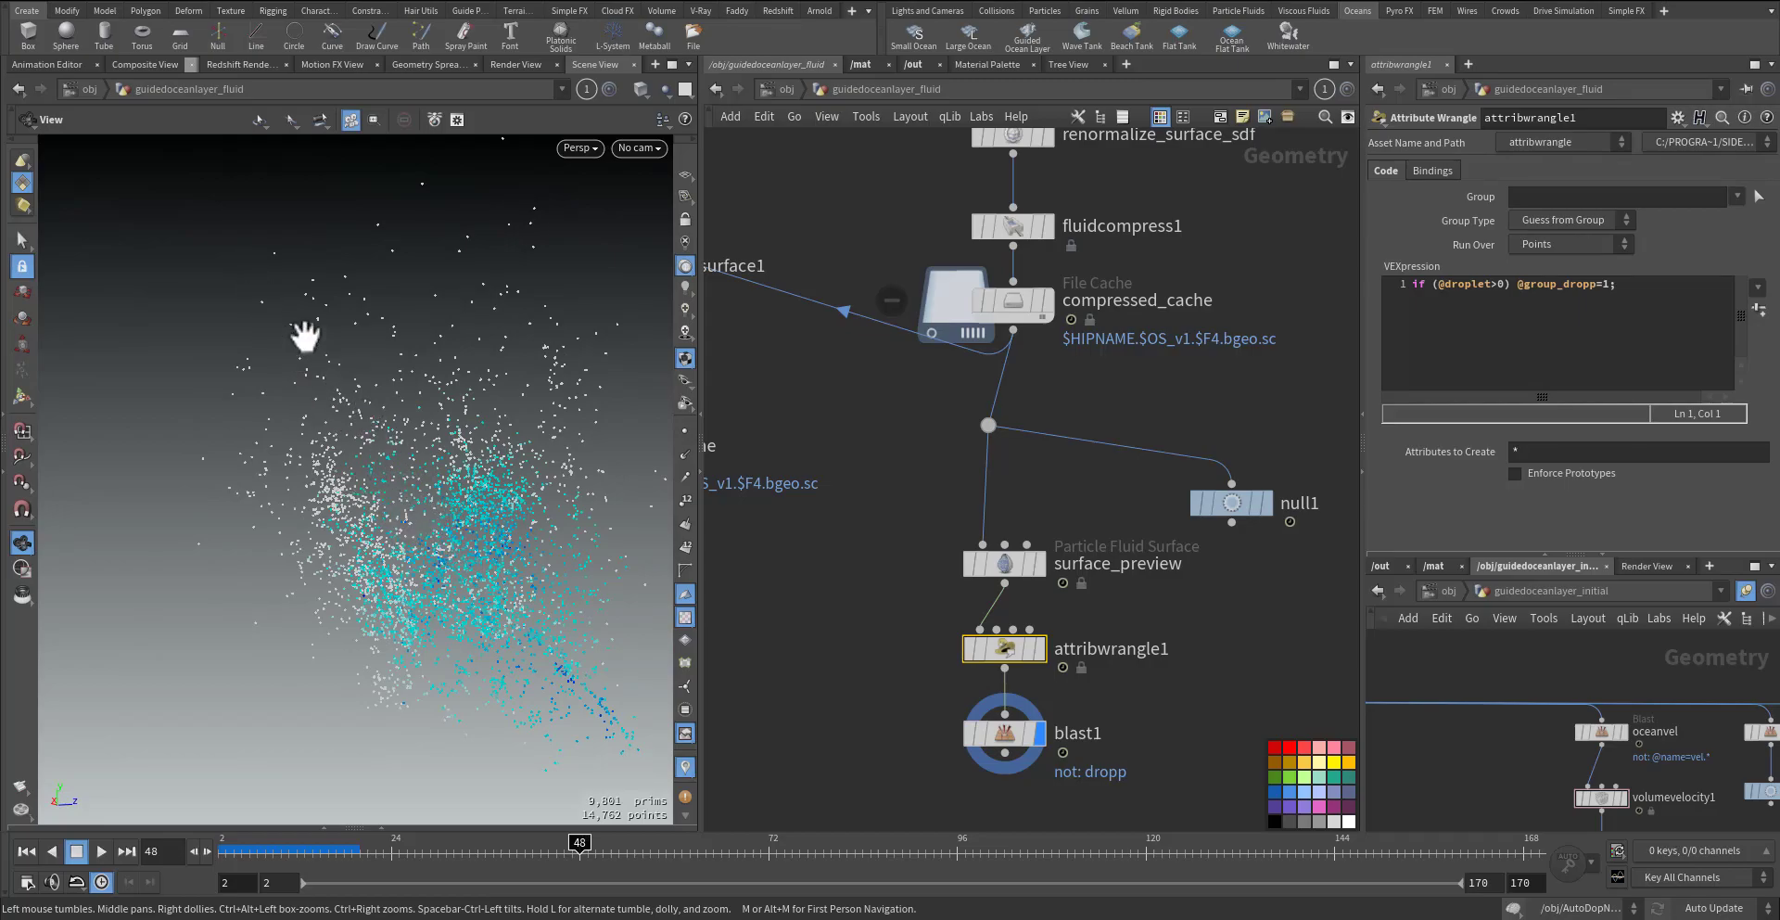
pyautogui.moveTo(315, 433); pyautogui.dragTo(501, 596)
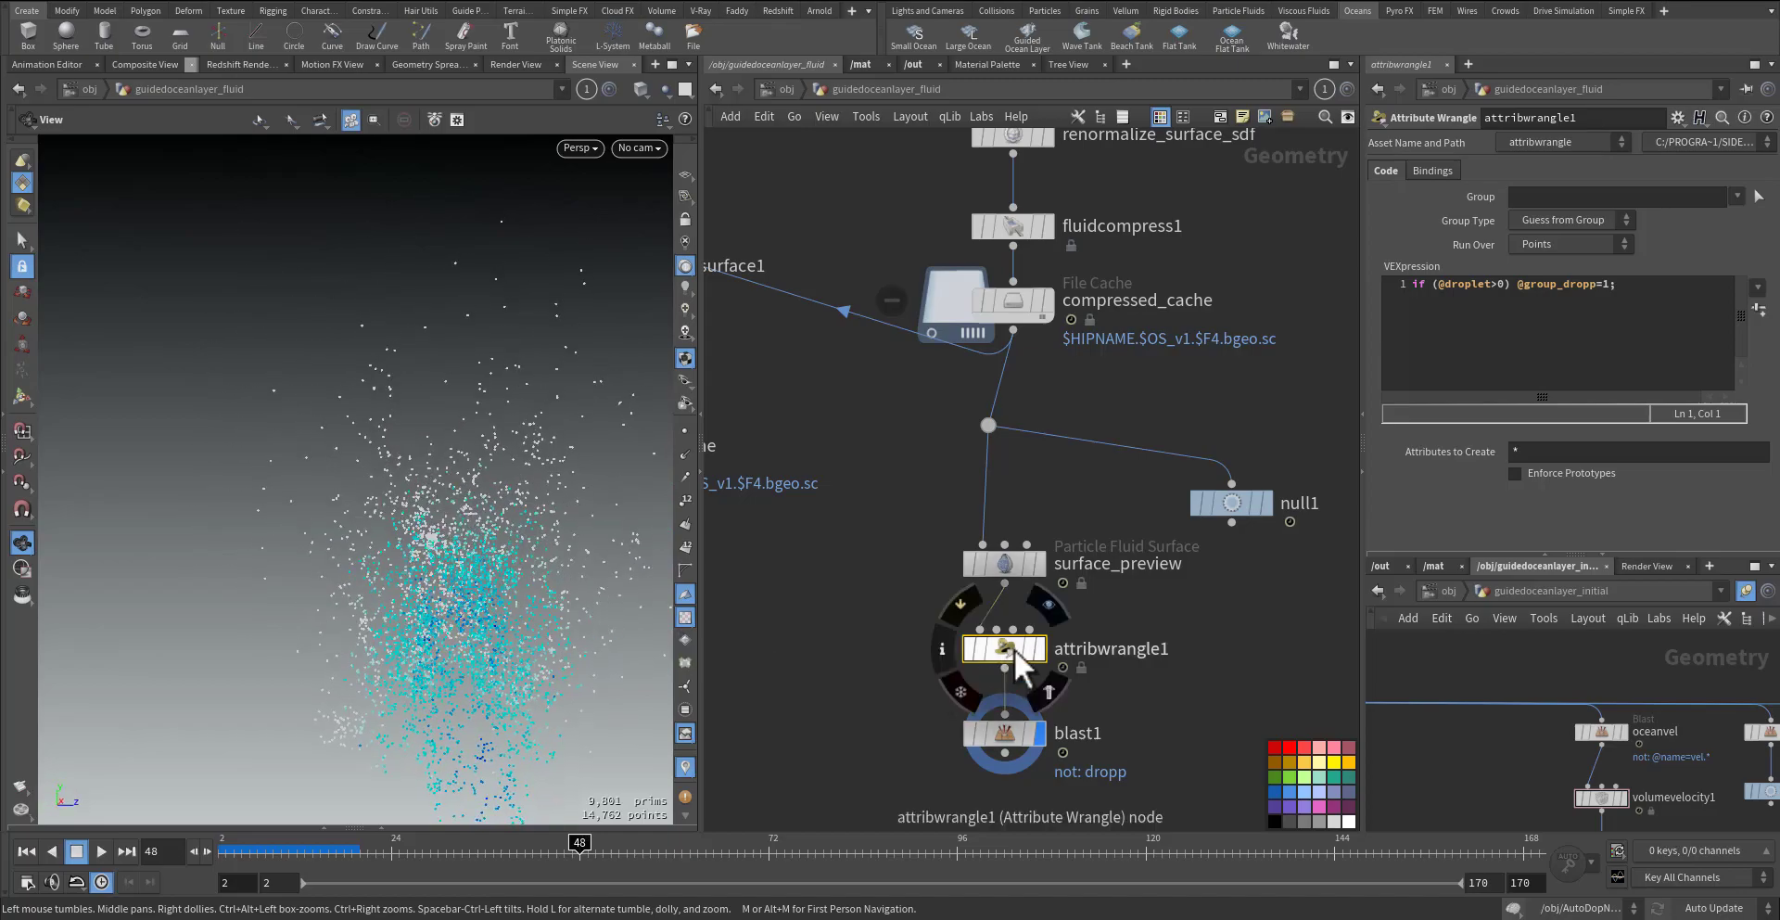
# - Display attribwrangle1's full particle output and view the splash at frames 61 and 83
pyautogui.click(1038, 649)
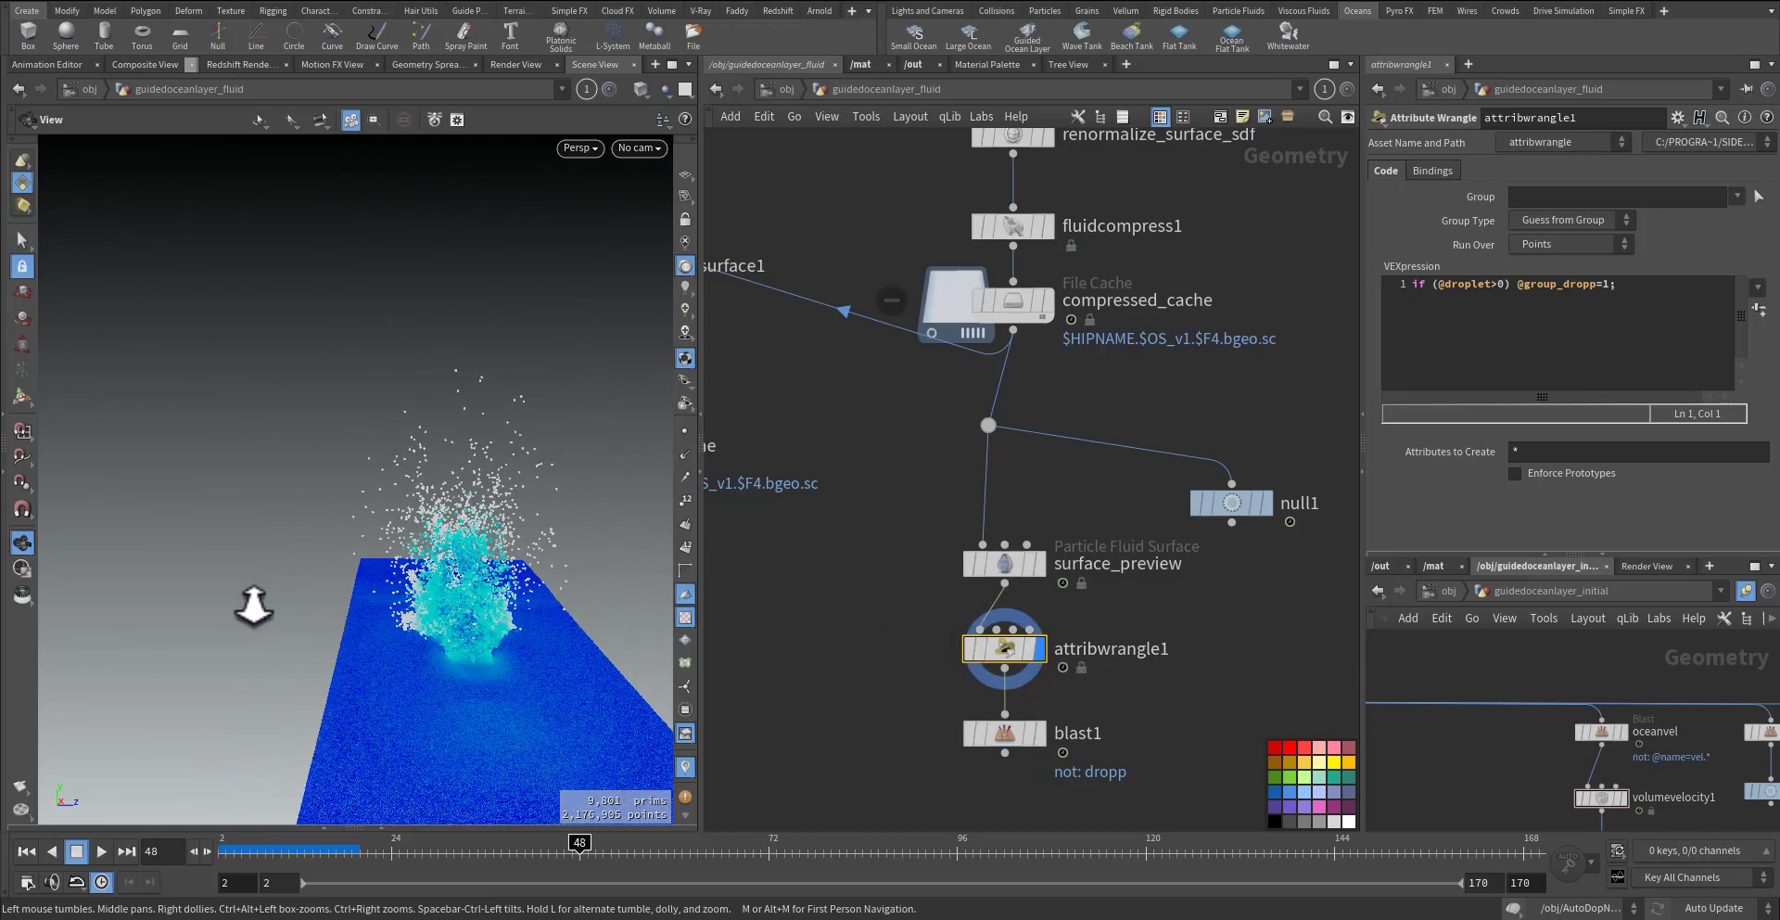
pyautogui.moveTo(253, 607); pyautogui.dragTo(481, 609)
pyautogui.click(684, 845)
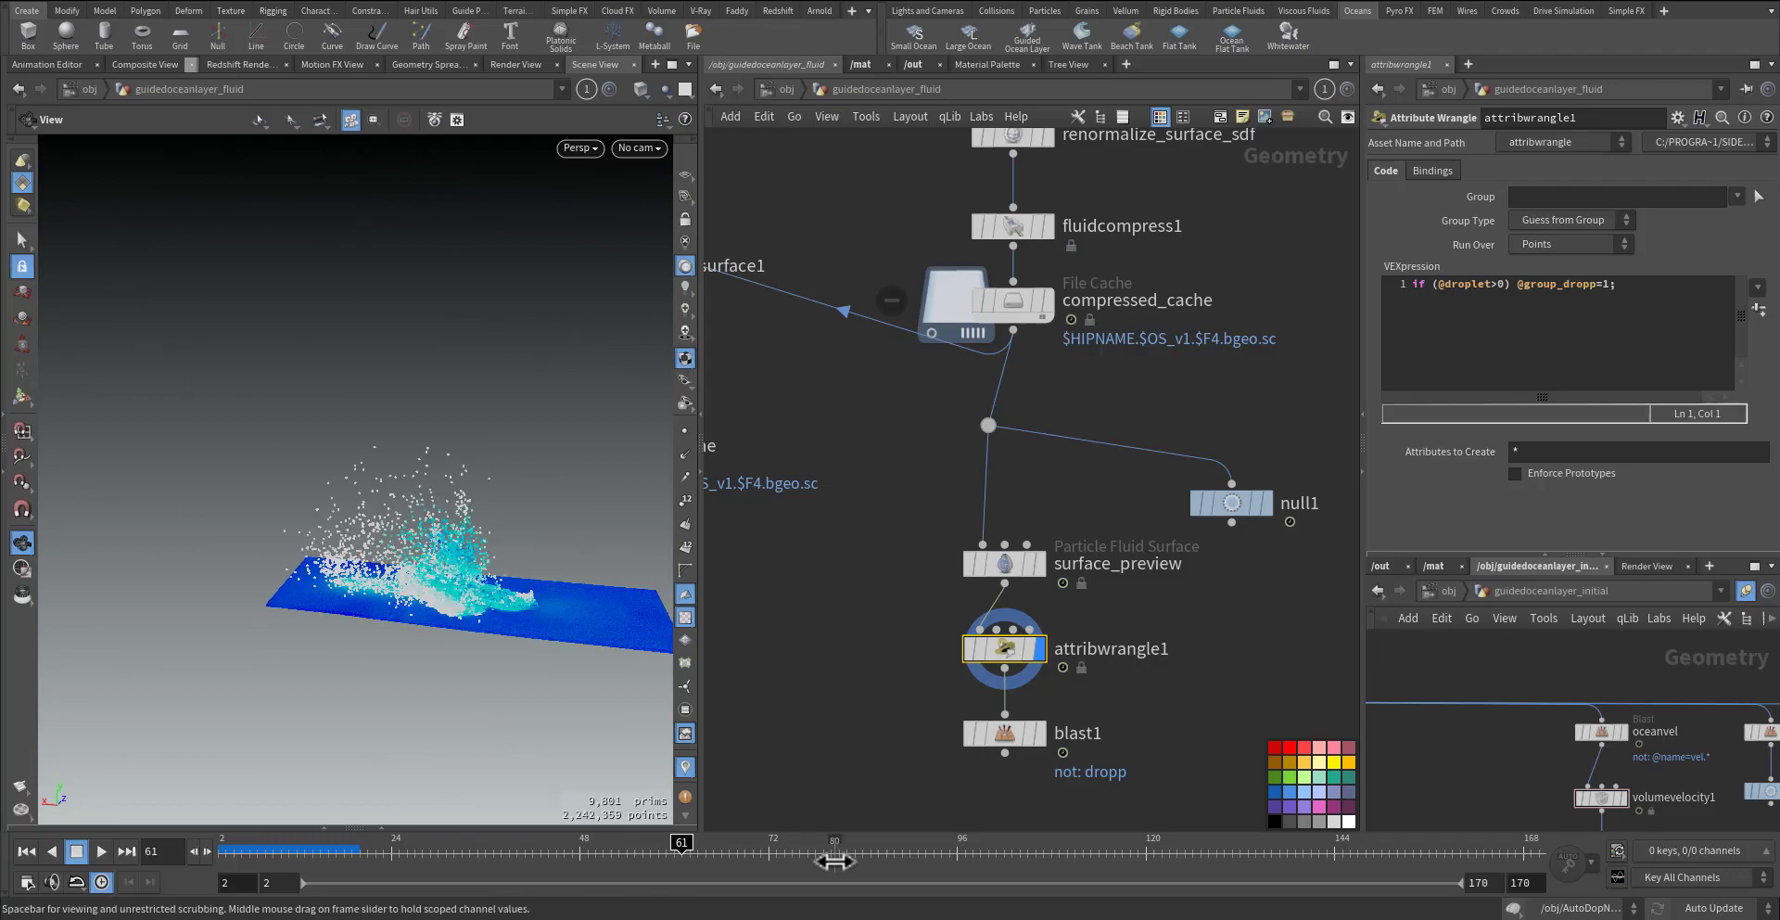
pyautogui.click(854, 853)
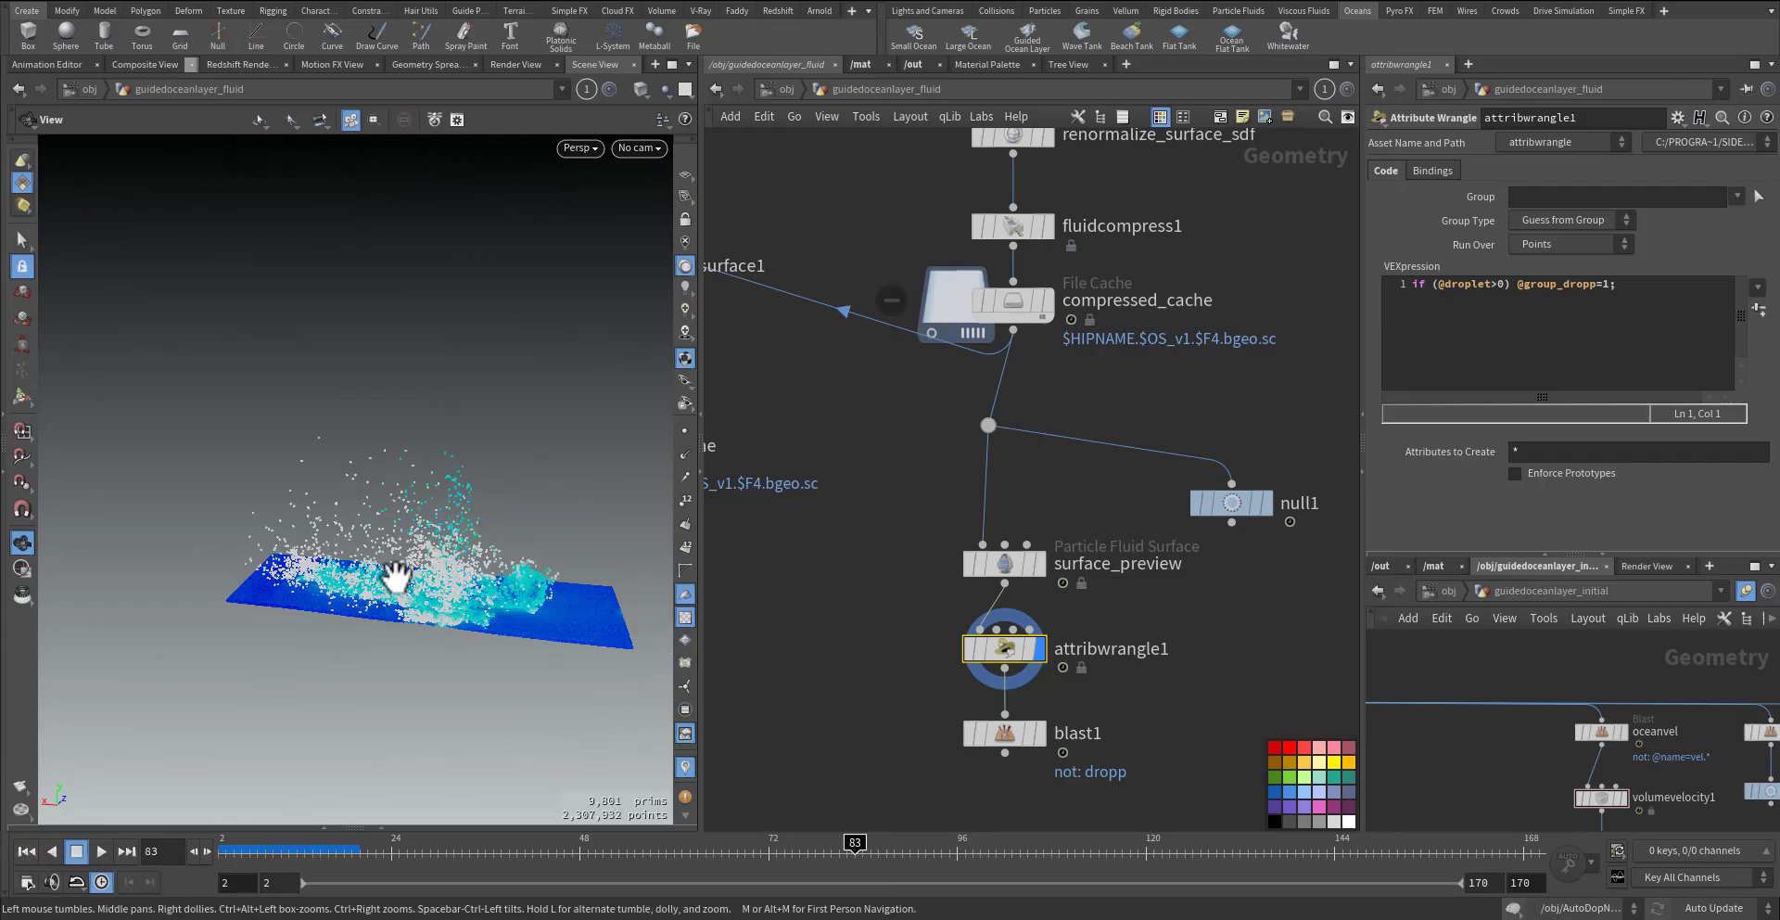
# - Examine the splash particles and the fluid layer's edges at frame 83 from several angles and distances
pyautogui.moveTo(396, 580); pyautogui.dragTo(399, 631)
pyautogui.moveTo(398, 631); pyautogui.dragTo(595, 553, button='right')
pyautogui.moveTo(519, 580); pyautogui.dragTo(669, 515)
pyautogui.moveTo(345, 471); pyautogui.dragTo(742, 415, button='right')
pyautogui.moveTo(471, 491); pyautogui.dragTo(315, 513, button='middle')
pyautogui.moveTo(315, 513); pyautogui.dragTo(417, 517, button='right')
pyautogui.moveTo(417, 517); pyautogui.dragTo(417, 483)
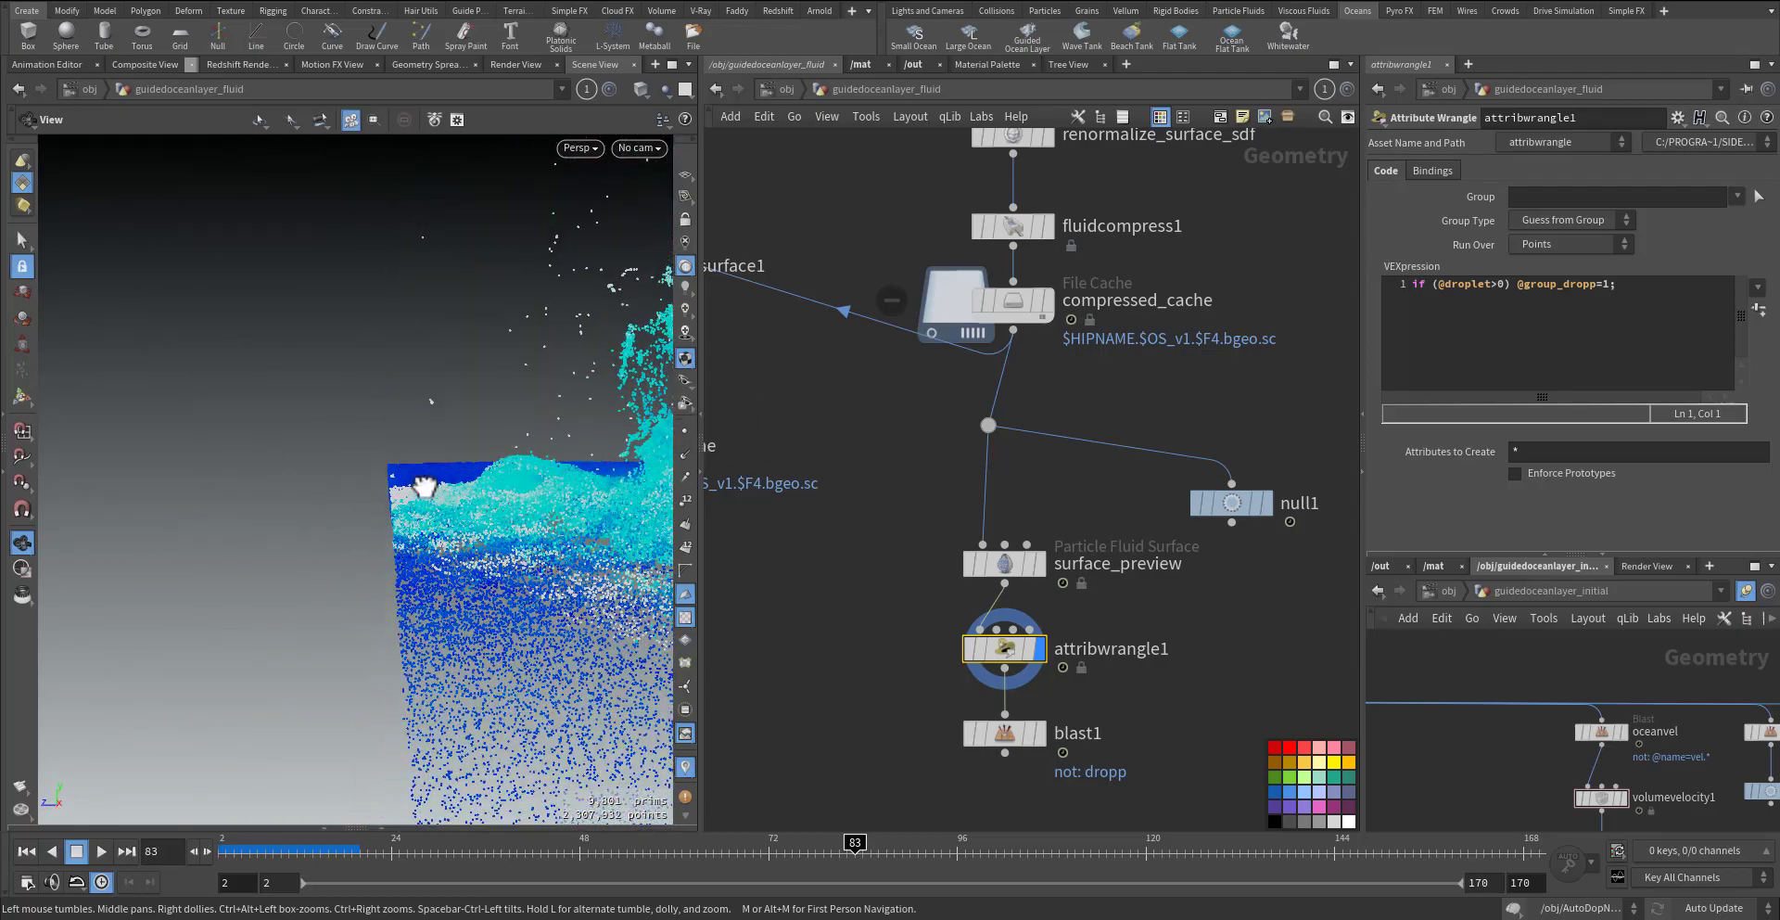
pyautogui.moveTo(282, 505); pyautogui.dragTo(550, 545)
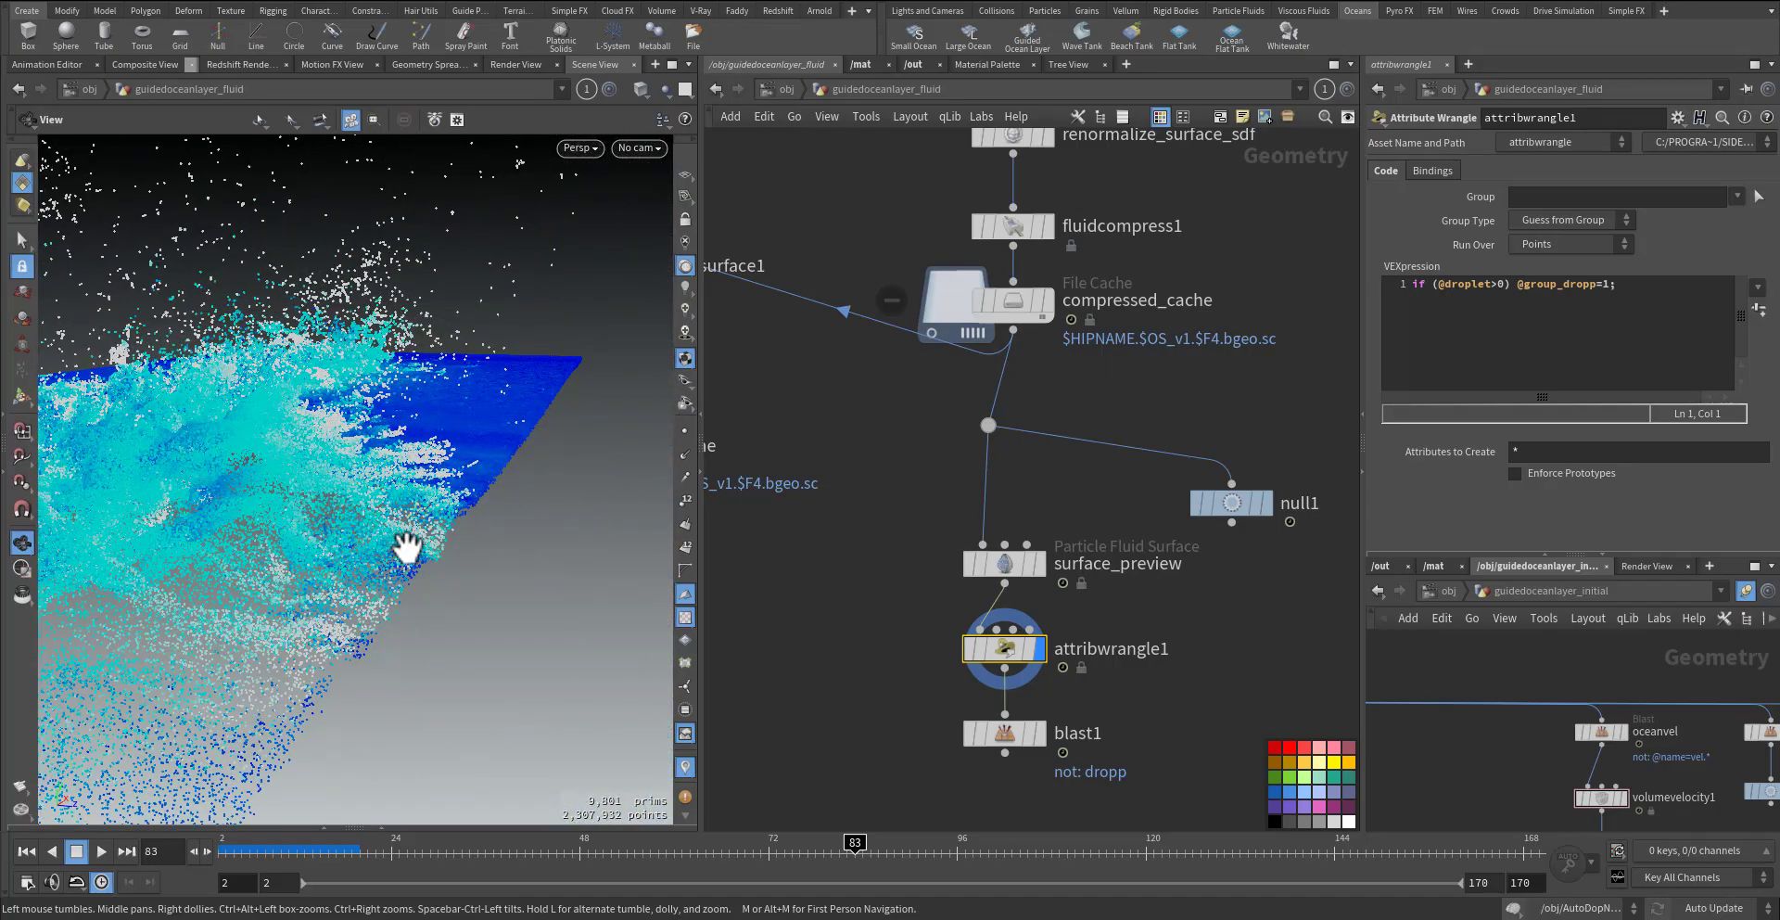
pyautogui.moveTo(421, 568); pyautogui.dragTo(360, 603)
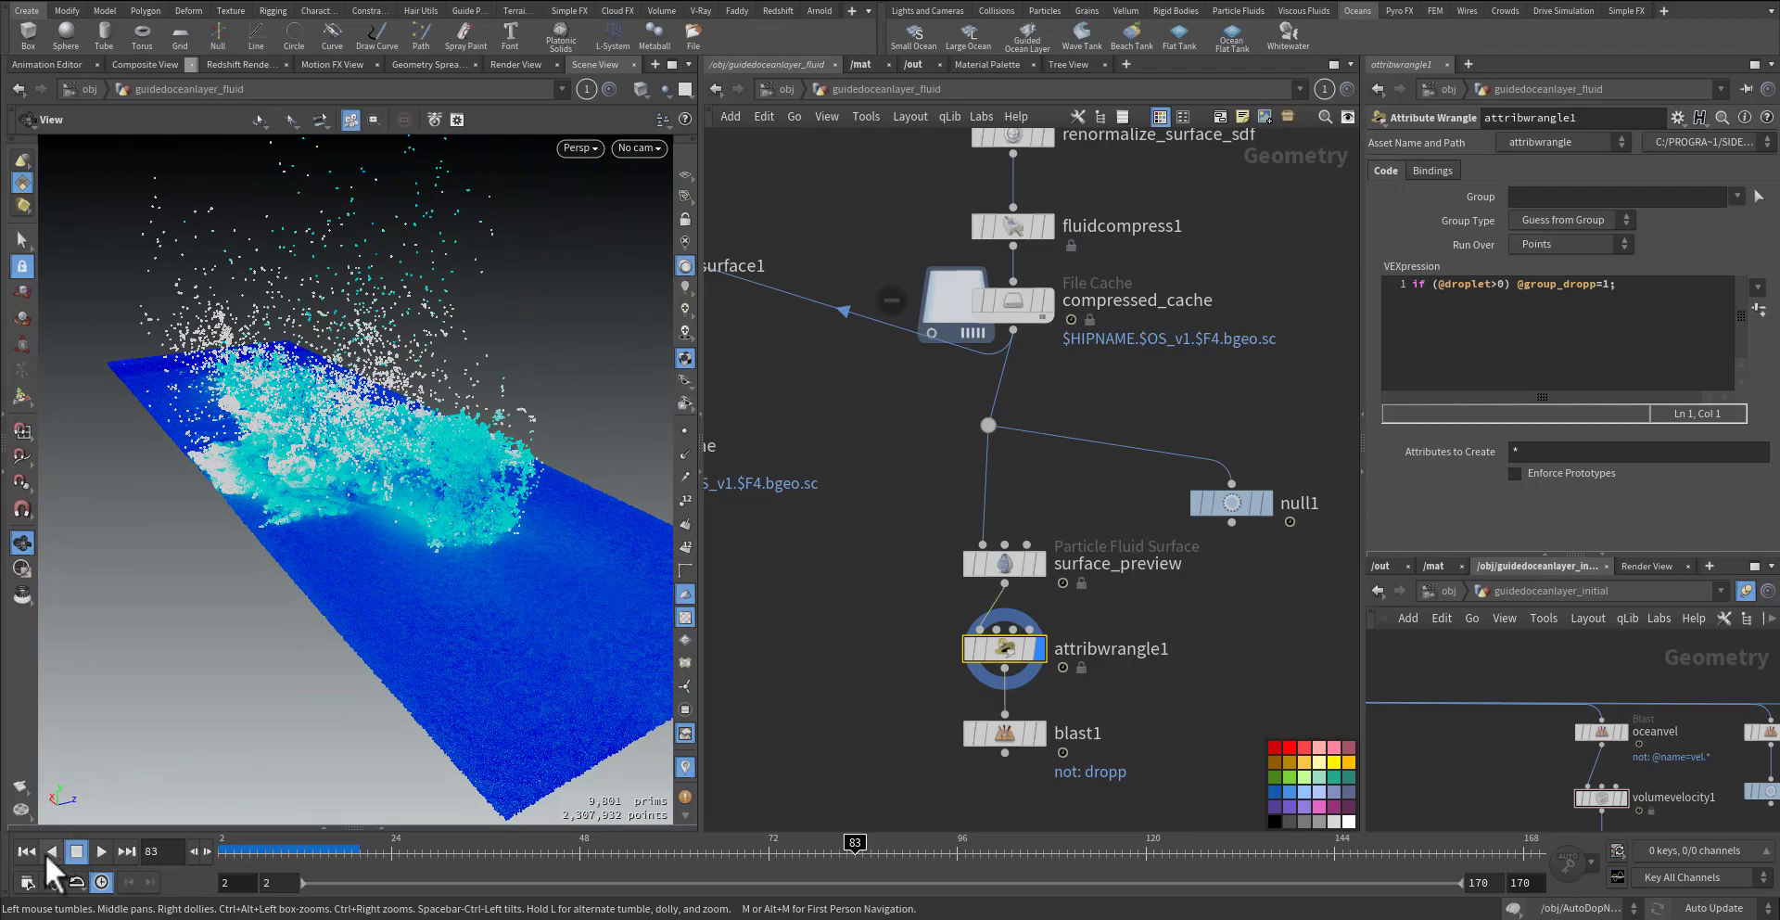
# - Return to frame 2 and examine particlefluidsurface1's filtering and region settings, including bounding box and flattening, and its link to compressed_cache
pyautogui.hotkey('ctrl', 'Up')
pyautogui.moveTo(792, 382); pyautogui.dragTo(965, 443, button='middle')
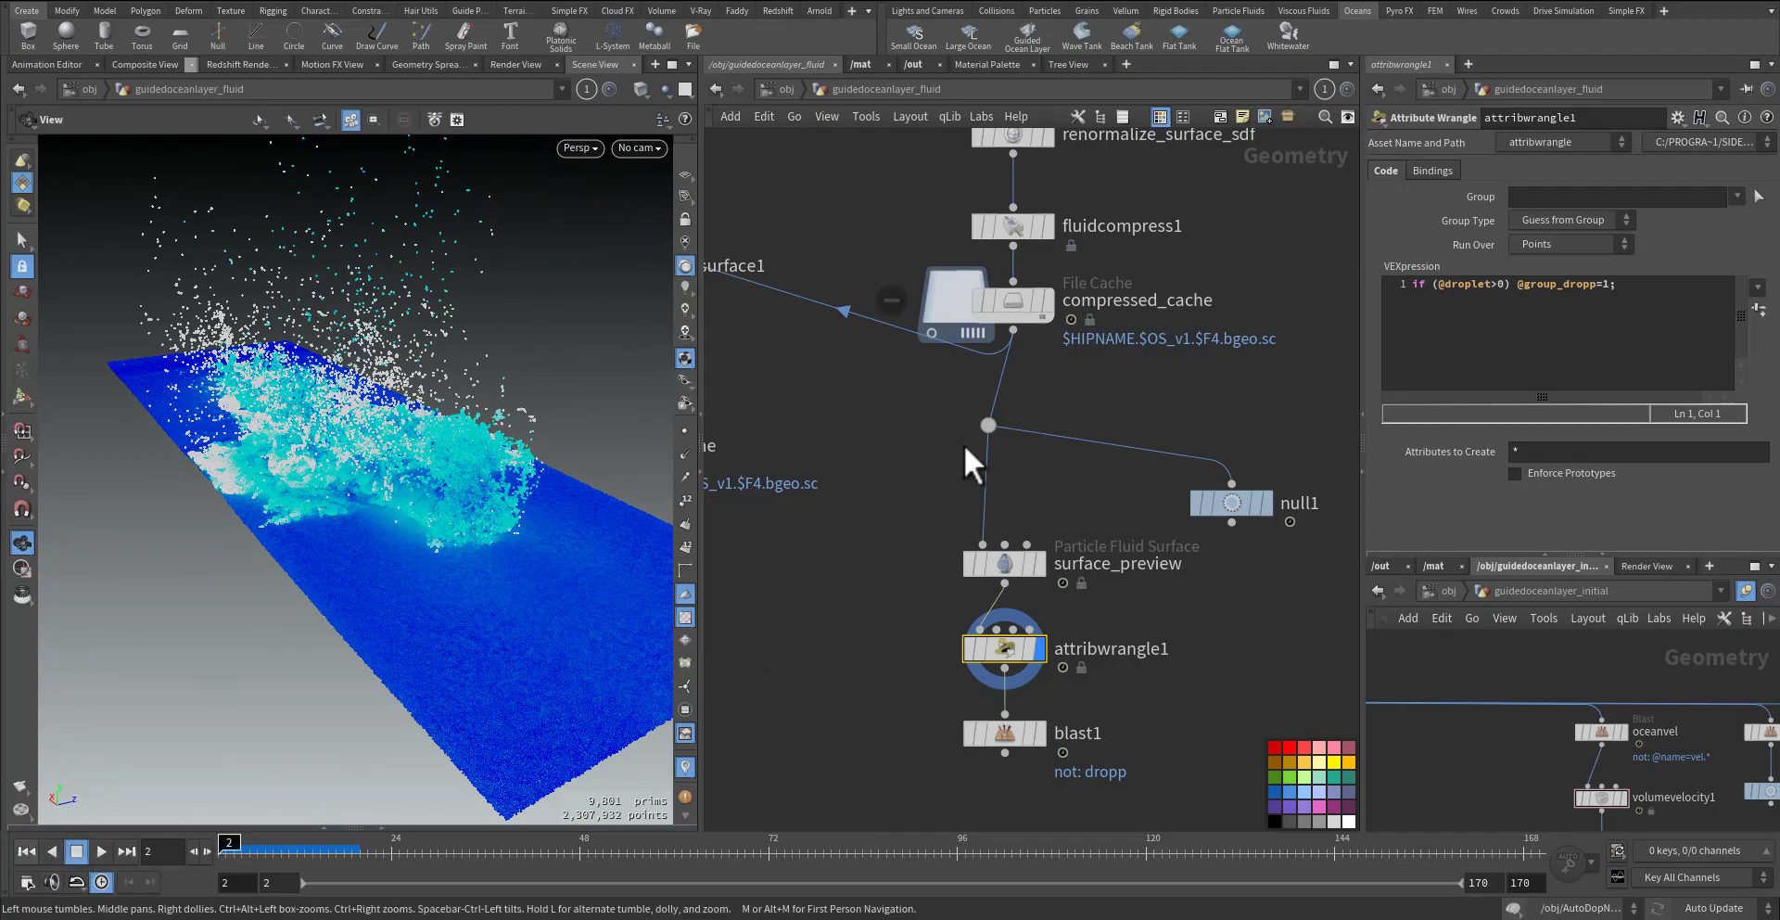
pyautogui.moveTo(793, 364); pyautogui.dragTo(1022, 462, button='middle')
pyautogui.moveTo(804, 372); pyautogui.dragTo(981, 441)
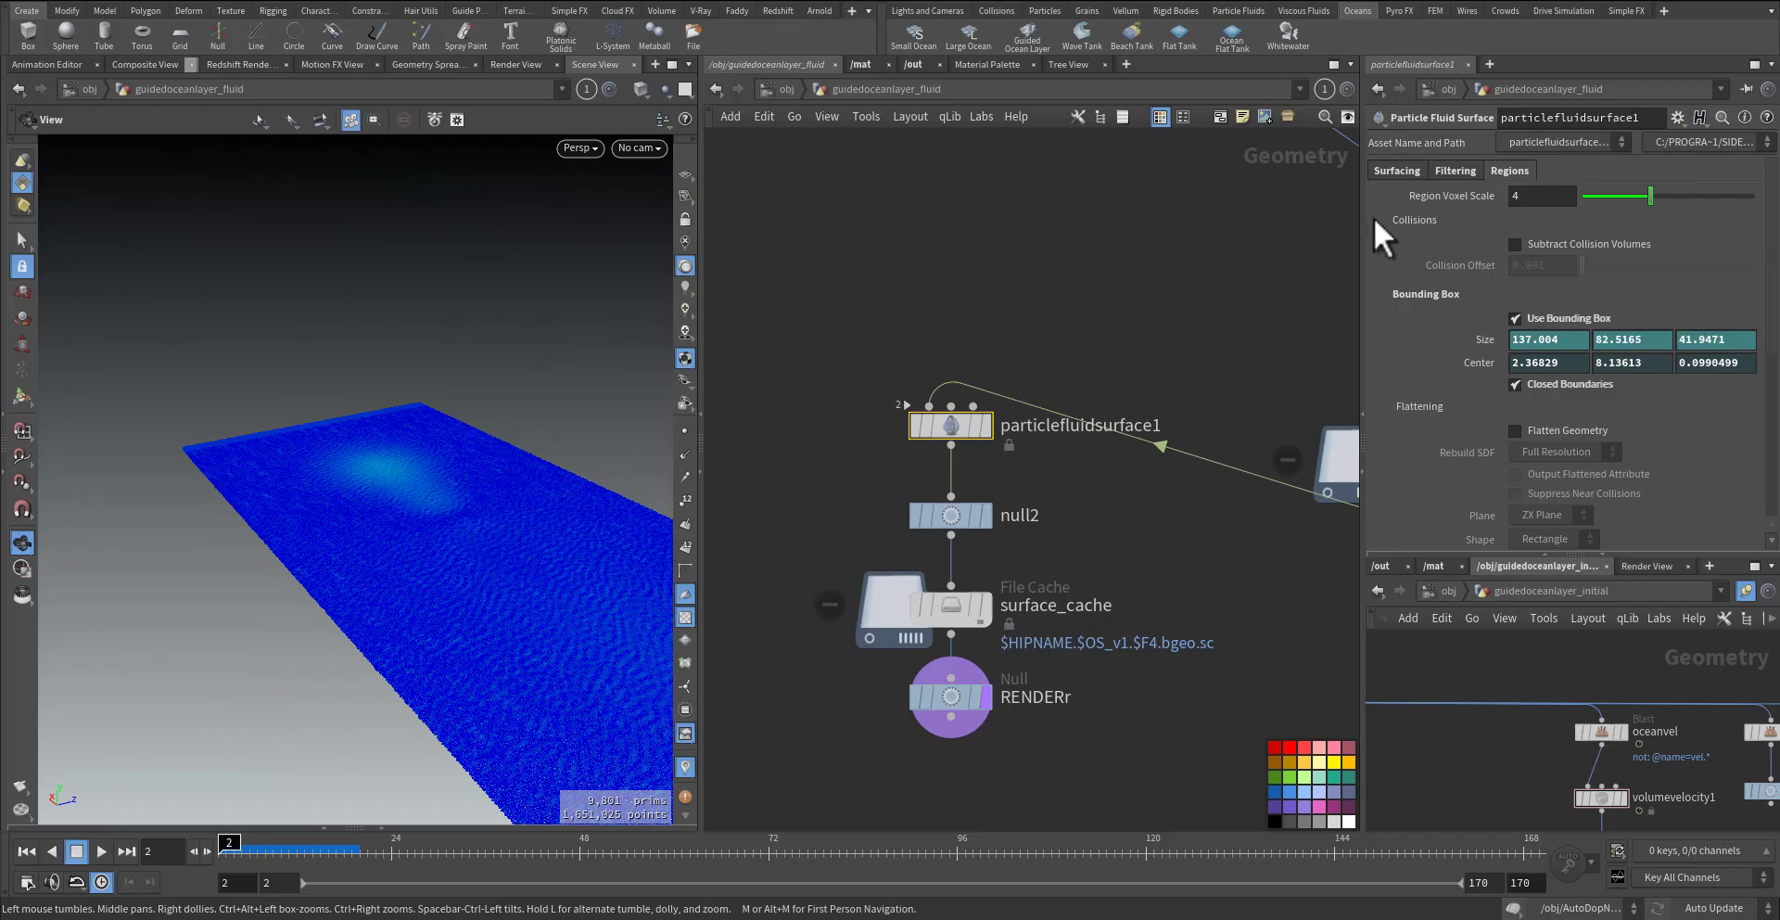
pyautogui.click(1439, 171)
pyautogui.click(1502, 171)
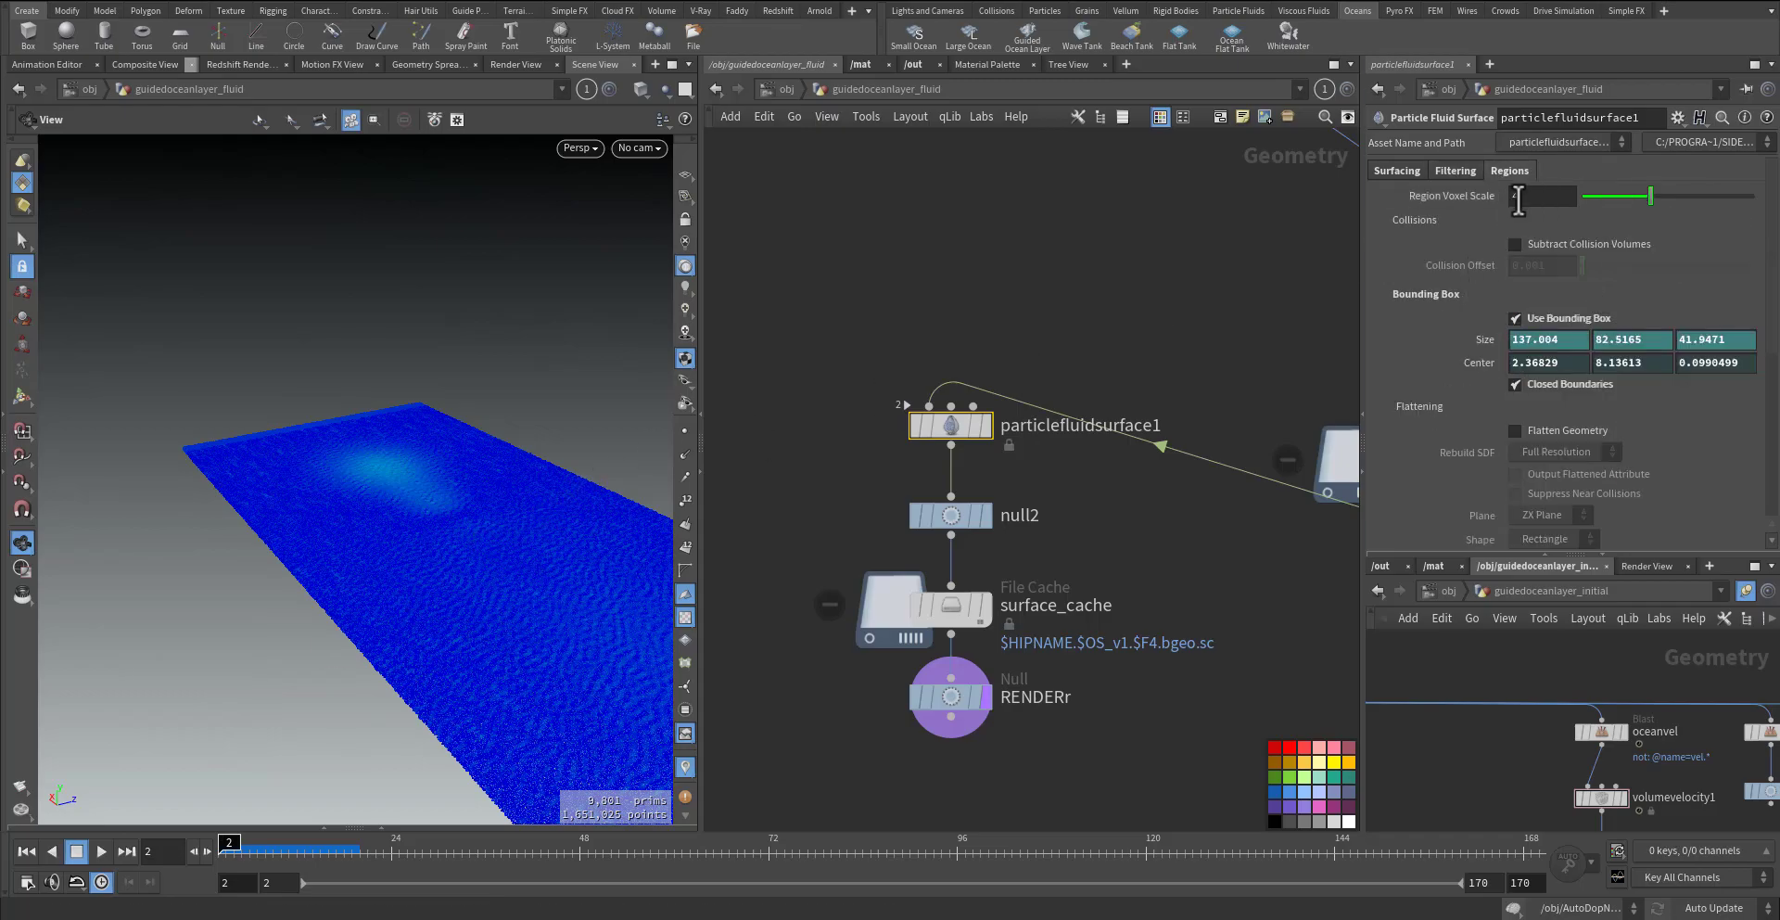
pyautogui.scroll(-6, 1417, 445)
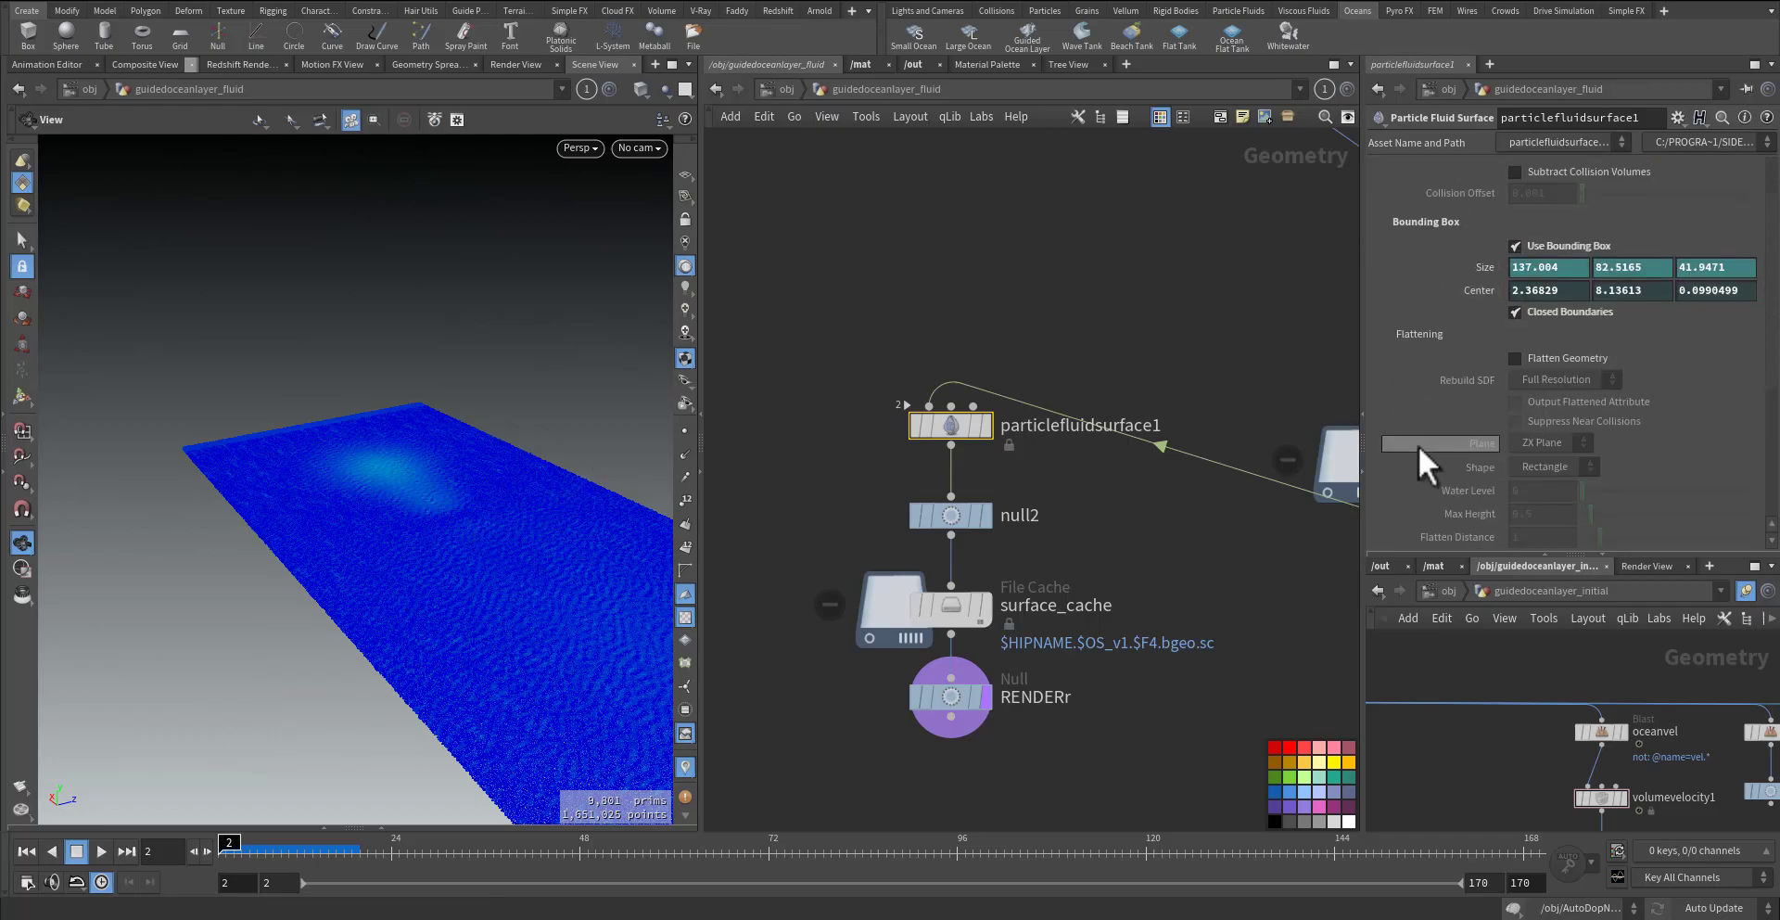
pyautogui.scroll(-1, 1443, 464)
pyautogui.moveTo(1210, 357); pyautogui.dragTo(983, 283, button='middle')
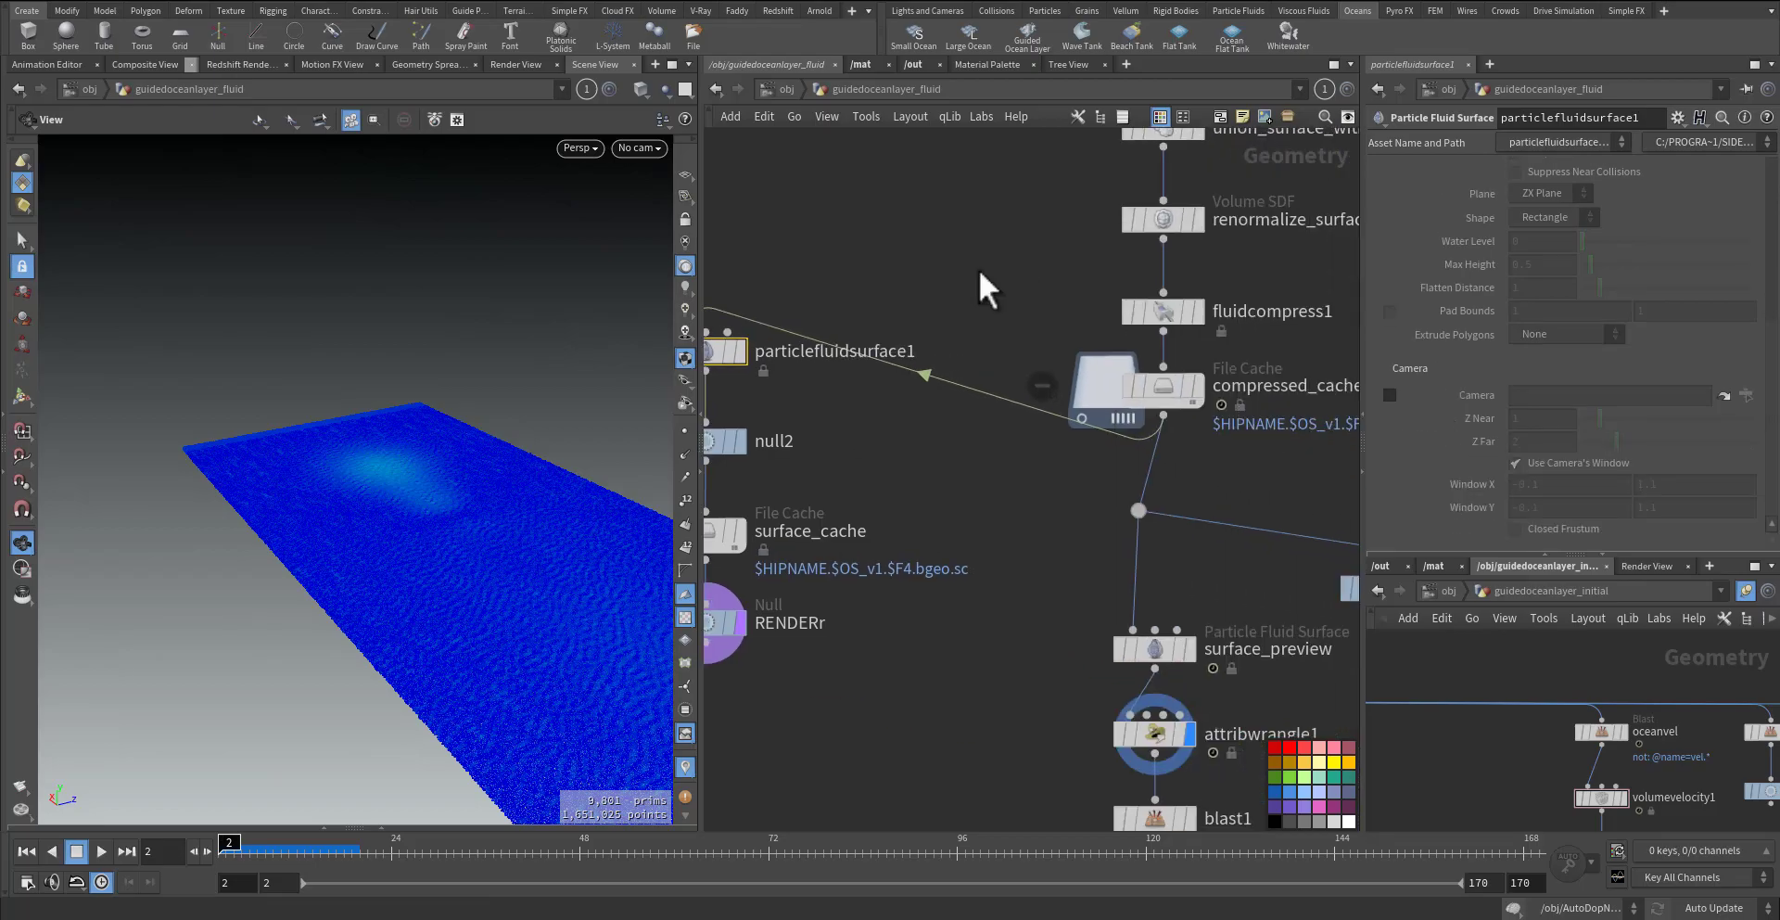
pyautogui.moveTo(944, 560); pyautogui.dragTo(1013, 524, button='middle')
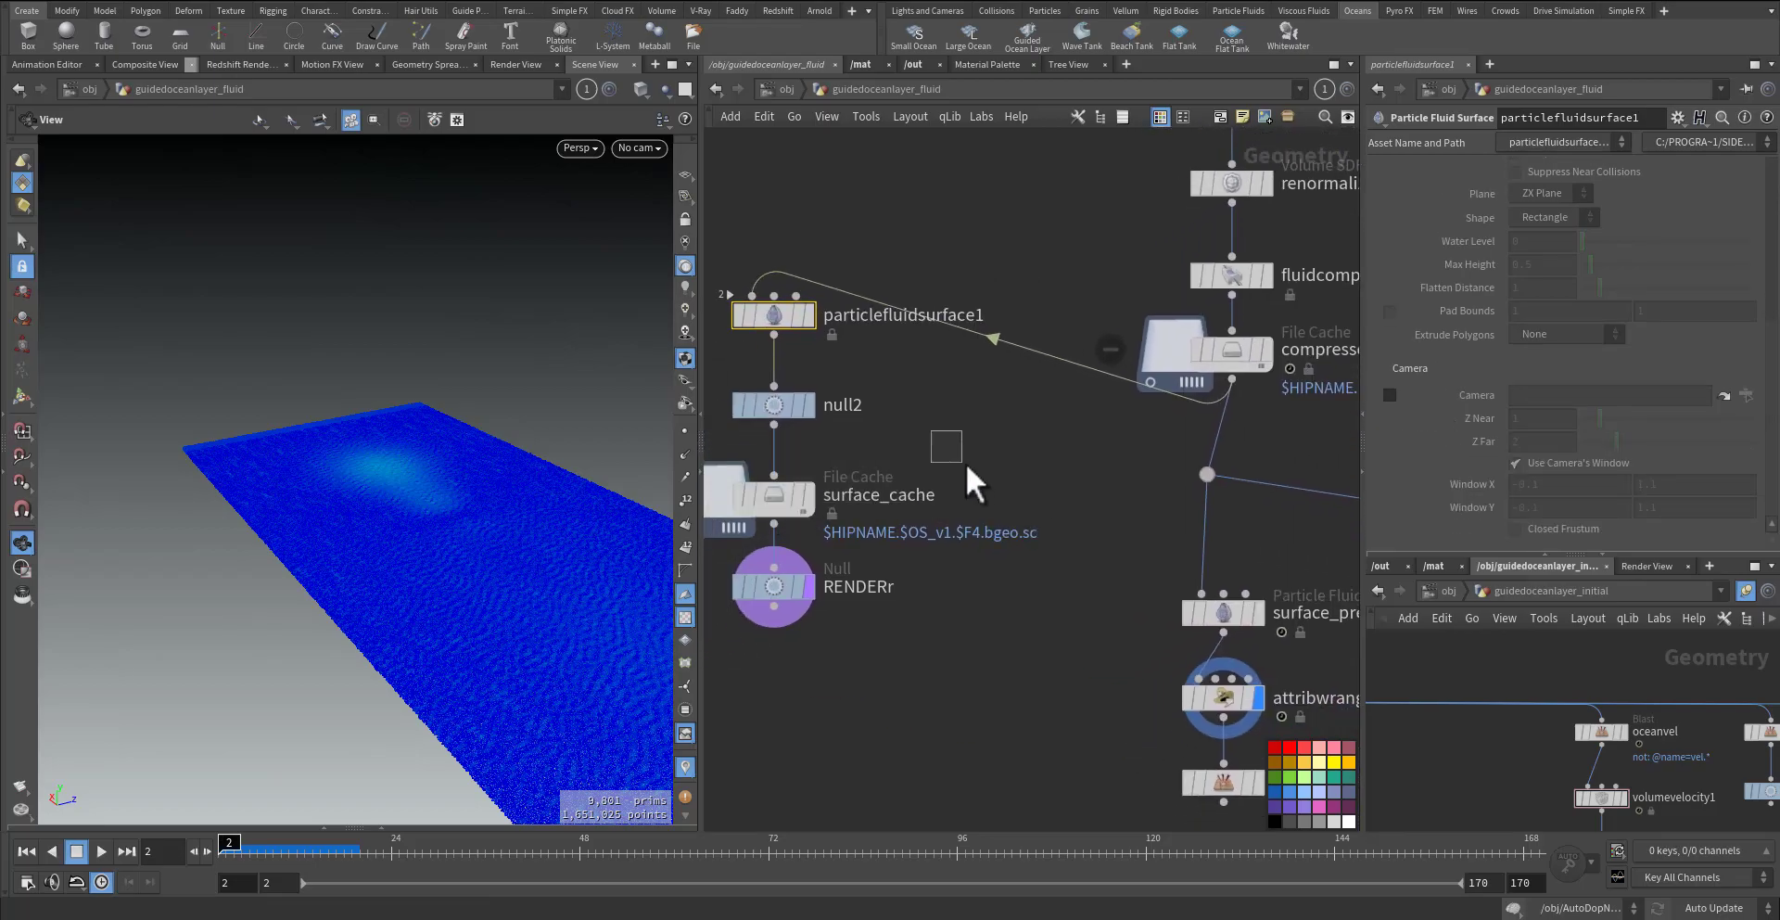